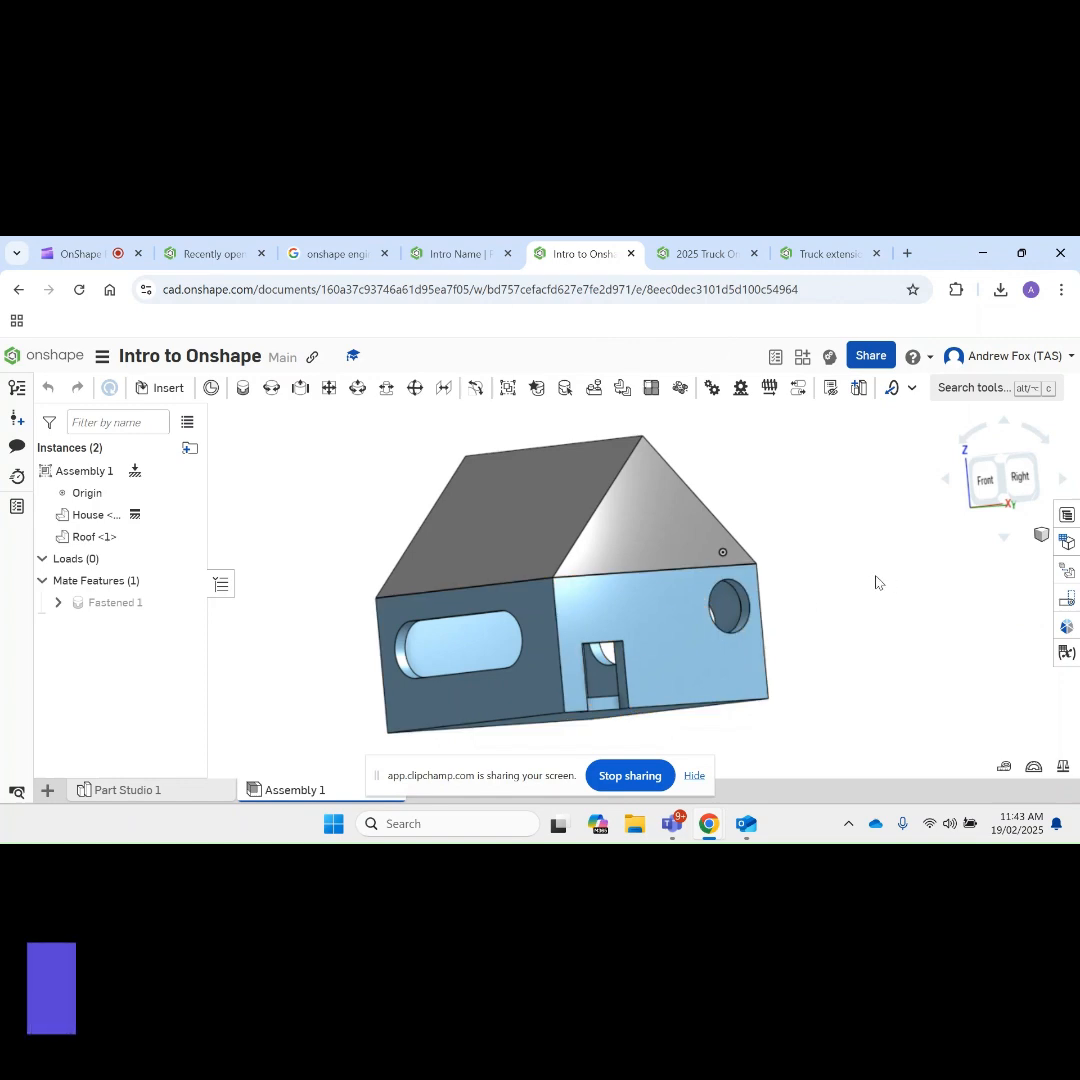
Step: Examine the finished house assembly from the front, back and sides
right_drag(877, 577, 993, 571)
right_drag(586, 612, 649, 603)
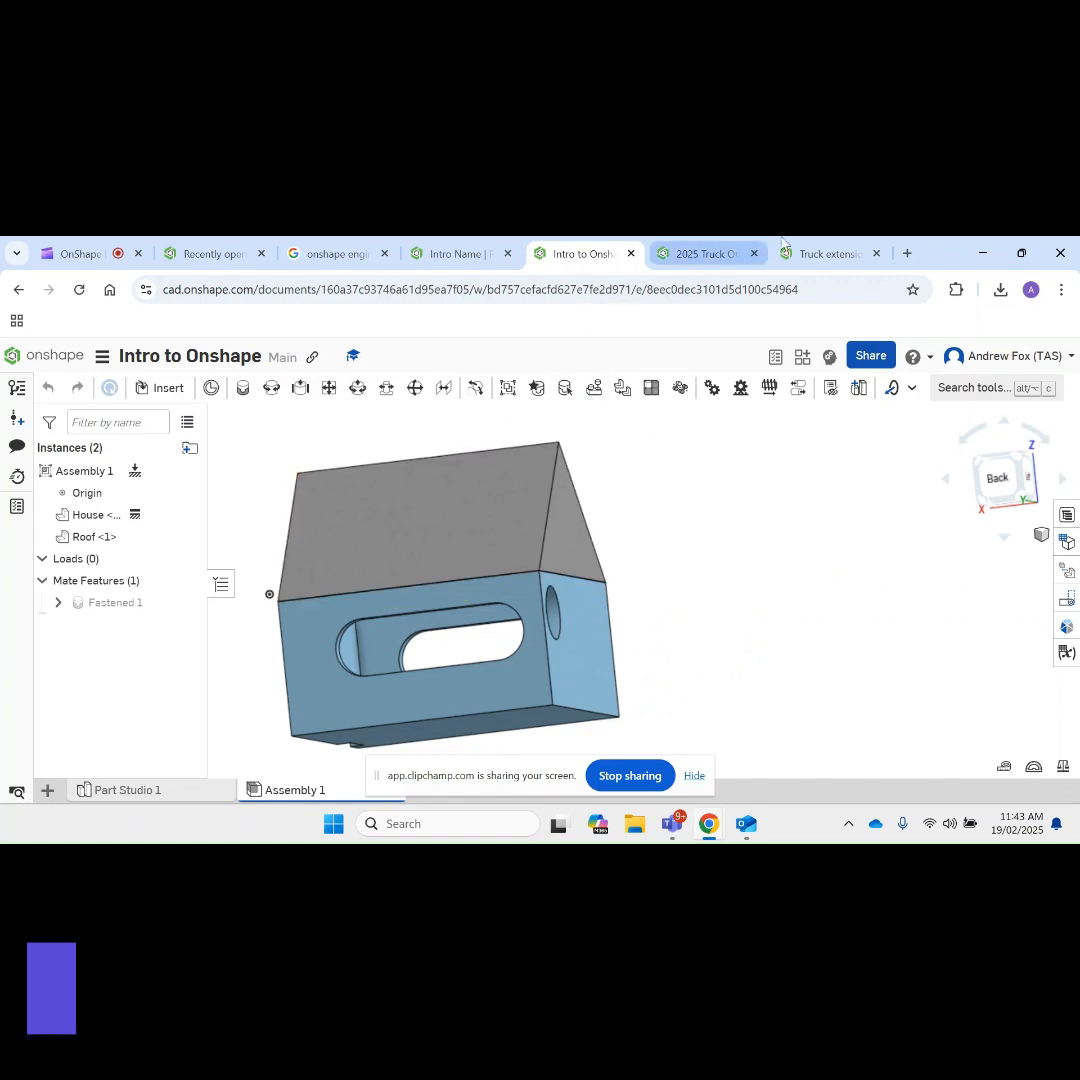
right_drag(790, 572, 622, 571)
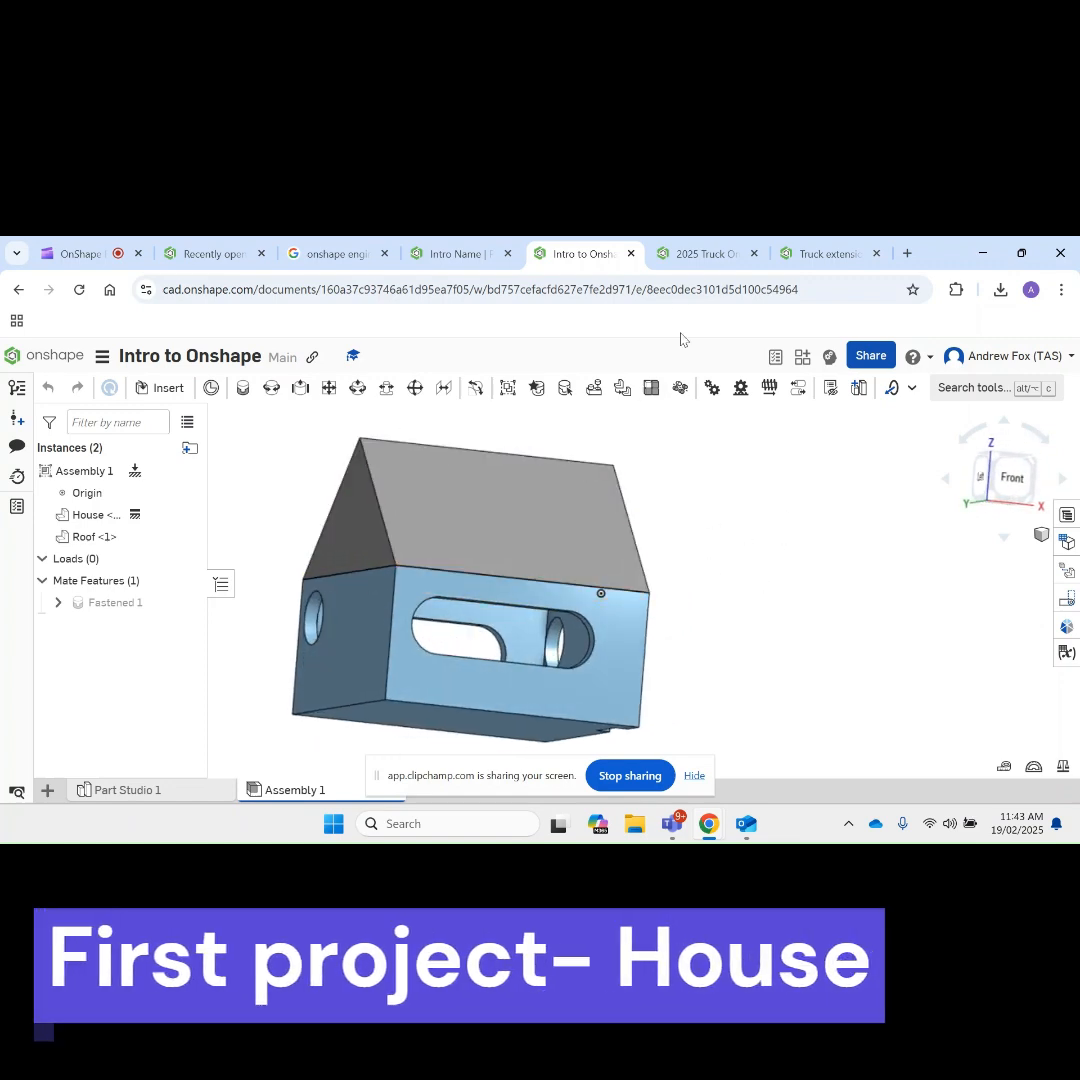
Step: Examine the truck assembly in the 2025 Truck Onshape document and the extended version in the Truck extension document
click(707, 254)
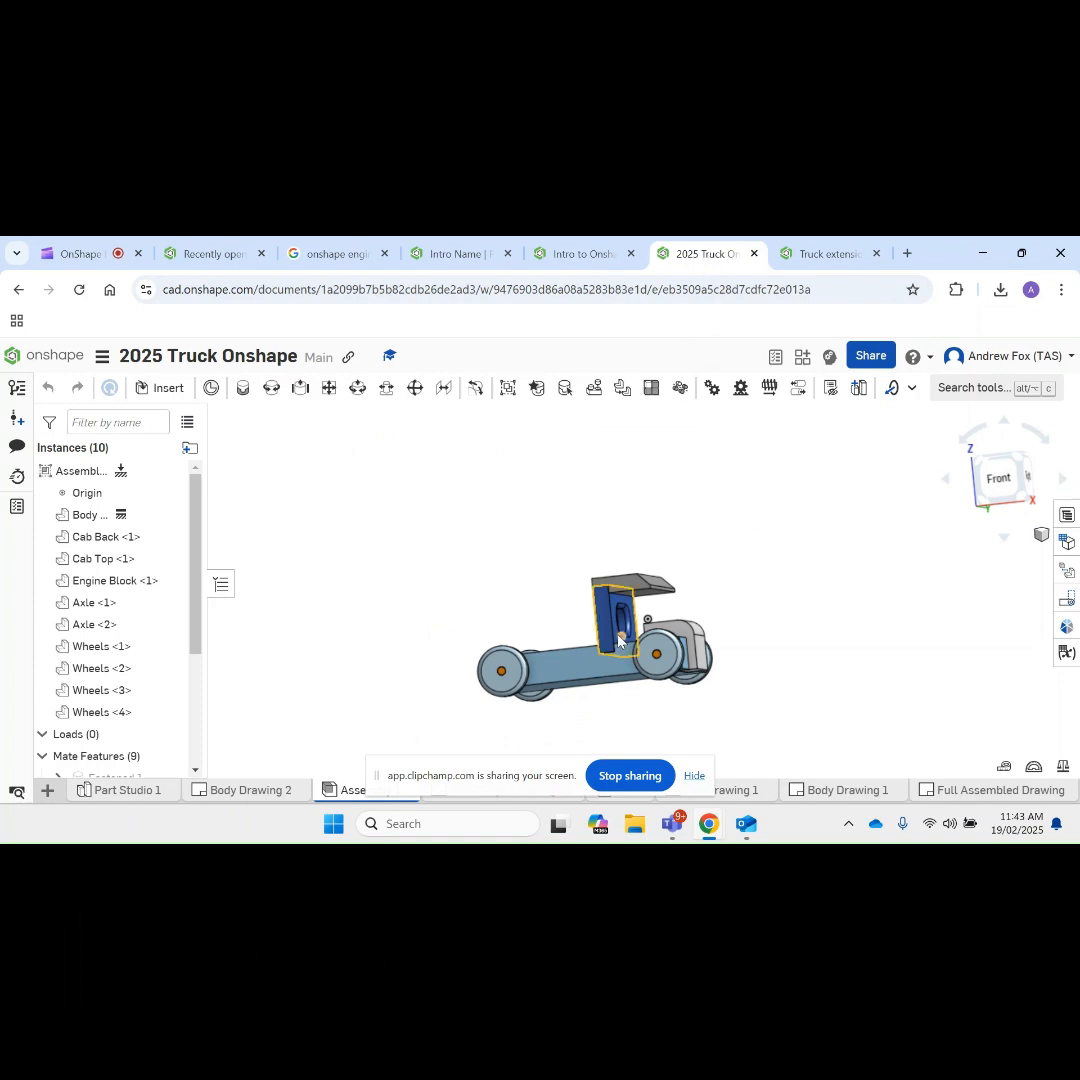
scroll(618, 641, up, 5)
right_drag(618, 641, 850, 622)
scroll(783, 610, down, 3)
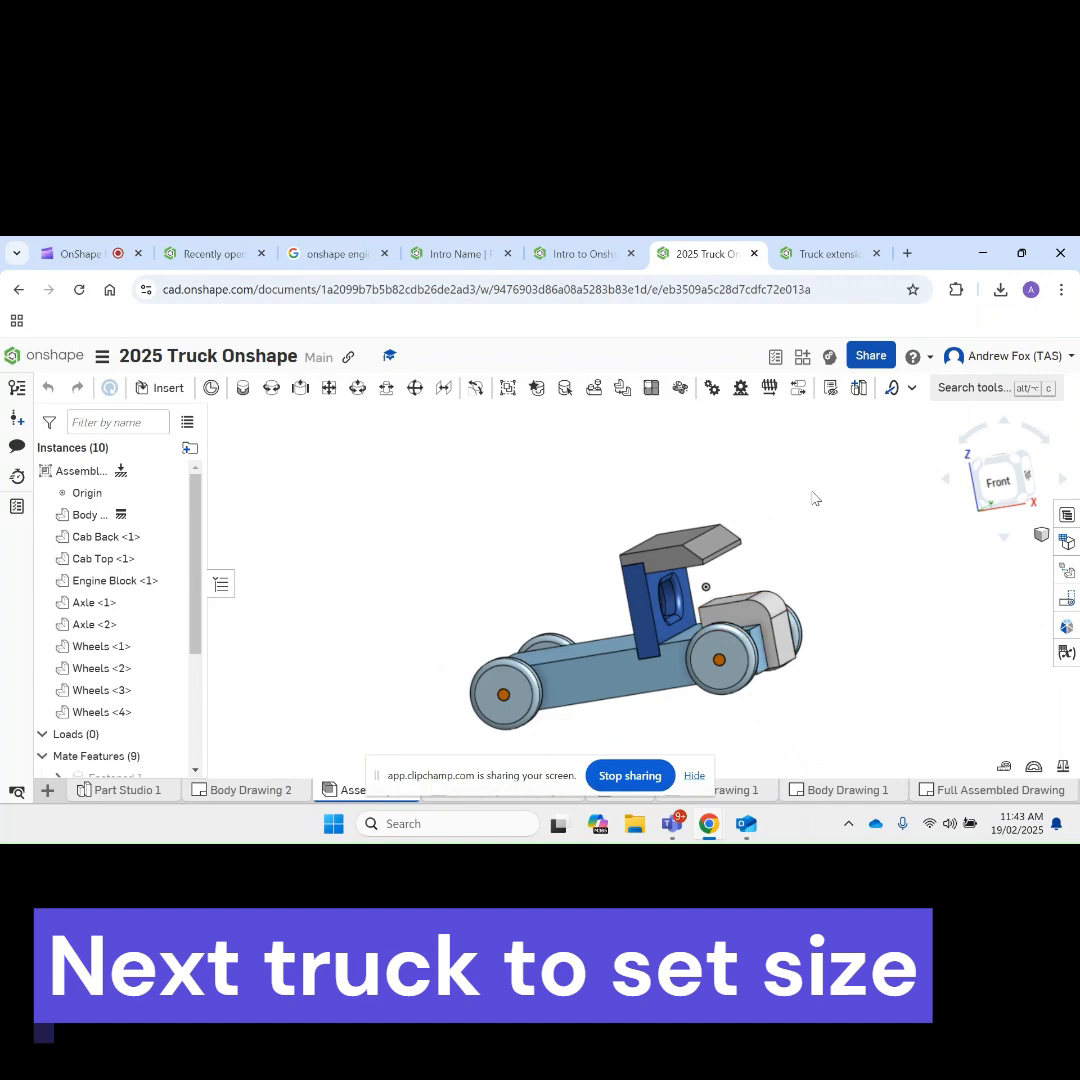
click(826, 260)
right_drag(849, 598, 870, 632)
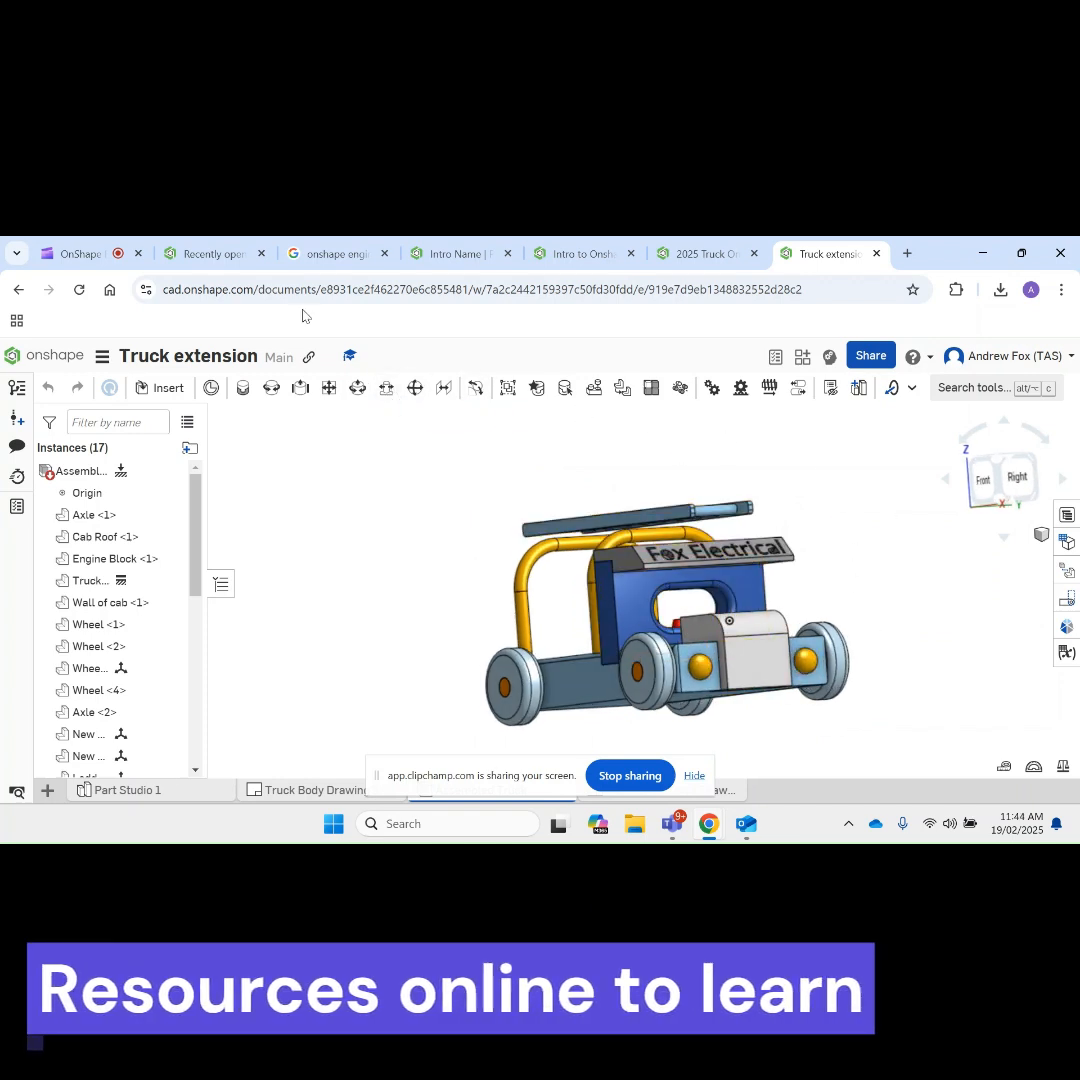
Step: Look through the image search results for Onshape engine models
click(341, 258)
scroll(469, 556, down, 5)
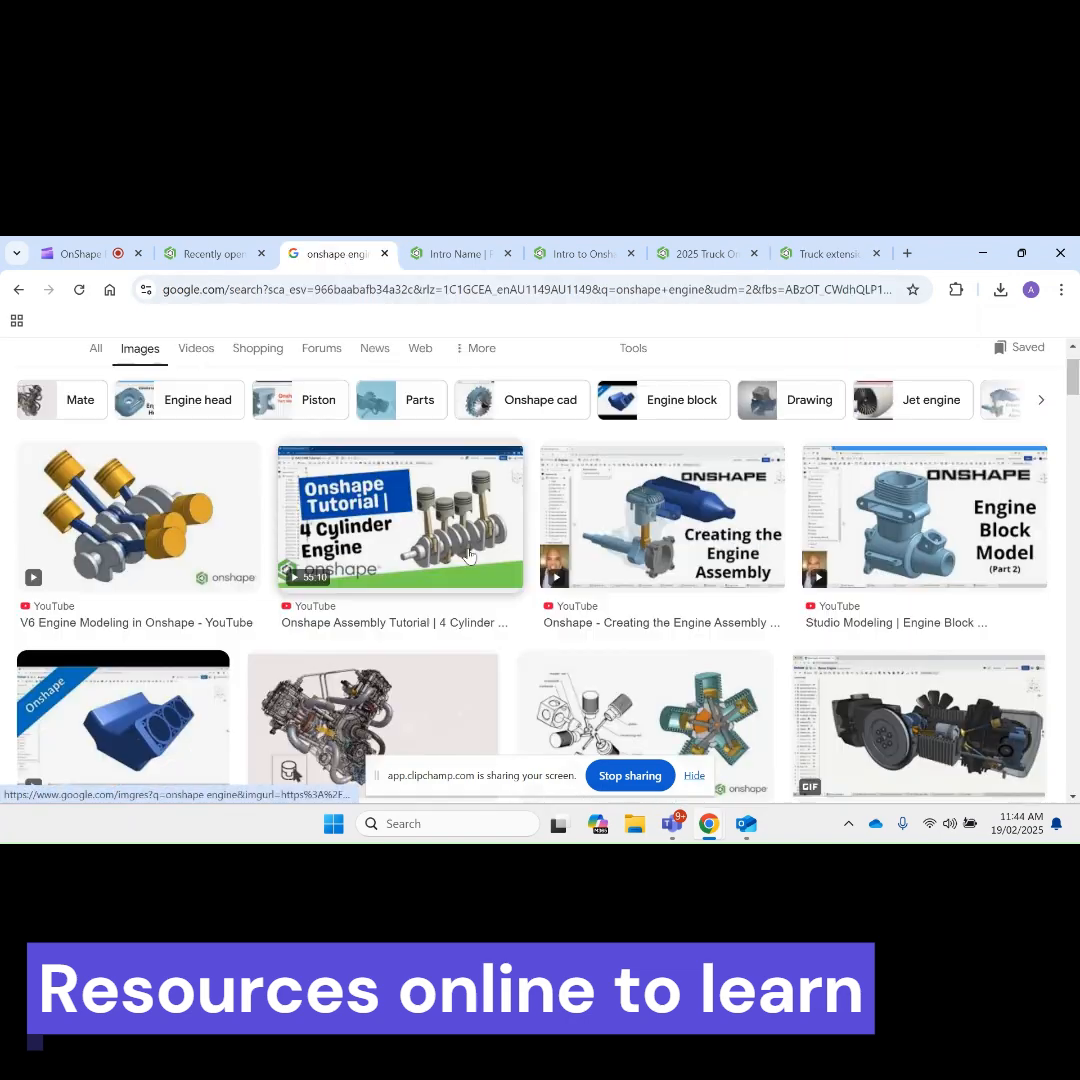
scroll(469, 556, up, 4)
scroll(469, 556, up, 1)
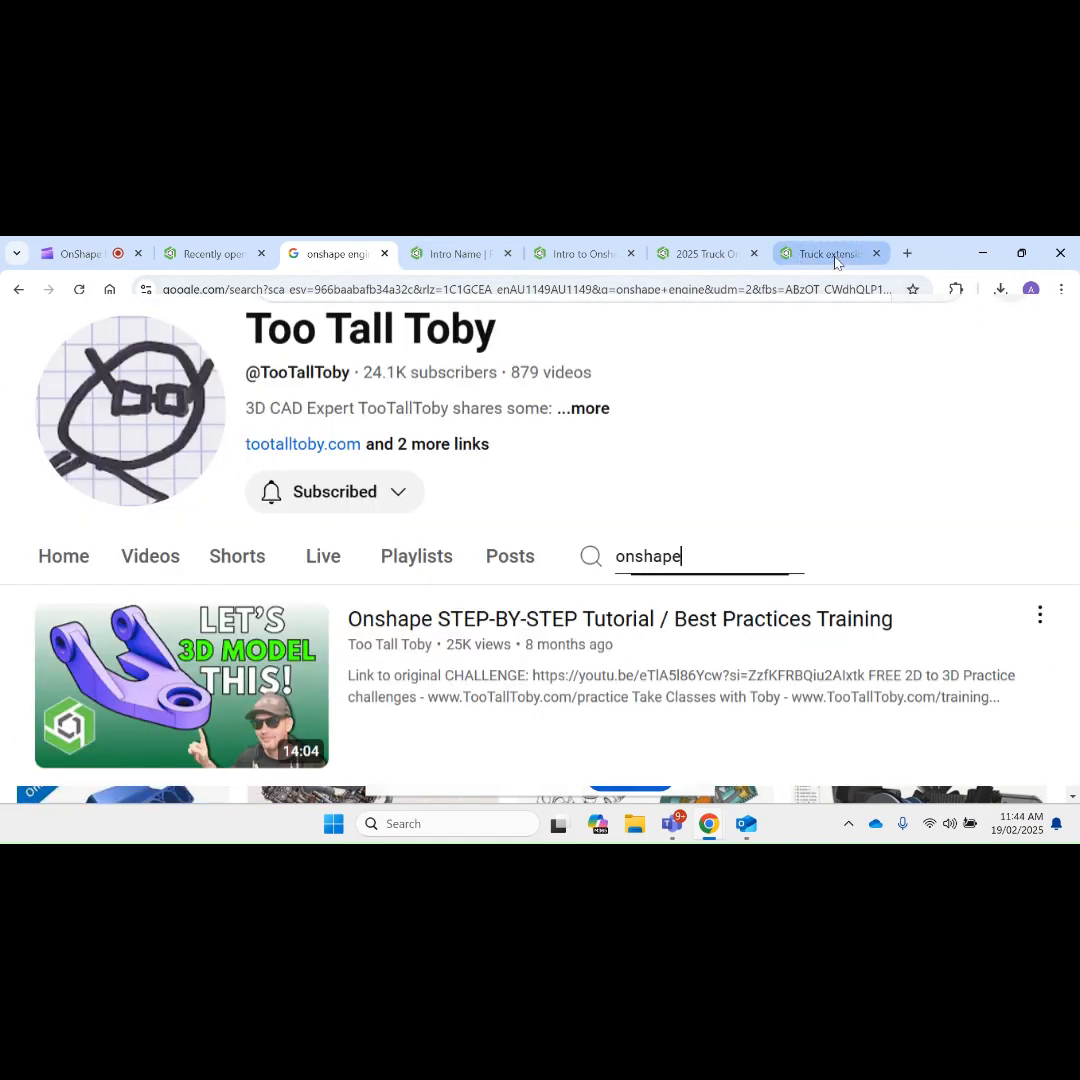
Step: Review the Truck extension assembly from another angle, and view the empty part studio of the Intro Name document
click(832, 256)
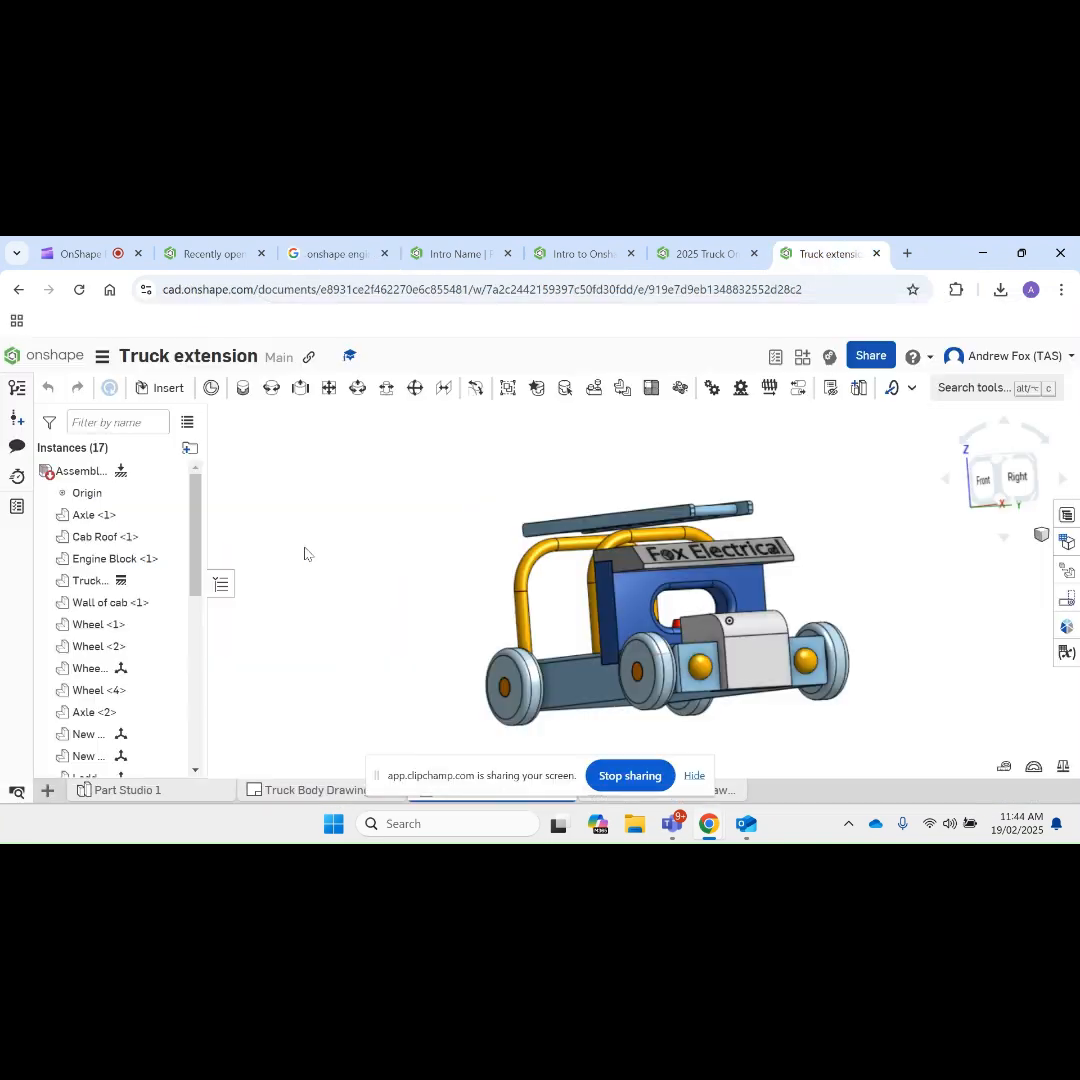
scroll(307, 555, down, 3)
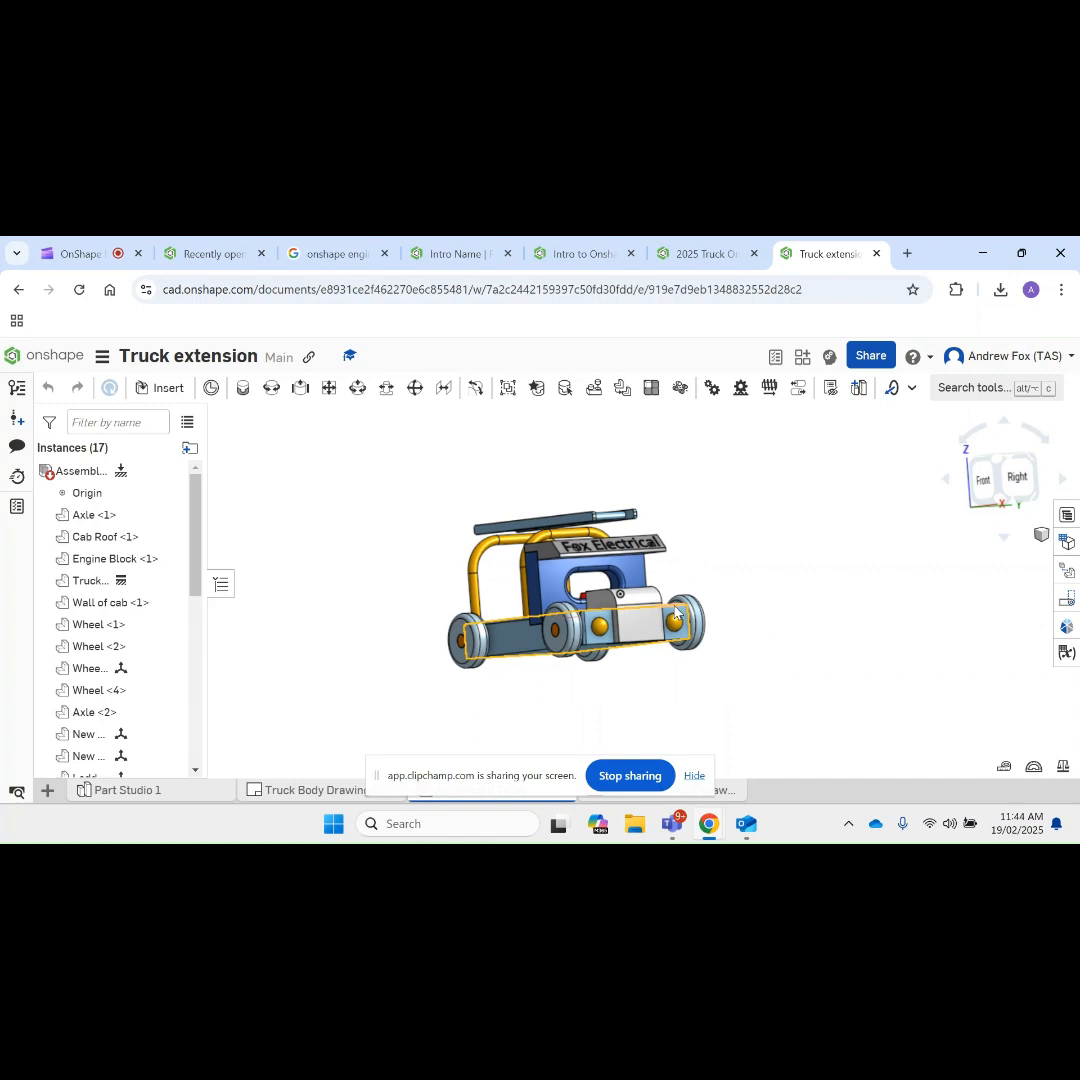
key(shift+4)
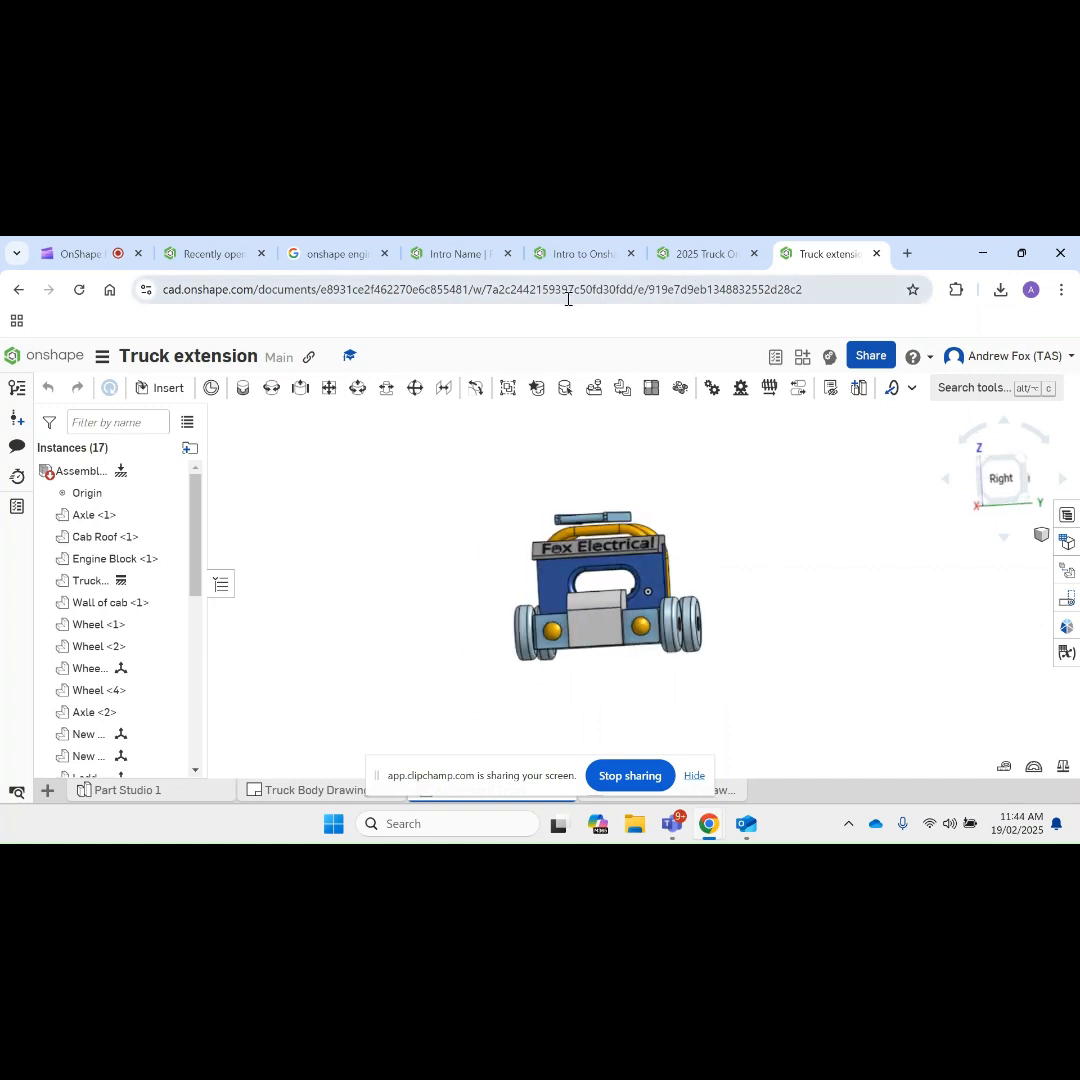
click(463, 256)
right_drag(331, 540, 417, 535)
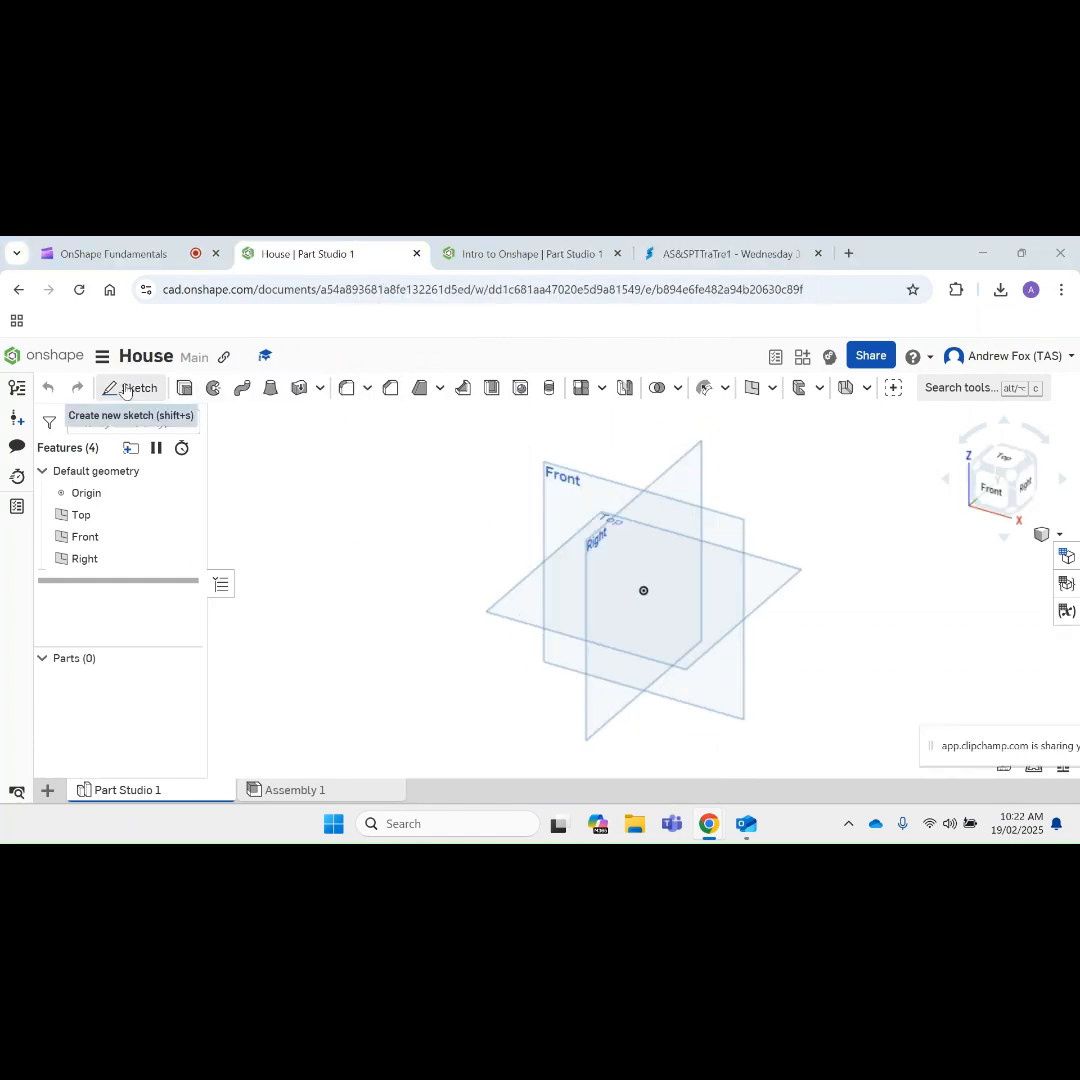
Step: Start a new sketch on the Front plane in the House part studio and view it straight on
click(125, 390)
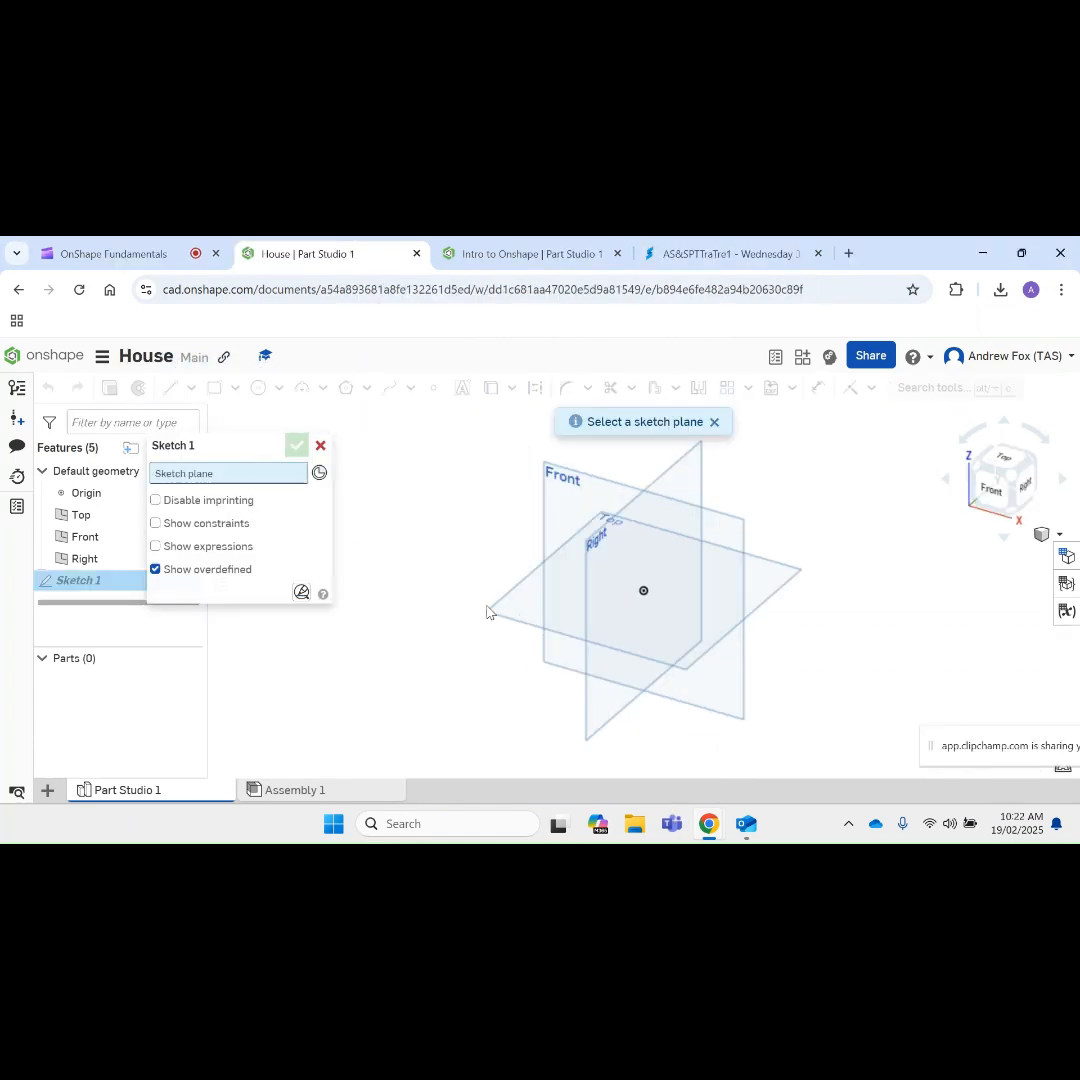
click(576, 503)
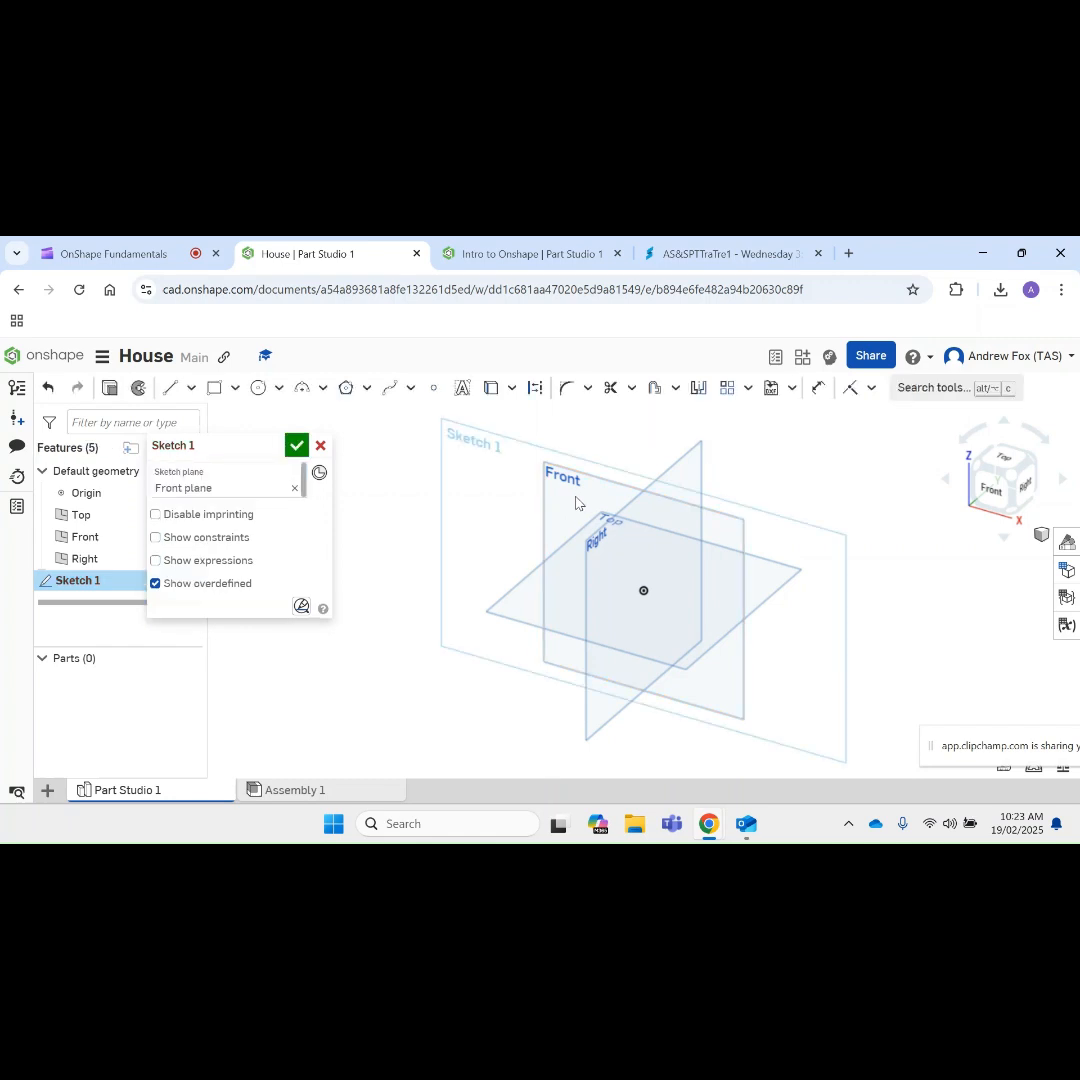
key(n)
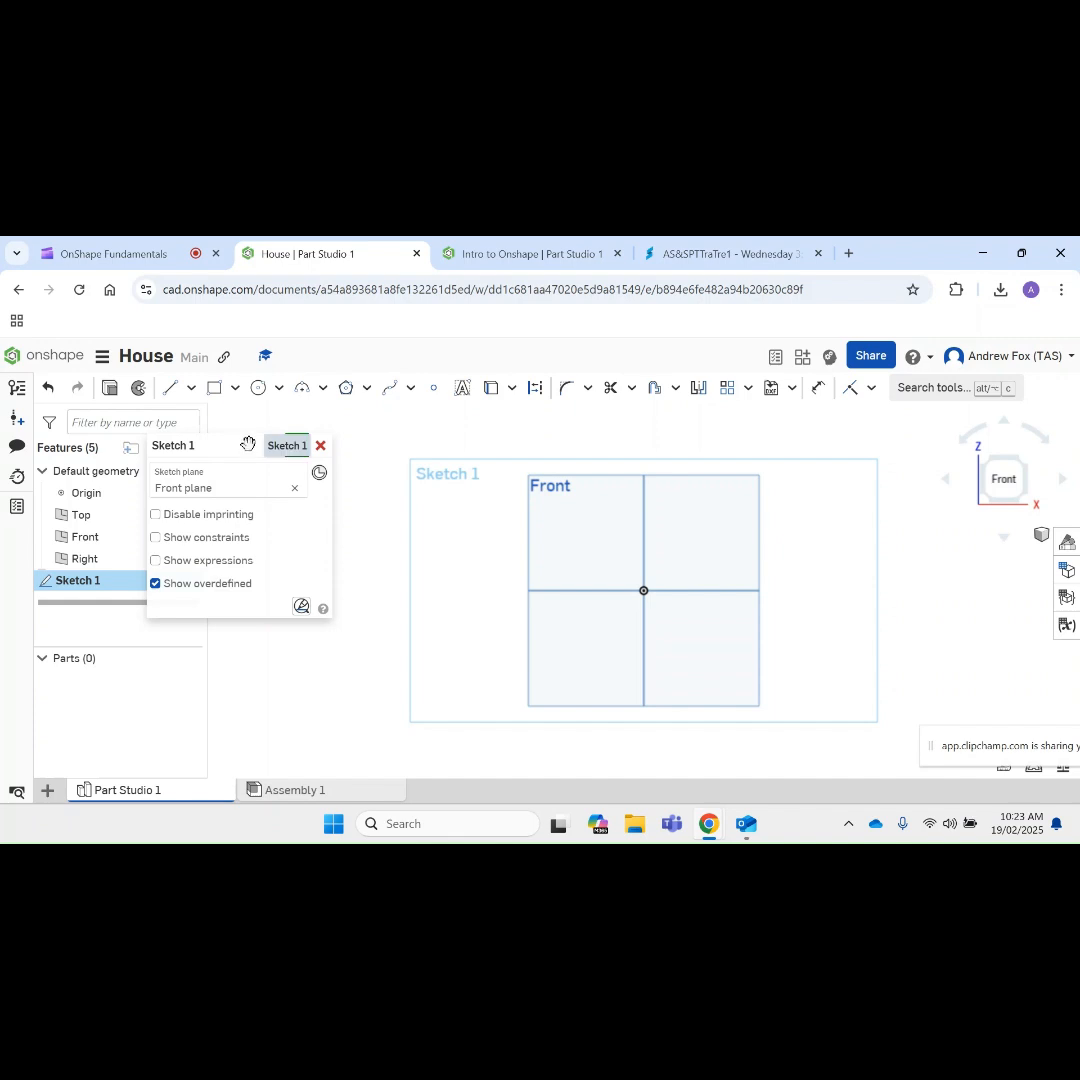
mouse_move(248, 444)
mouse_down()
mouse_move(156, 559)
mouse_move(156, 580)
mouse_up()
scroll(856, 541, up, 3)
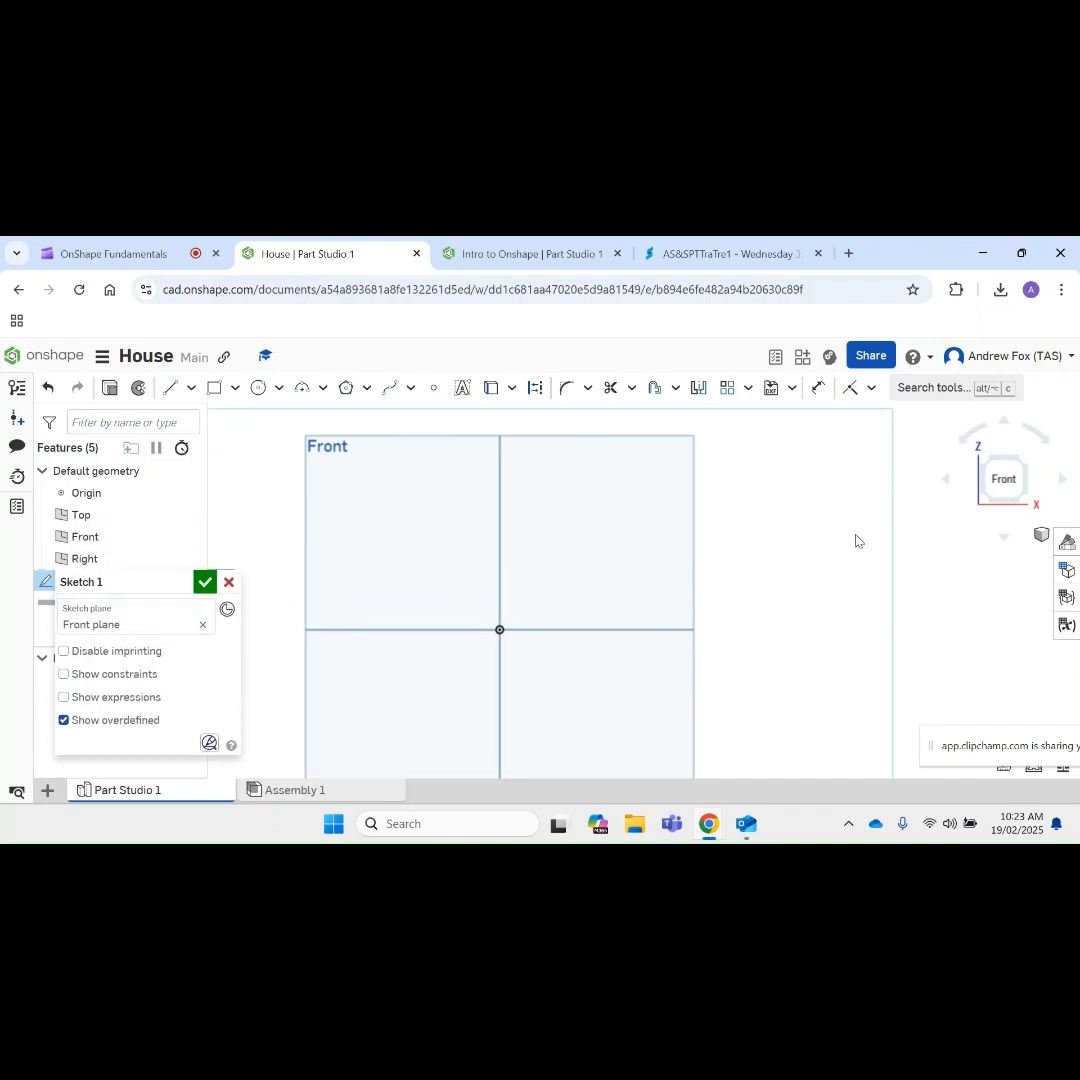
scroll(856, 541, up, 2)
scroll(780, 559, down, 5)
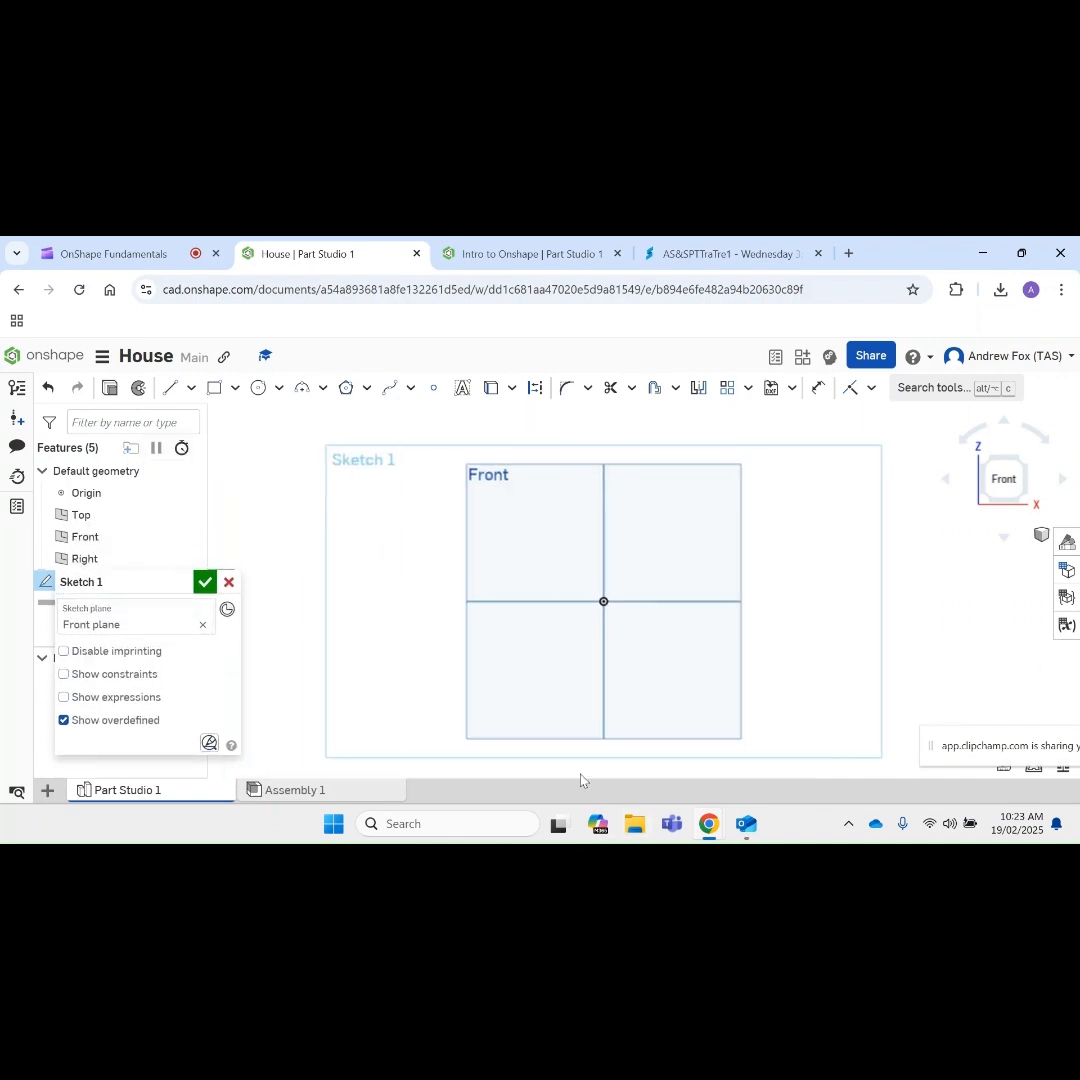
Step: Draw a center point rectangle about 130 mm wide and 60 mm high, centred on the origin
click(235, 387)
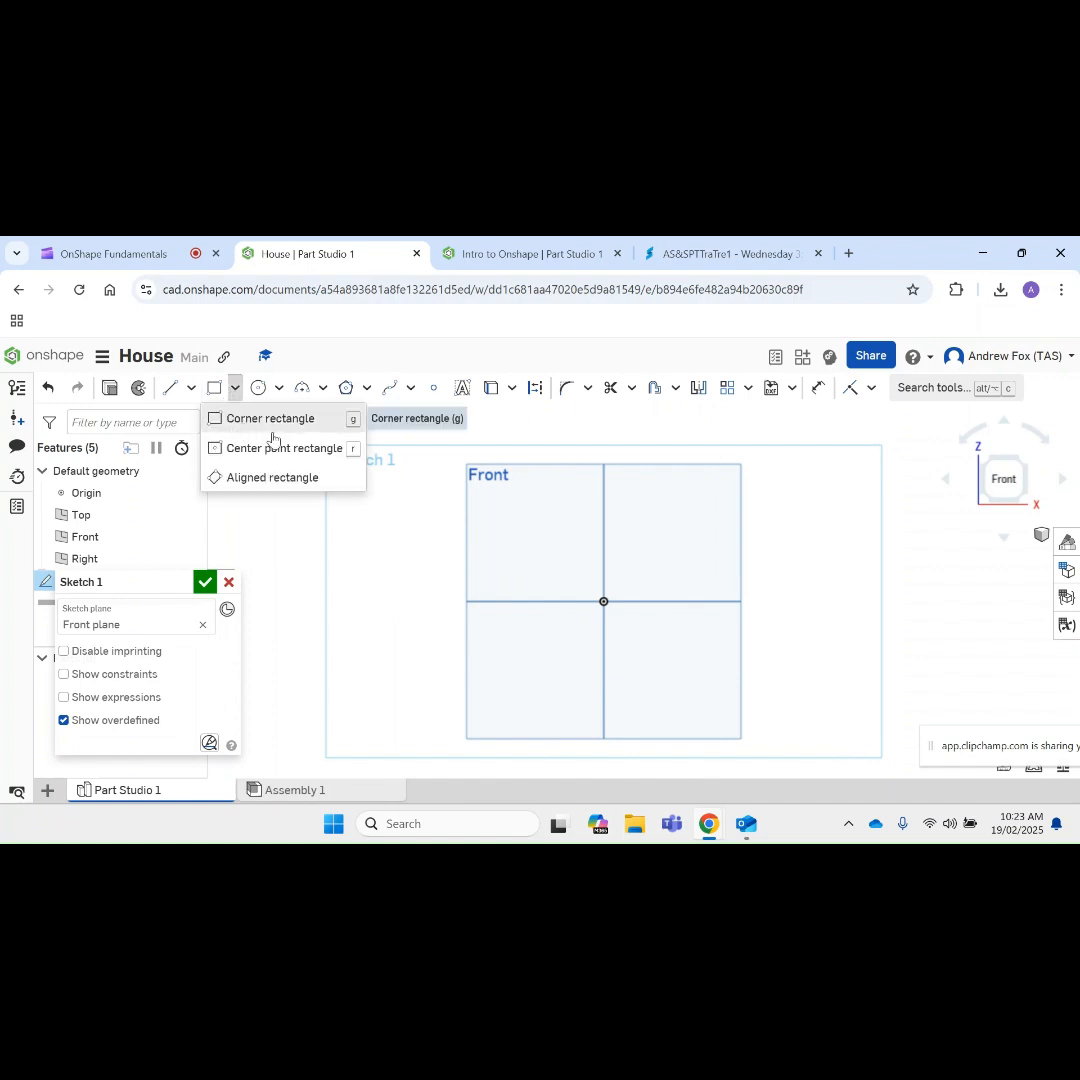
click(220, 448)
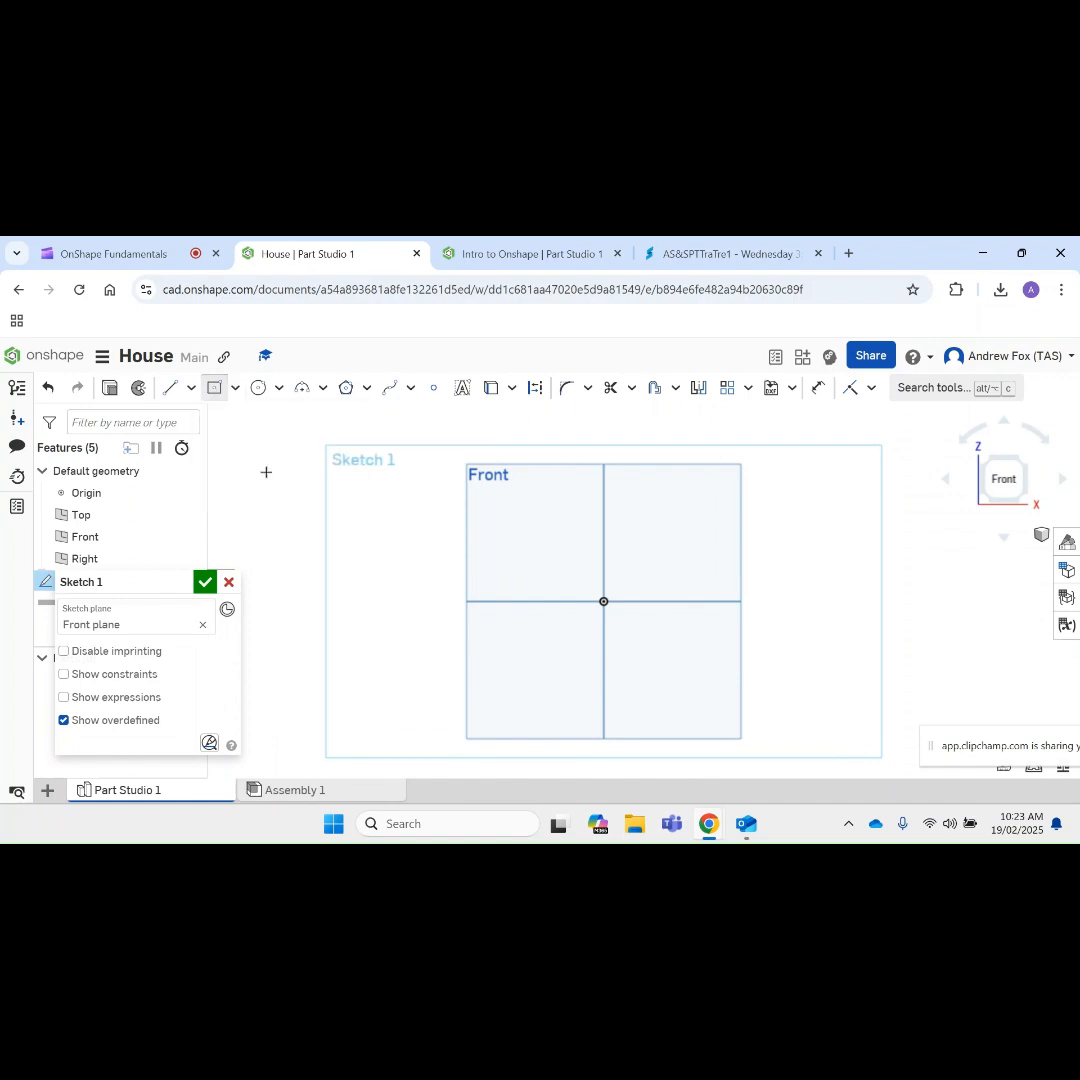
click(604, 601)
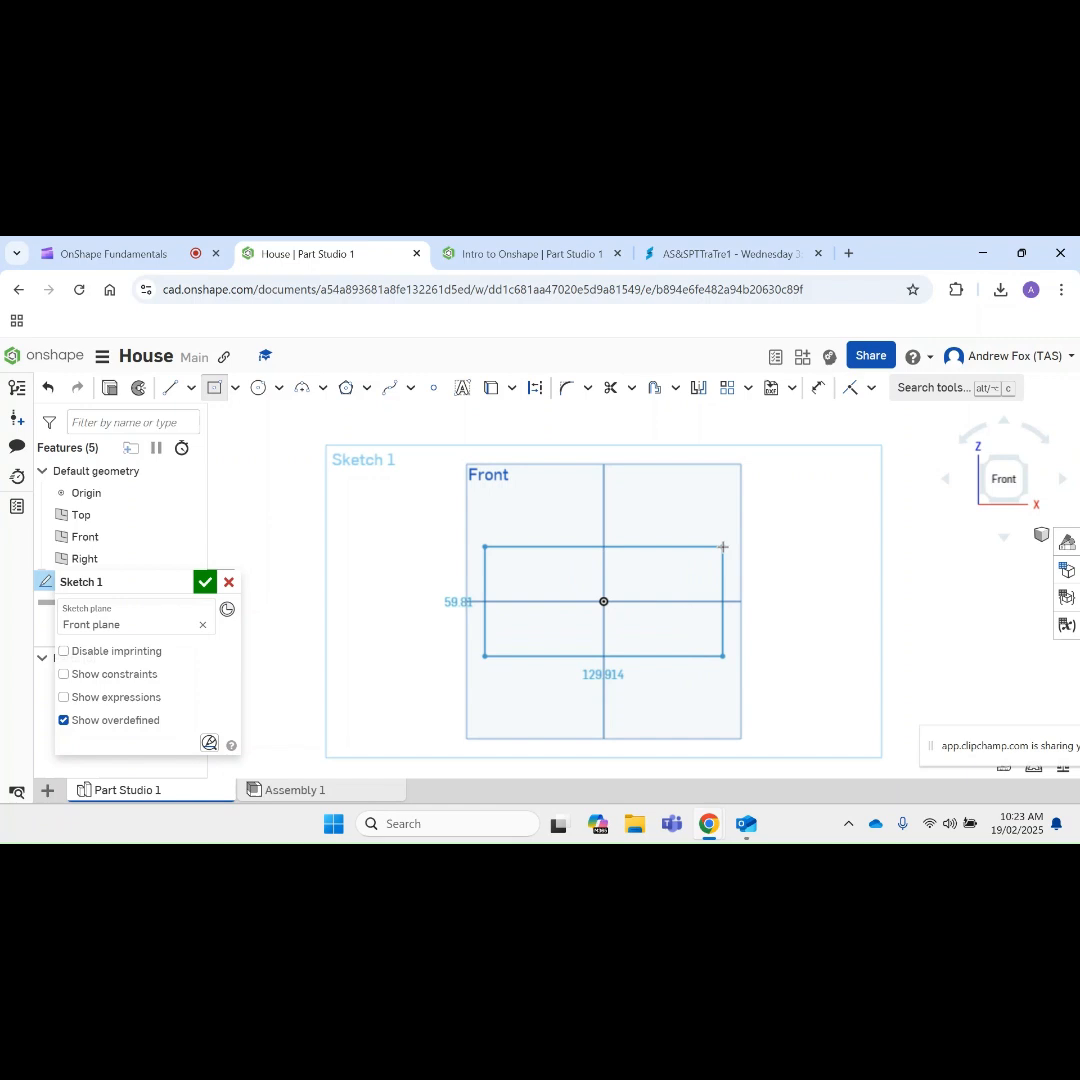
click(723, 547)
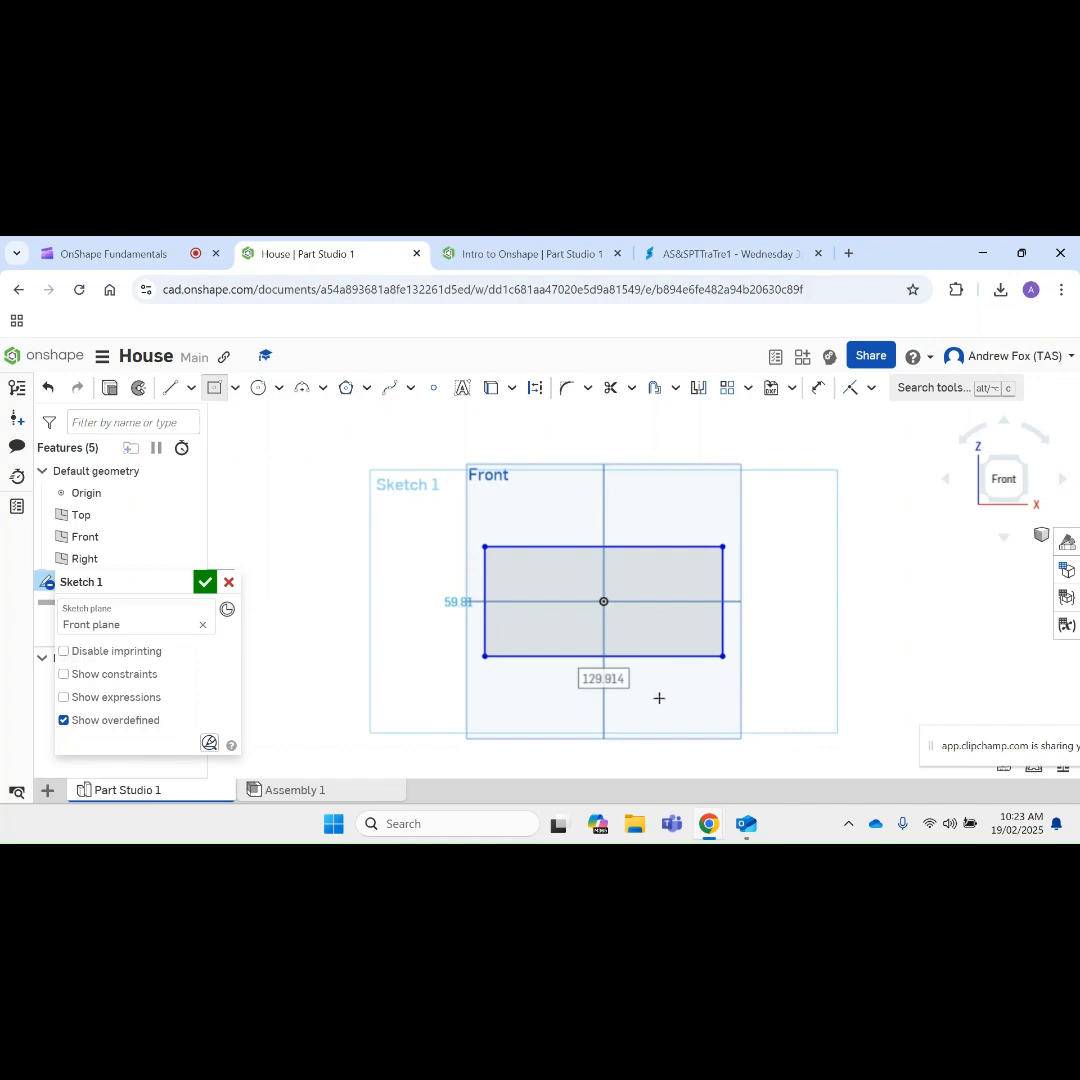
Step: Set the rectangle's width to 200 mm and its height to 150 mm
click(598, 691)
text(200)
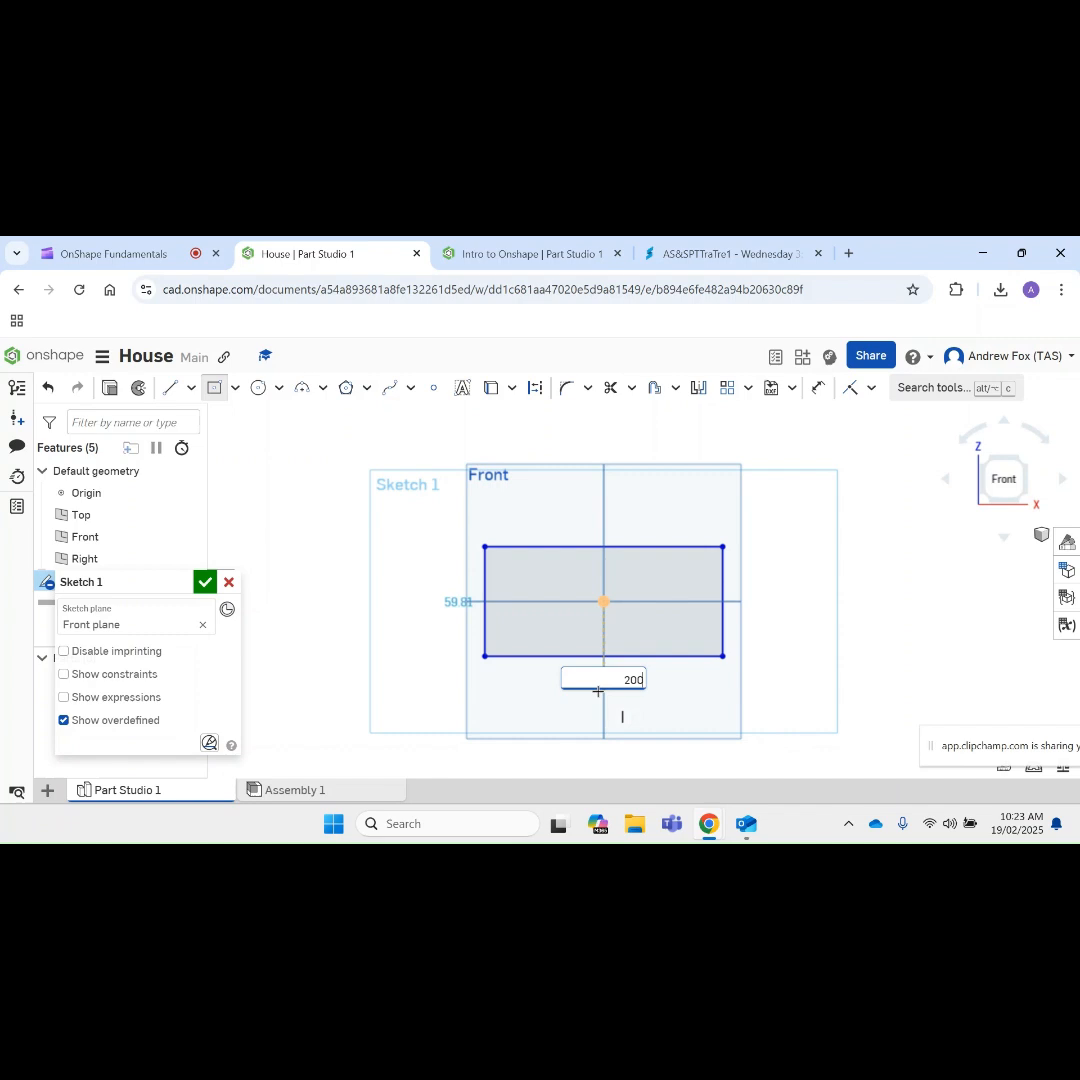
key(Return)
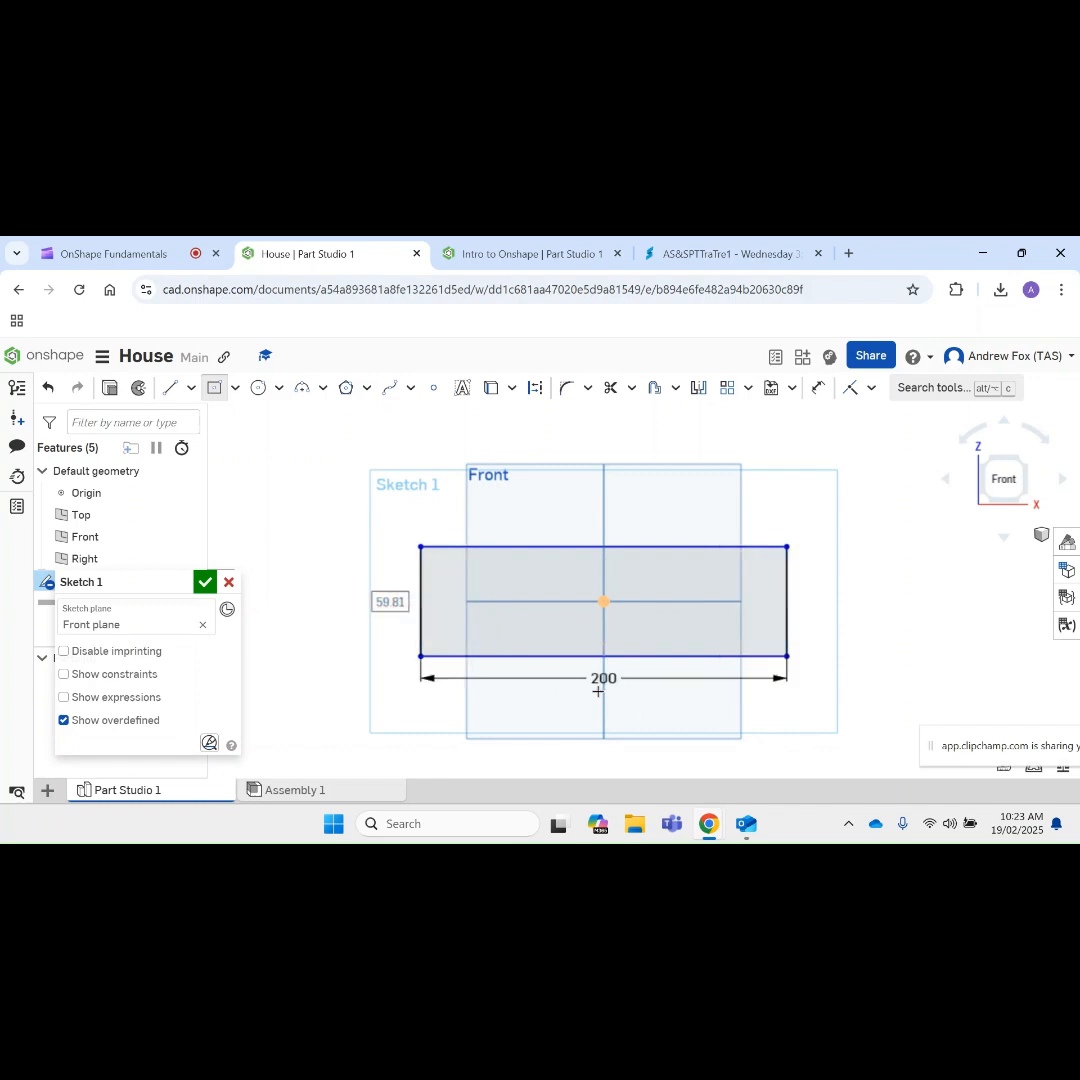
click(381, 604)
text(150)
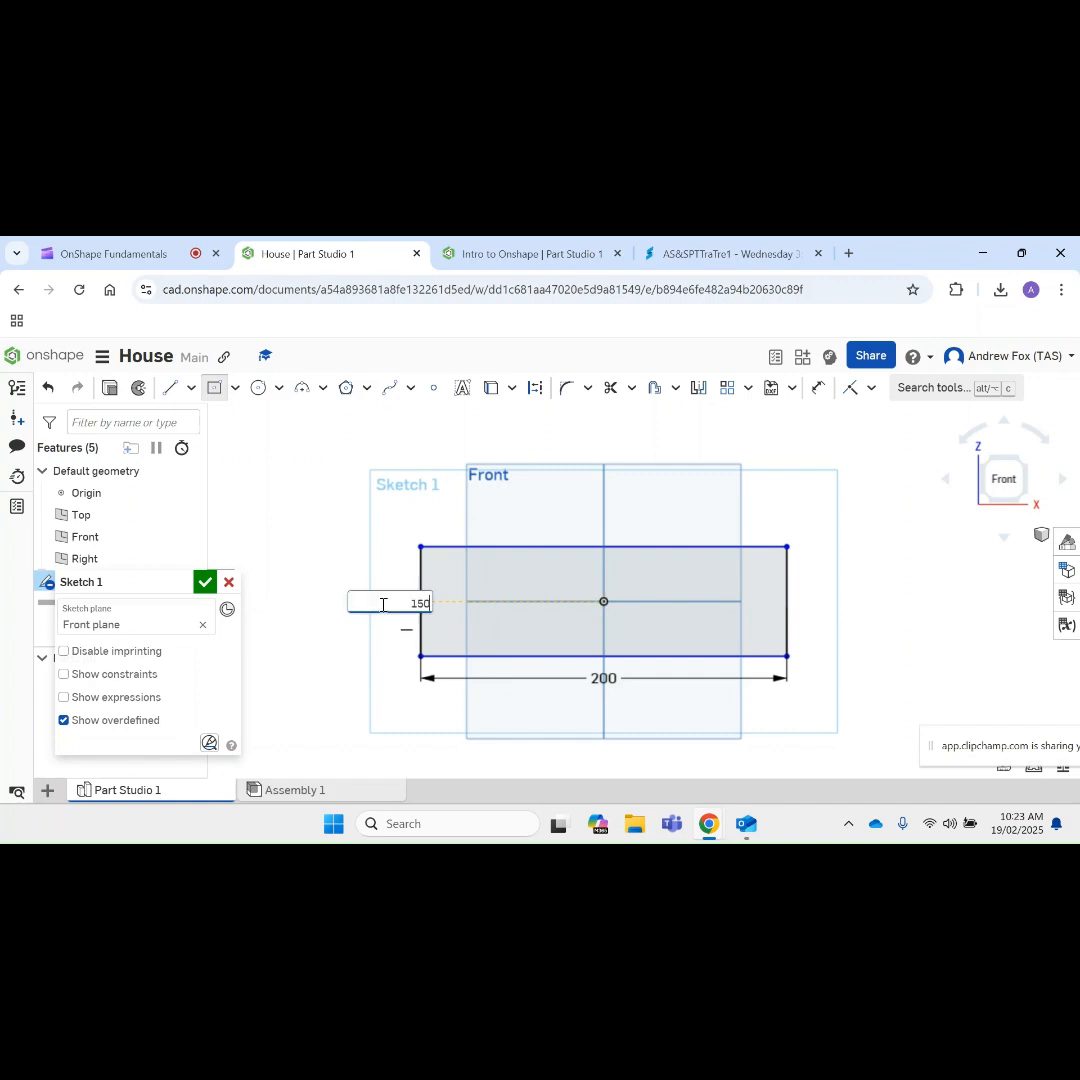
key(Return)
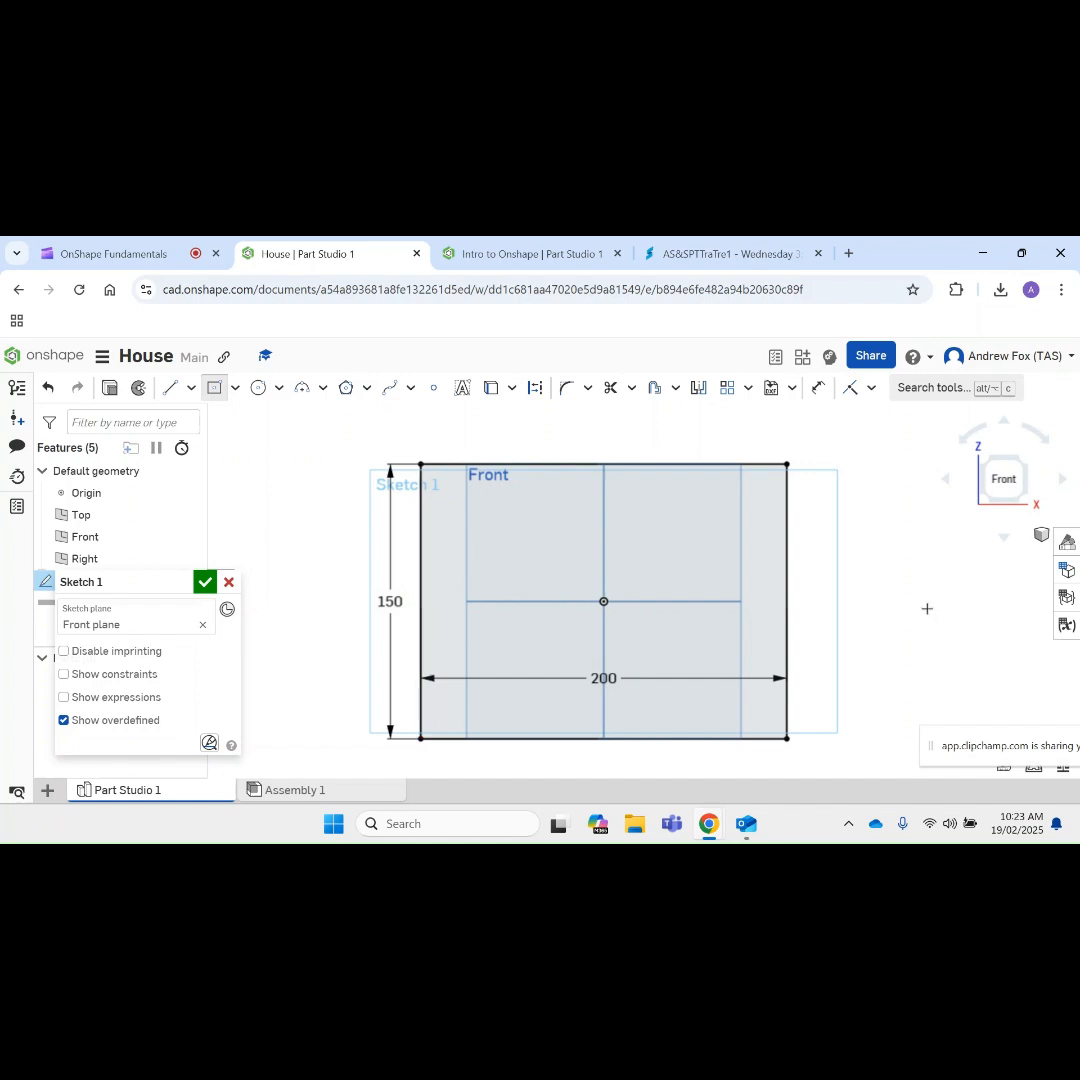
key(Escape)
Step: Change the rectangle's height to 100 mm and finish the sketch
double_click(389, 599)
text(100)
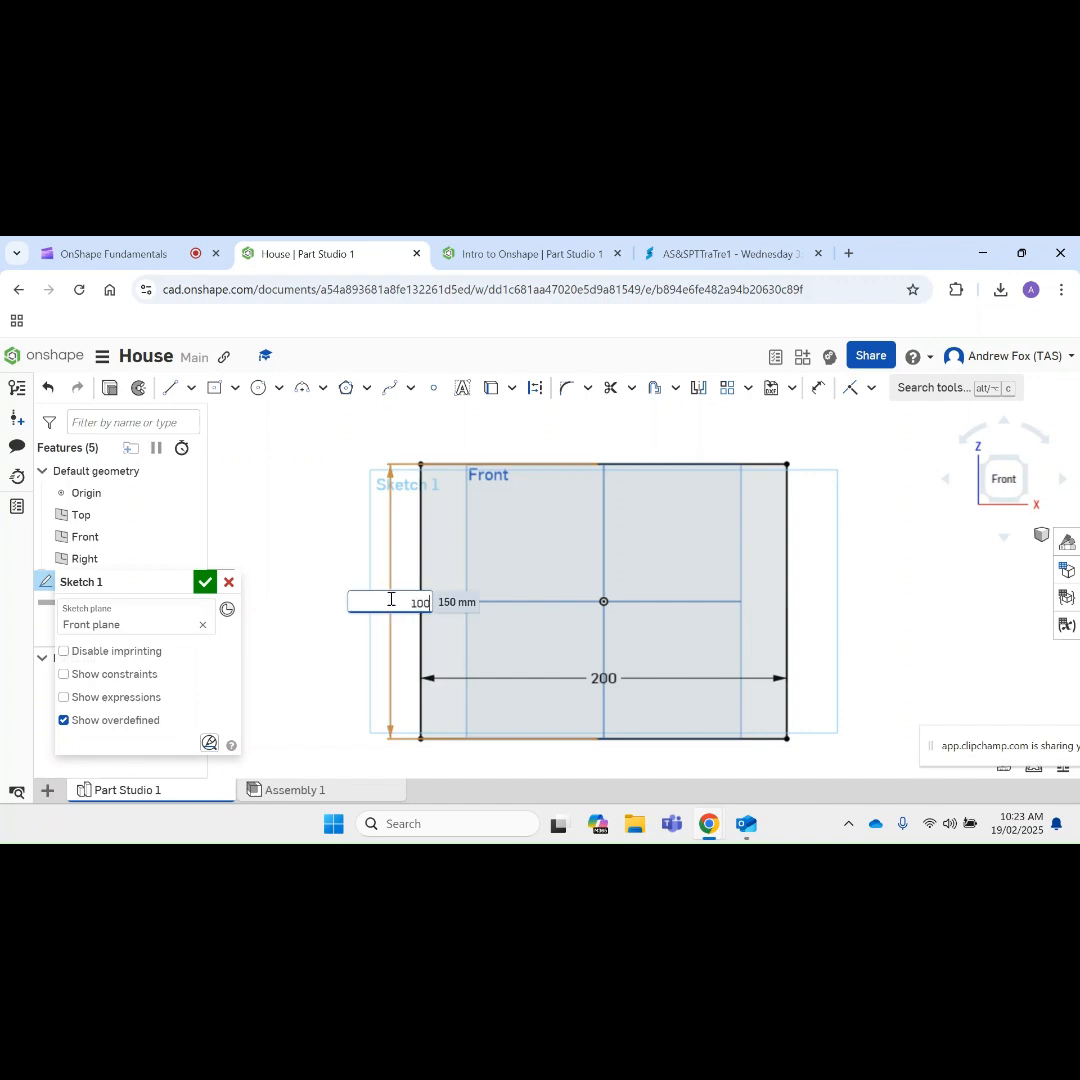
key(Return)
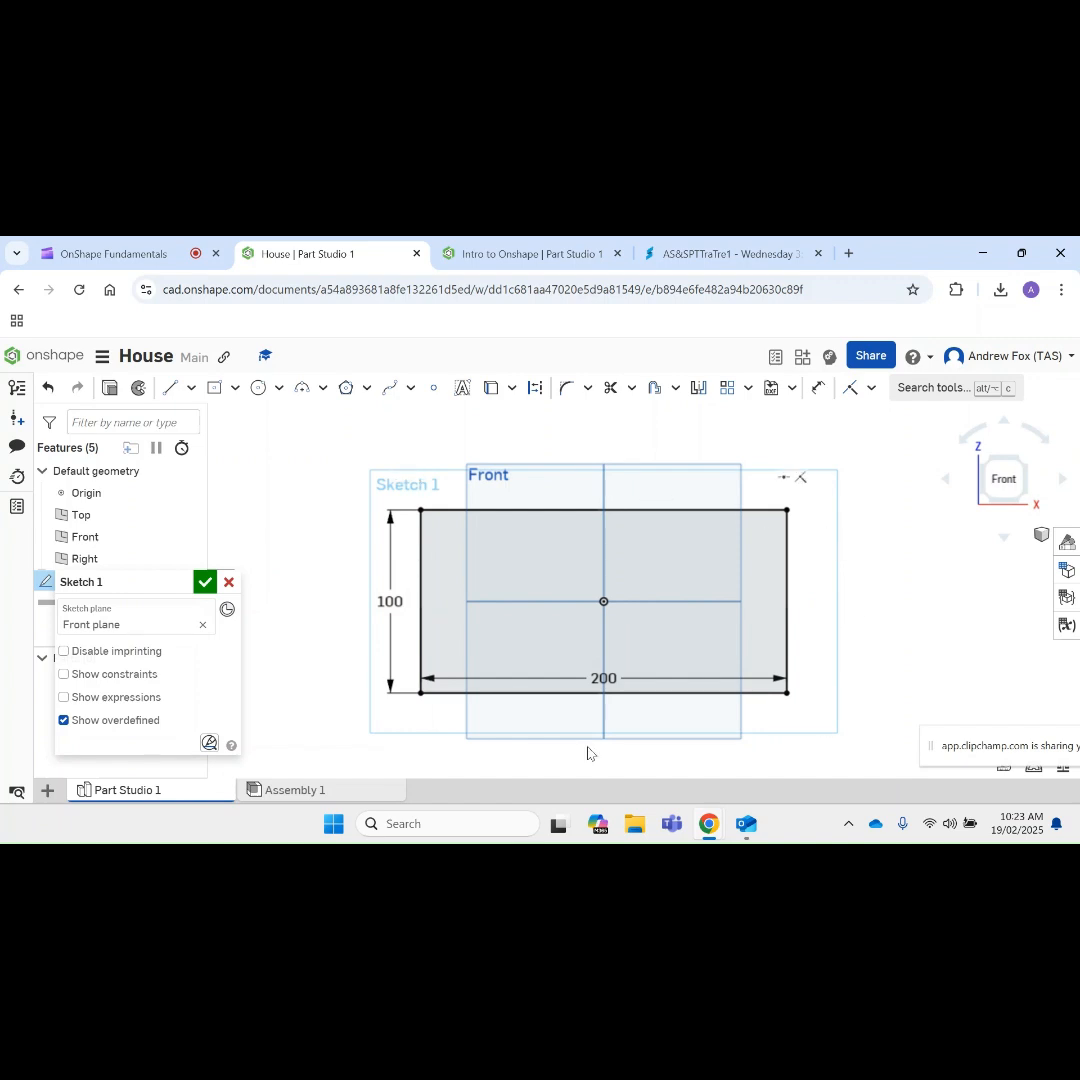
click(204, 582)
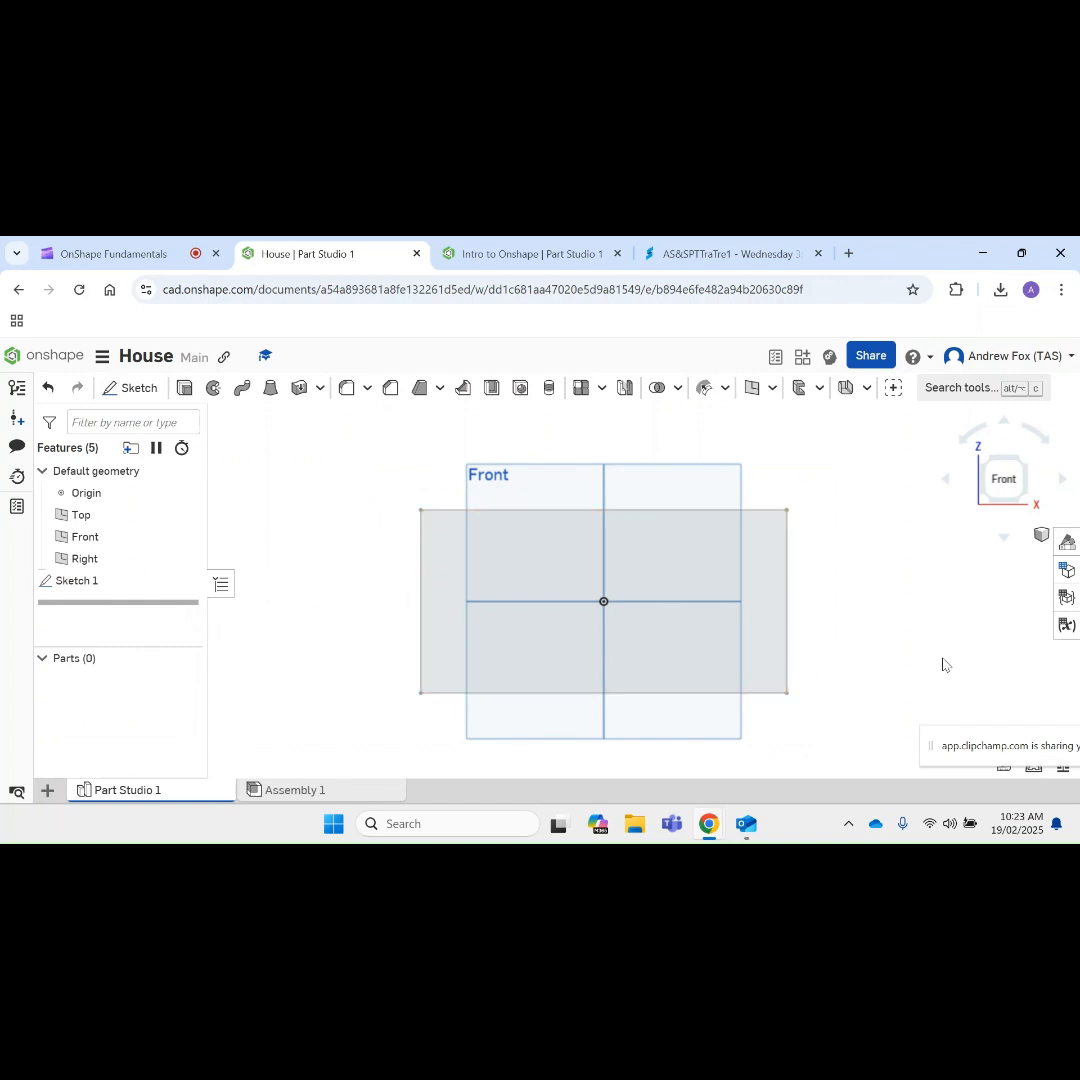
Step: Begin extruding the rectangular sketch region as a new solid with a blind end
right_drag(874, 614, 846, 617)
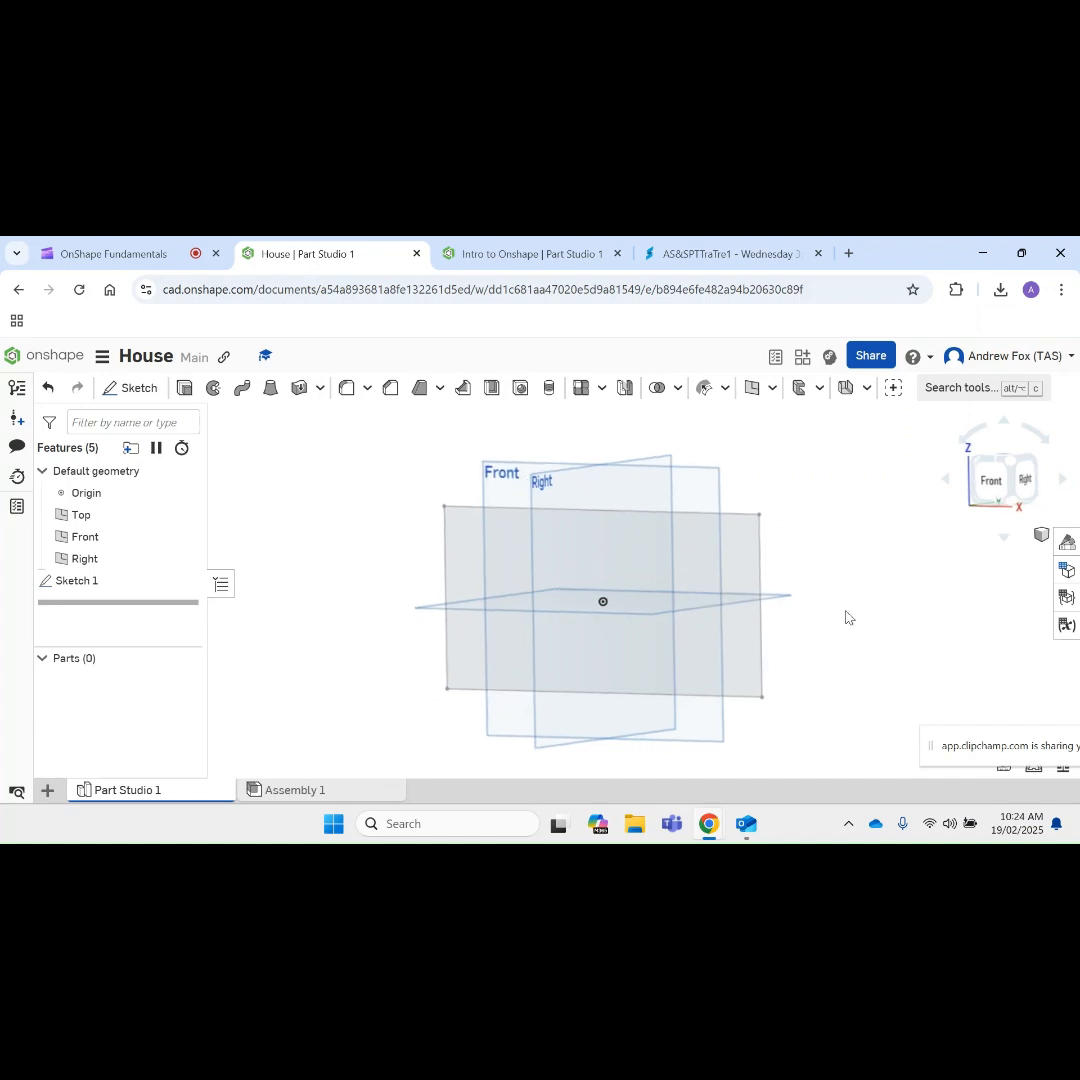
right_click(846, 617)
click(619, 578)
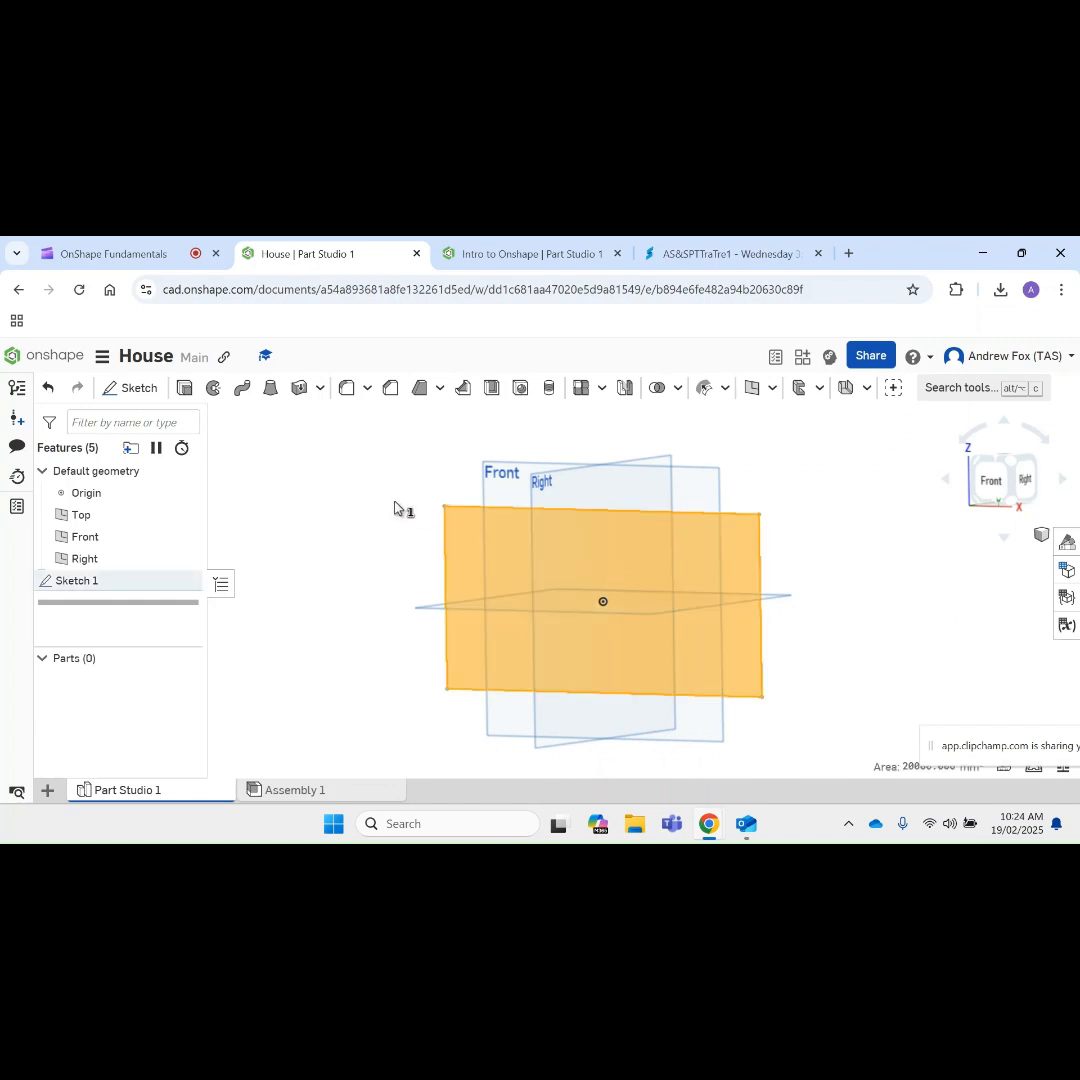
click(194, 395)
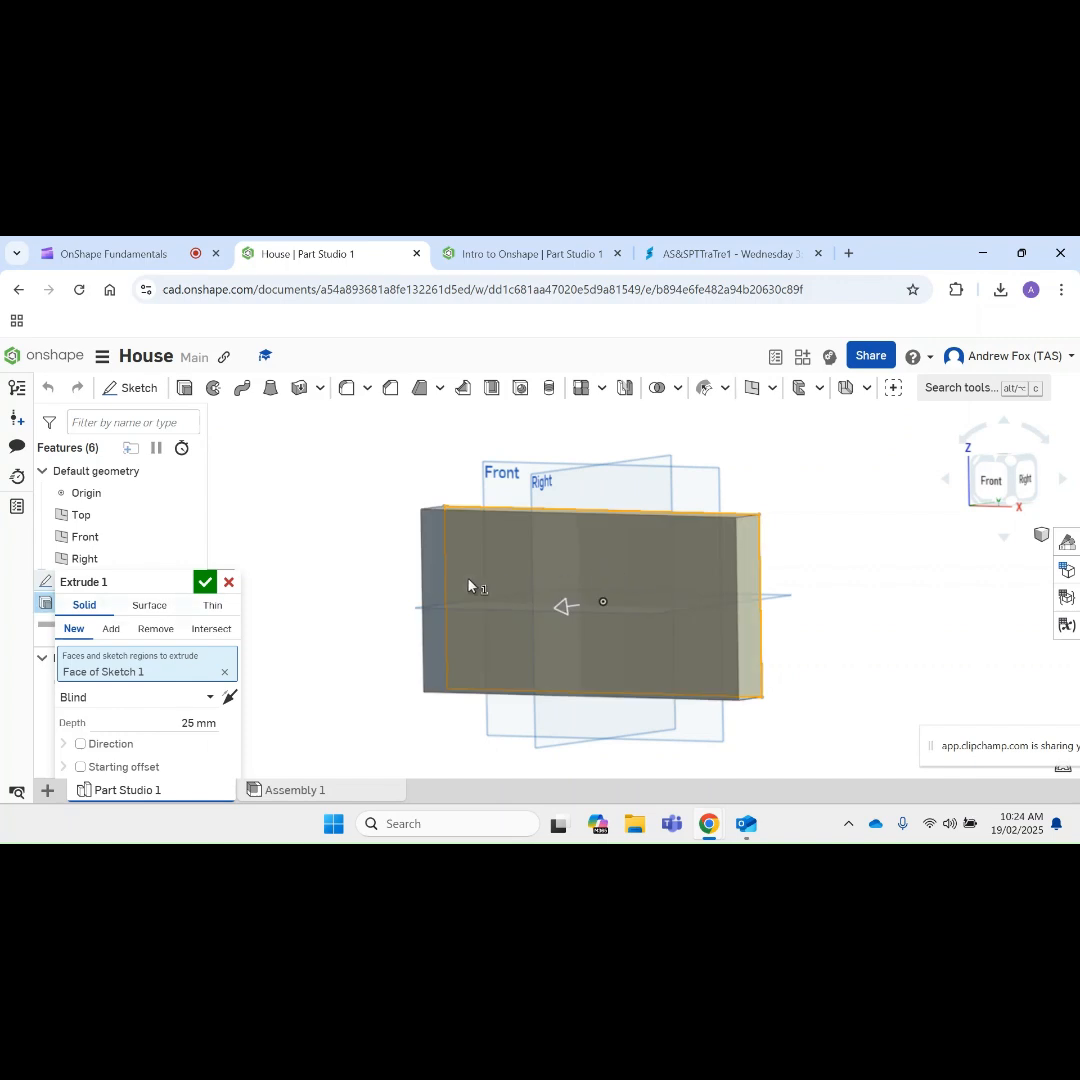
right_drag(324, 577, 324, 586)
drag(183, 581, 330, 441)
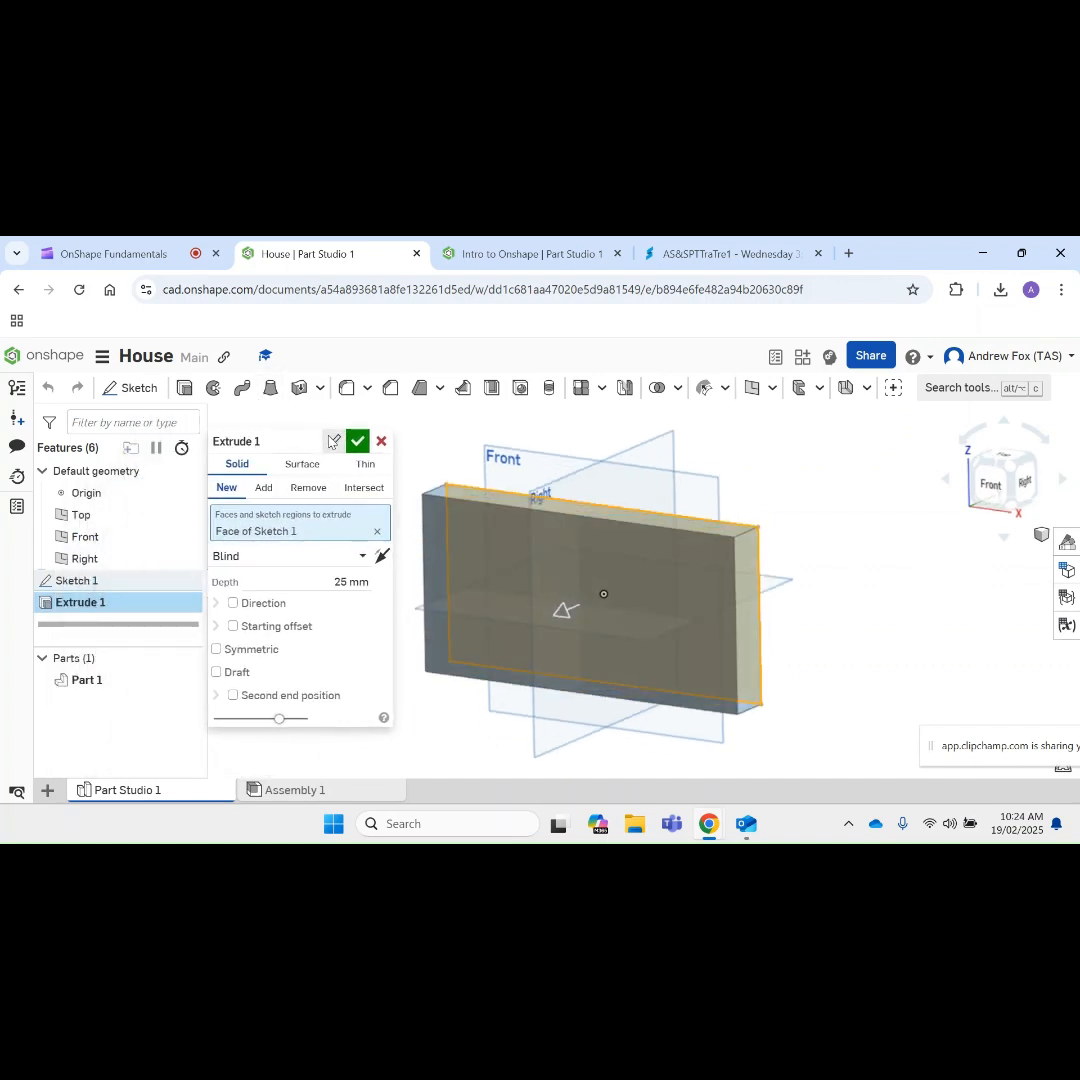
Step: Try the extrusion in the opposite direction, then return it to the original direction
click(382, 557)
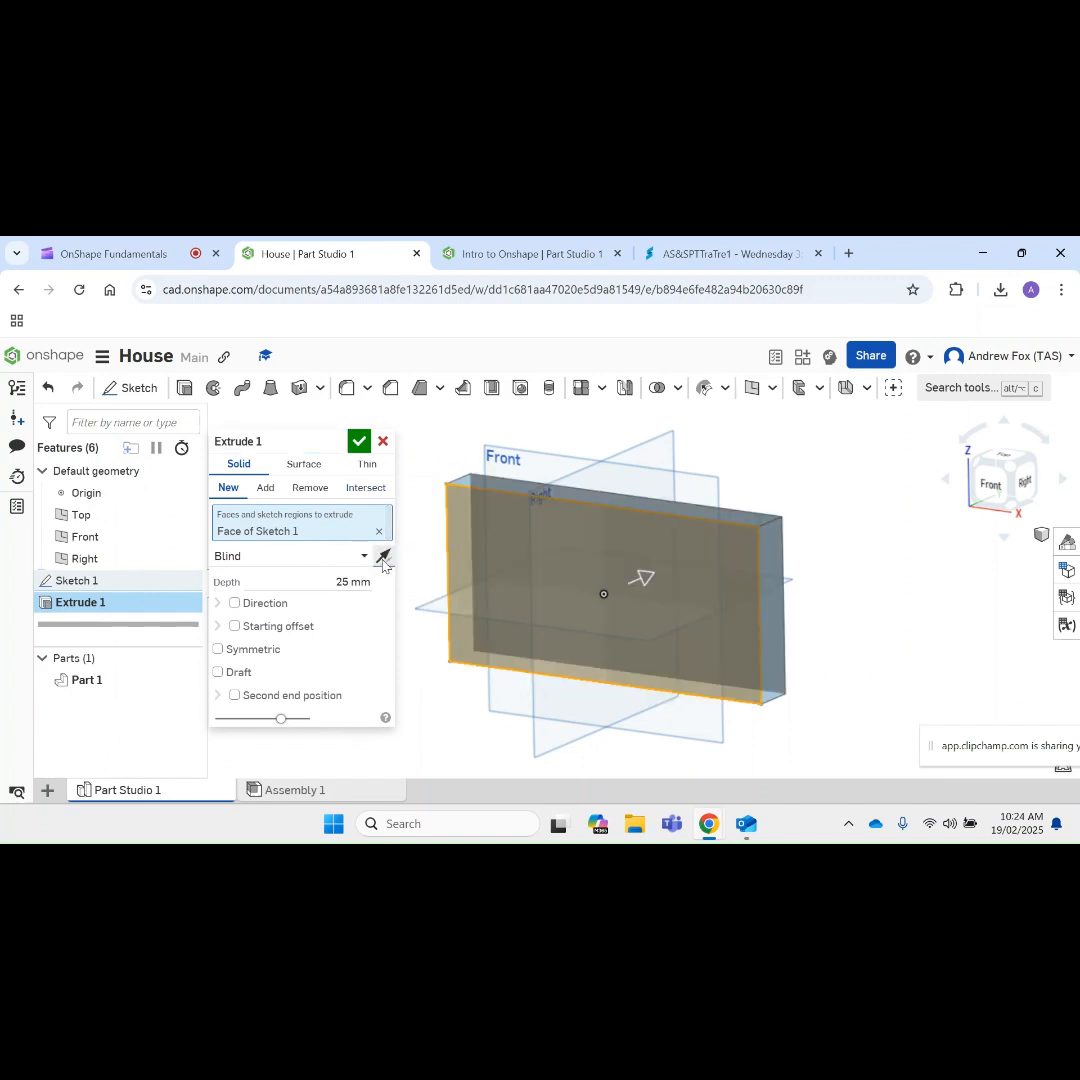
click(382, 557)
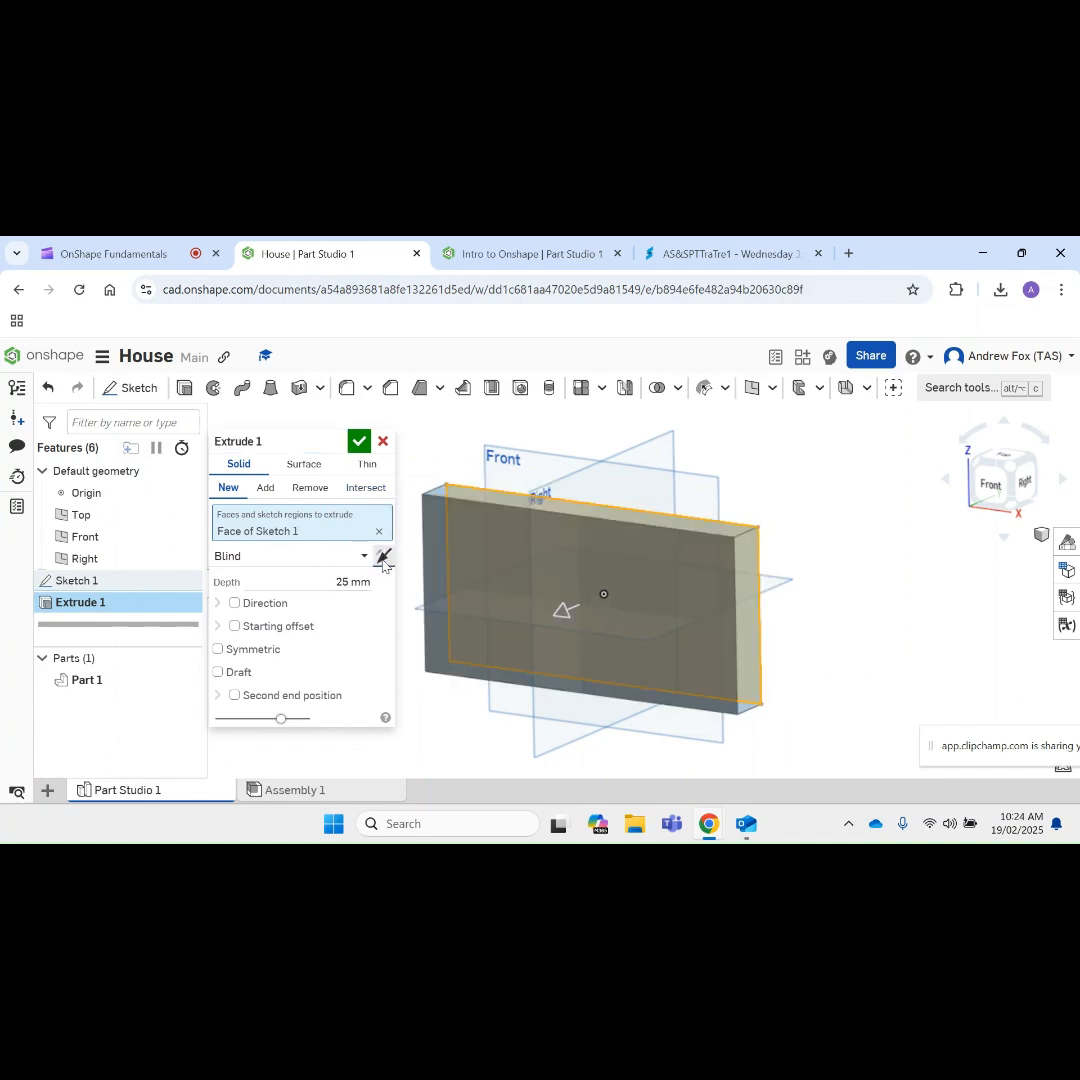
click(382, 557)
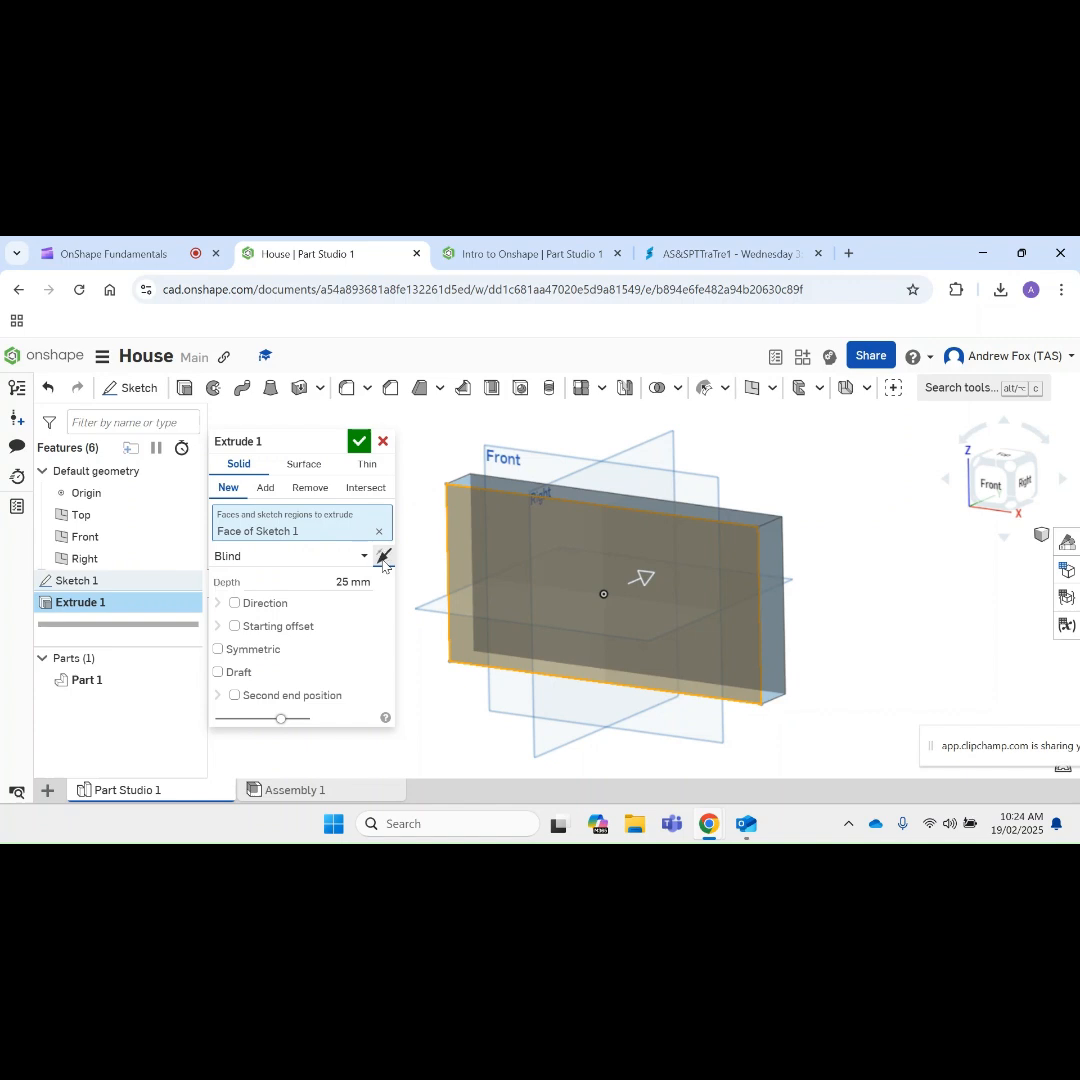
click(383, 561)
Step: Set the extrusion depth to 200 mm and reverse the extrusion direction
click(356, 580)
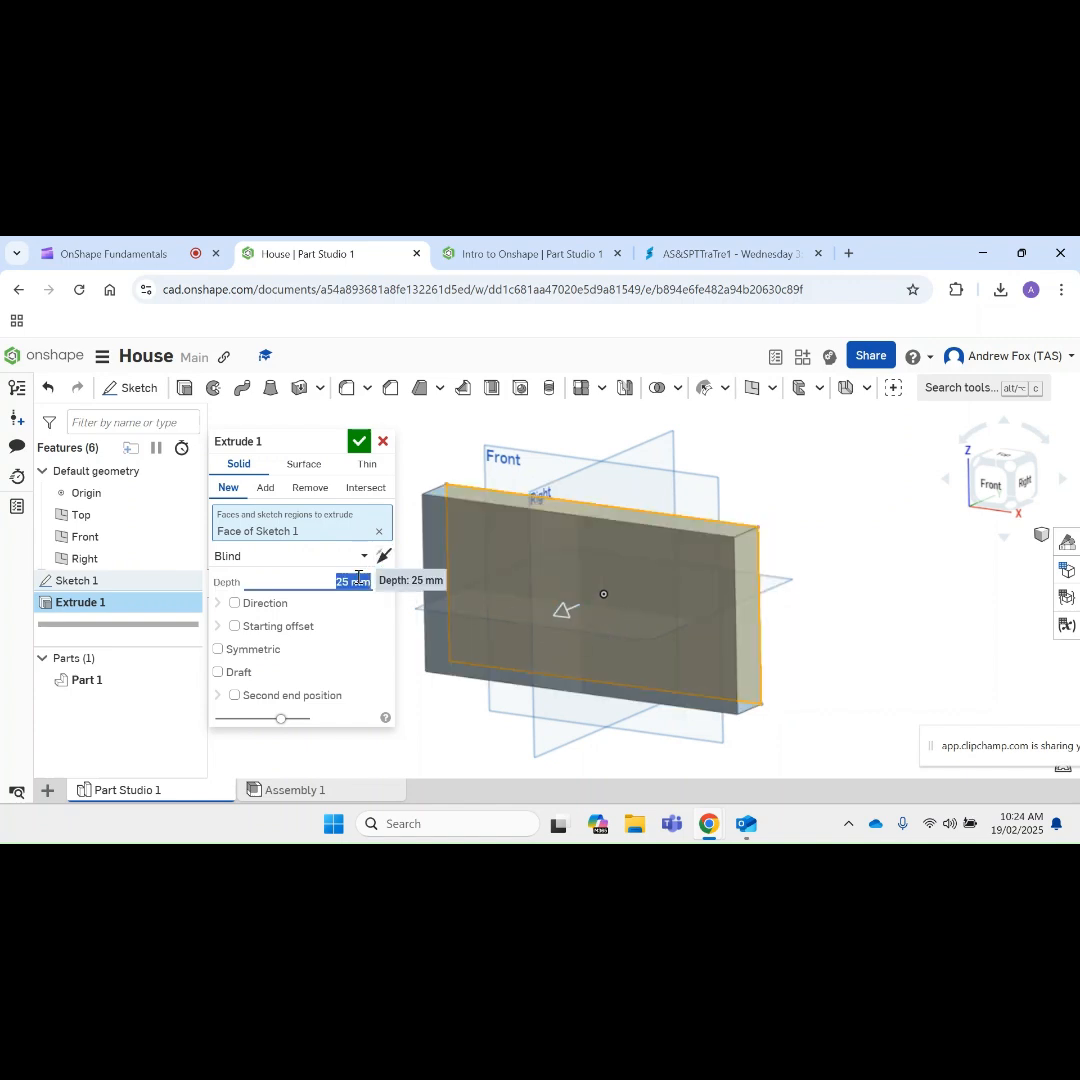
text(200)
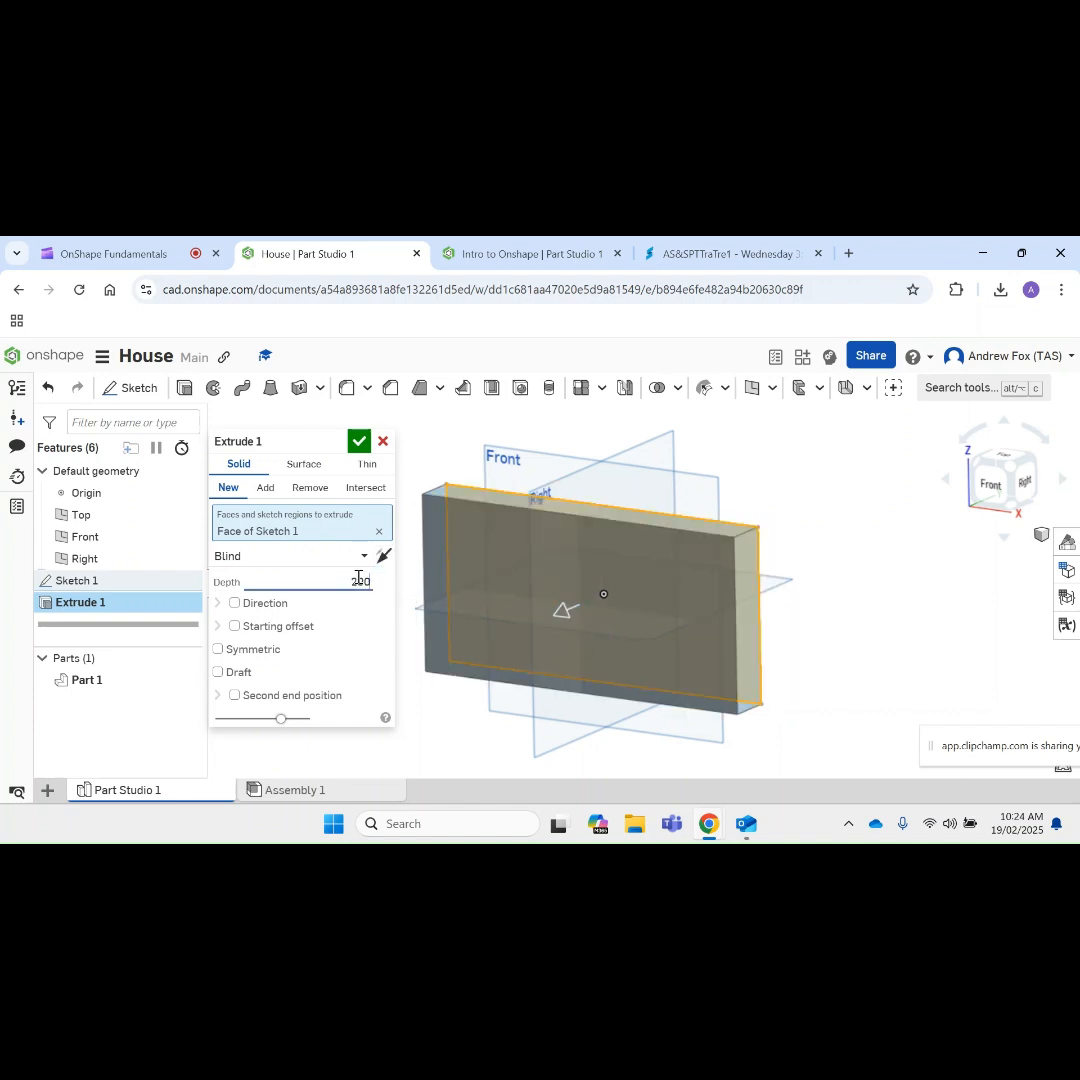
key(Return)
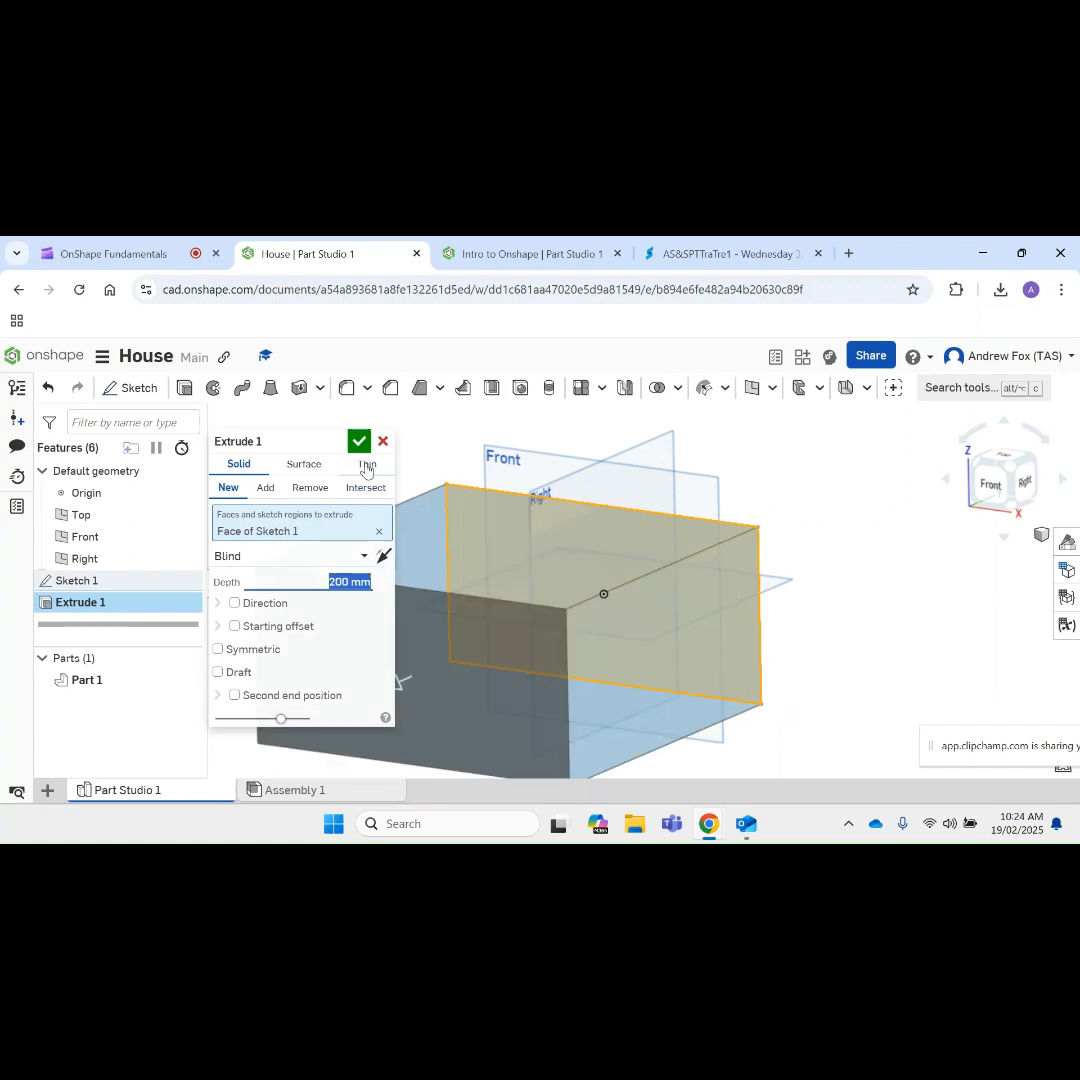
click(383, 555)
Step: Try a shallower extrusion depth of 150 mm
click(367, 583)
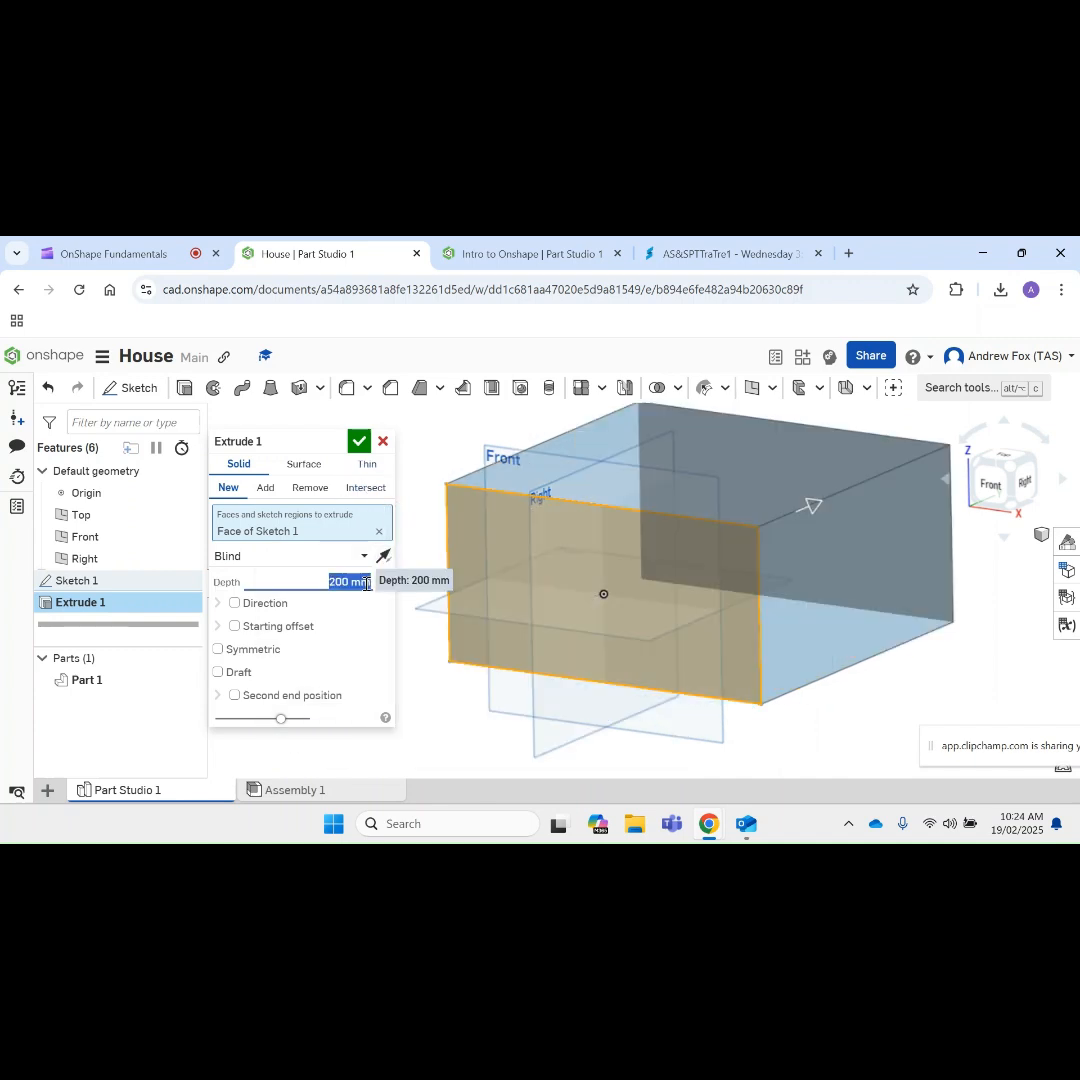
text(10)
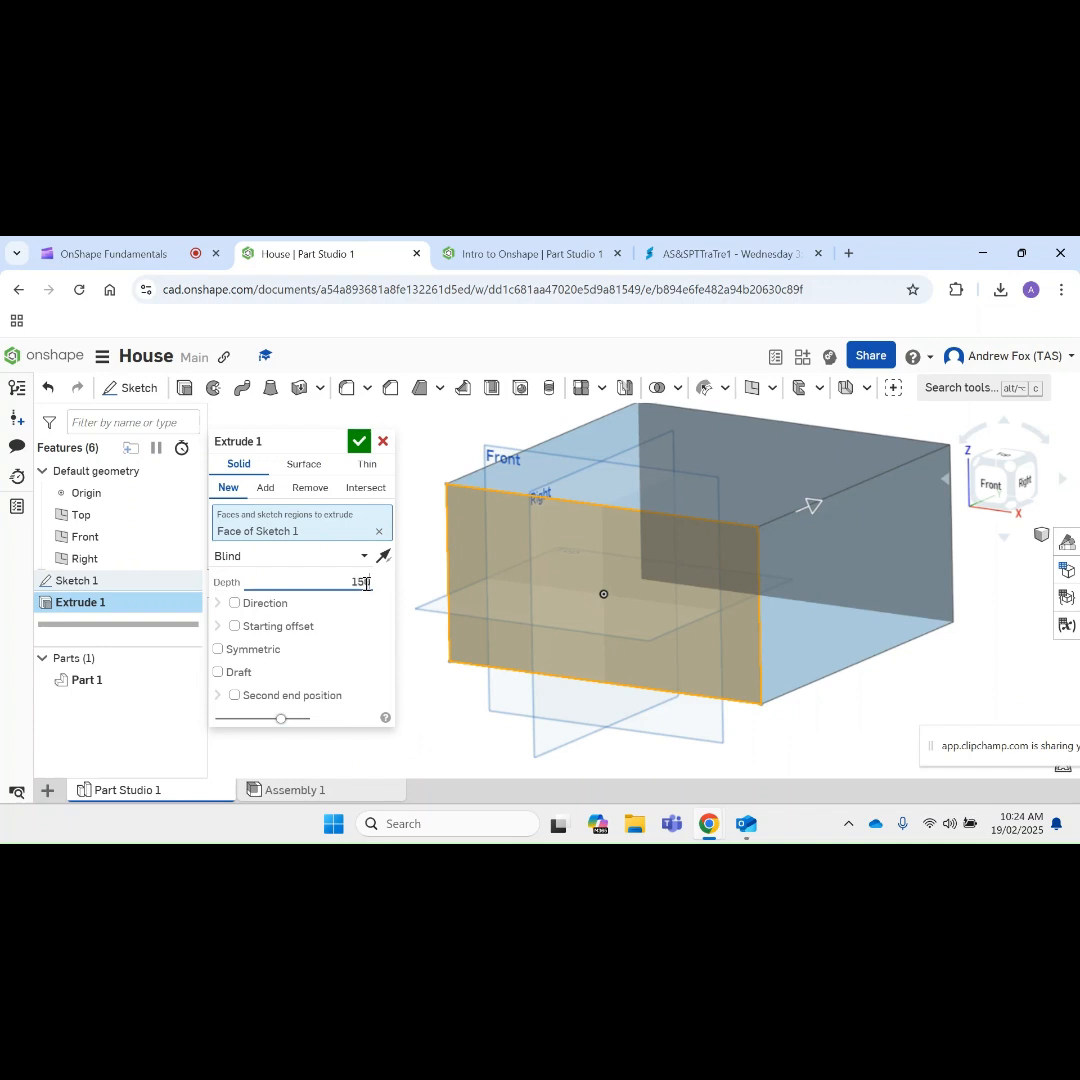
key(Return)
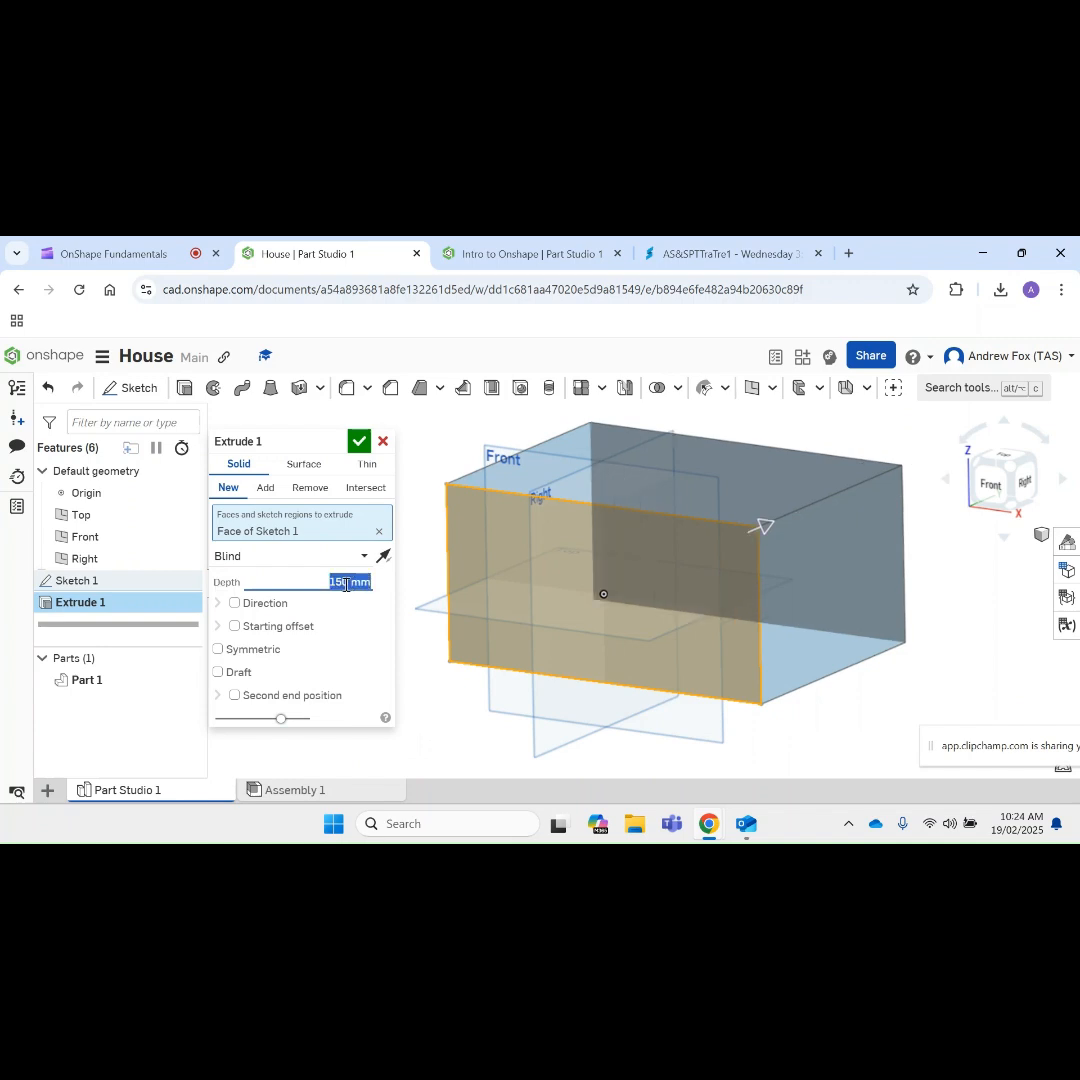
Step: Set the extrusion depth back to 200 mm and finish the extrusion
text(20)
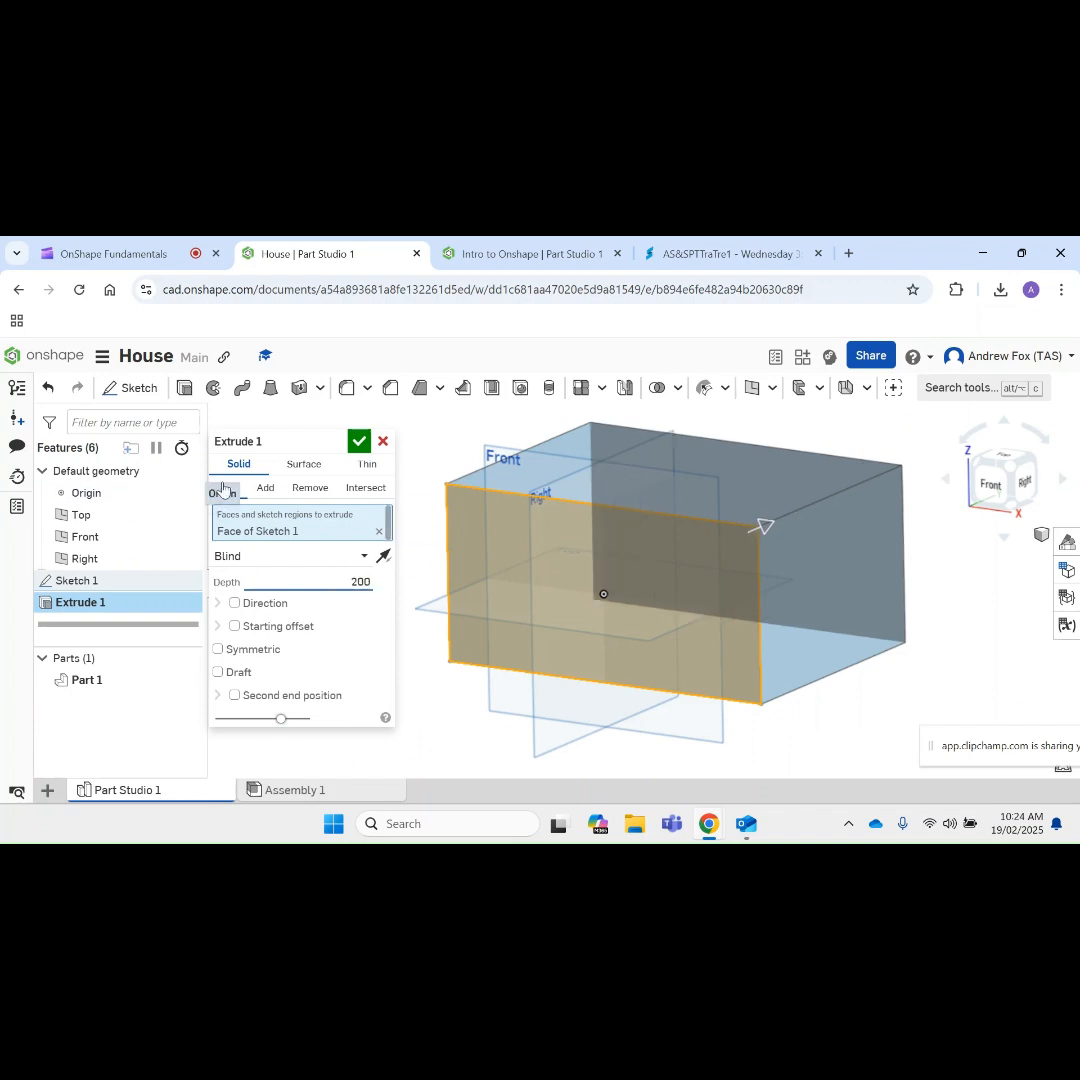
click(356, 443)
Step: Examine the extruded house body from several angles, including its front, sides and underside
scroll(730, 515, down, 3)
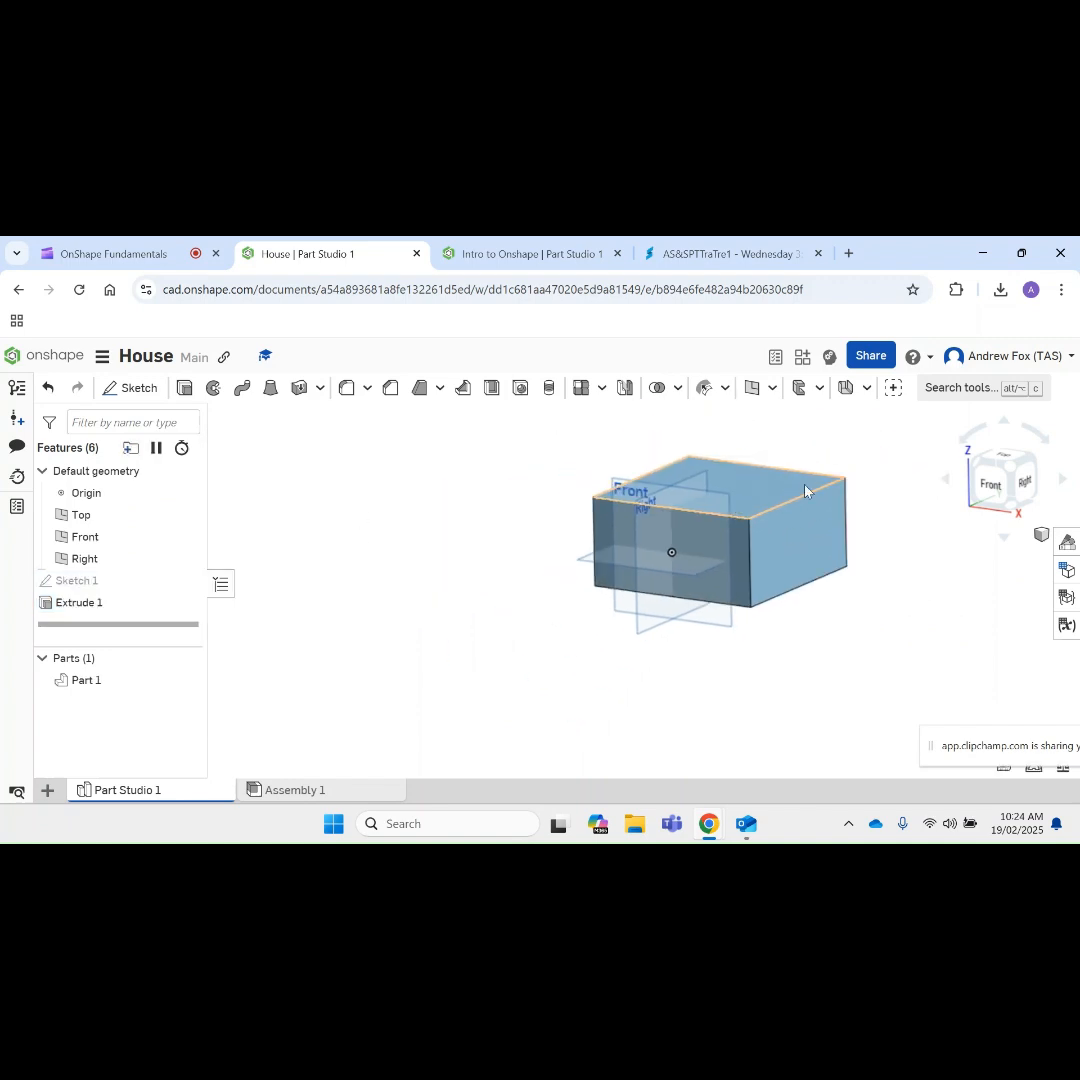
scroll(875, 460, down, 4)
mouse_move(897, 475)
right_down()
mouse_move(800, 490)
mouse_move(887, 494)
mouse_move(881, 466)
right_up()
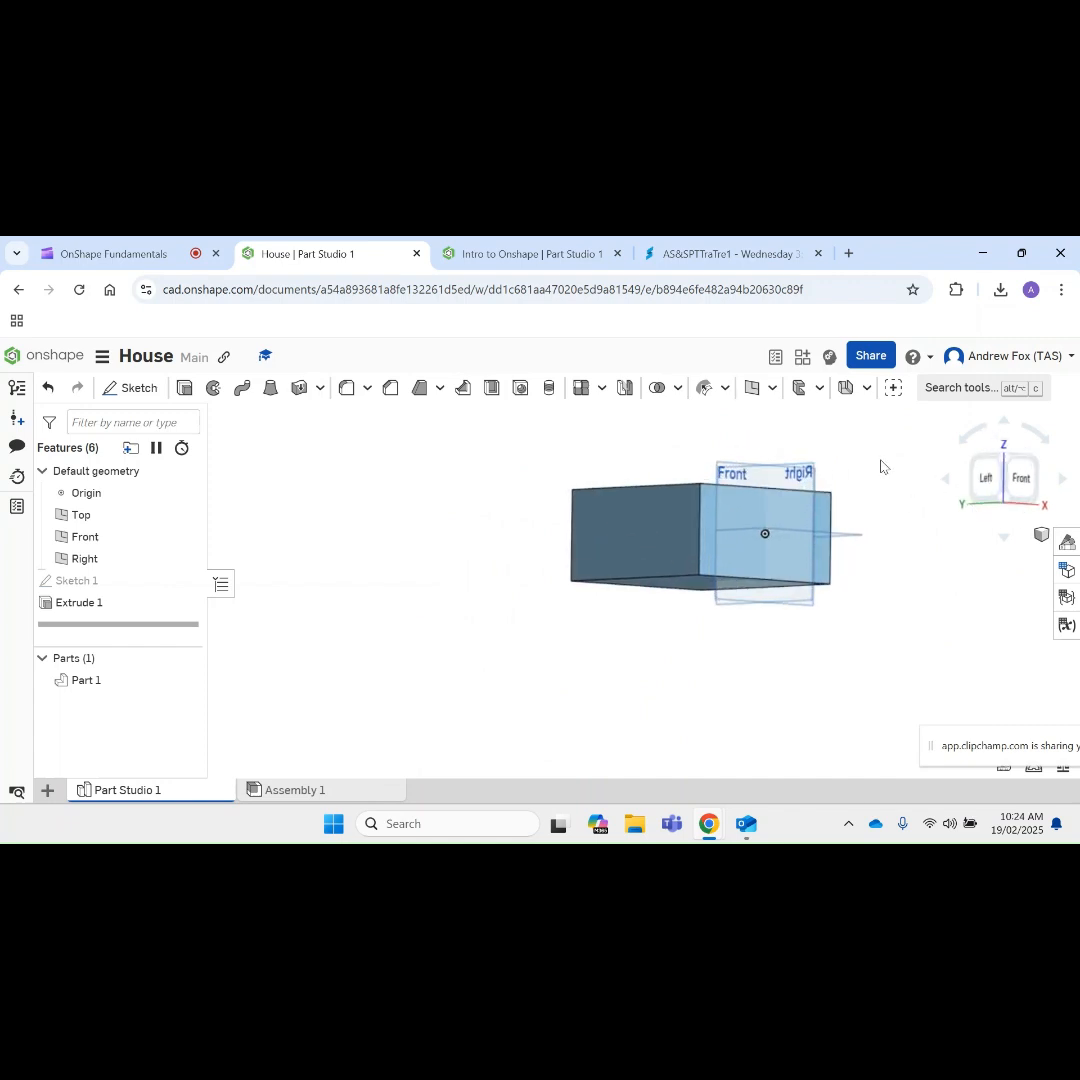
scroll(881, 466, up, 3)
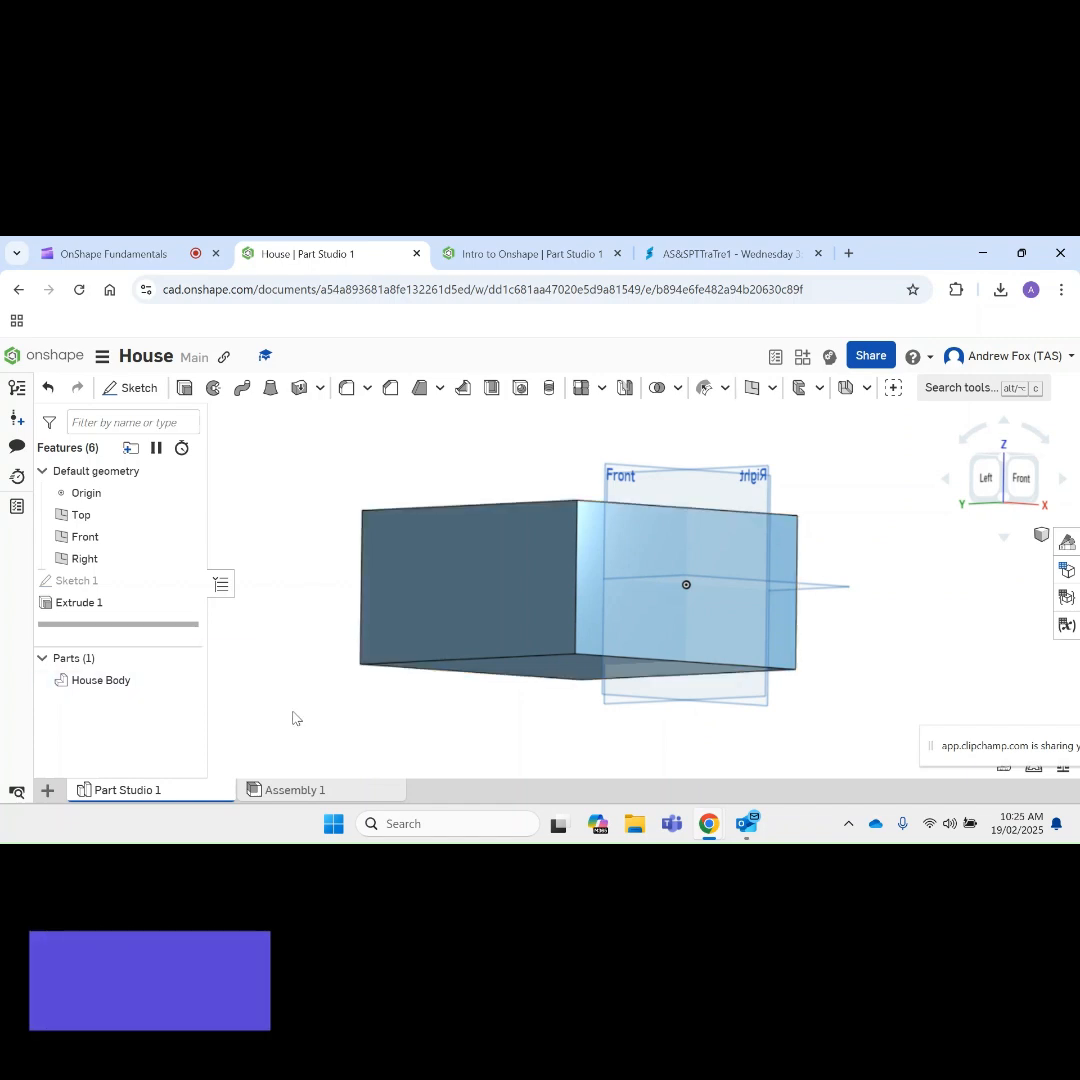
right_drag(572, 733, 556, 737)
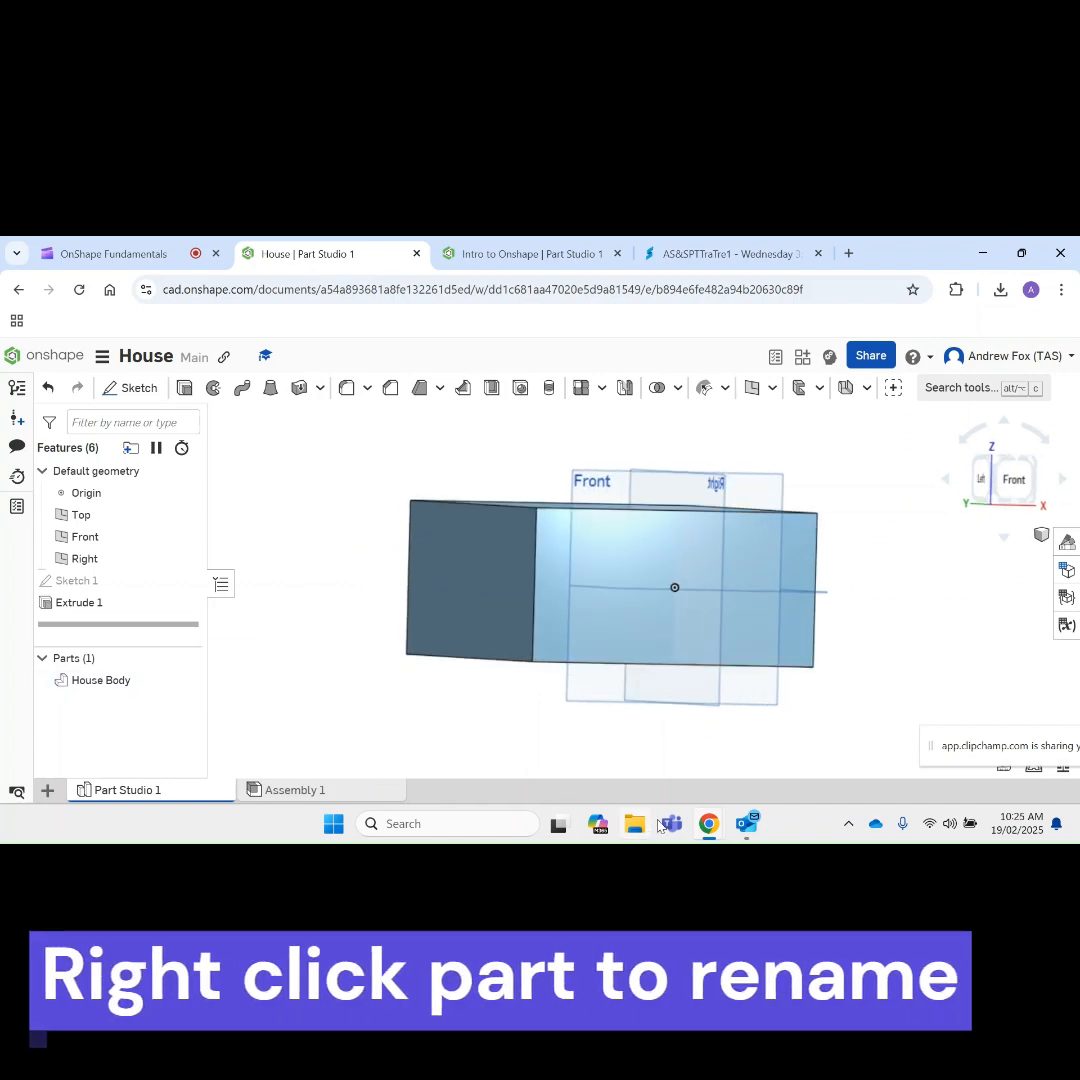
right_drag(840, 640, 812, 603)
scroll(812, 602, down, 2)
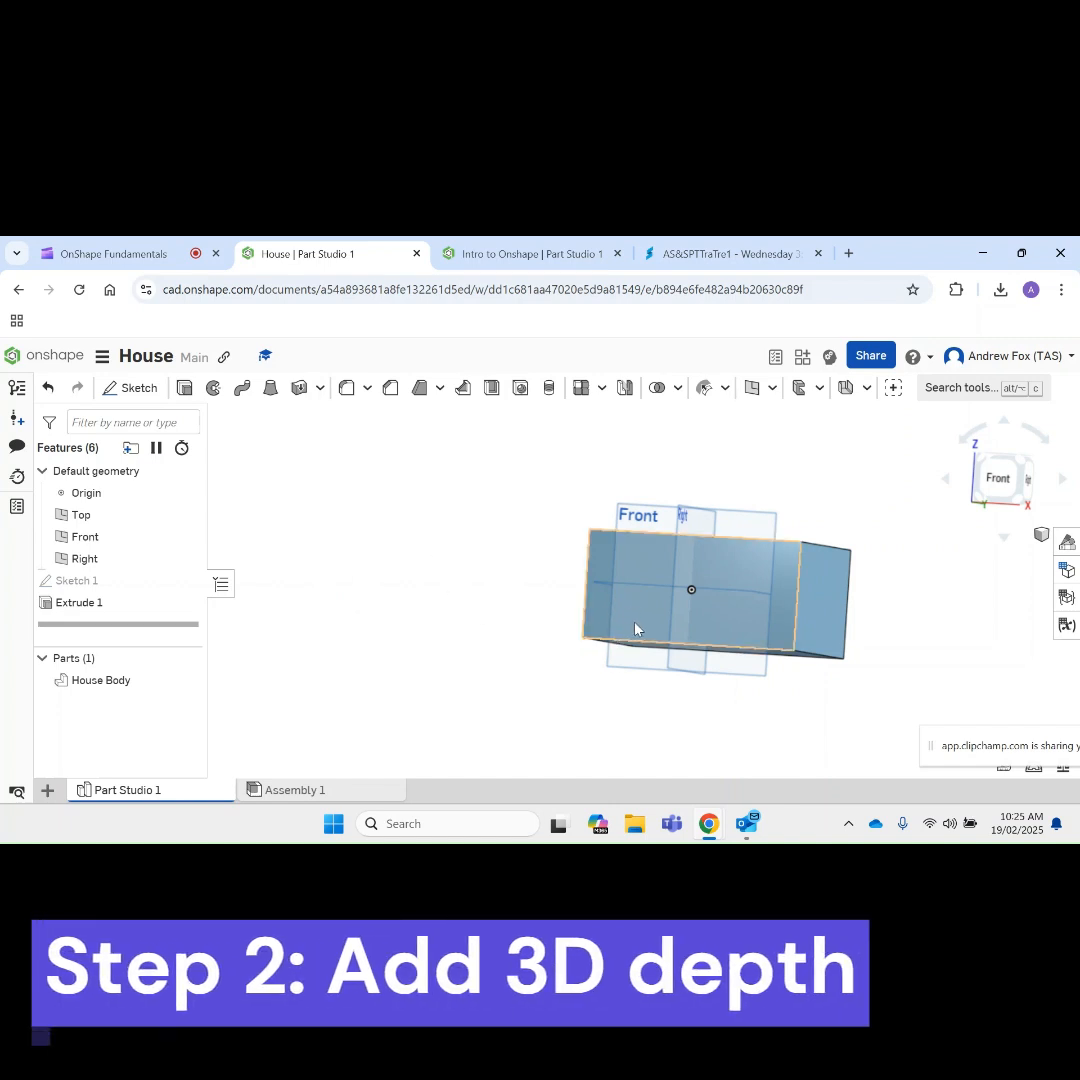
mouse_move(844, 615)
right_down()
mouse_move(742, 615)
mouse_move(834, 600)
right_up()
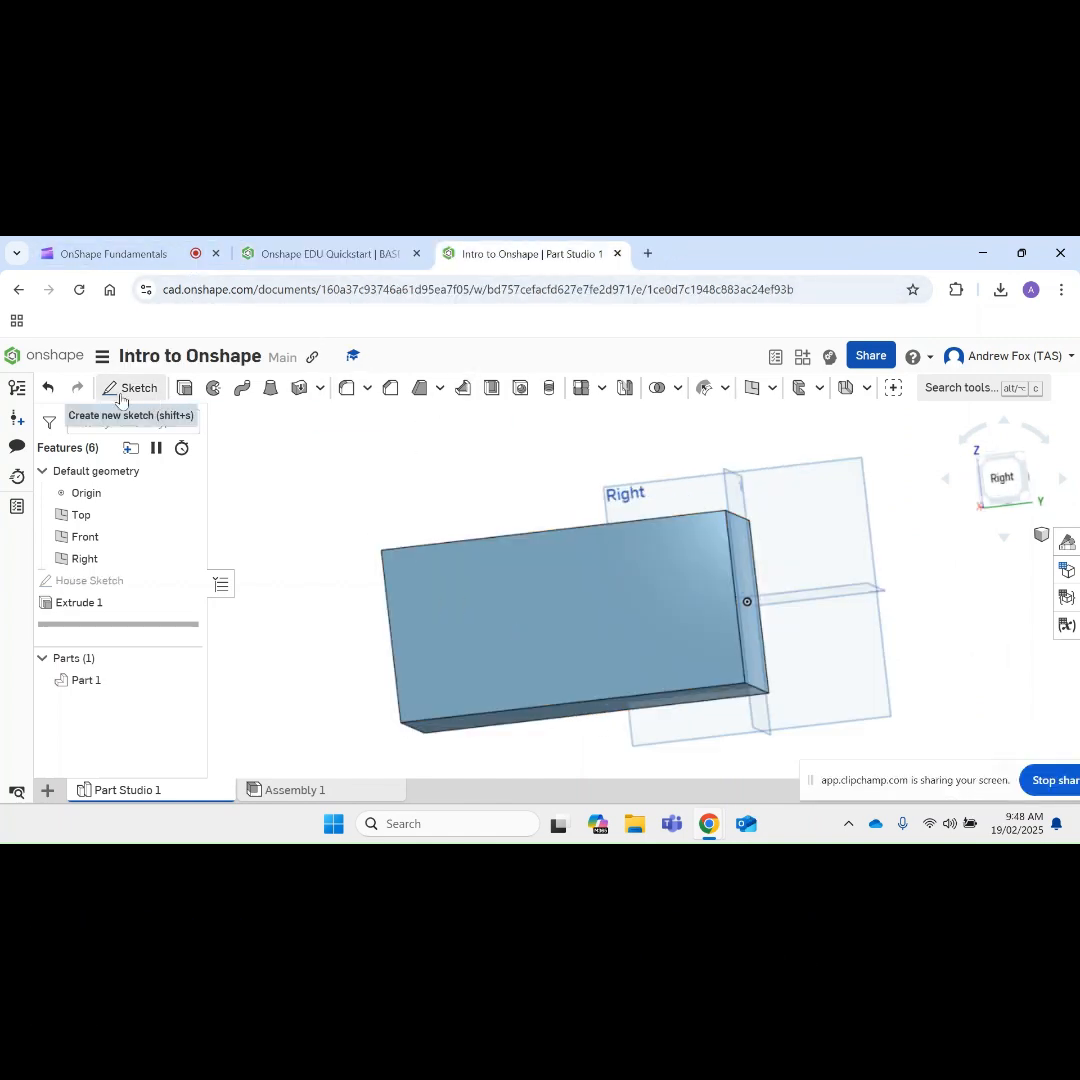
Step: In the Intro to Onshape document, start a sketch on the block's large right-side face and view it face-on
click(123, 390)
click(519, 659)
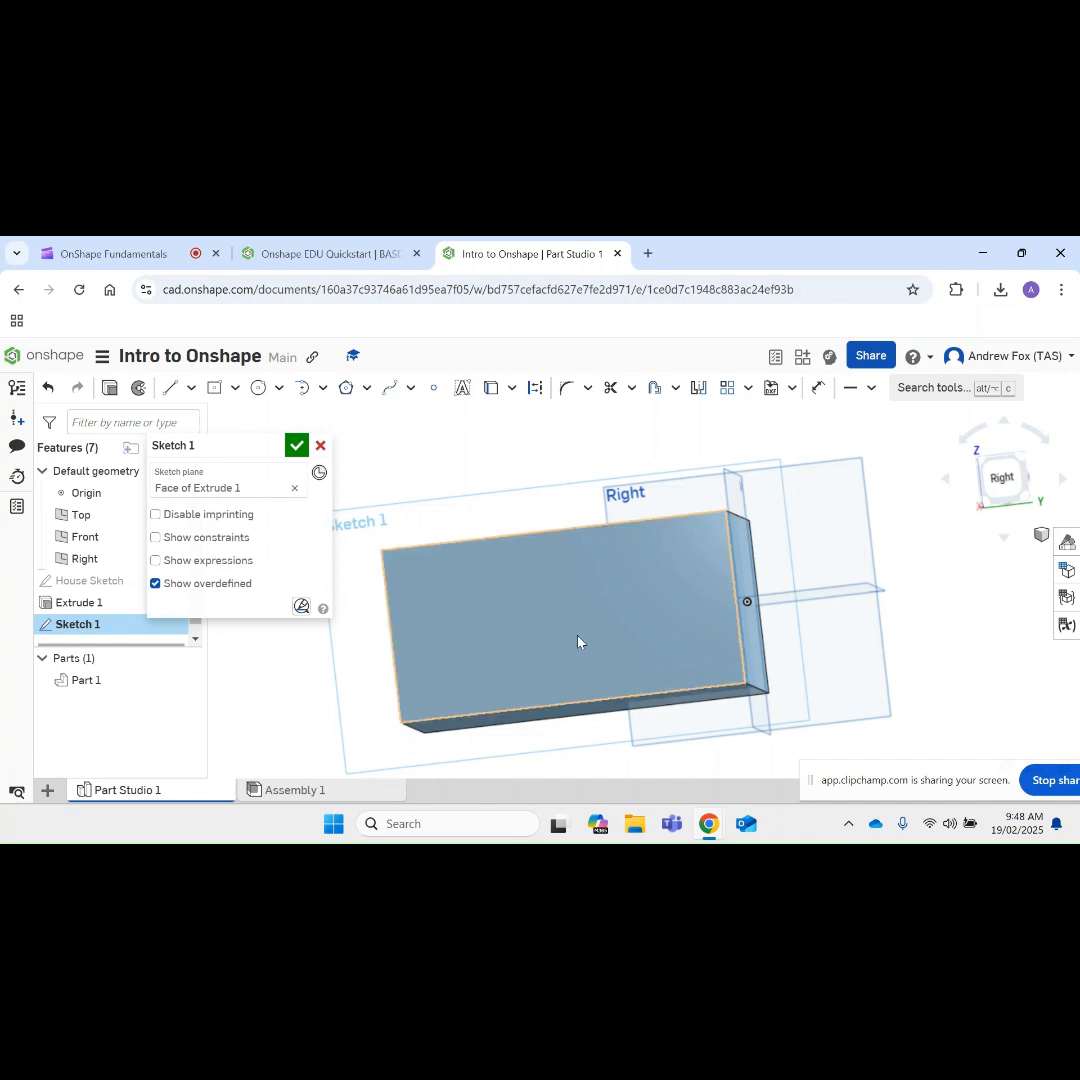
key(n)
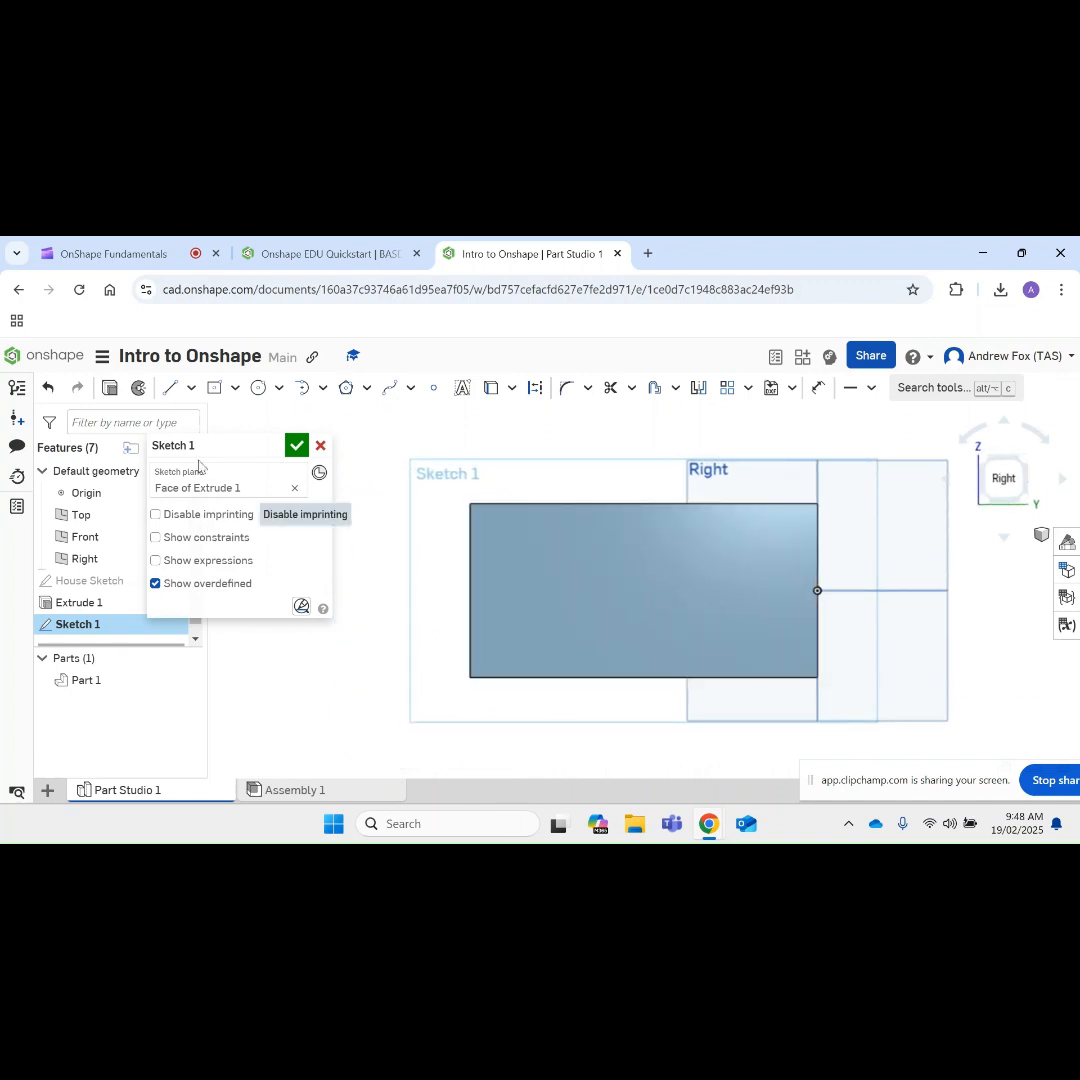
Step: Draw a three-line door outline about 44 mm wide and 44 mm high, rising from the face's bottom edge near its left end
click(170, 387)
click(510, 678)
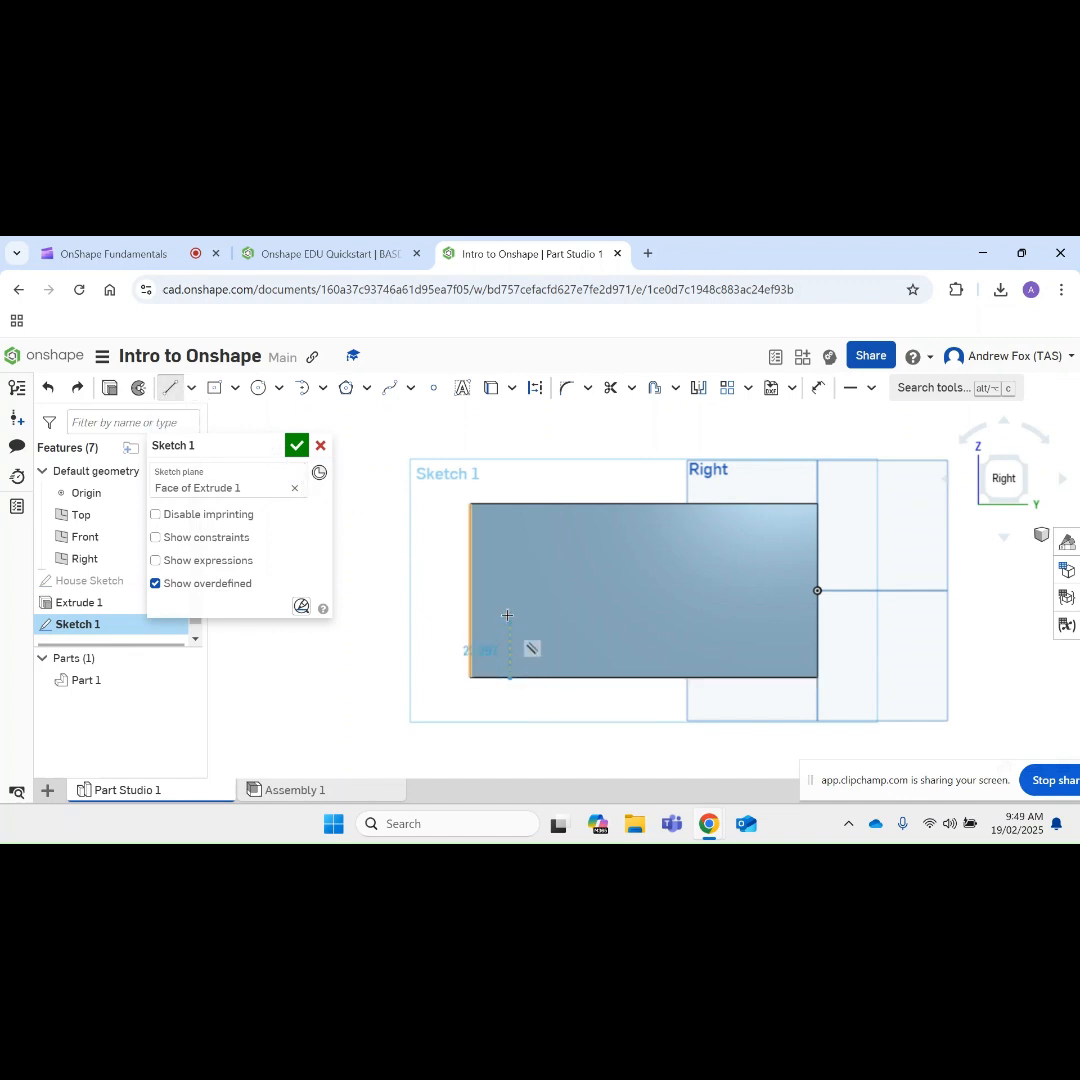
click(509, 601)
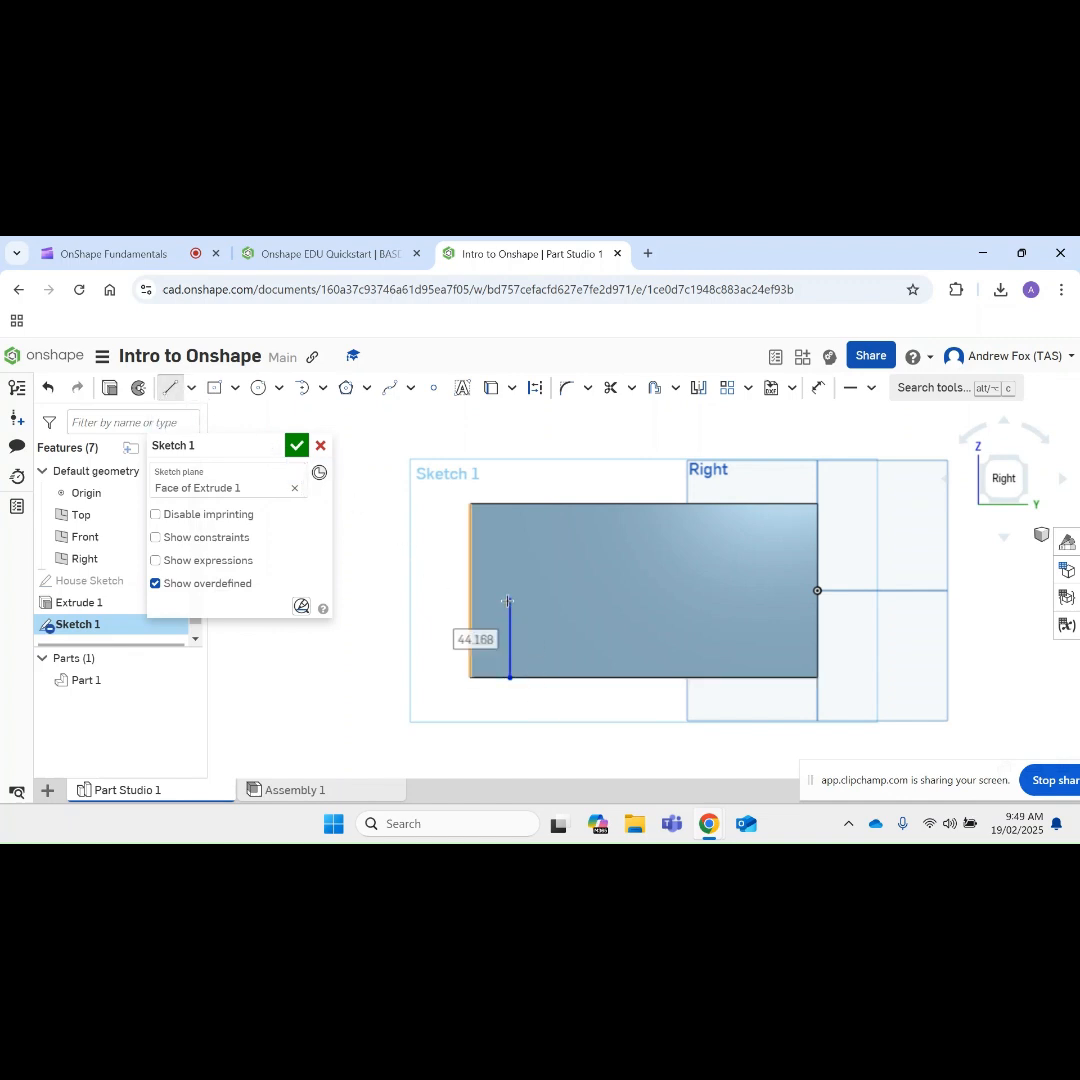
click(587, 601)
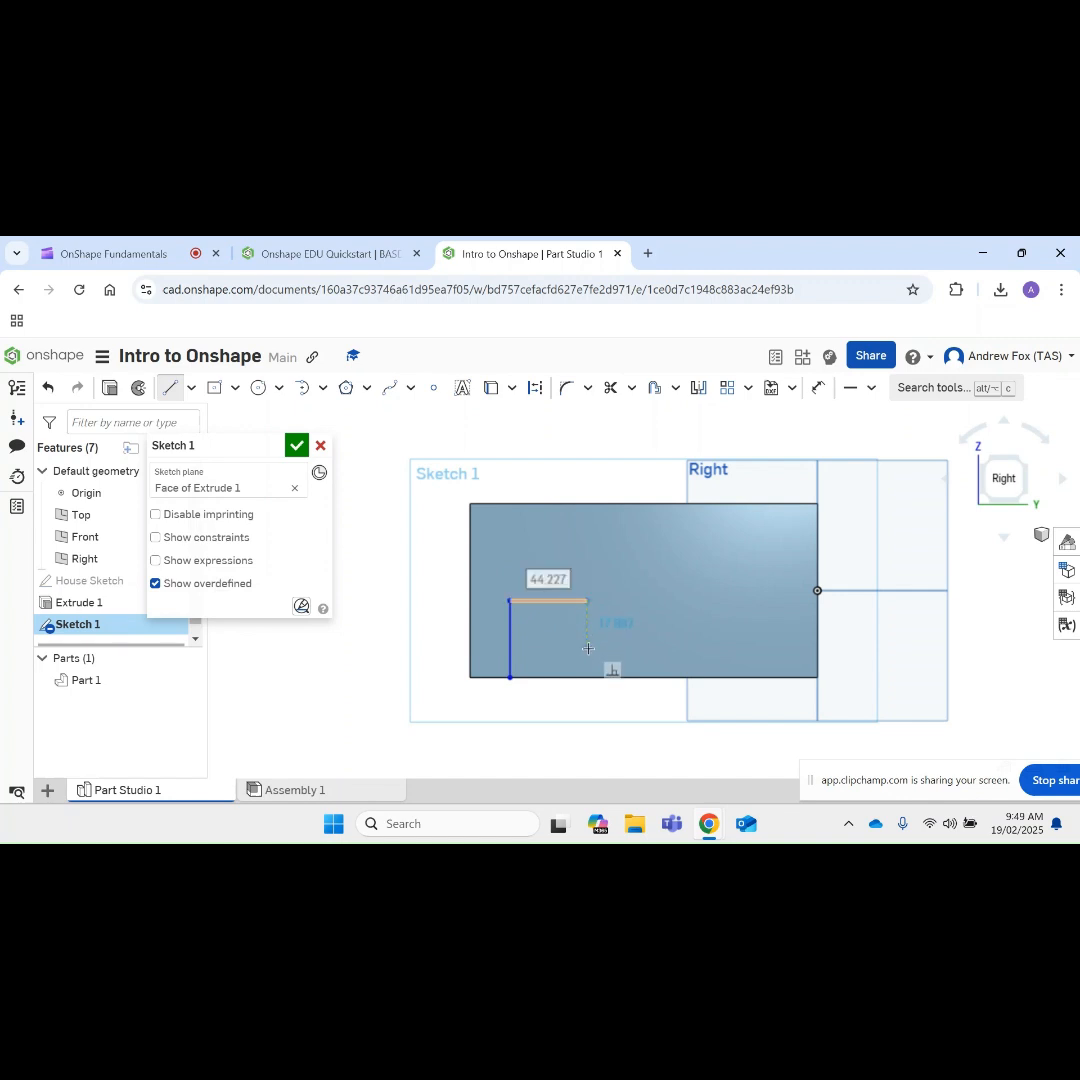
click(588, 677)
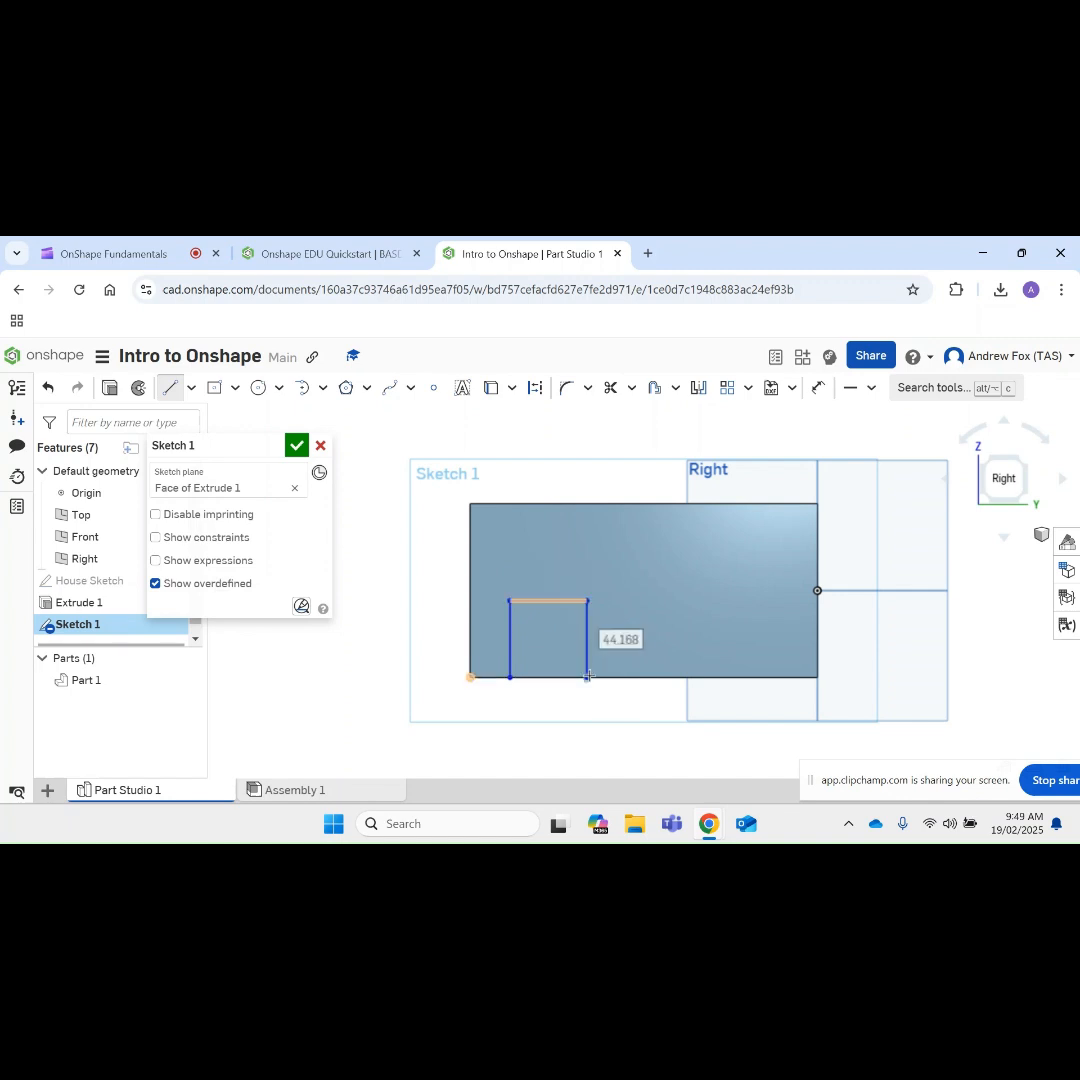
key(Escape)
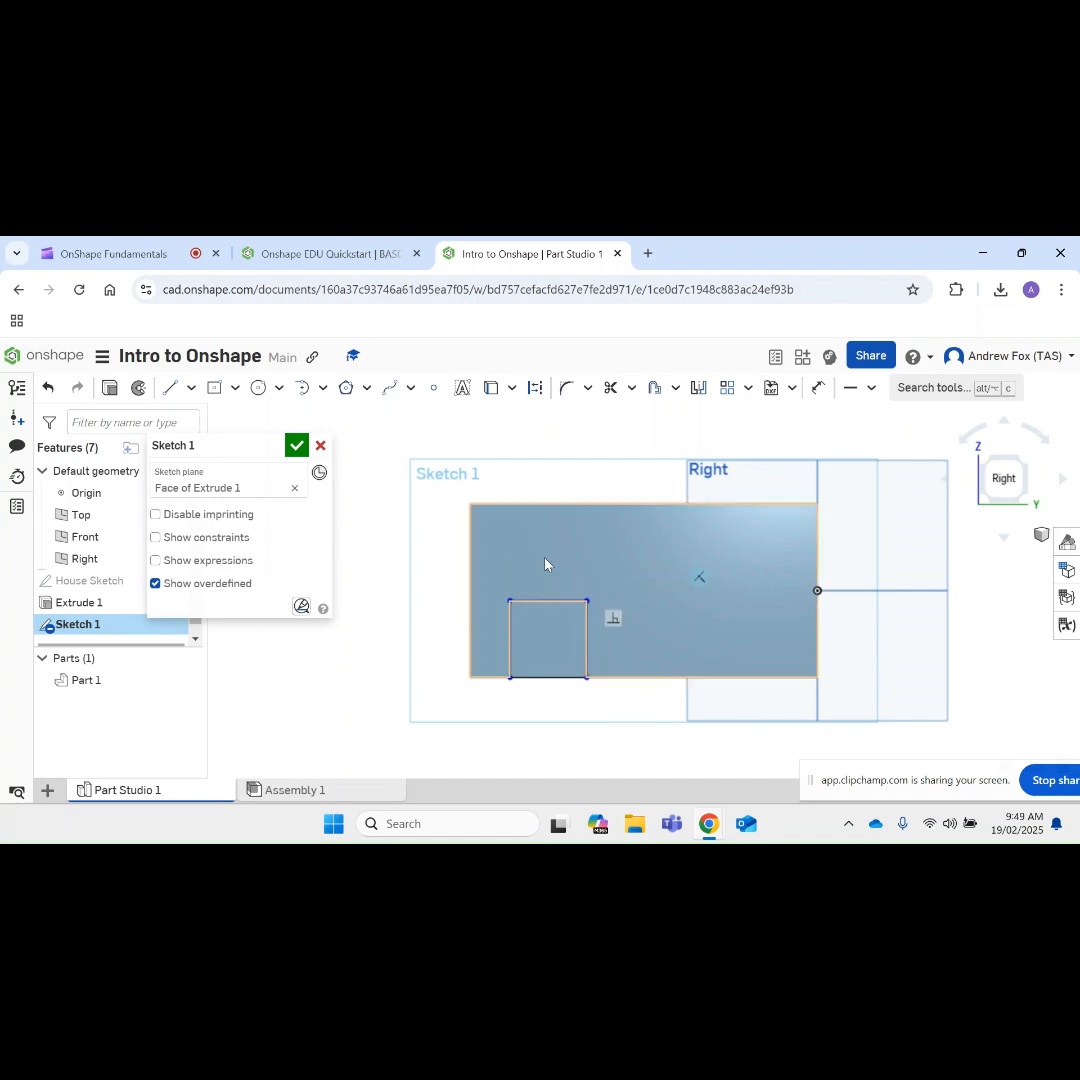
Step: Dimension the top line of the door outline to a width of 40 mm
click(818, 387)
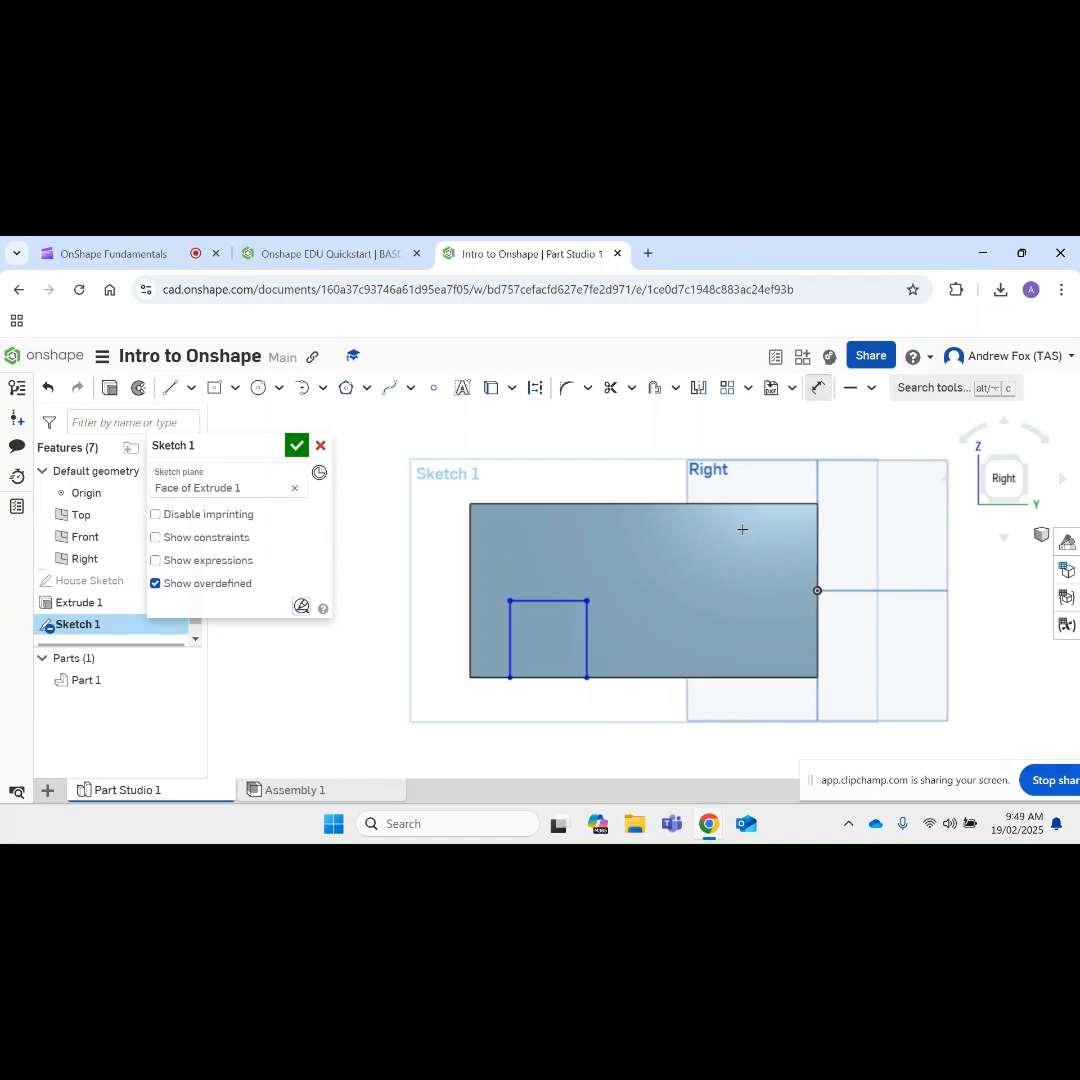
click(540, 601)
click(545, 547)
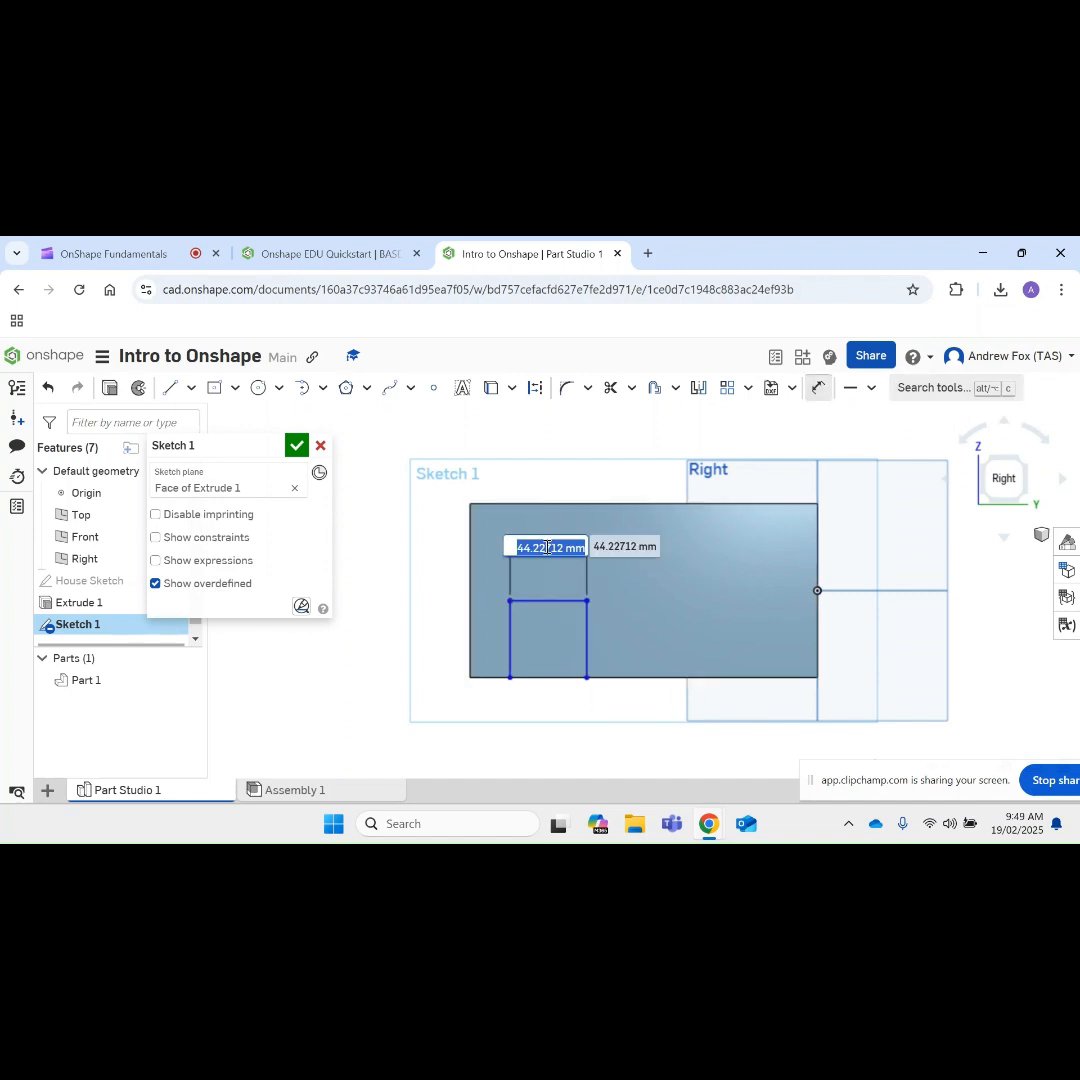
text(40)
key(Return)
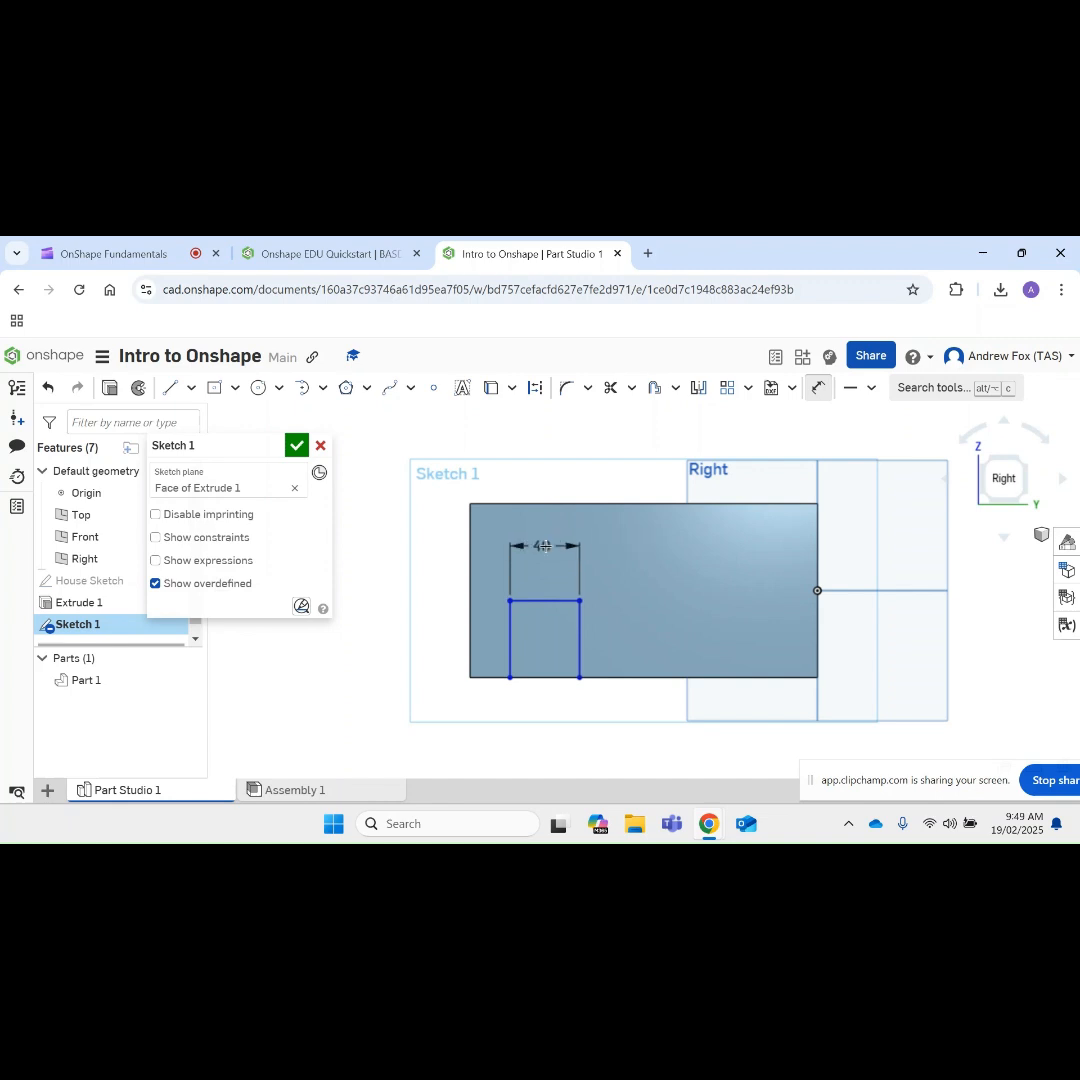
Step: Dimension the left side of the door outline to a height of 50 mm and finish the sketch
click(507, 638)
click(415, 637)
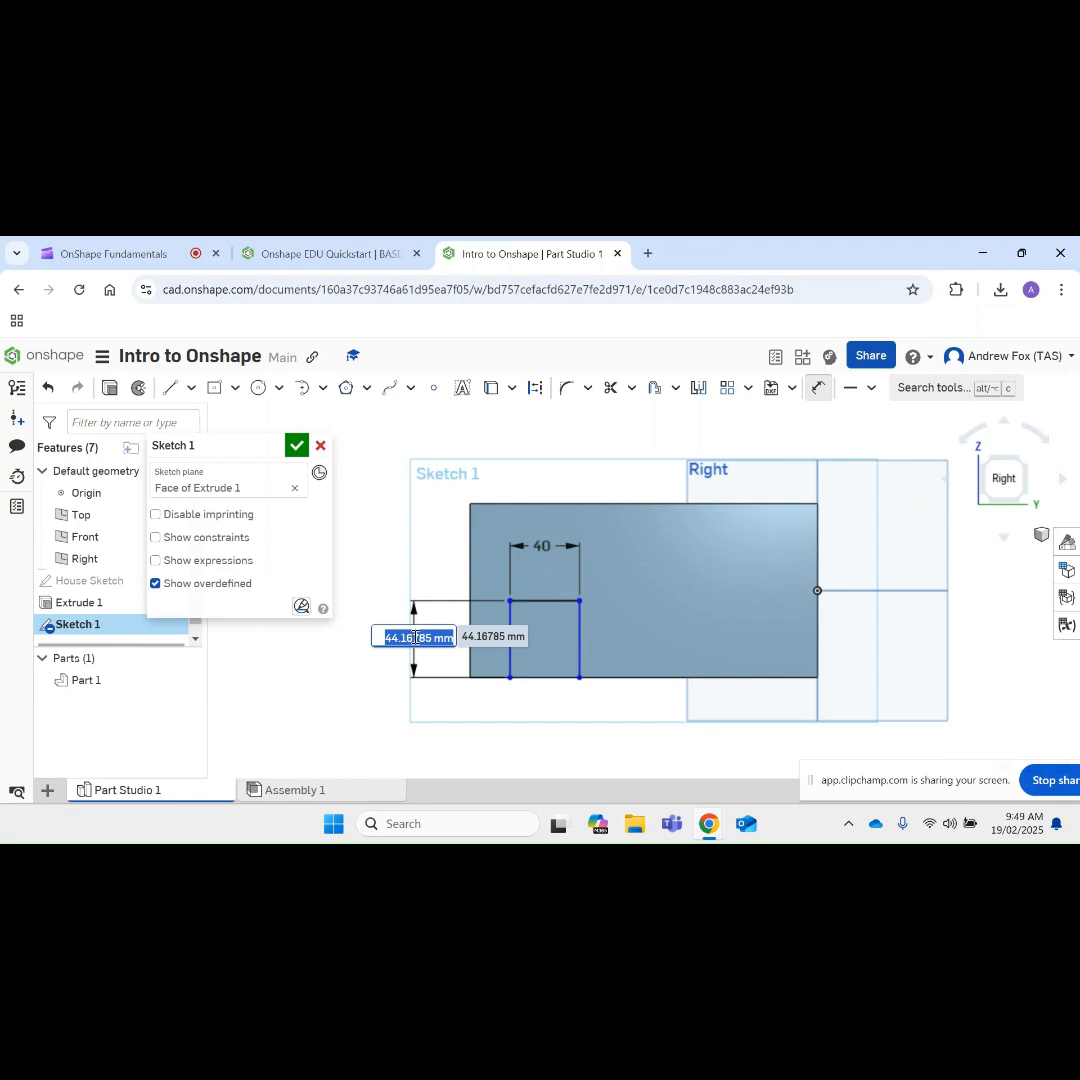
text(50)
key(Return)
scroll(413, 630, up, 1)
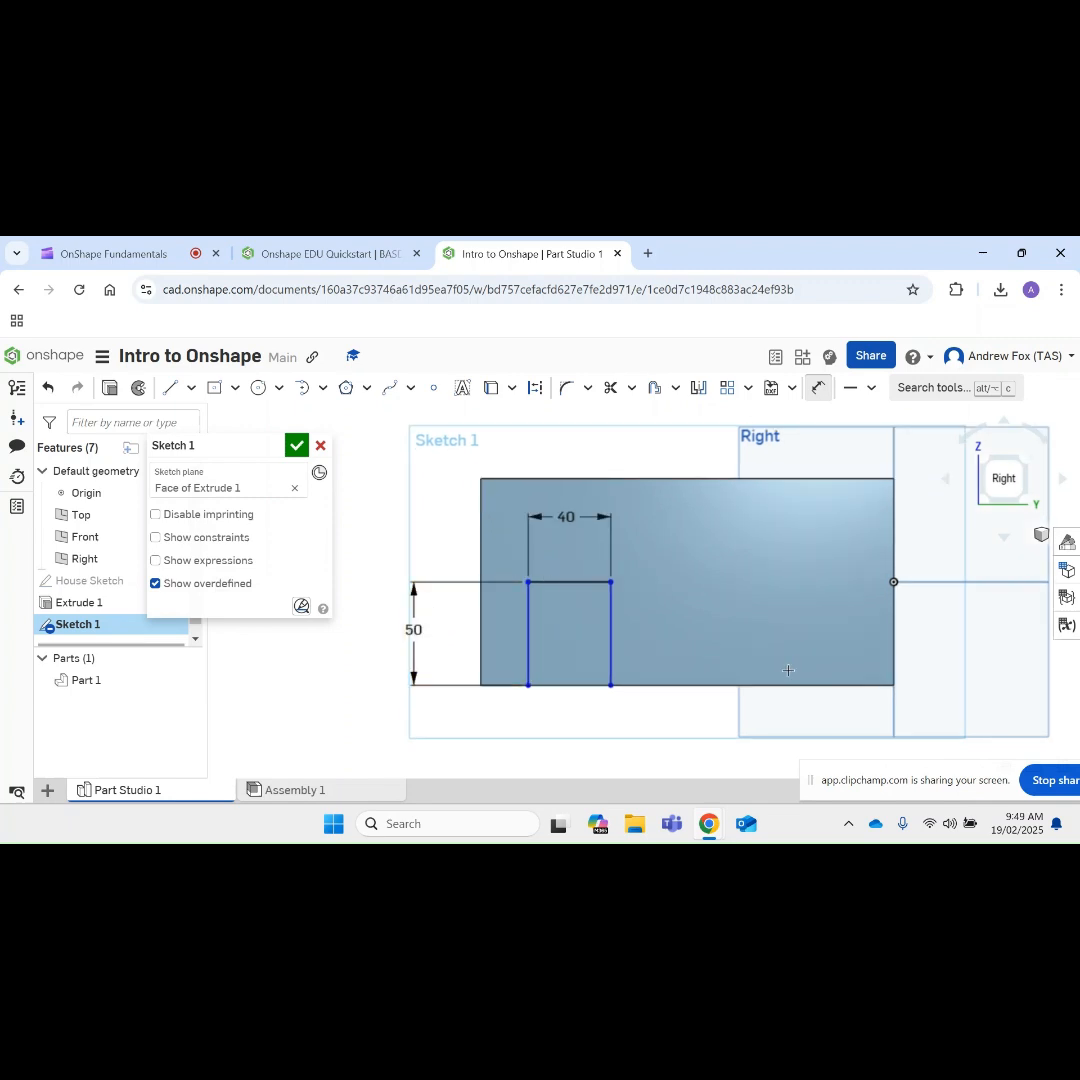
mouse_move(788, 670)
right_down()
mouse_move(774, 656)
mouse_move(728, 665)
mouse_move(783, 658)
mouse_move(778, 603)
mouse_move(697, 563)
right_up()
scroll(778, 603, down, 3)
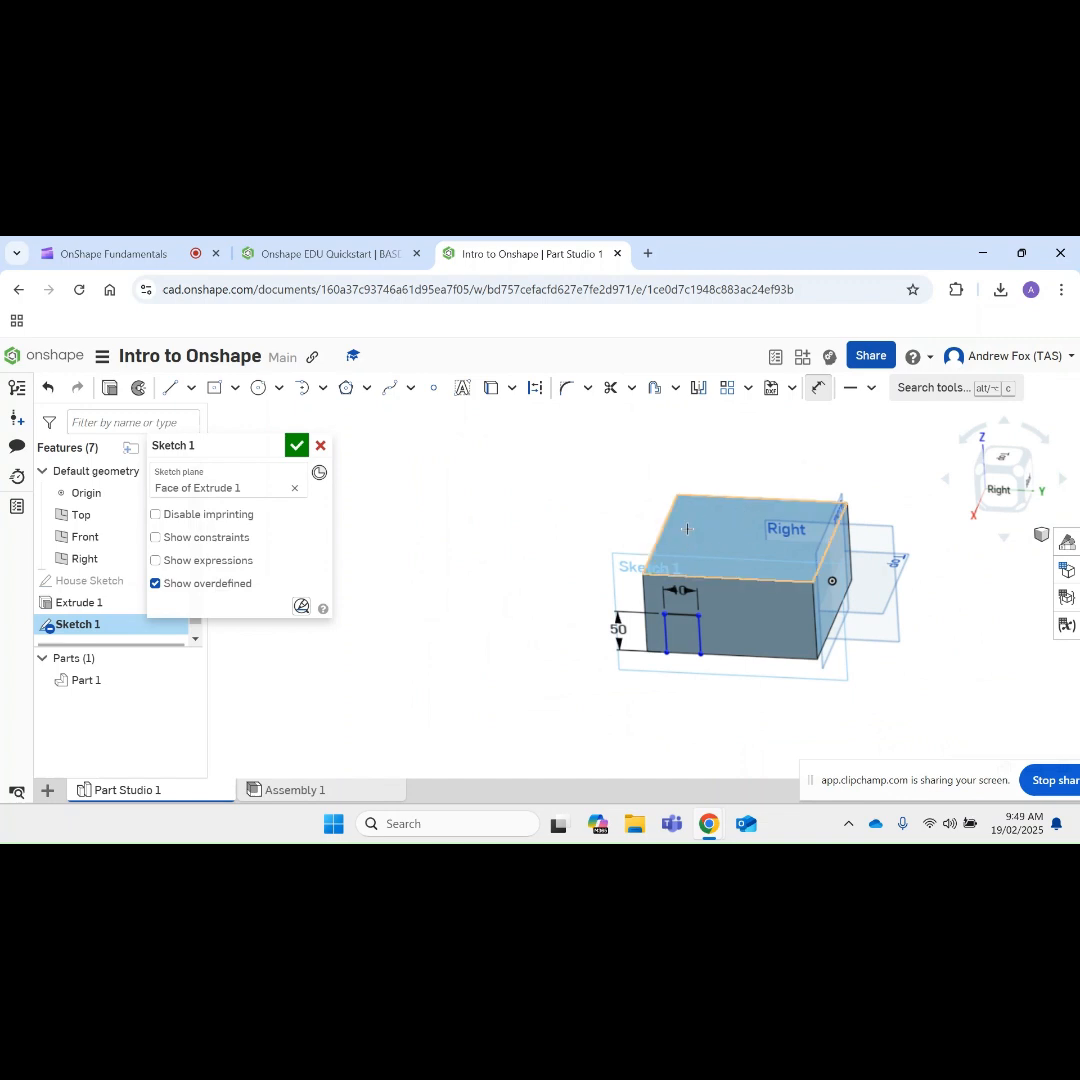
click(297, 446)
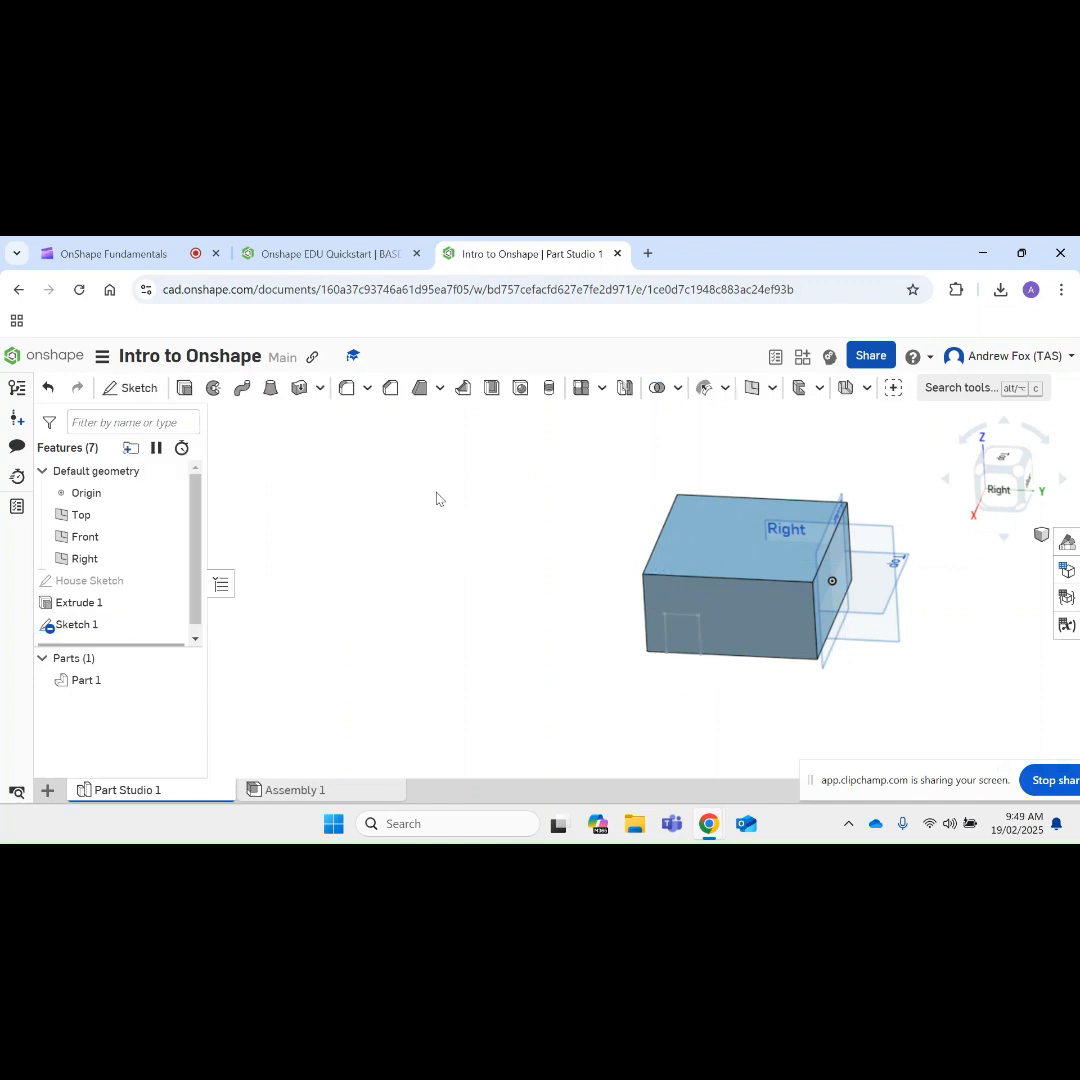
Step: Shell the house body with a 10 mm wall thickness, removing its top face
click(490, 390)
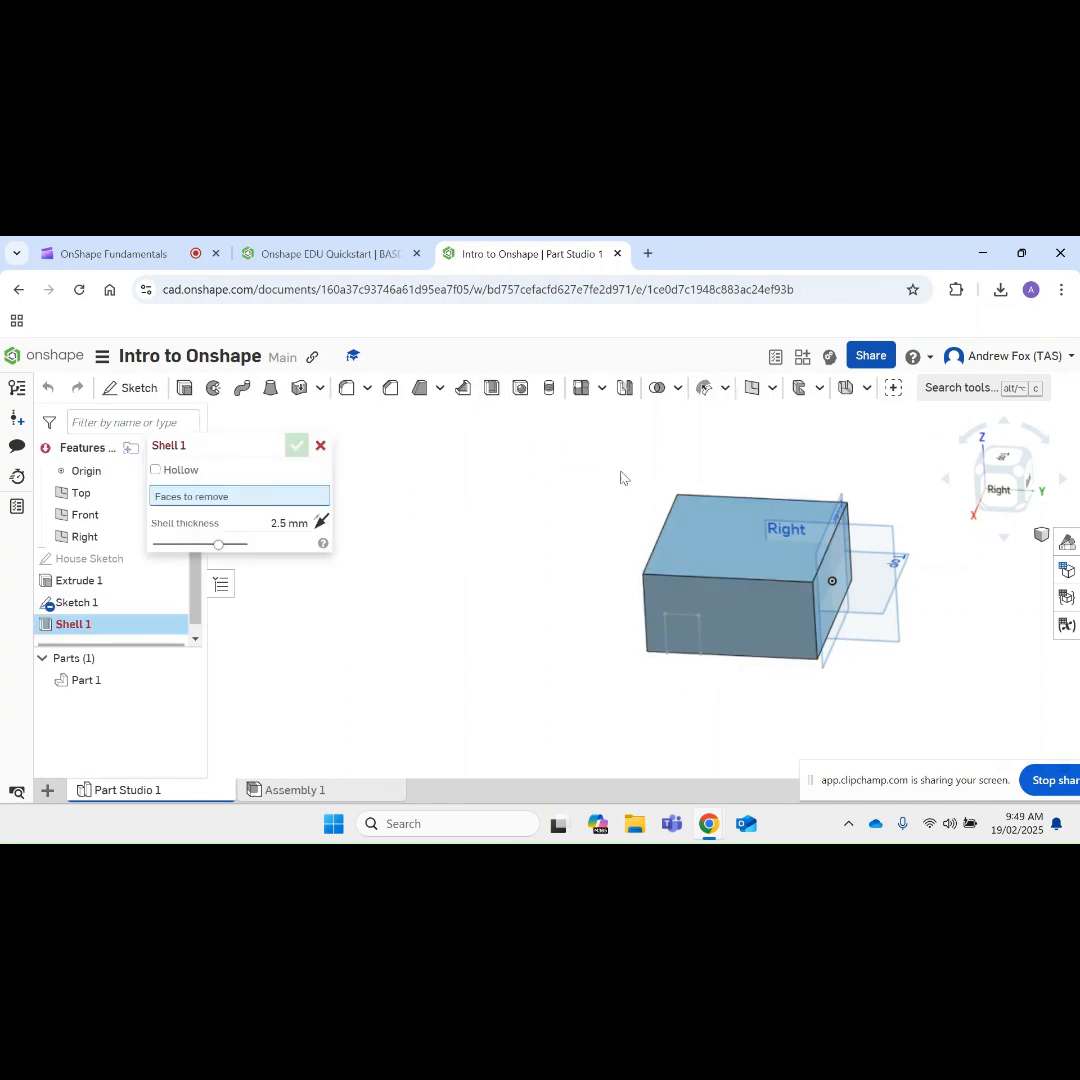
click(714, 549)
click(302, 541)
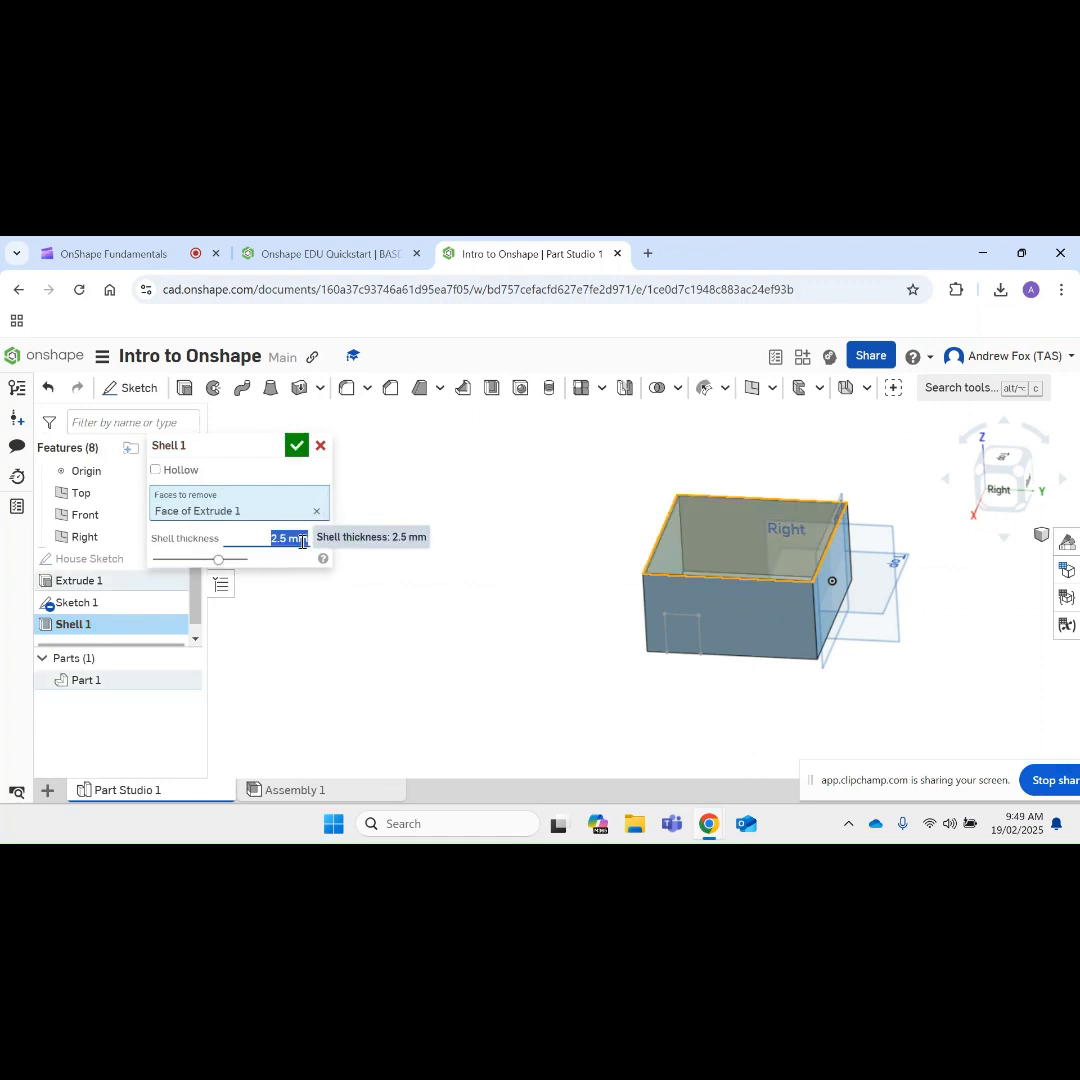
key(BackSpace)
text(10)
key(Return)
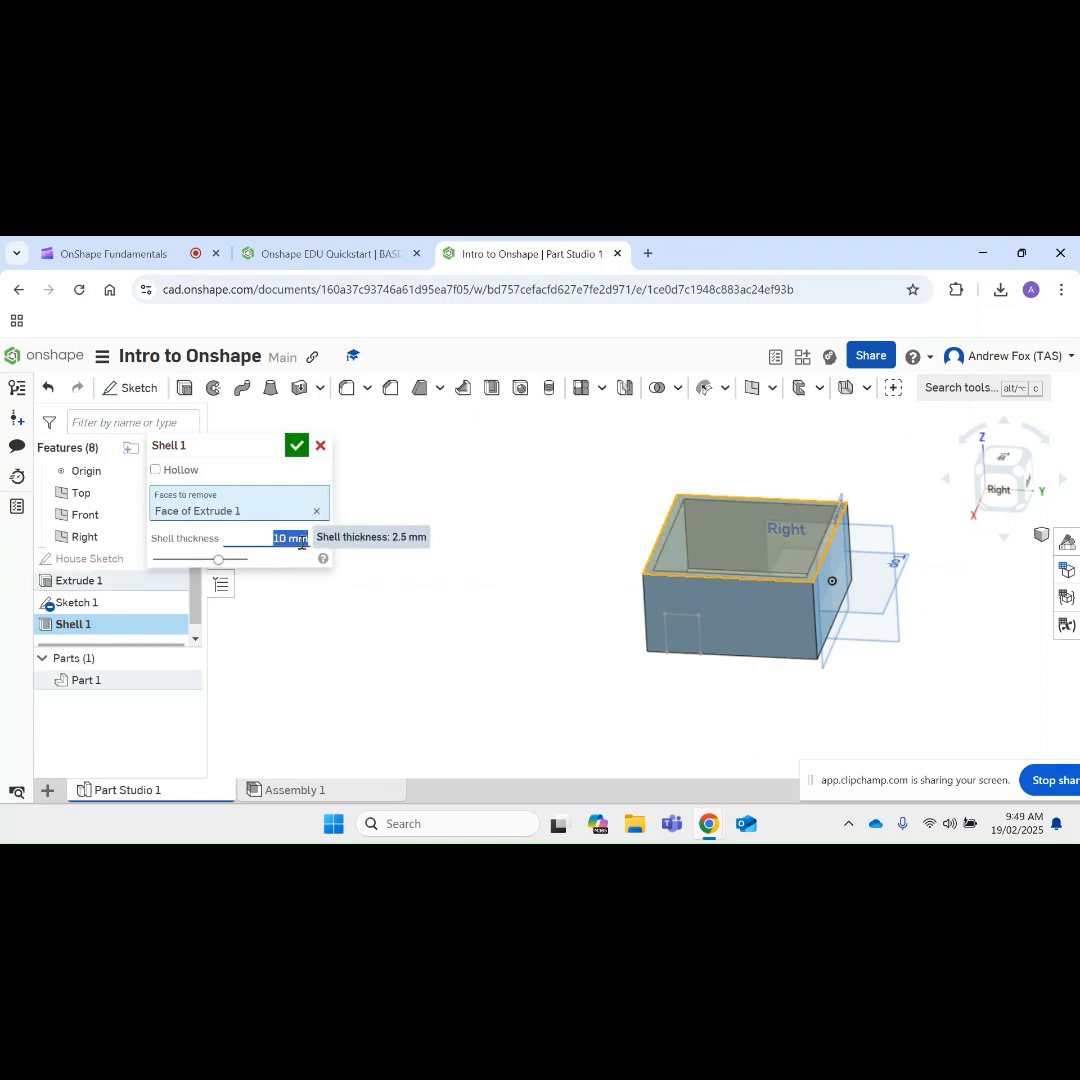
click(297, 445)
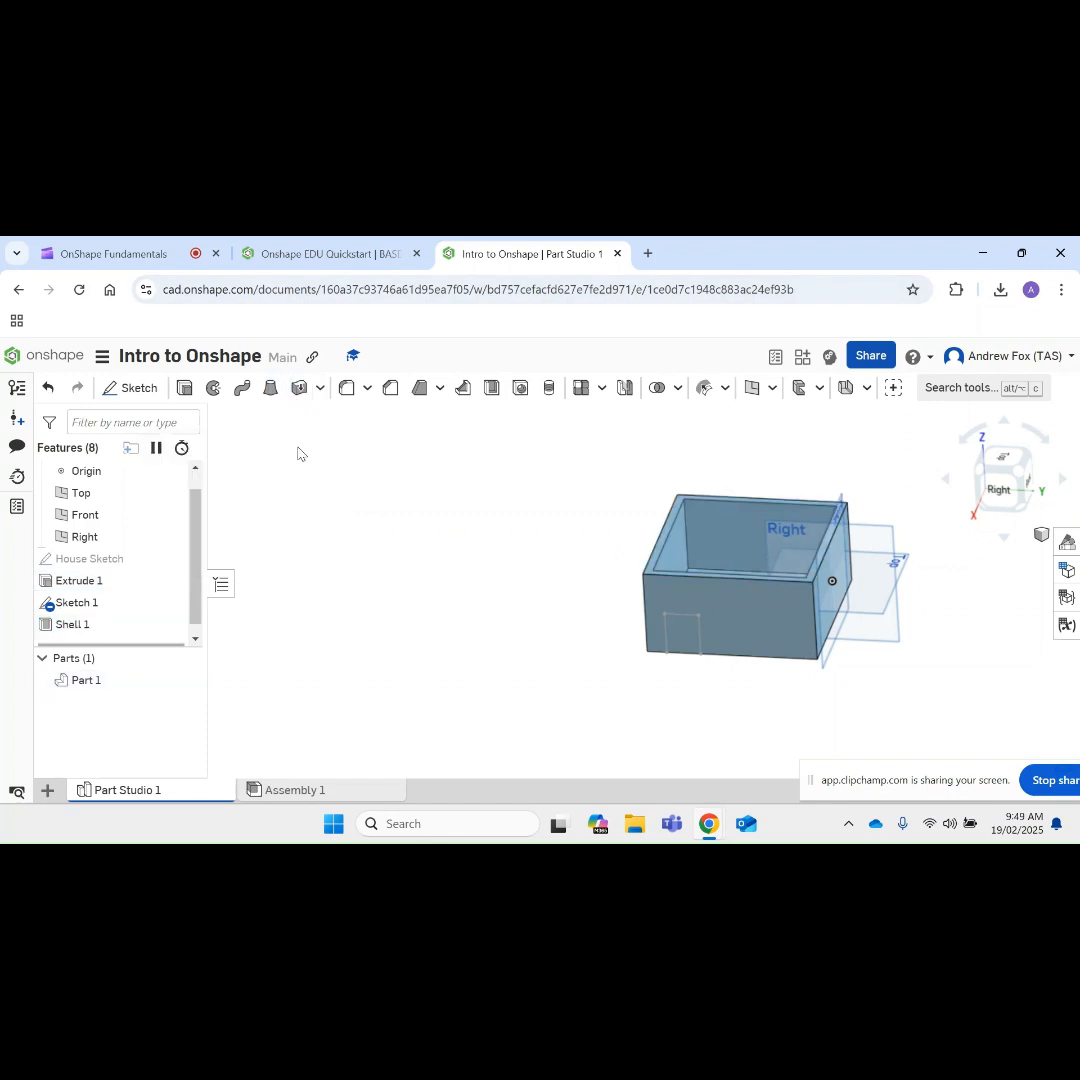
Step: Extrude the door sketch region in Remove mode, flipping the direction so the cut goes into the house
right_drag(504, 557, 477, 552)
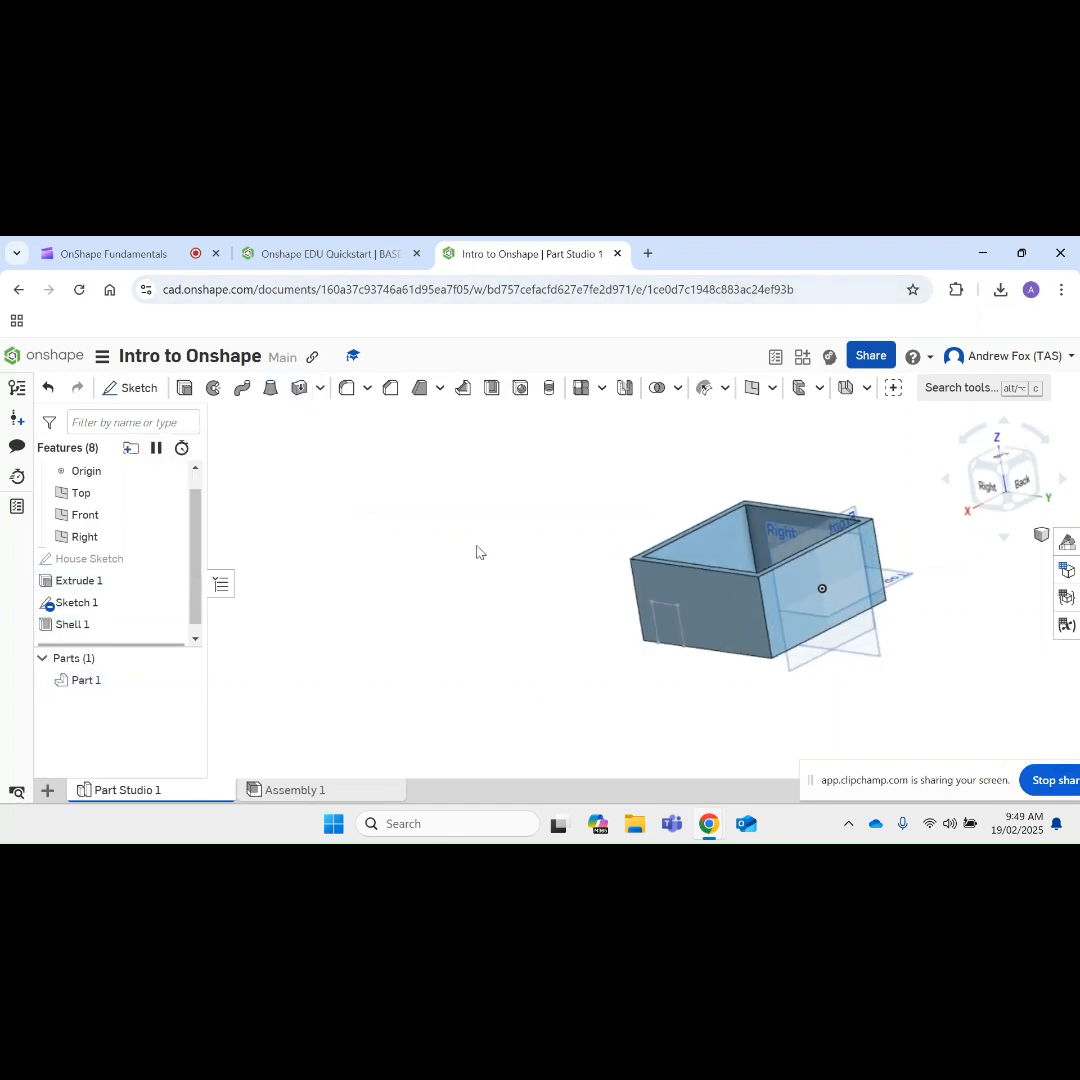
right_drag(594, 641, 618, 626)
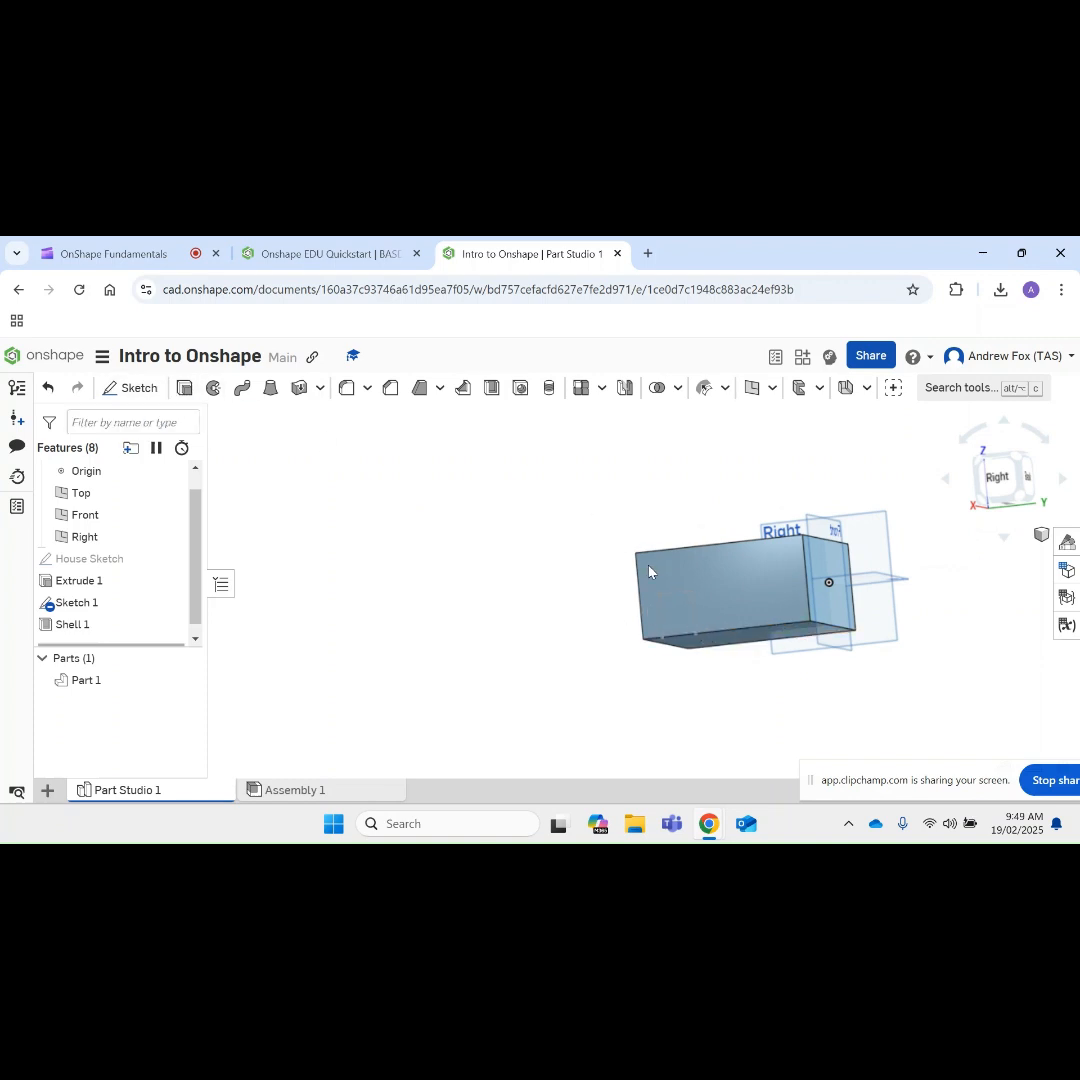
click(677, 613)
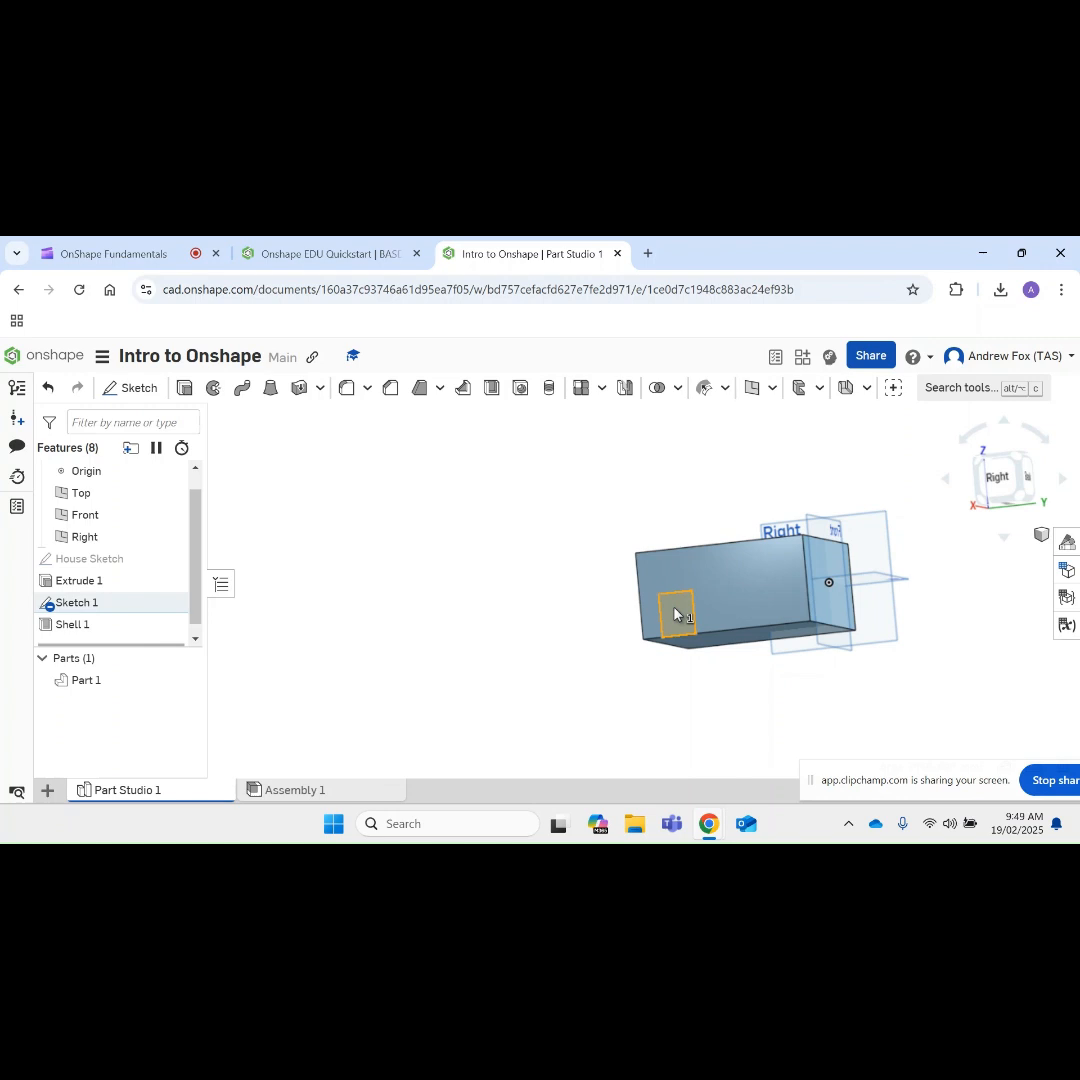
click(183, 389)
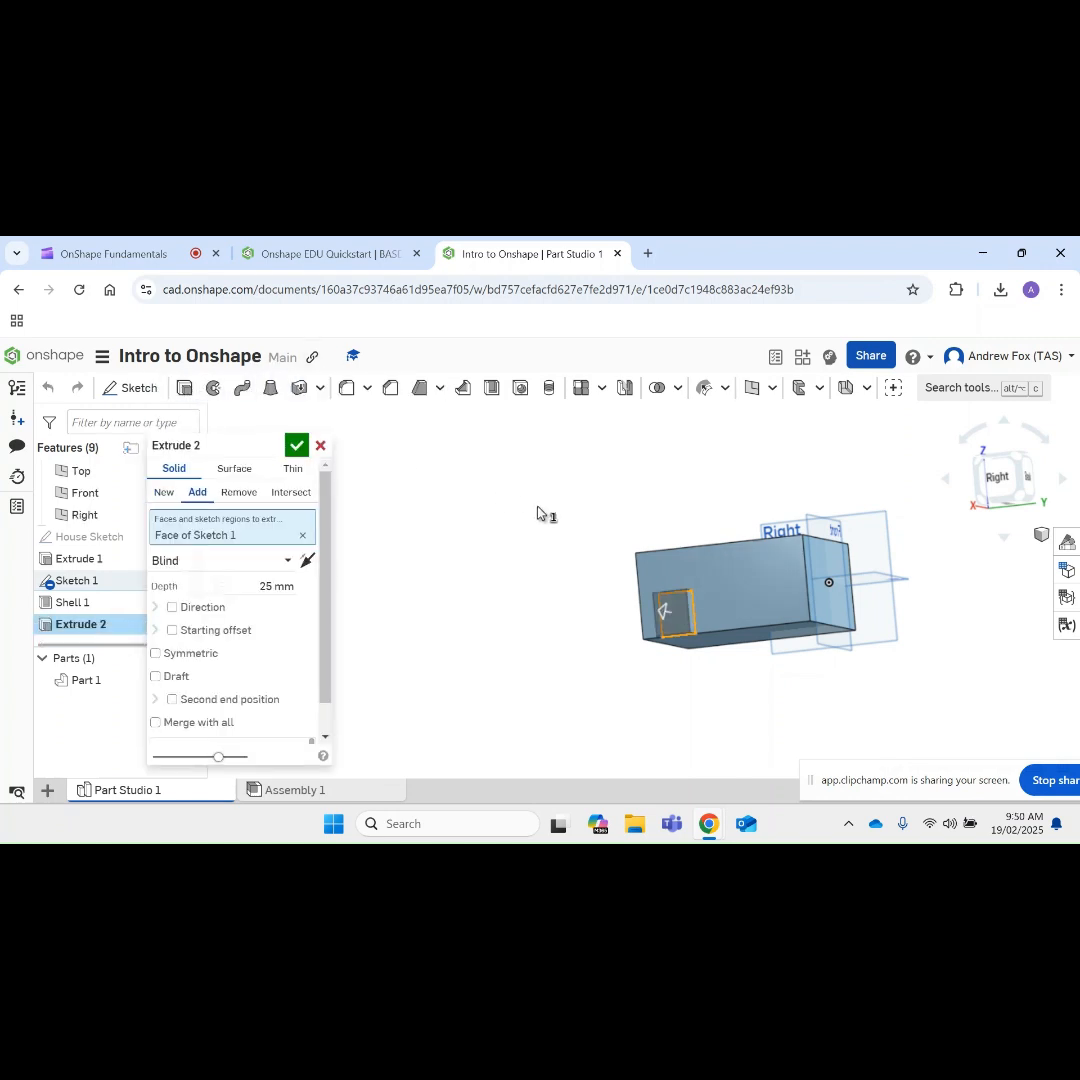
right_drag(622, 499, 586, 522)
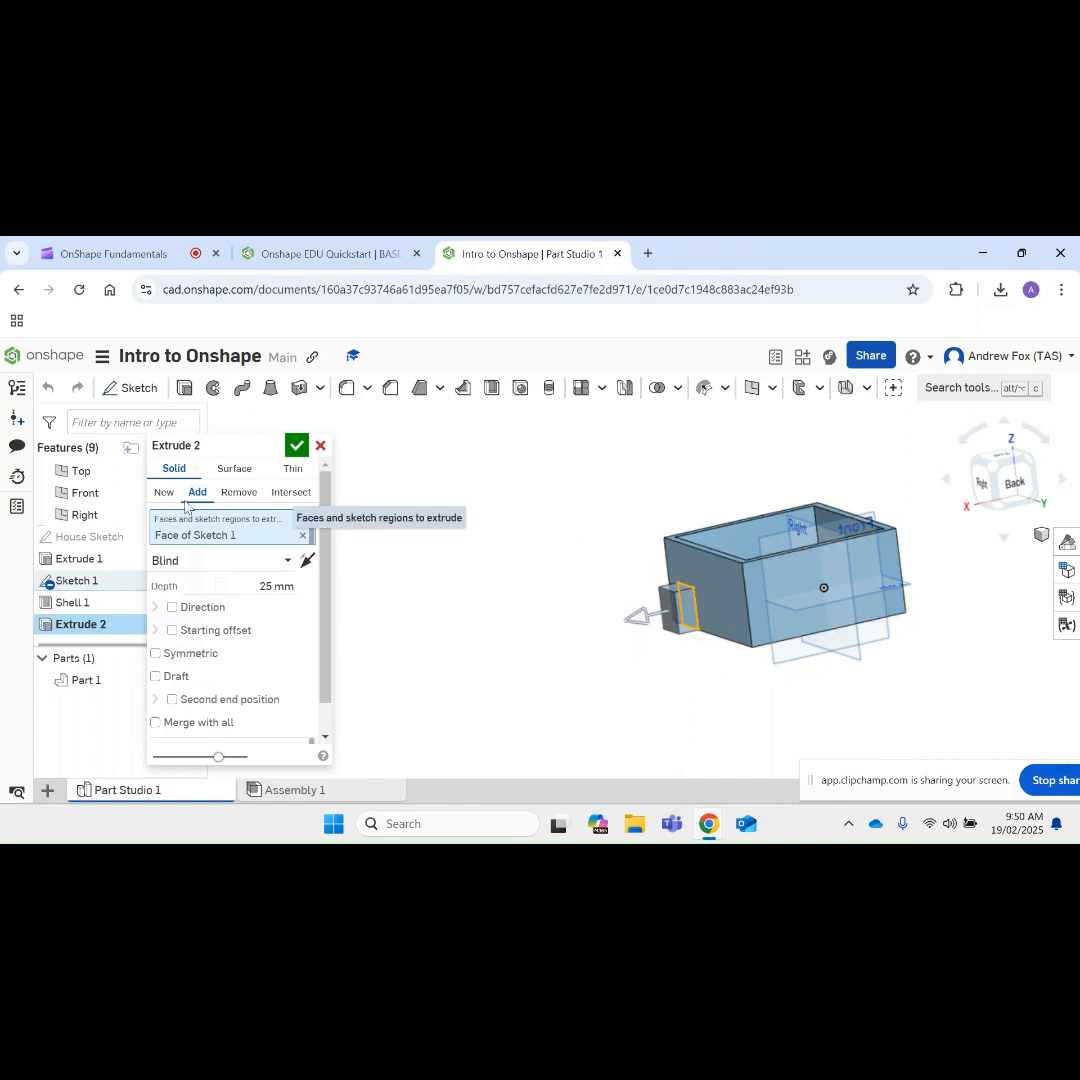
click(307, 560)
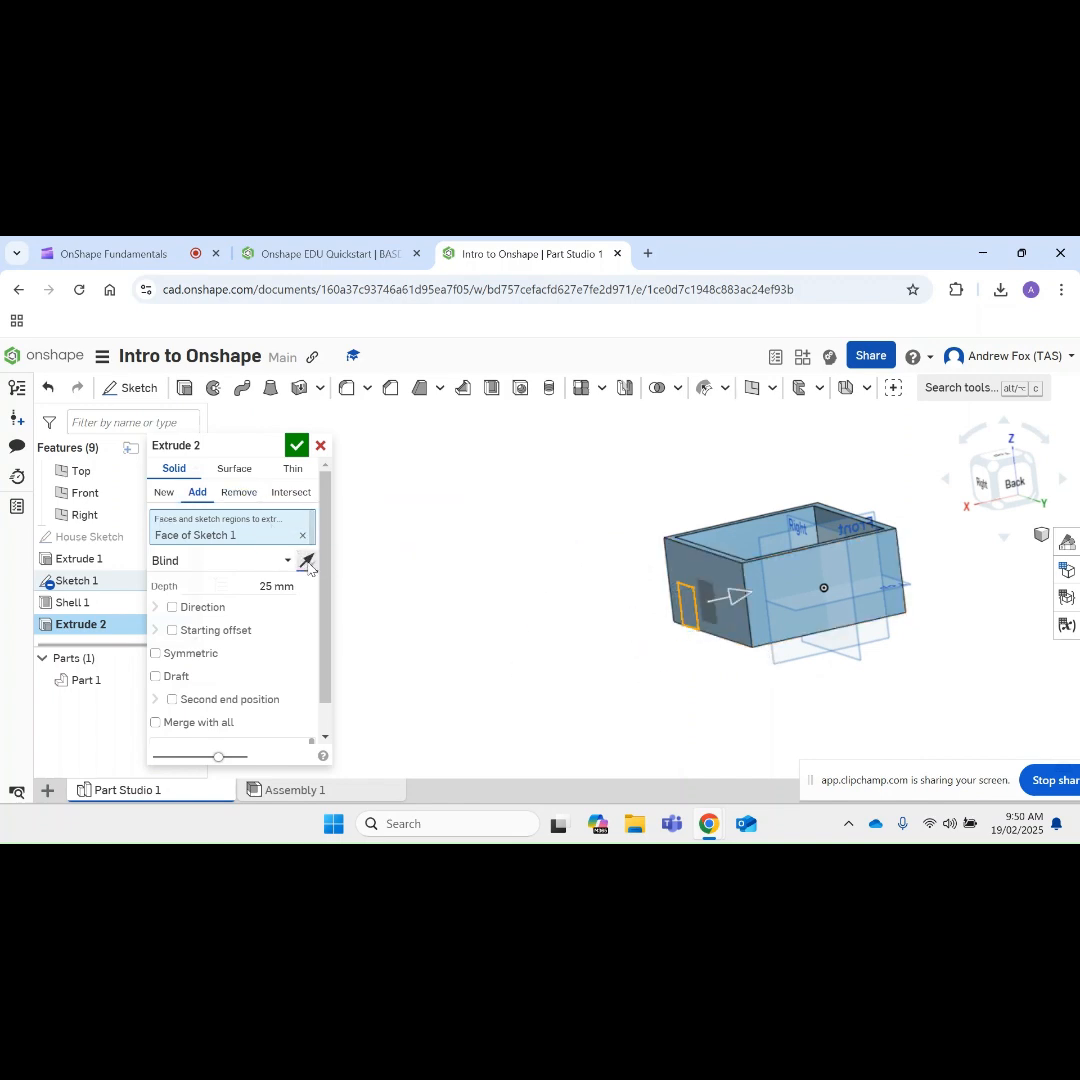
click(230, 494)
right_drag(593, 586, 840, 535)
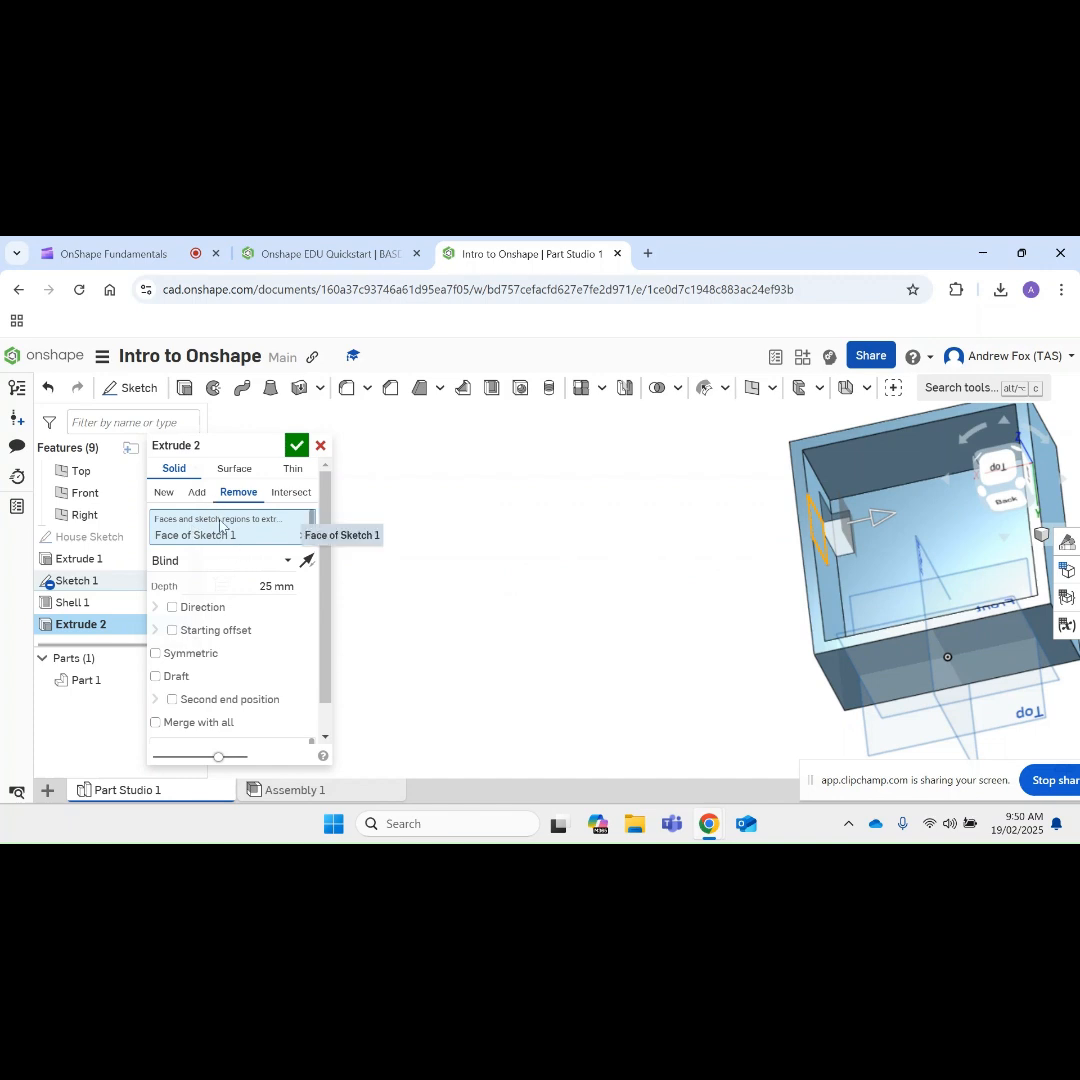
Step: End the door cut up to the inner face of the door wall and accept the extrude
click(194, 561)
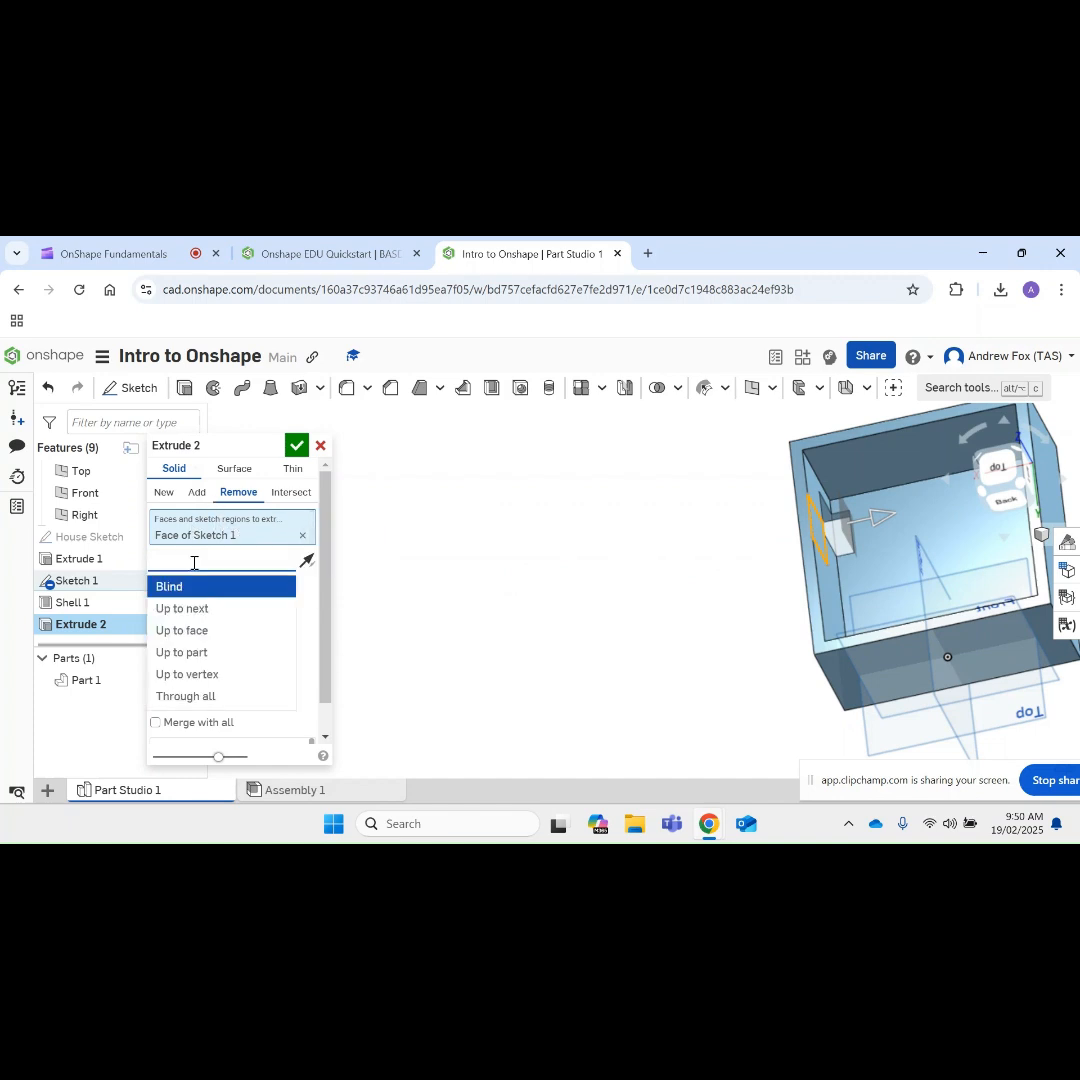
click(181, 632)
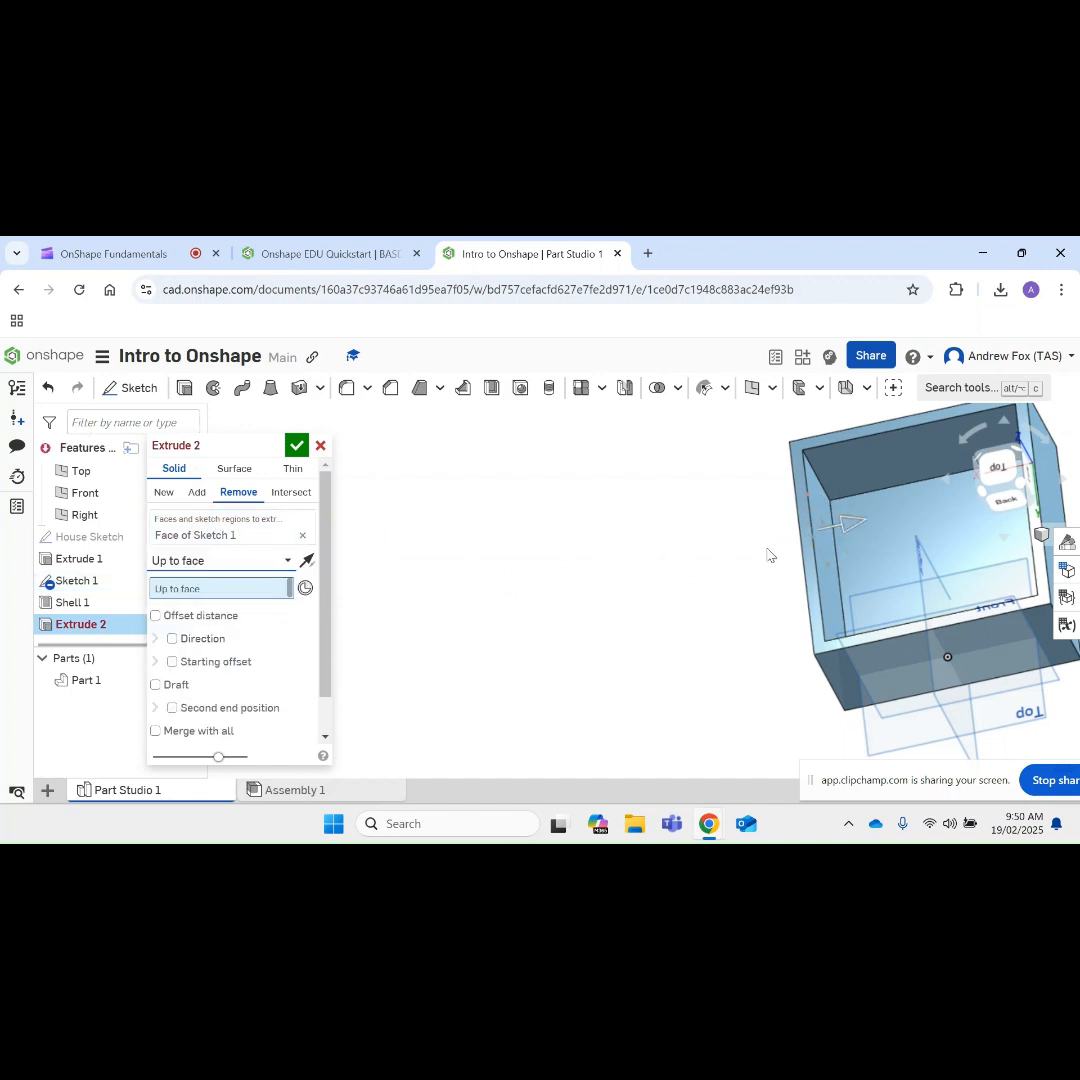
click(817, 500)
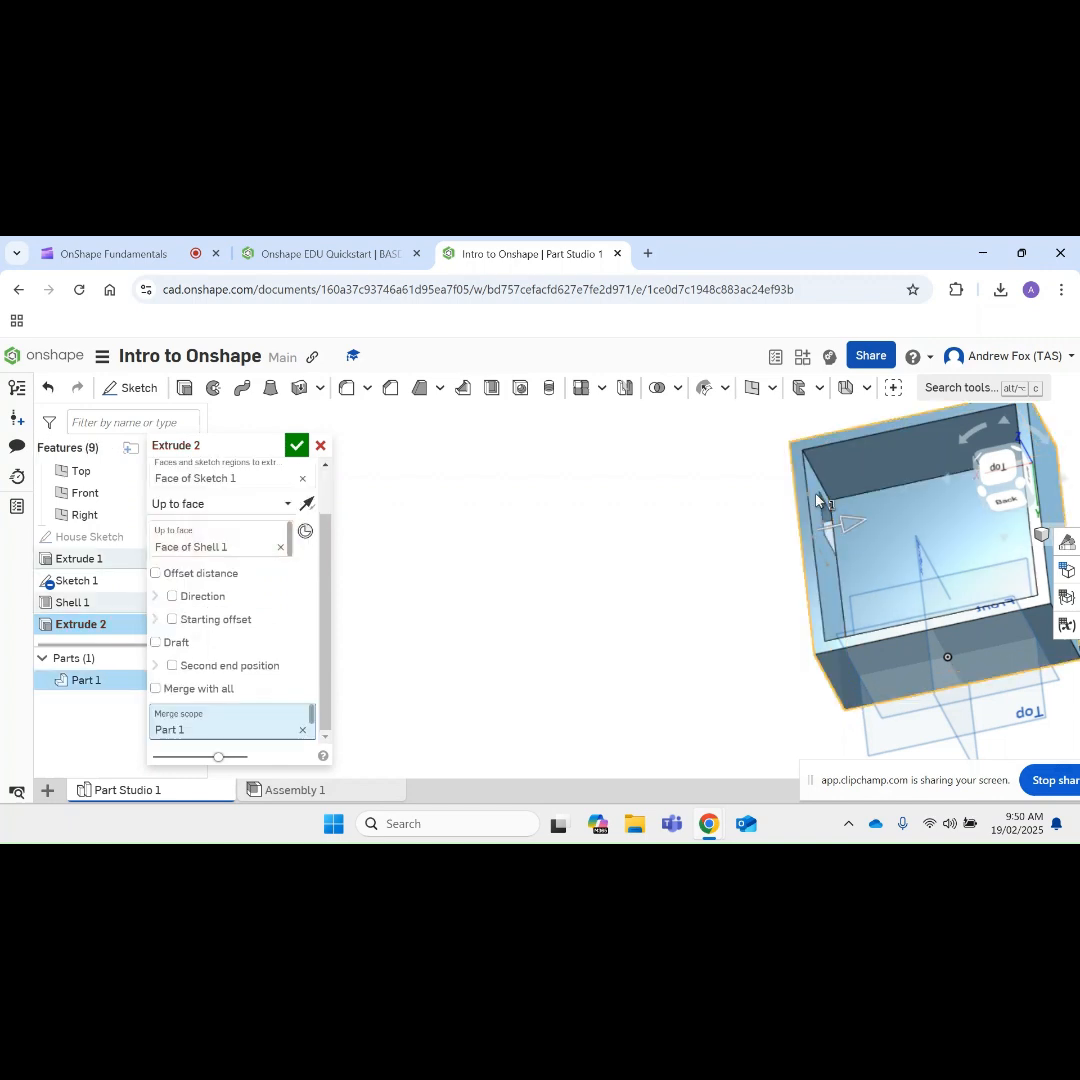
click(296, 445)
Step: Examine the door opening up close, then restore an isometric view and turn the house to face the door wall
right_drag(453, 521, 639, 533)
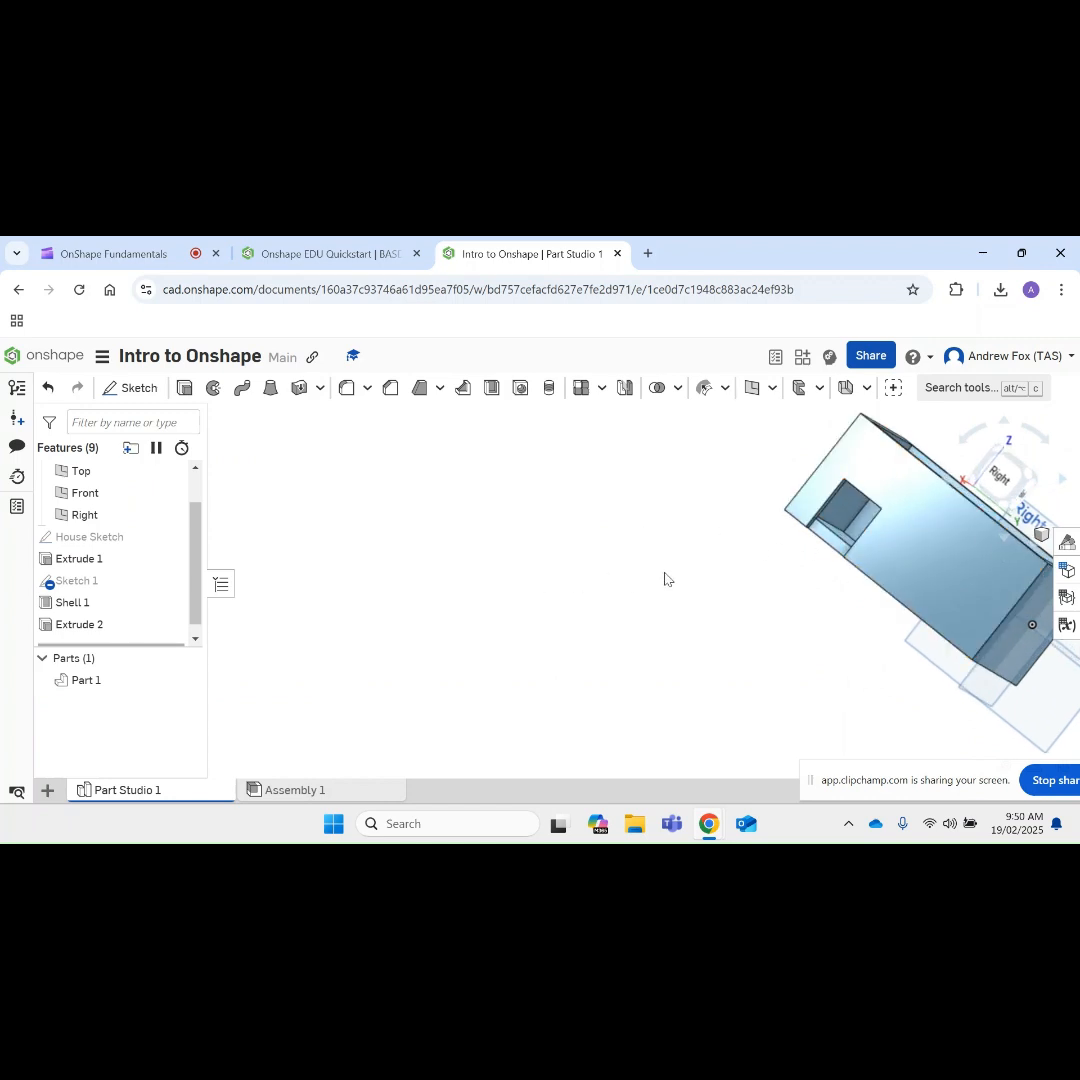
scroll(1072, 490, down, 4)
scroll(1060, 498, up, 7)
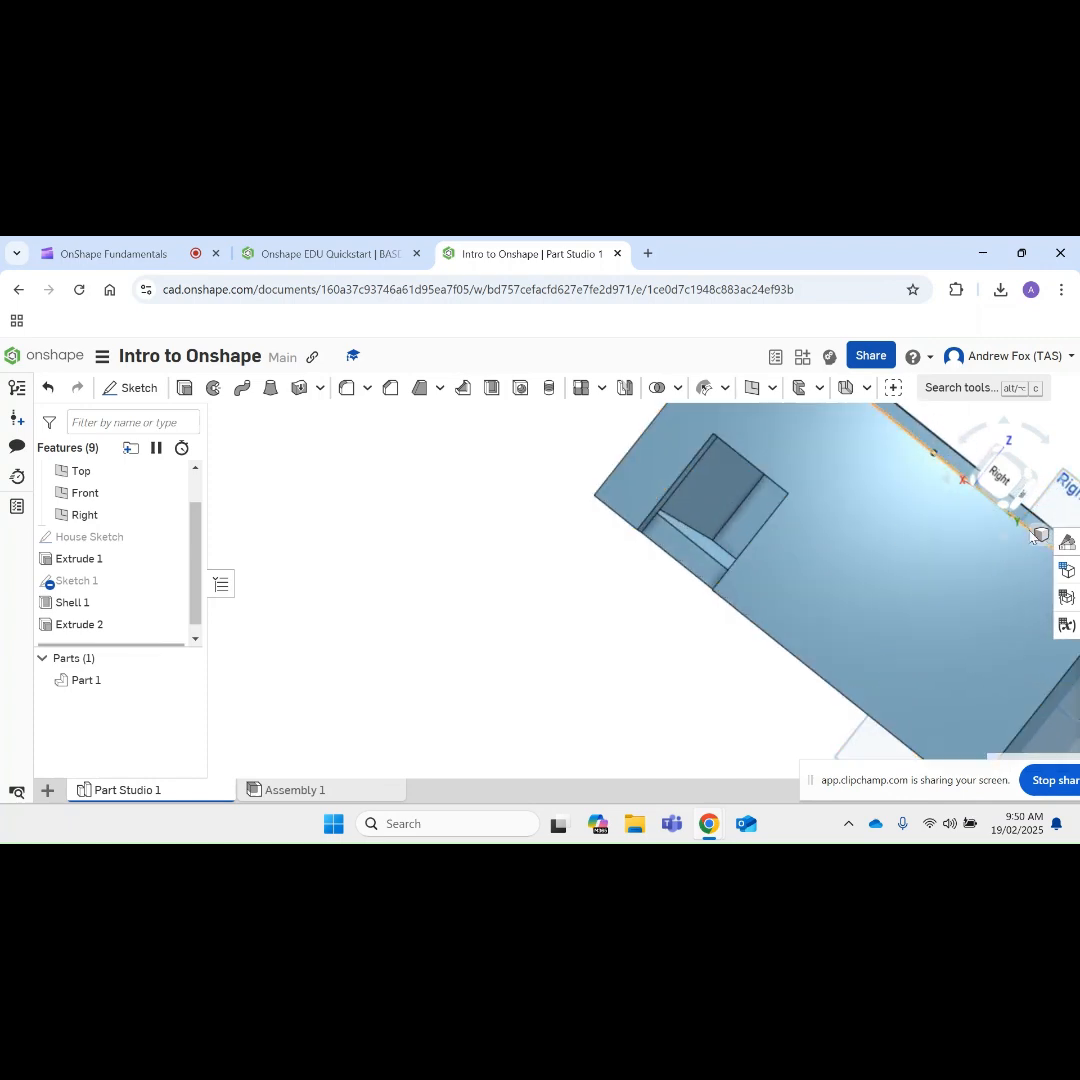
click(1041, 535)
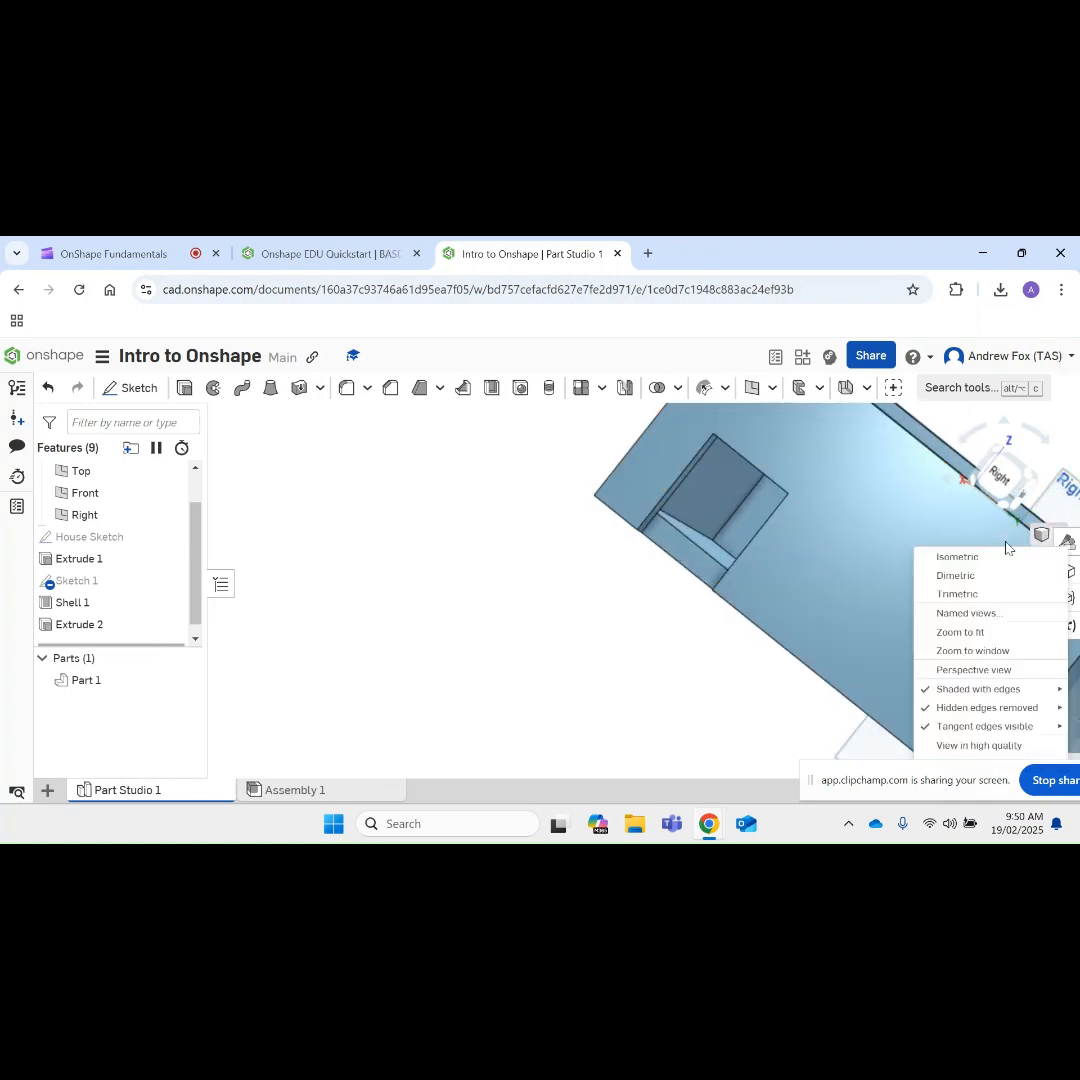
click(948, 566)
right_drag(873, 627, 836, 610)
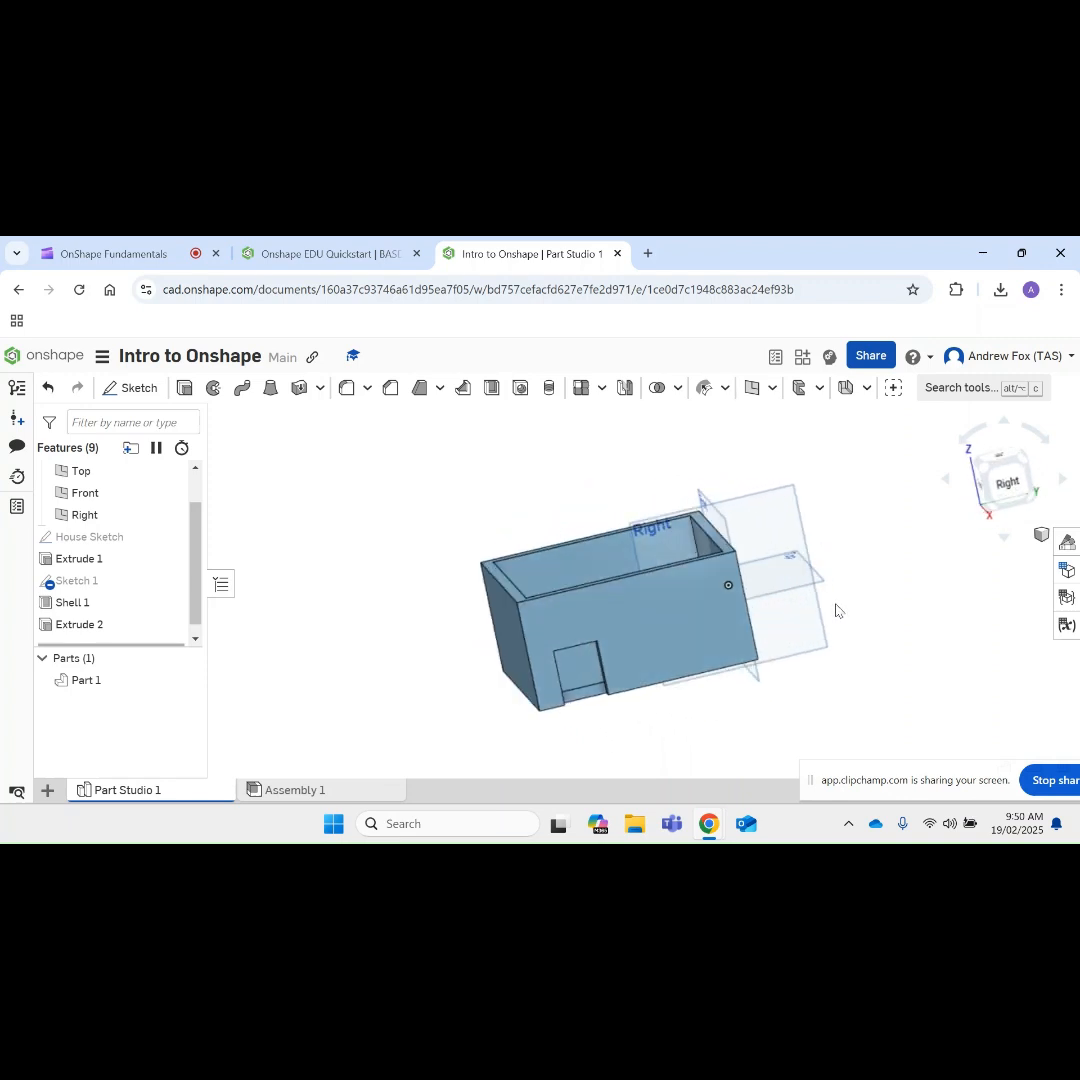
Step: Rename the part as House
click(79, 683)
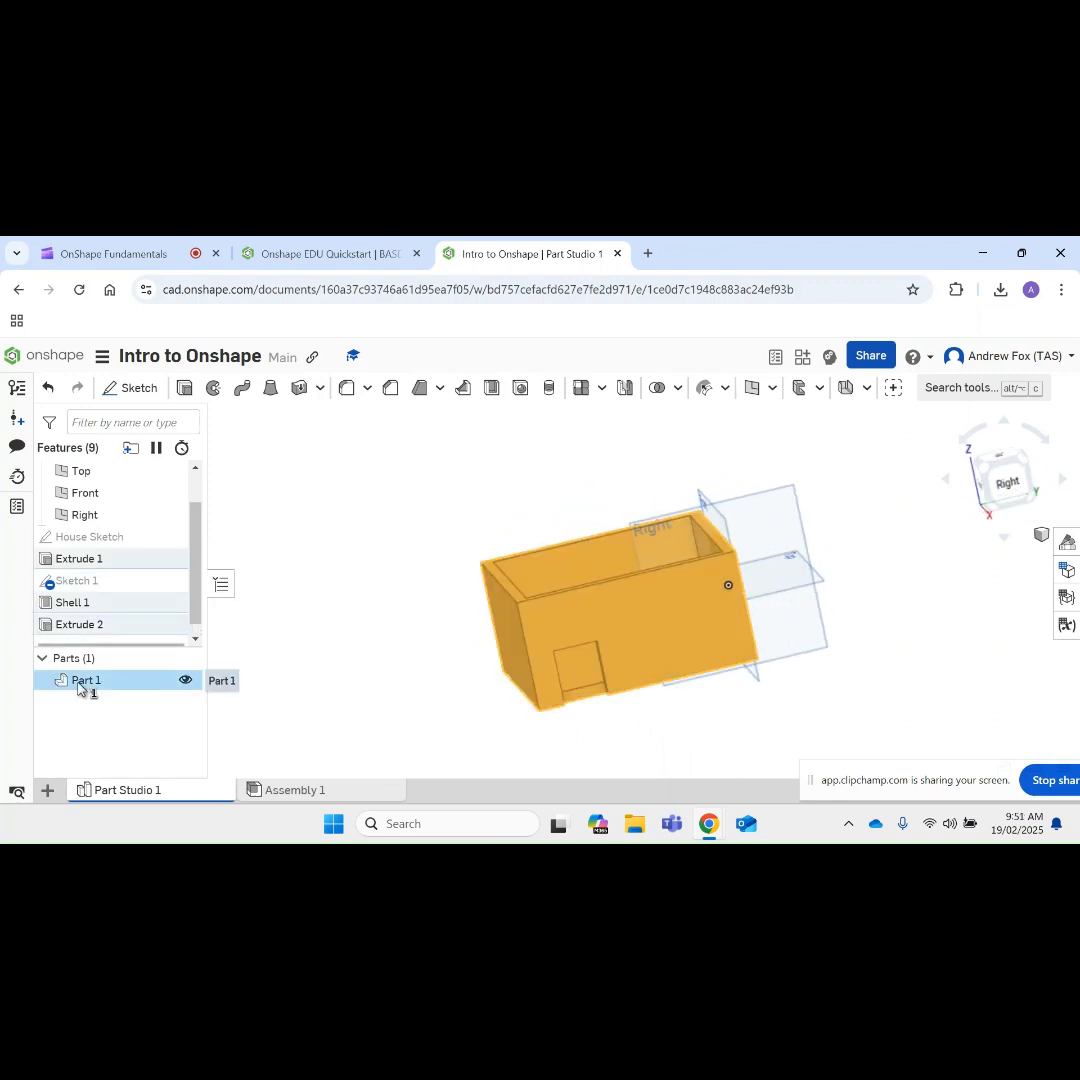
right_click(79, 683)
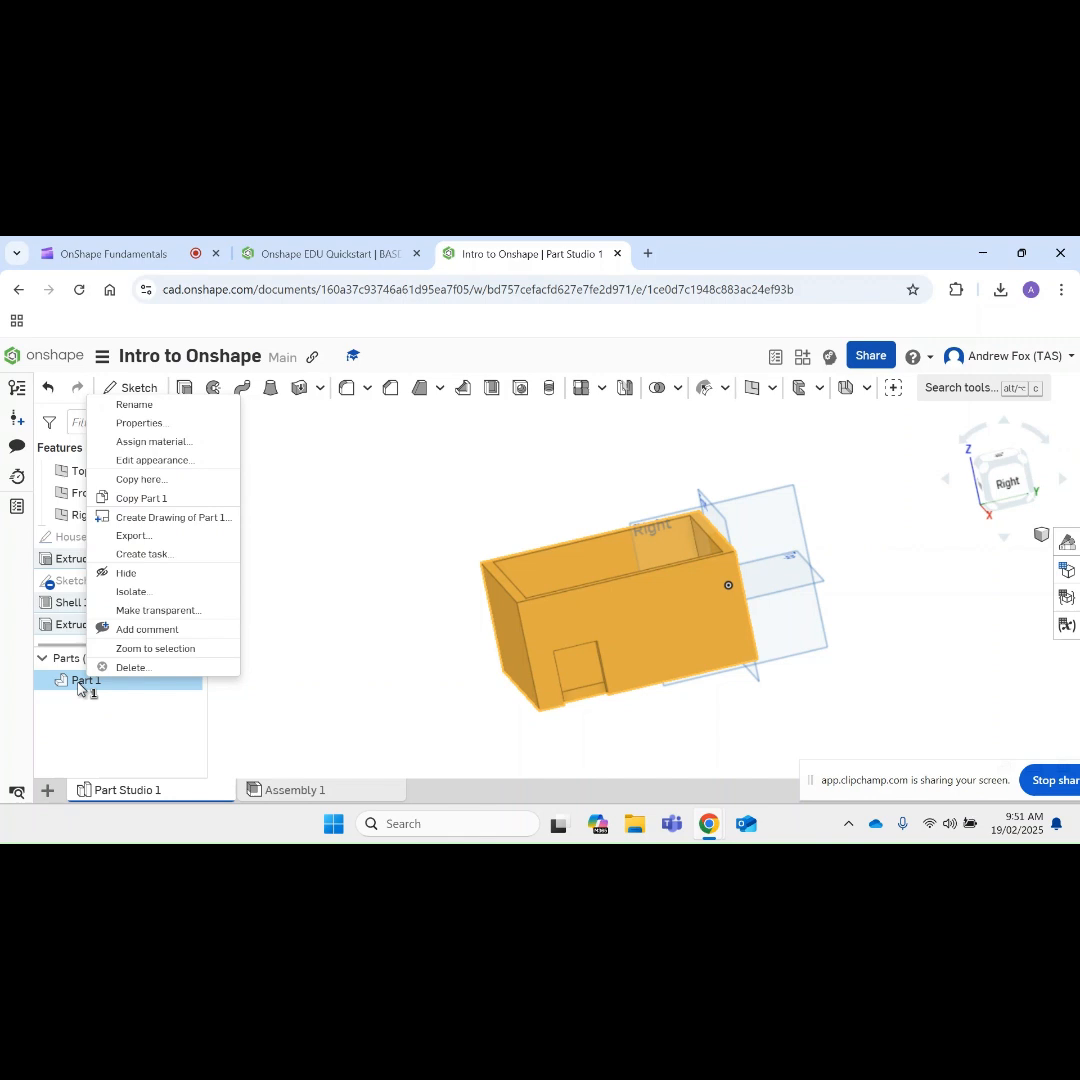
click(135, 405)
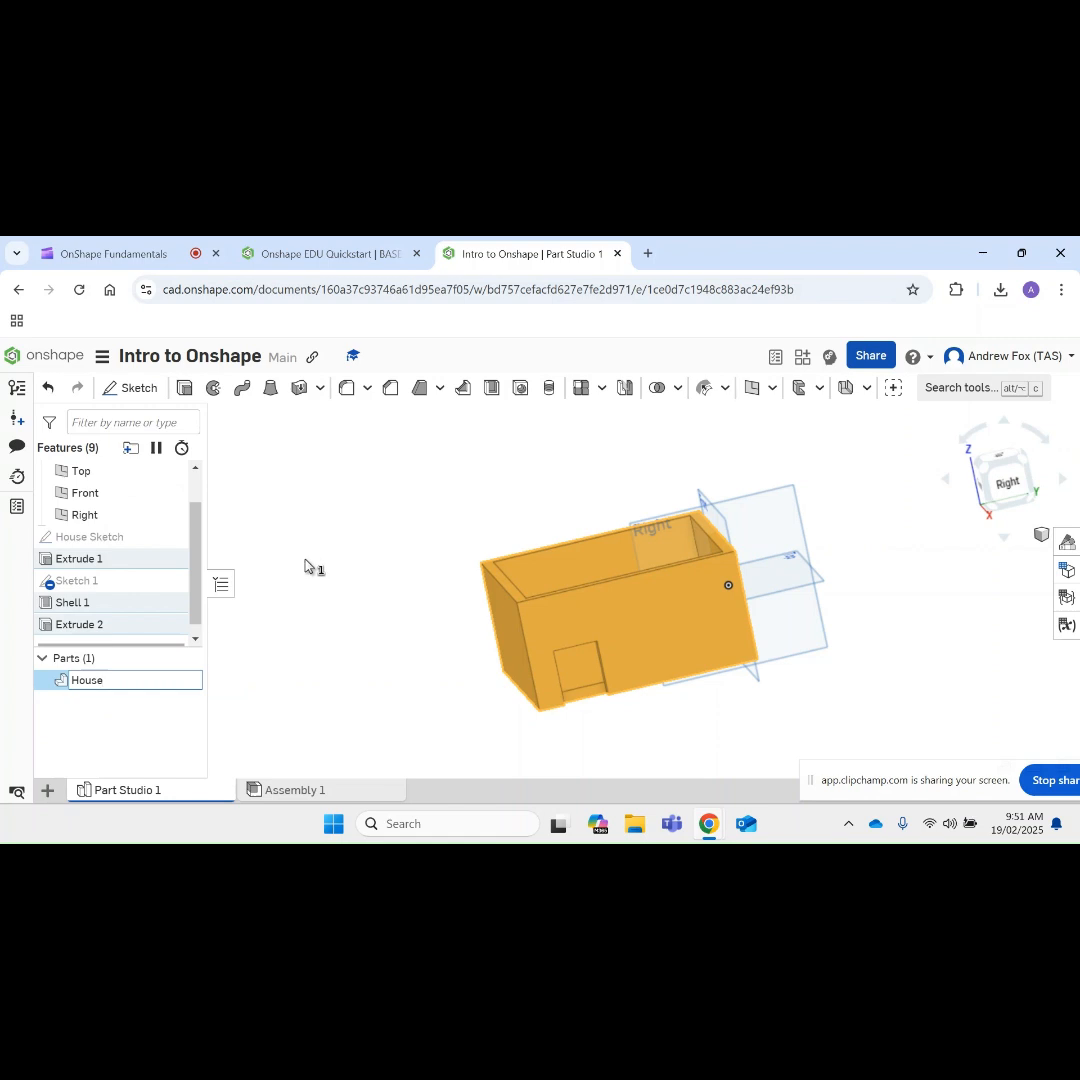
click(305, 560)
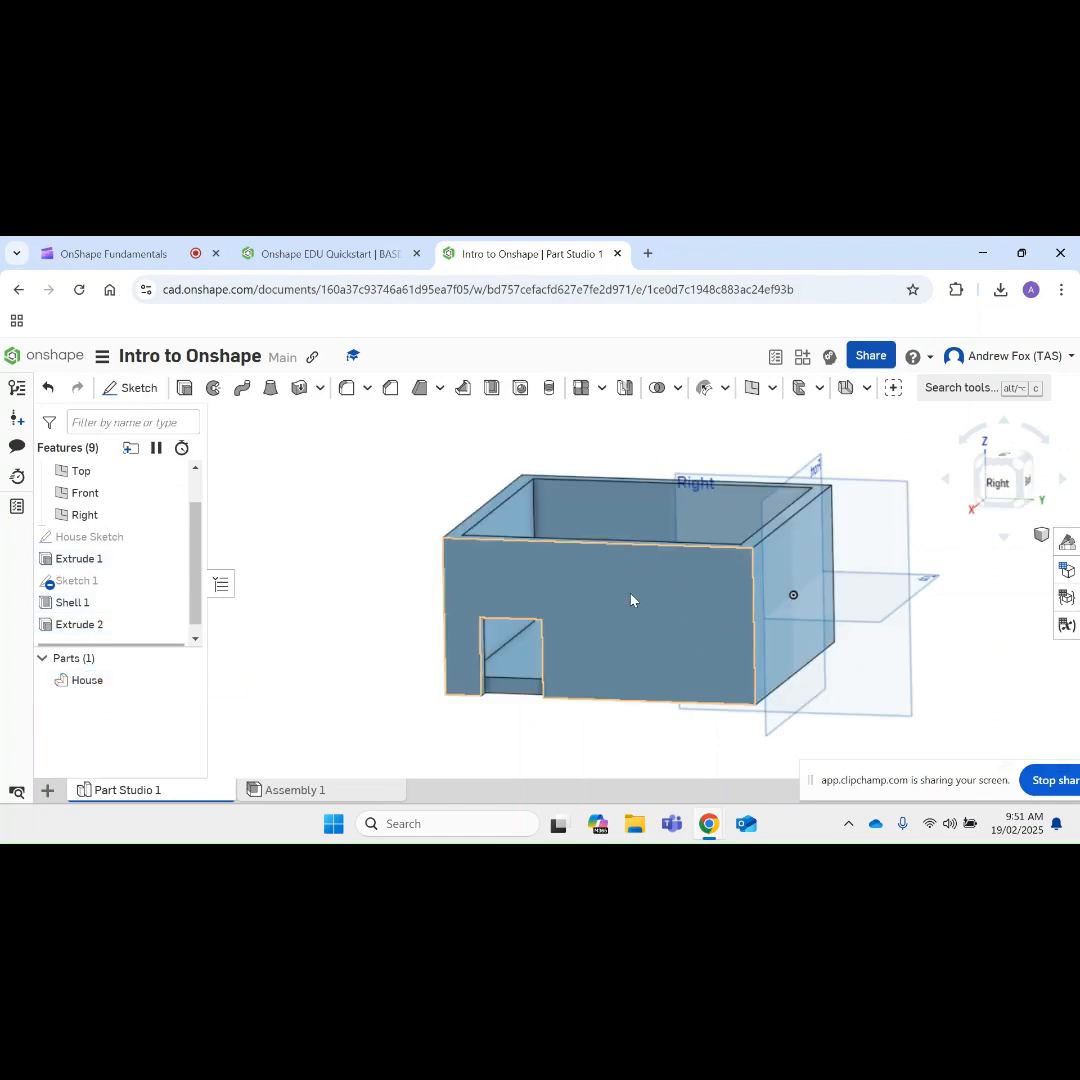
Step: Start a sketch on the outer door wall and draw a 60 mm diameter circle in its upper area, opposite the door
click(130, 390)
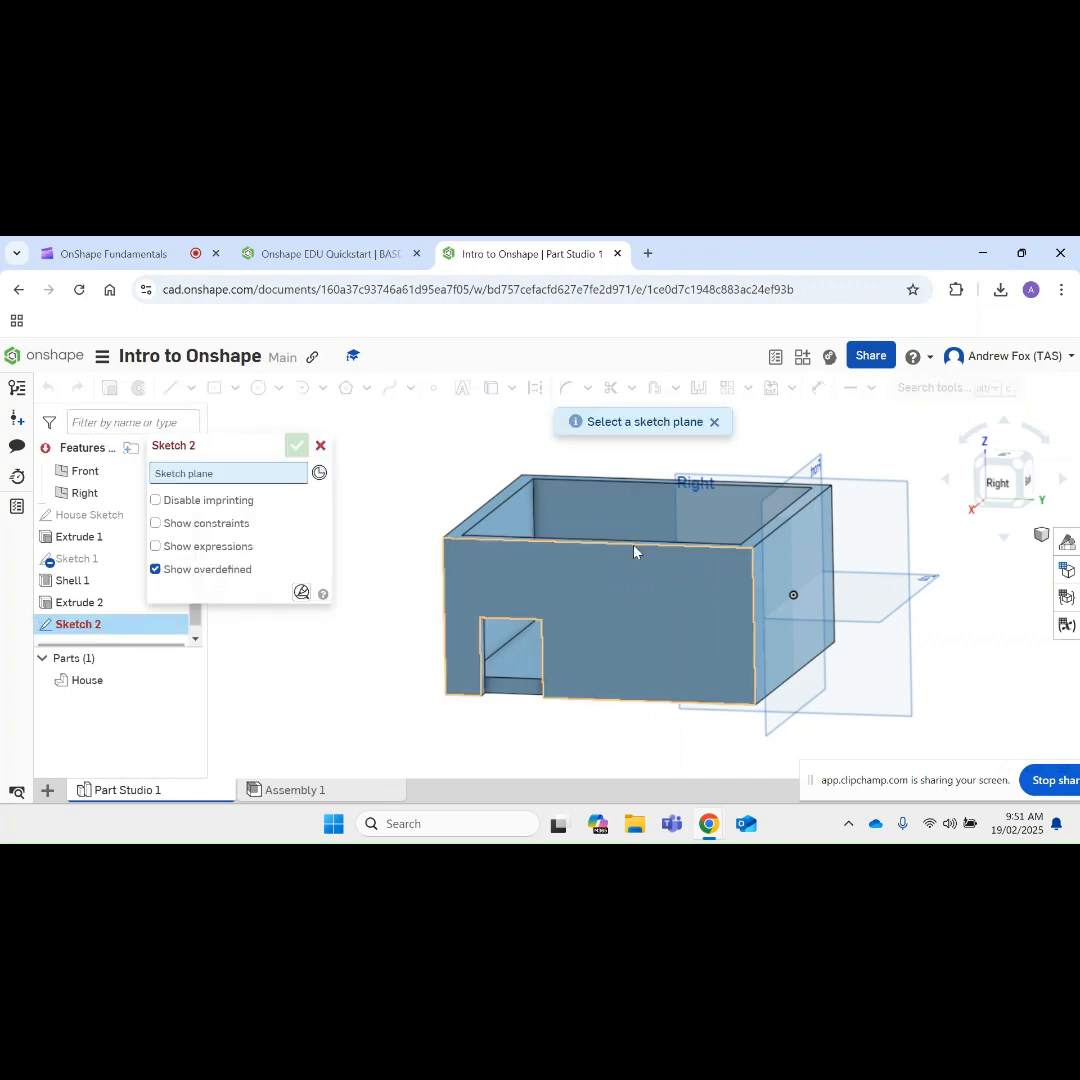
click(644, 604)
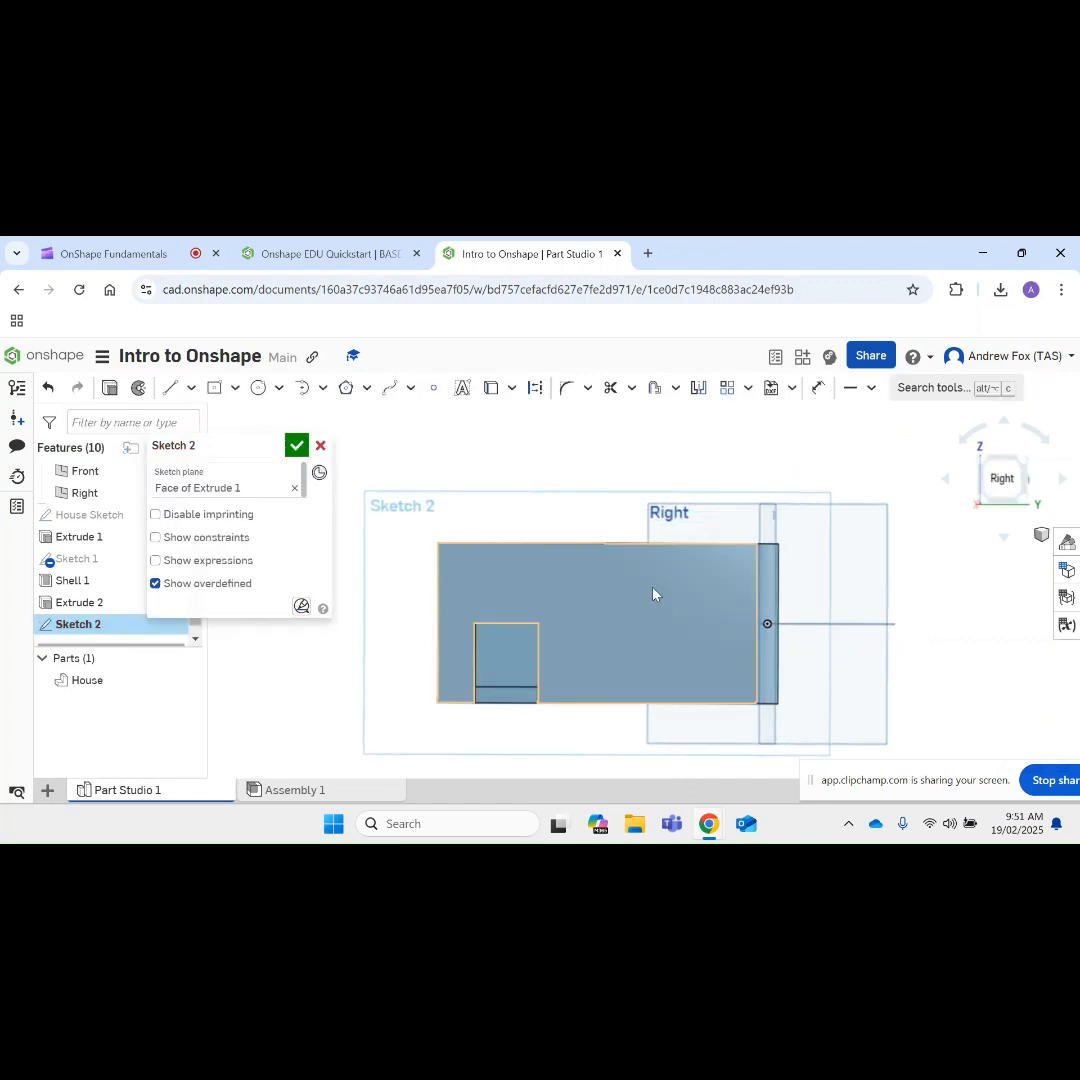
click(256, 389)
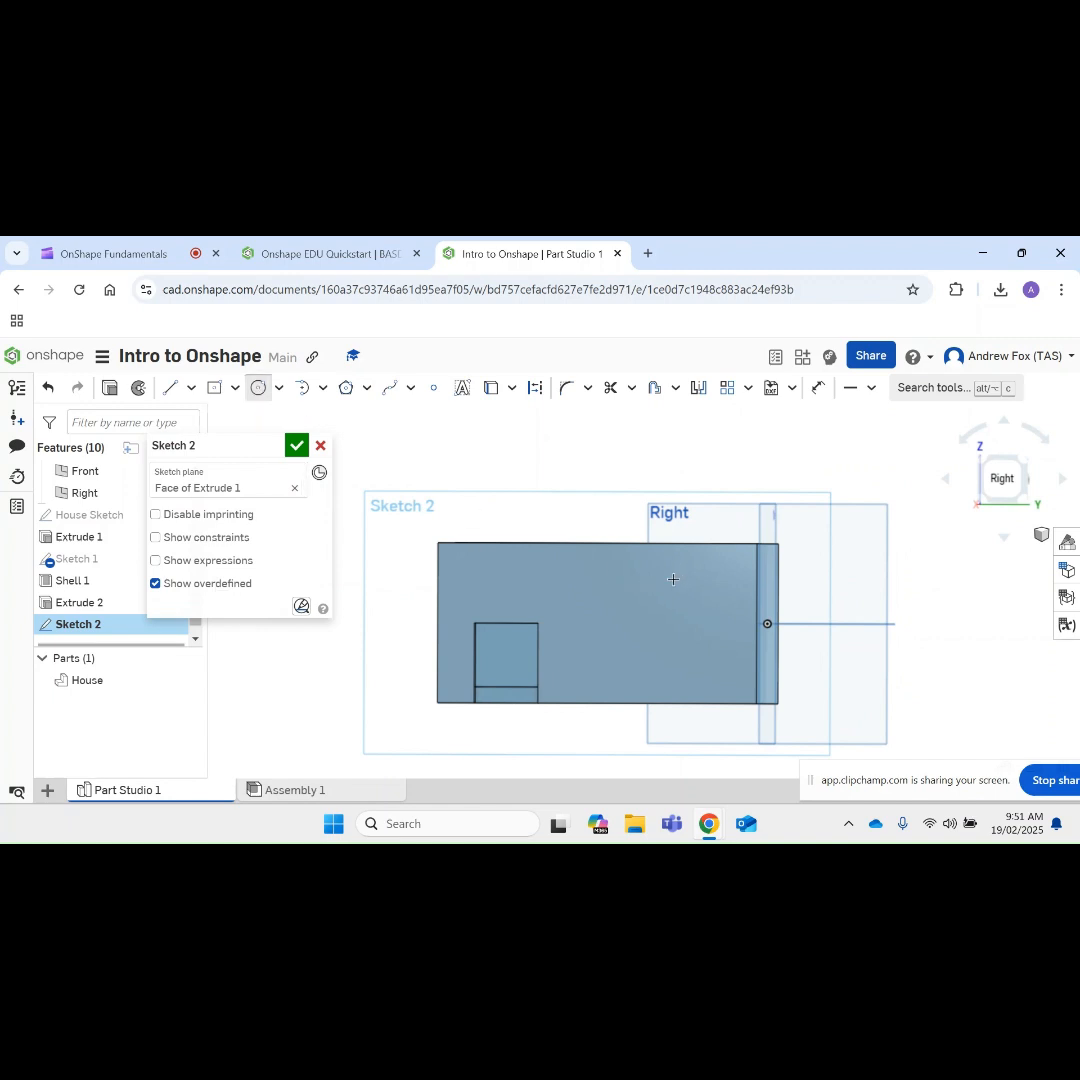
click(673, 579)
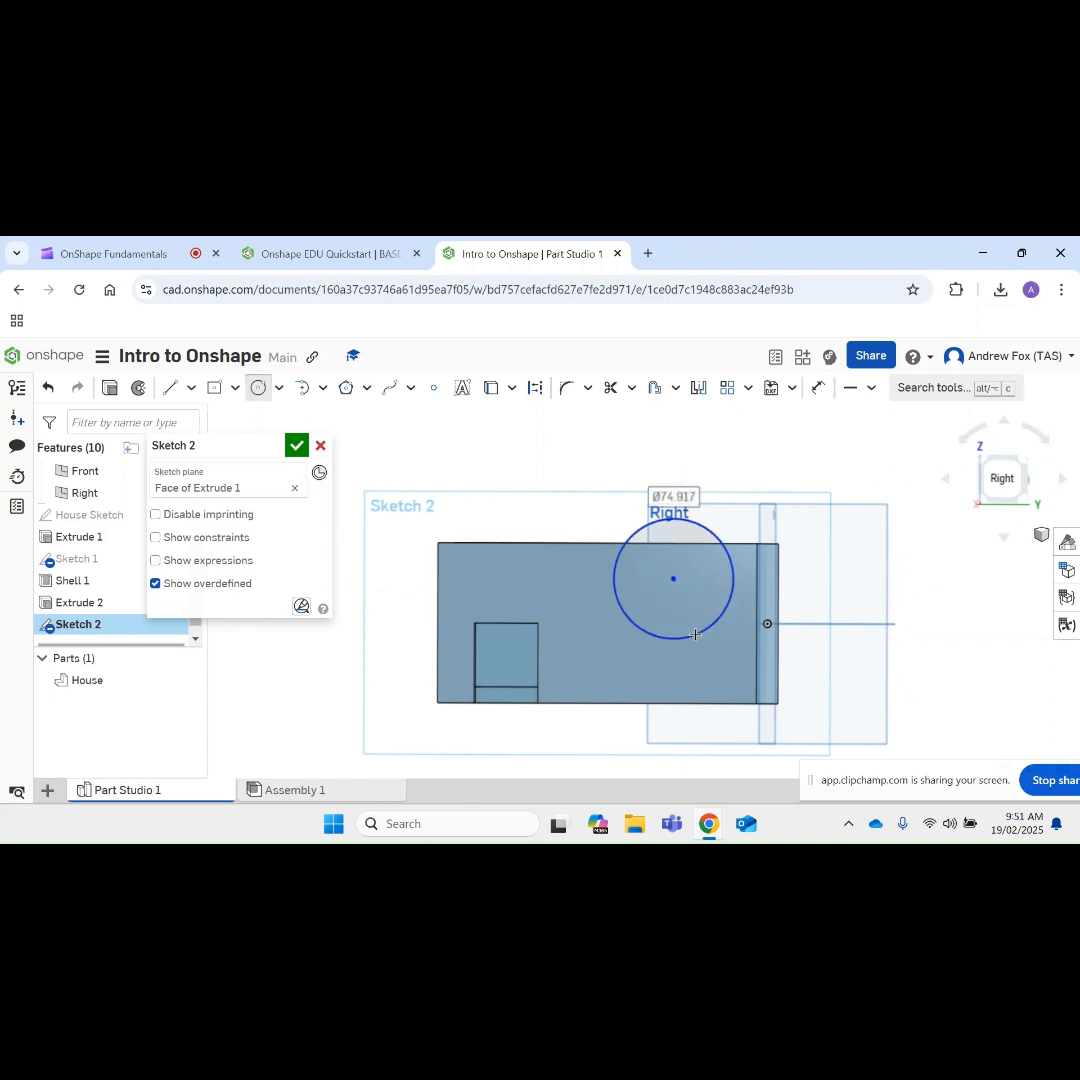
text(60)
key(Return)
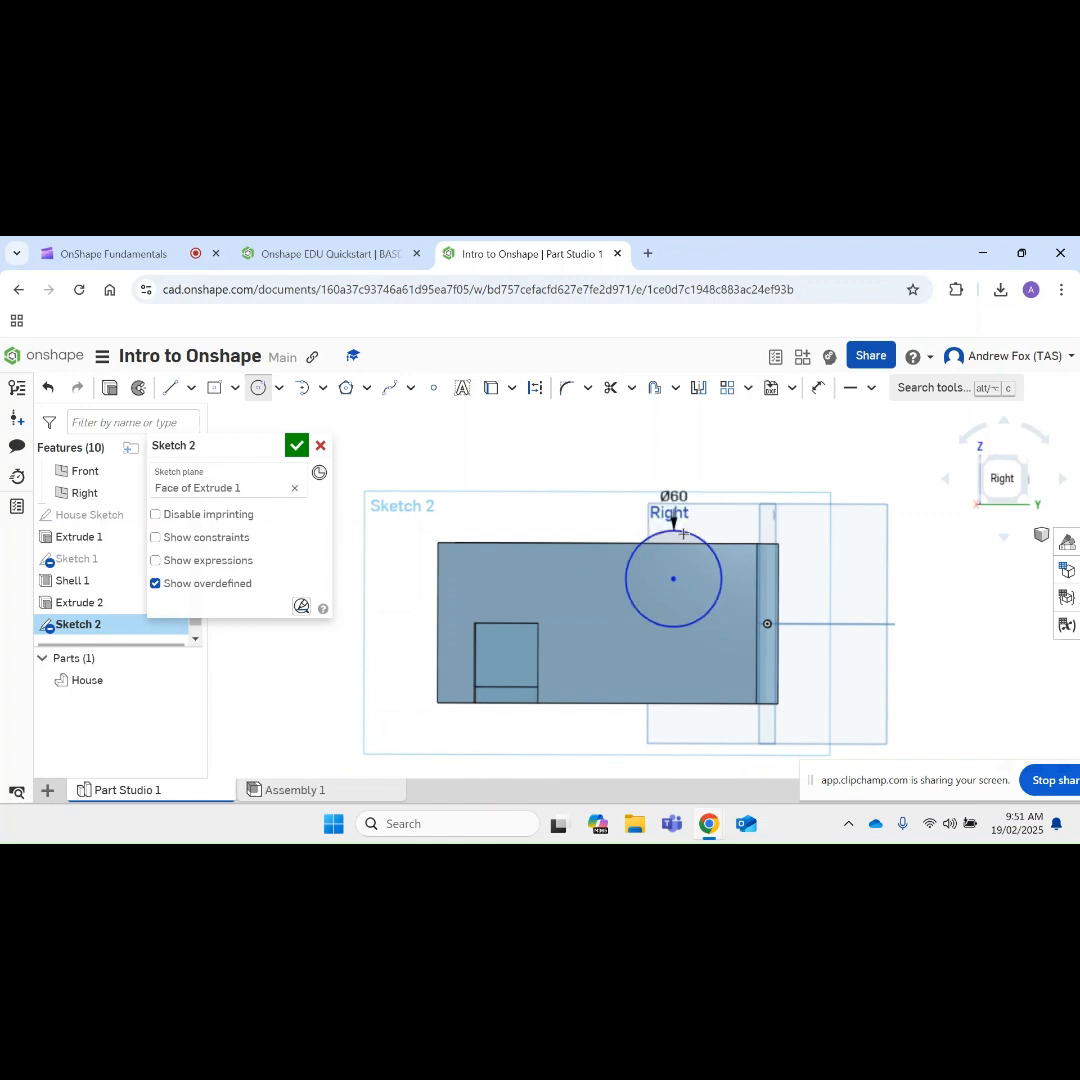
Step: Dimension the circle's centre 50 mm below the top edge of the wall
click(818, 390)
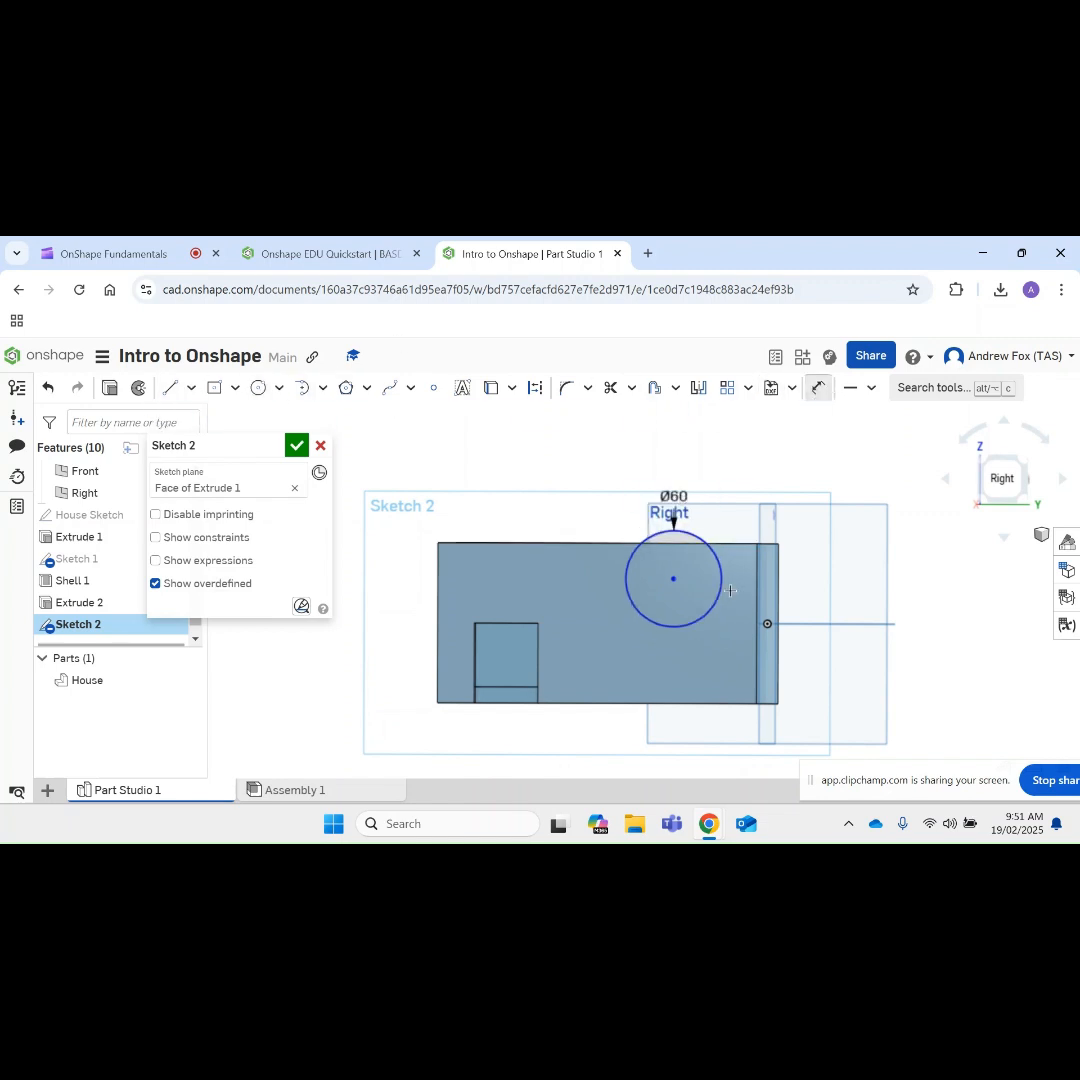
click(676, 581)
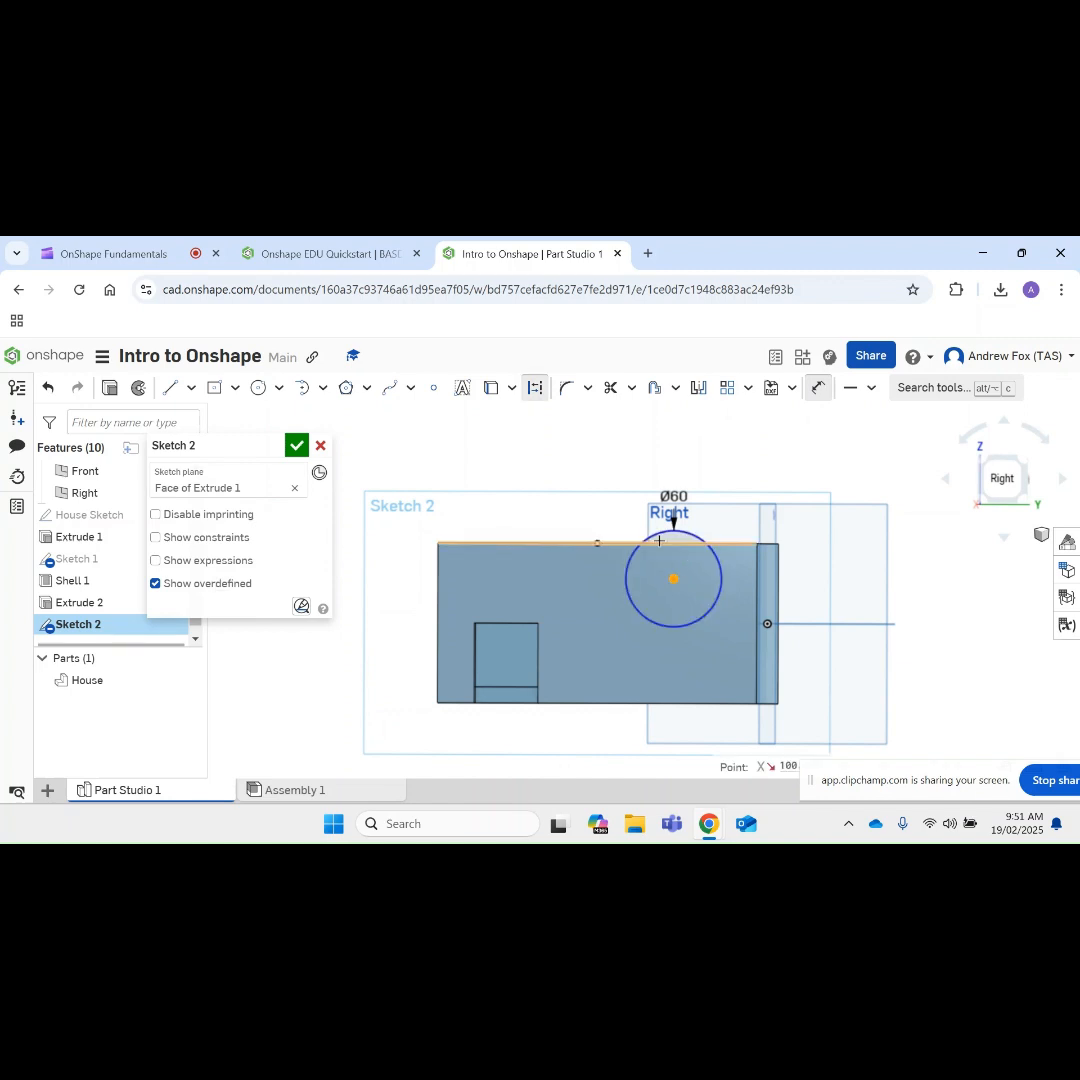
click(659, 541)
click(926, 601)
text(50)
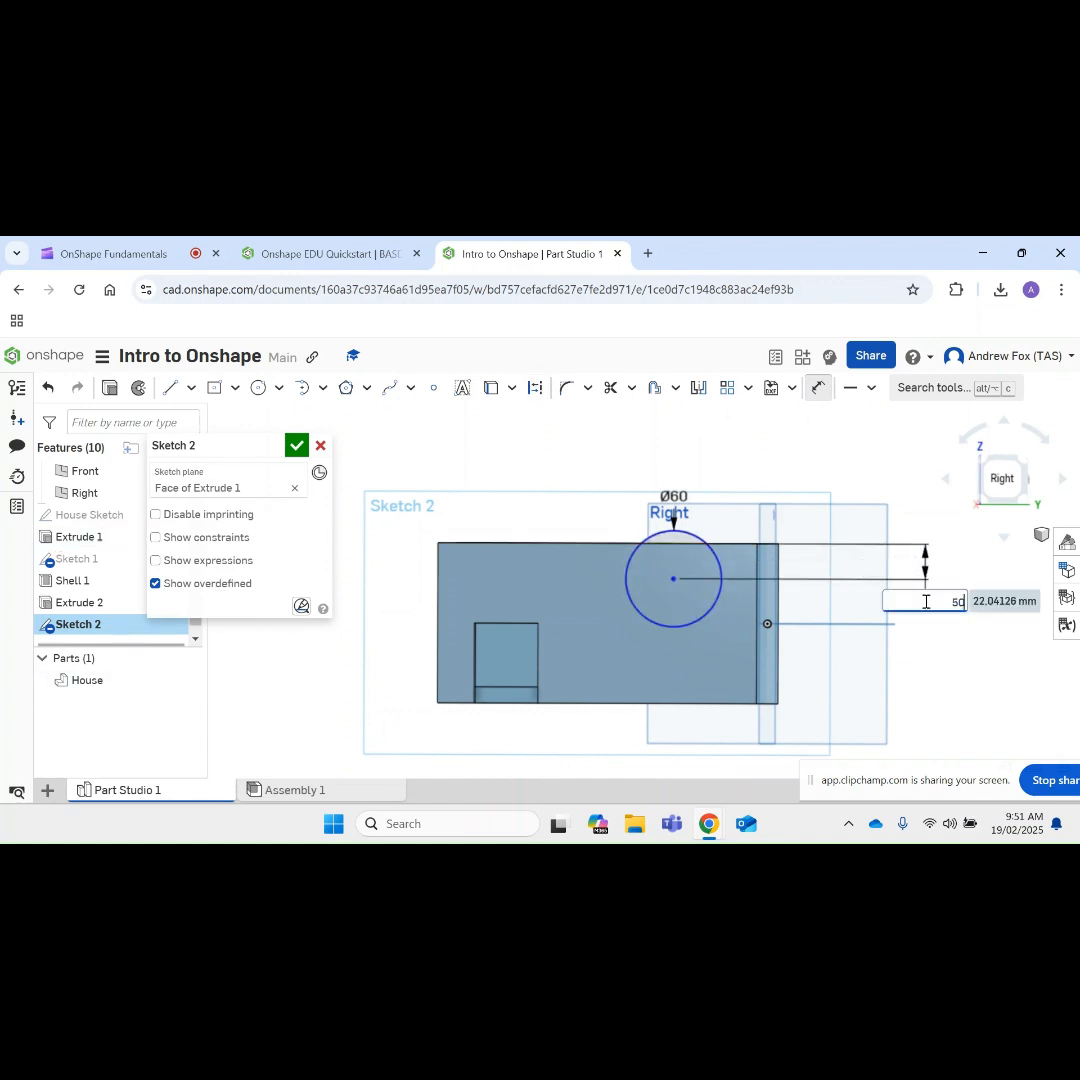
key(Return)
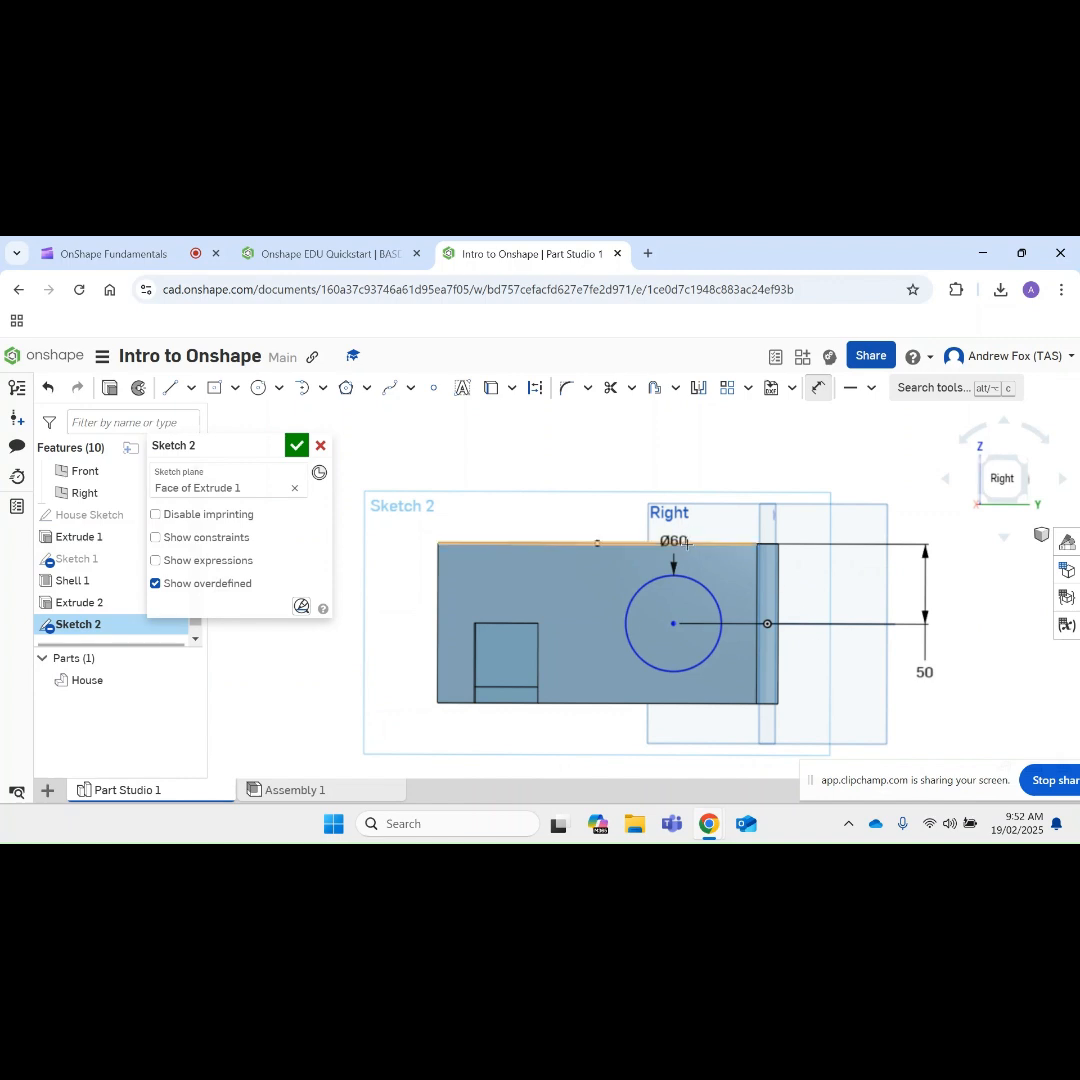
key(Escape)
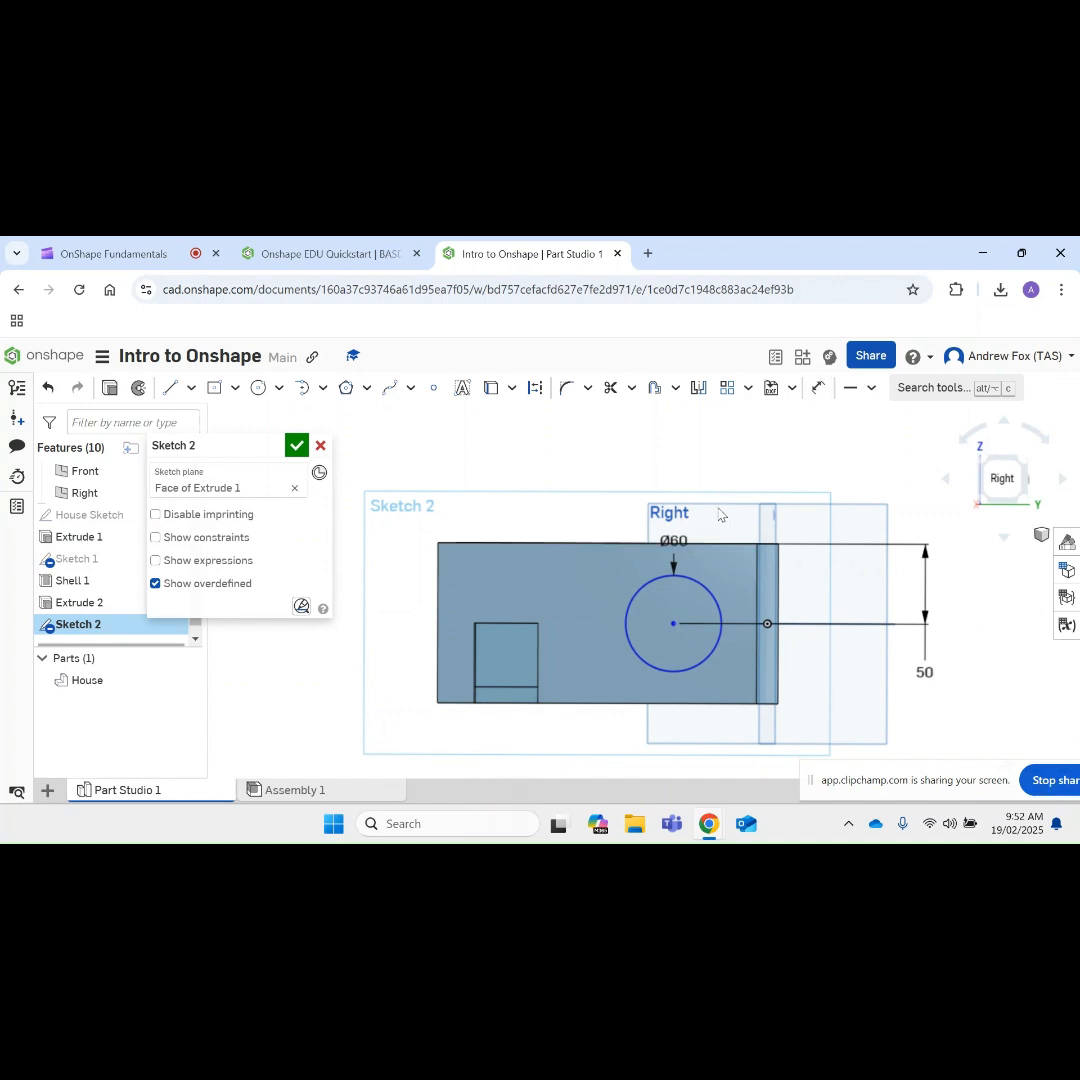
Step: Set the circle's diameter to 40 mm and its centre's distance from the wall's top edge to 30 mm
double_click(675, 540)
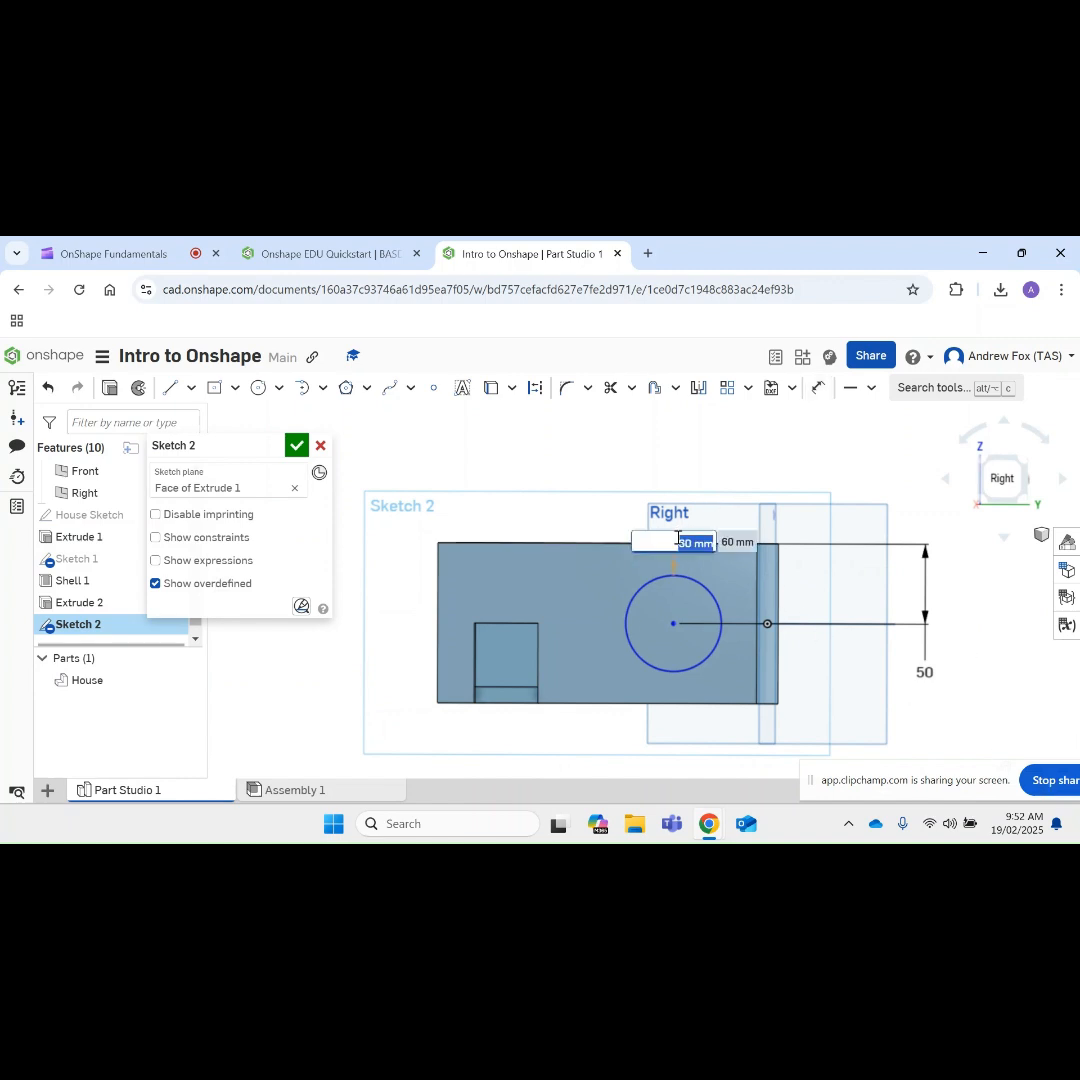
text(40)
key(Return)
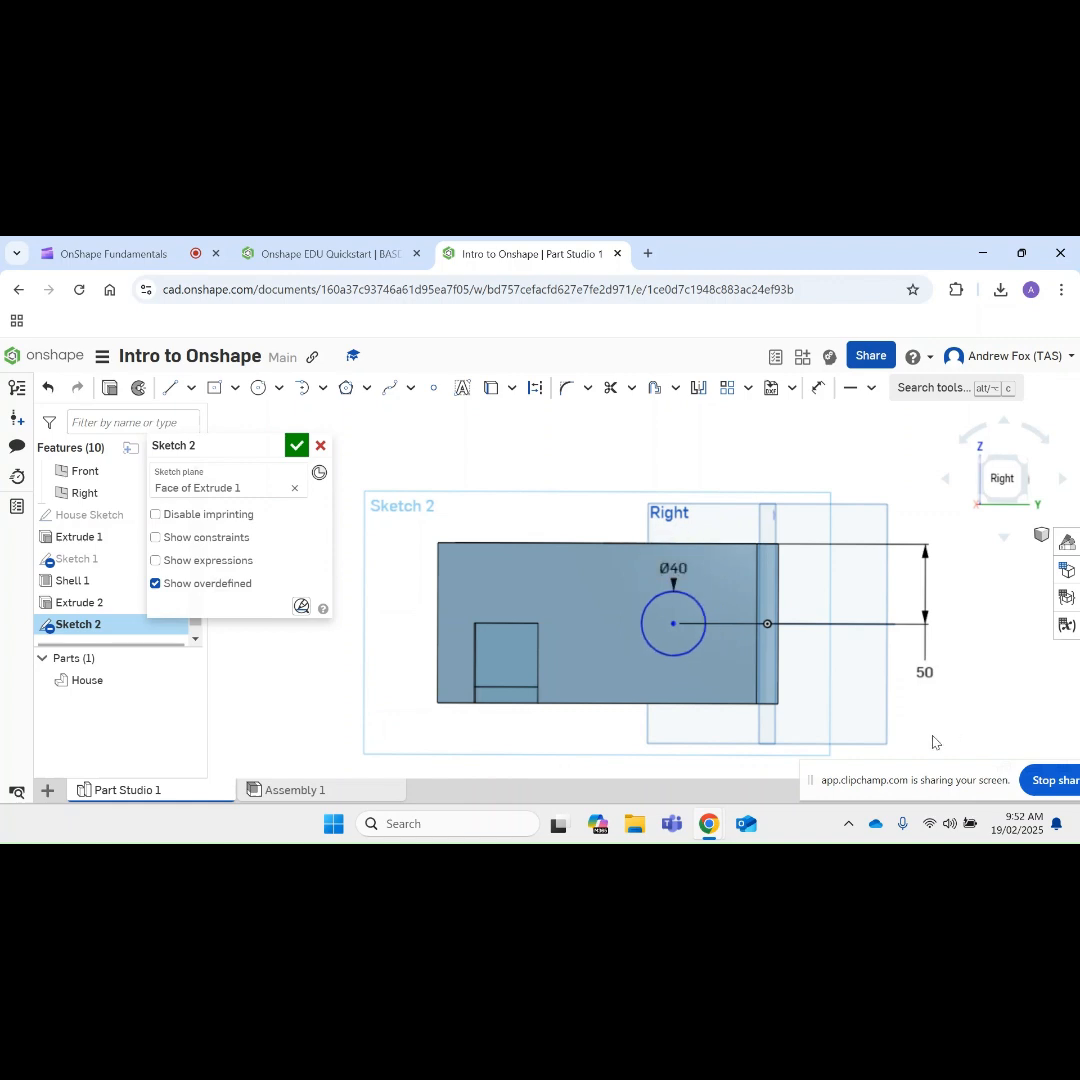
double_click(924, 672)
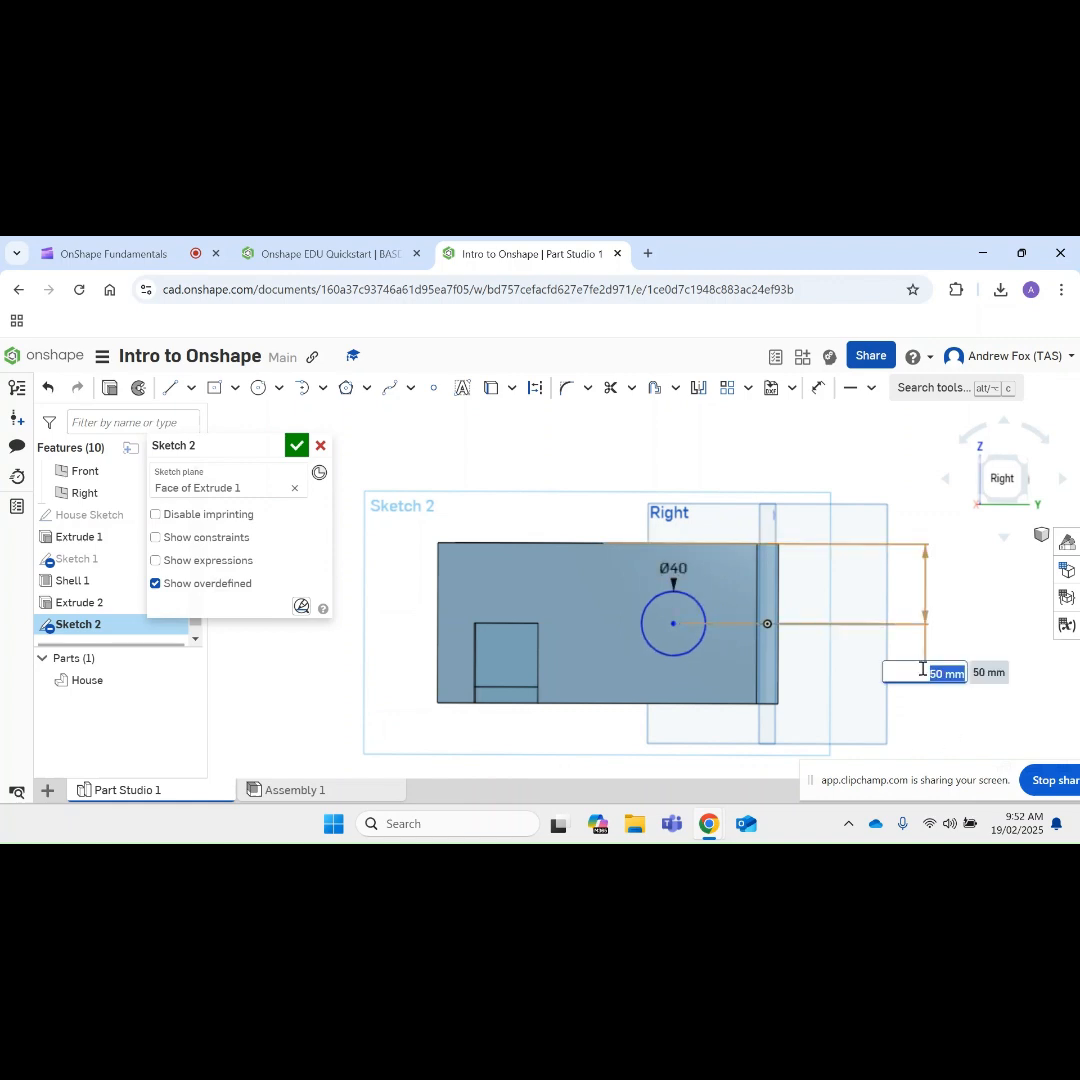
text(30)
key(Return)
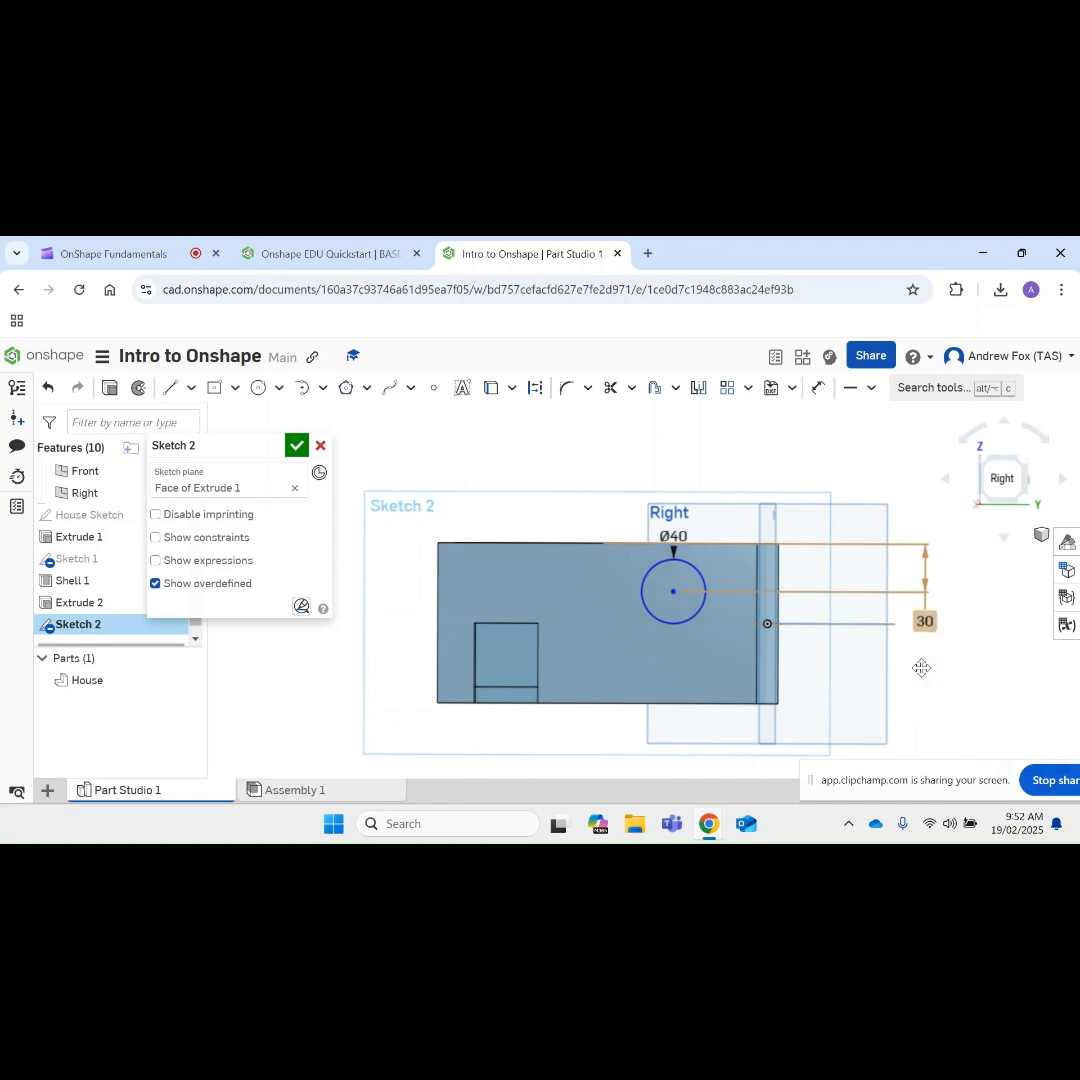
Step: Dimension the circle's centre 30 mm from the wall's vertical edge farthest from the door
click(819, 387)
click(673, 591)
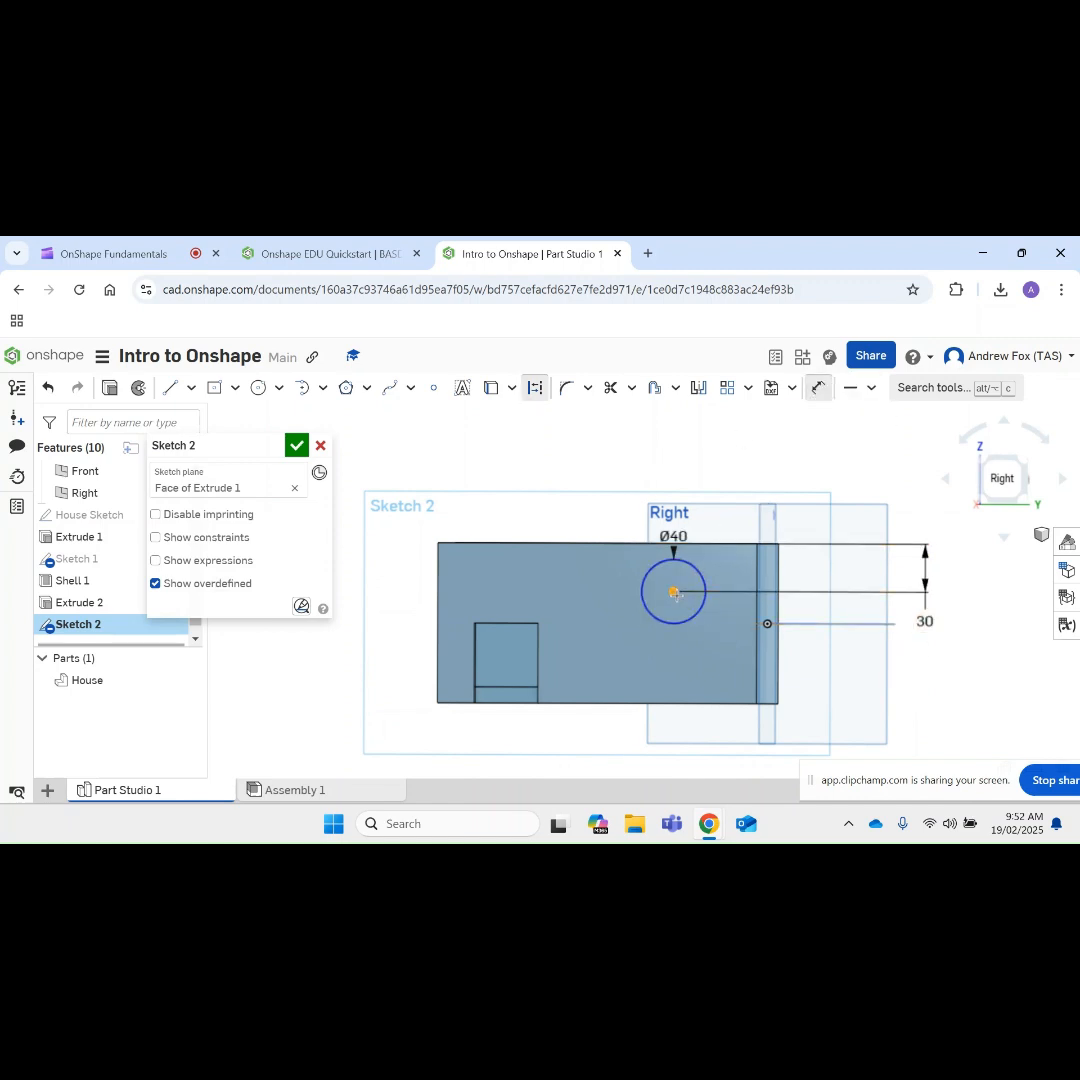
click(758, 650)
click(720, 745)
text(30)
key(Return)
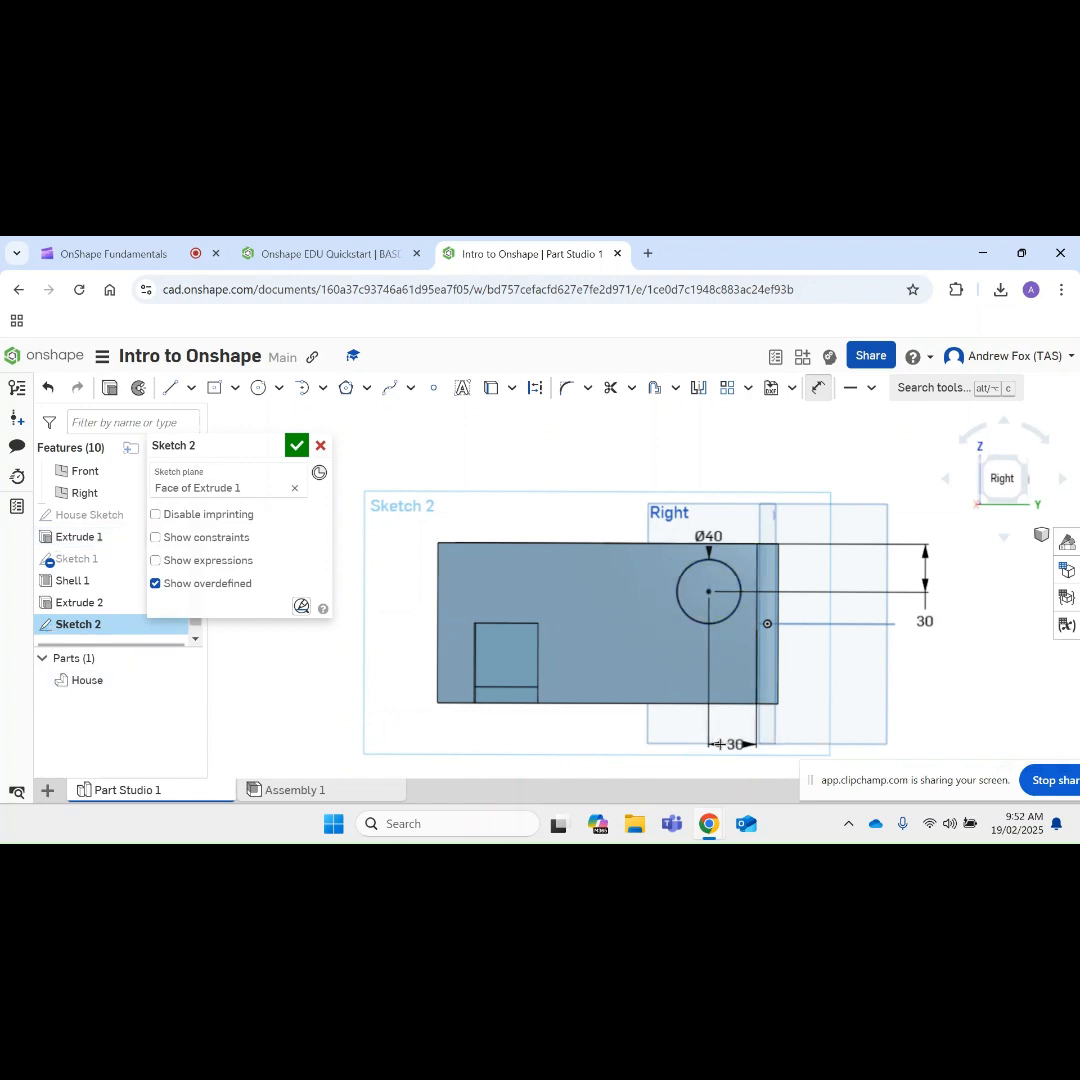
right_drag(1029, 723, 997, 730)
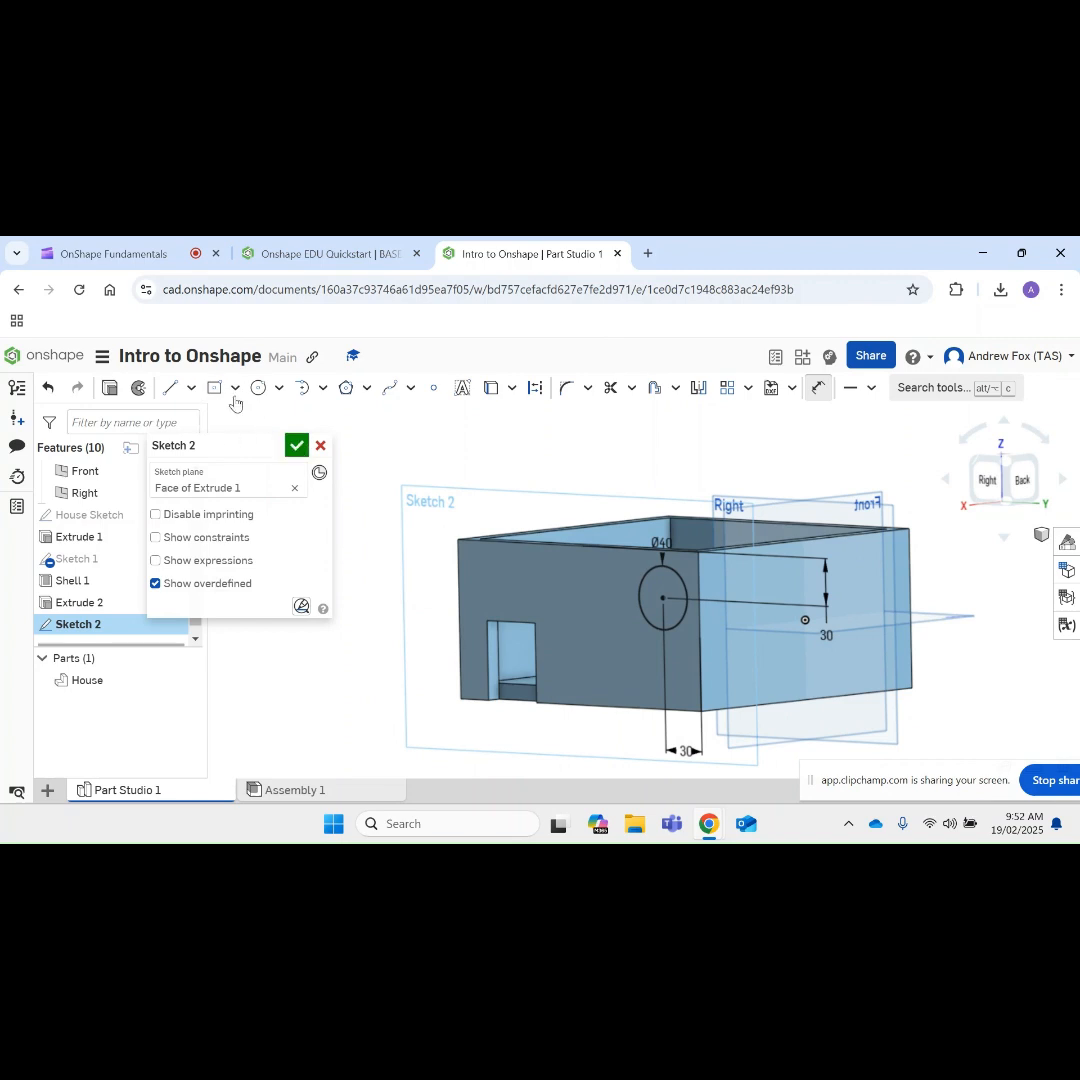
Step: Start an extrusion of only the circle region sketched on the door wall, leaving the rest of the wall face out
click(112, 390)
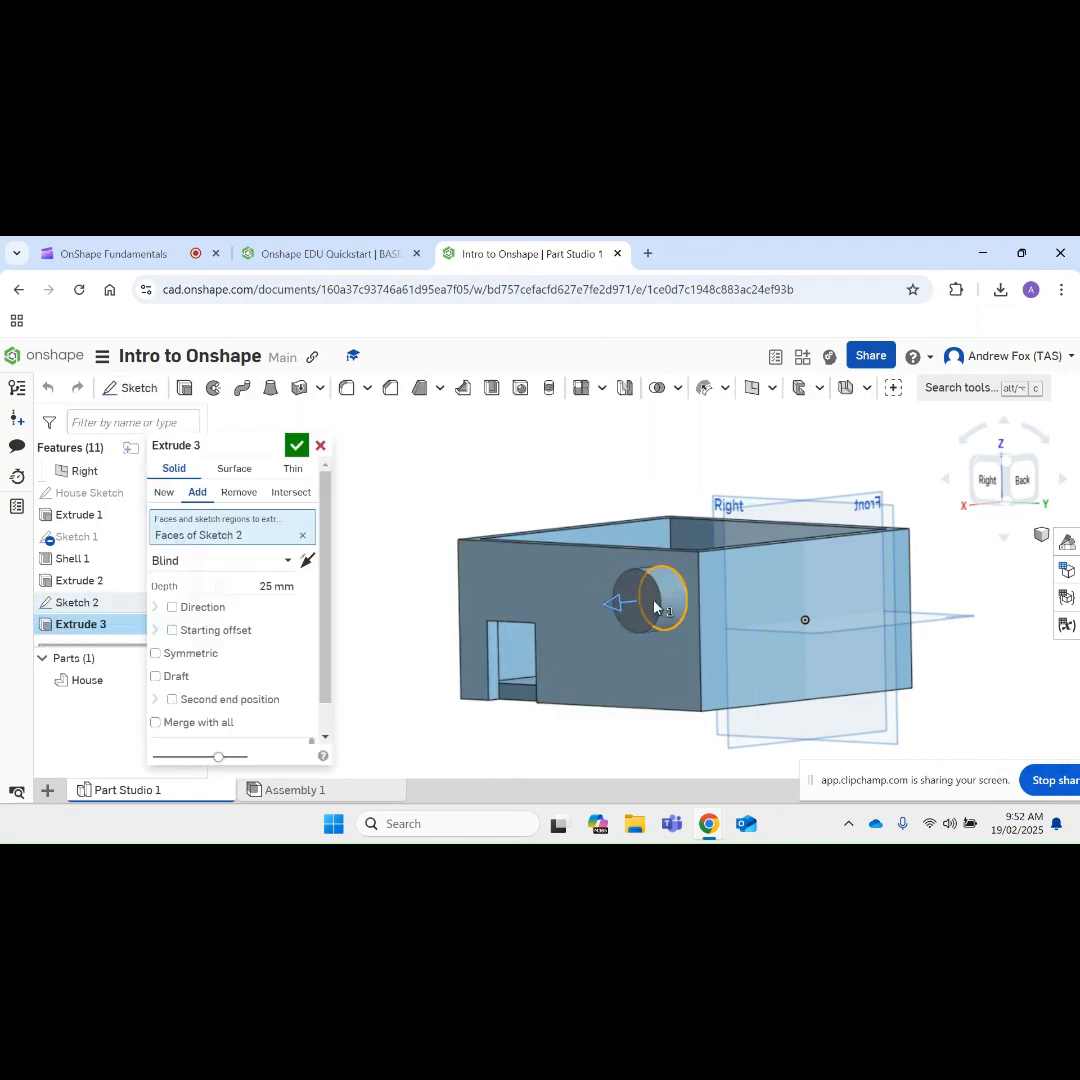
click(548, 597)
click(571, 584)
click(571, 584)
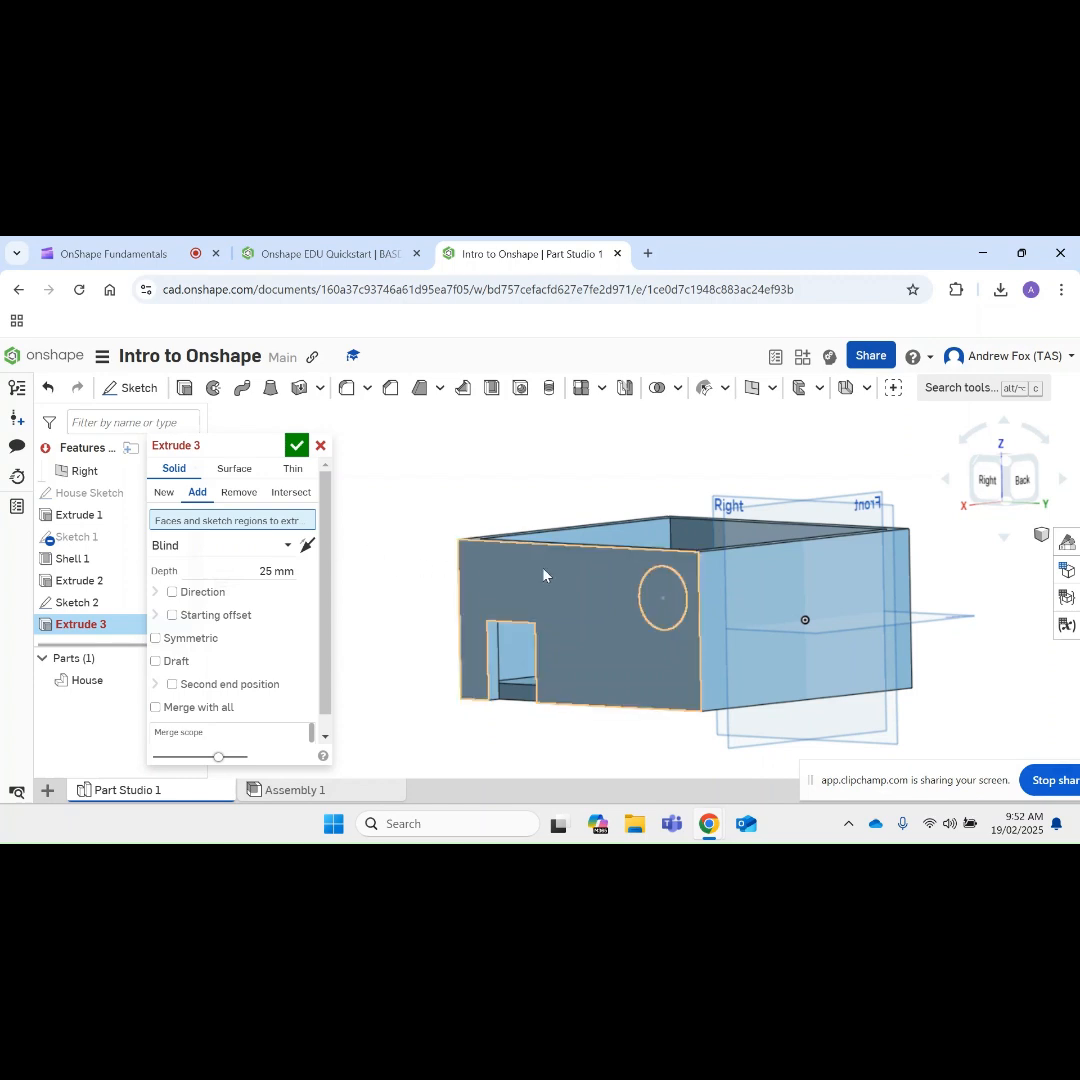
click(661, 595)
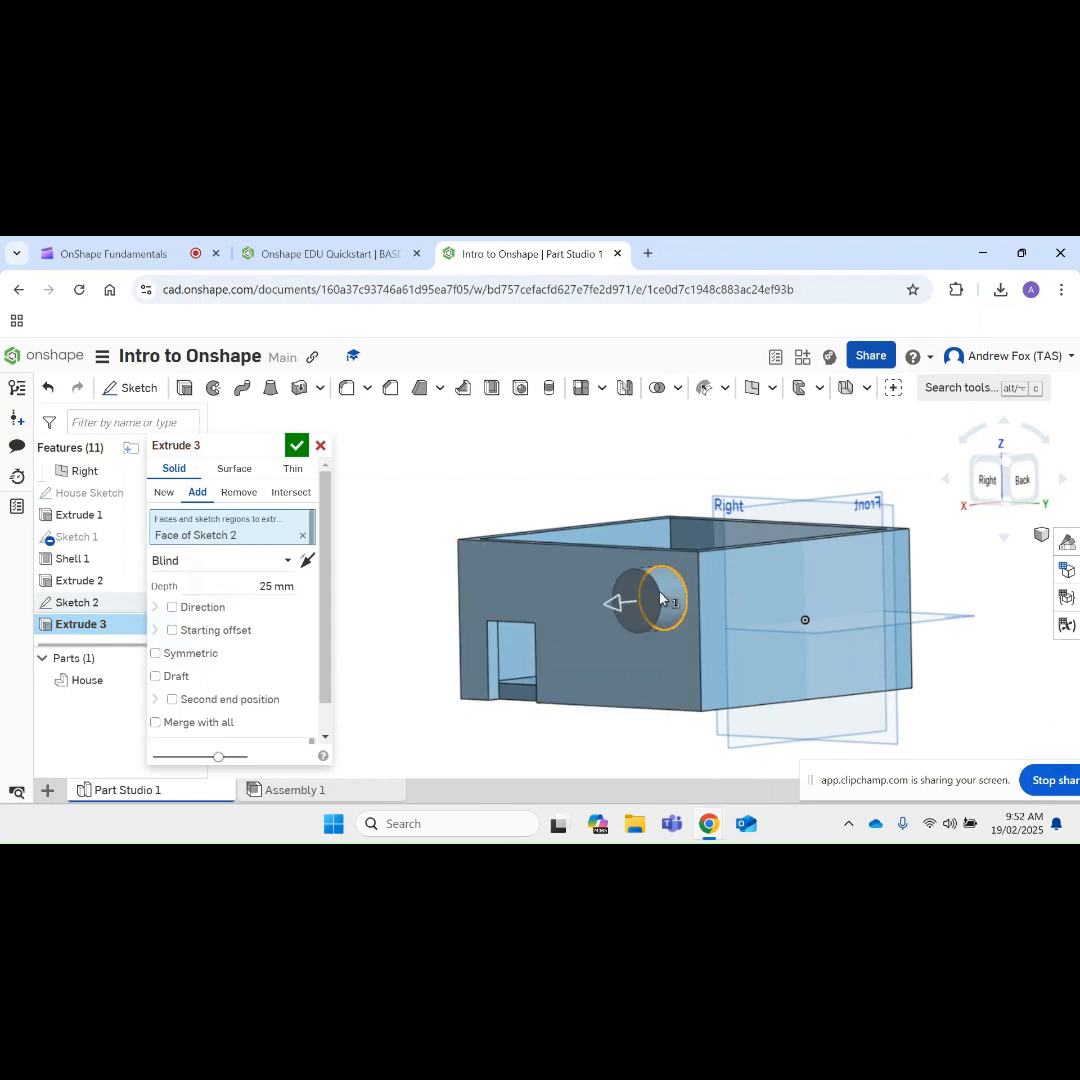
right_click(628, 594)
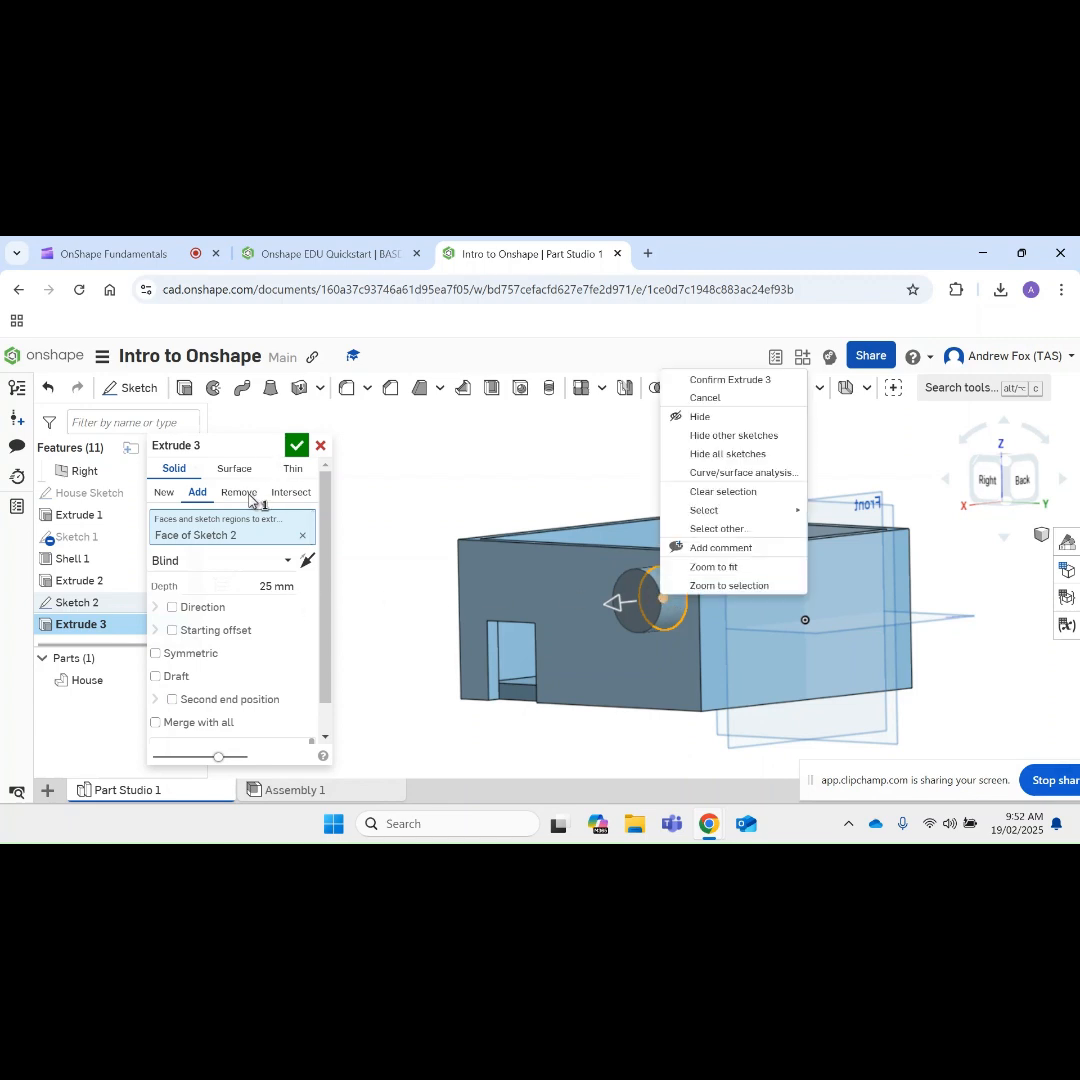
key(Escape)
Step: Set the circle's extrusion to end Up to face at the inner face of the door wall
click(207, 560)
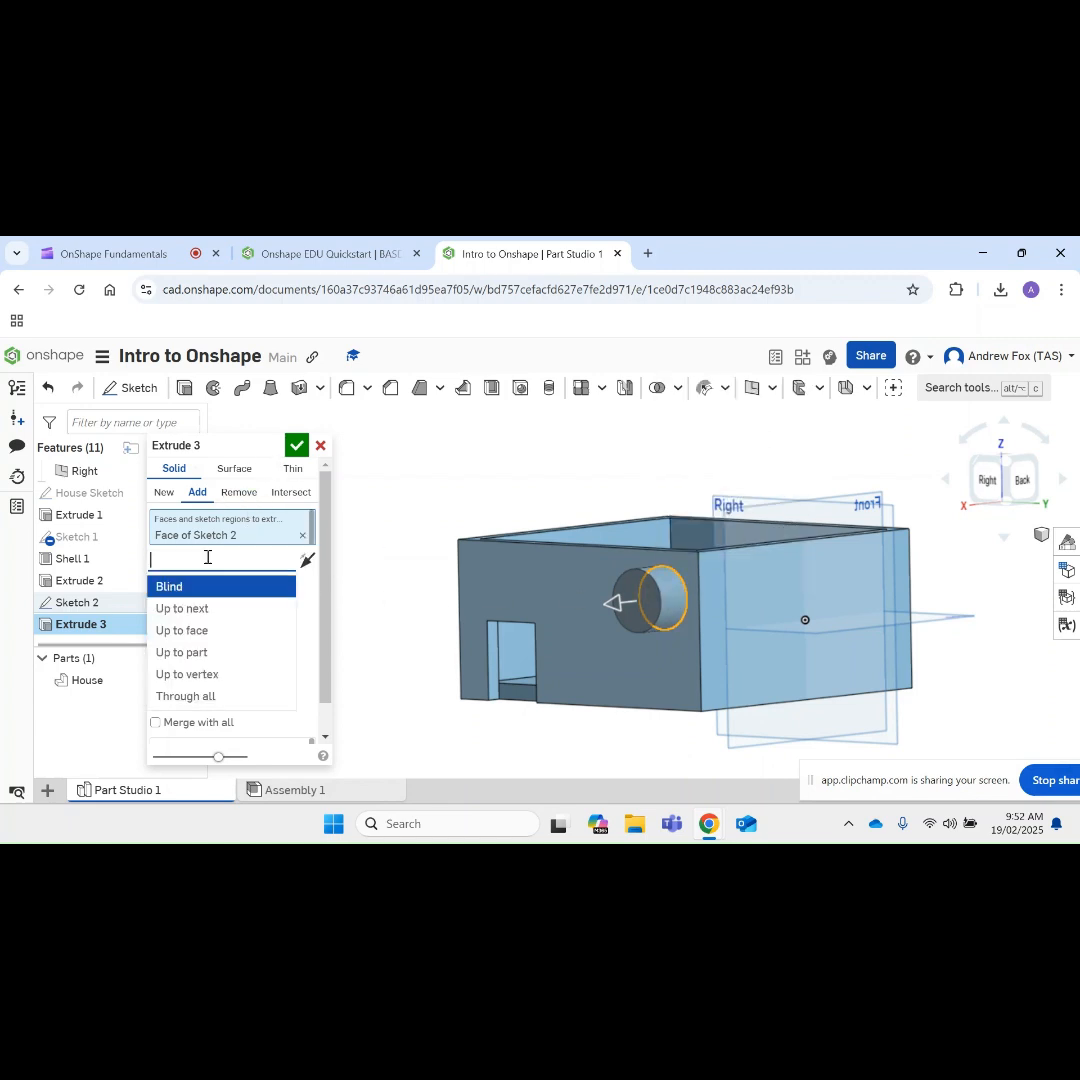
click(188, 632)
right_drag(583, 545, 540, 586)
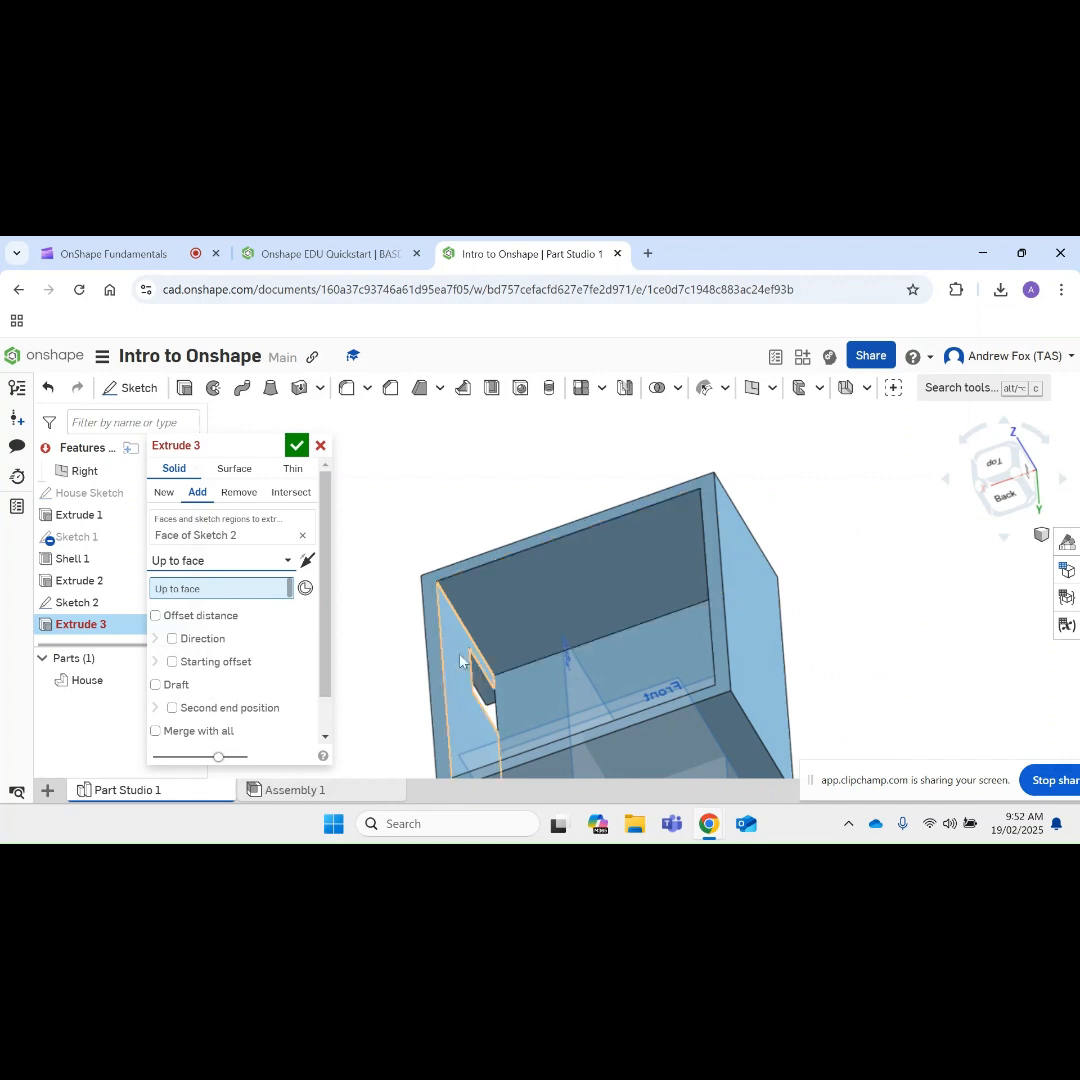
click(464, 706)
right_drag(474, 694, 548, 615)
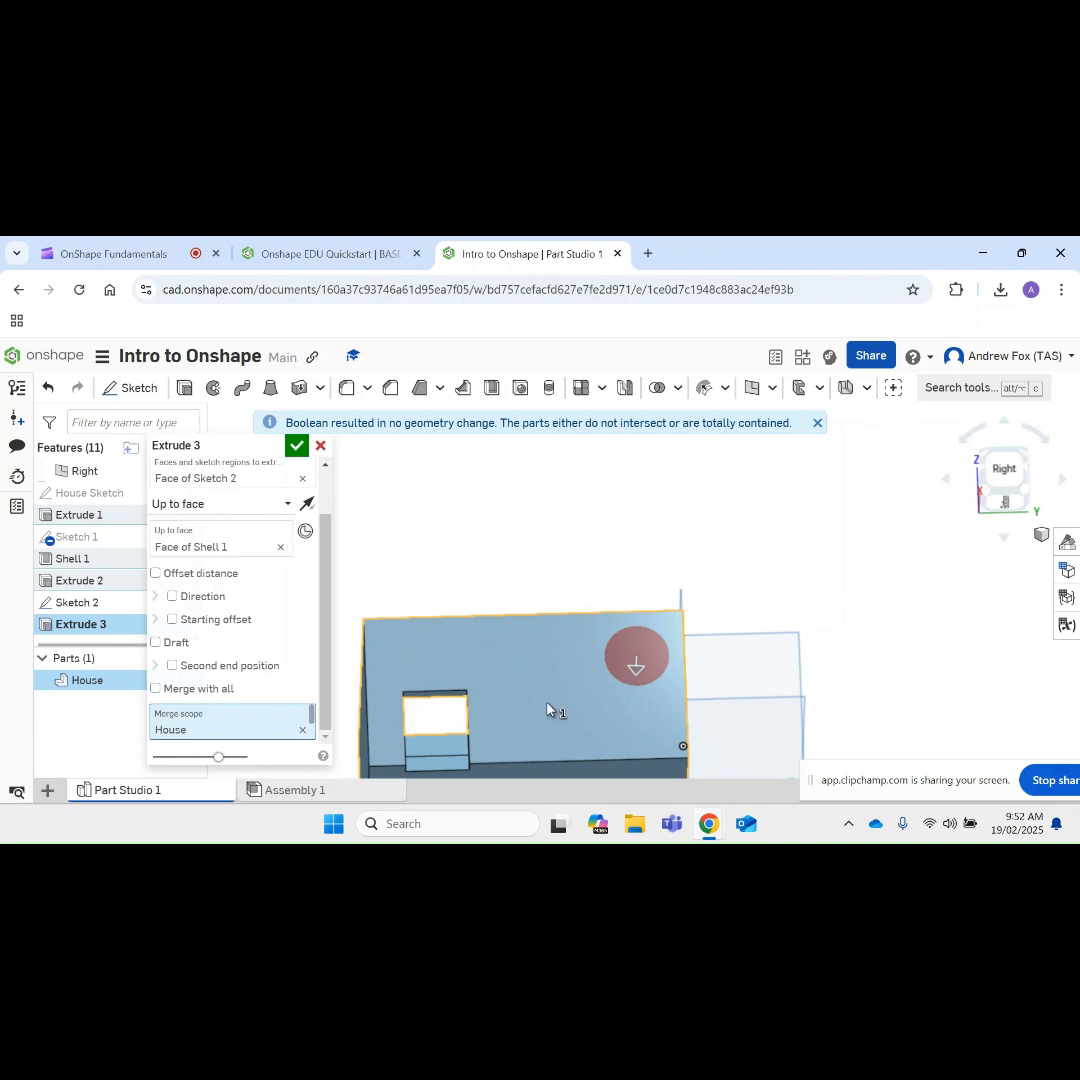
right_drag(547, 703, 500, 669)
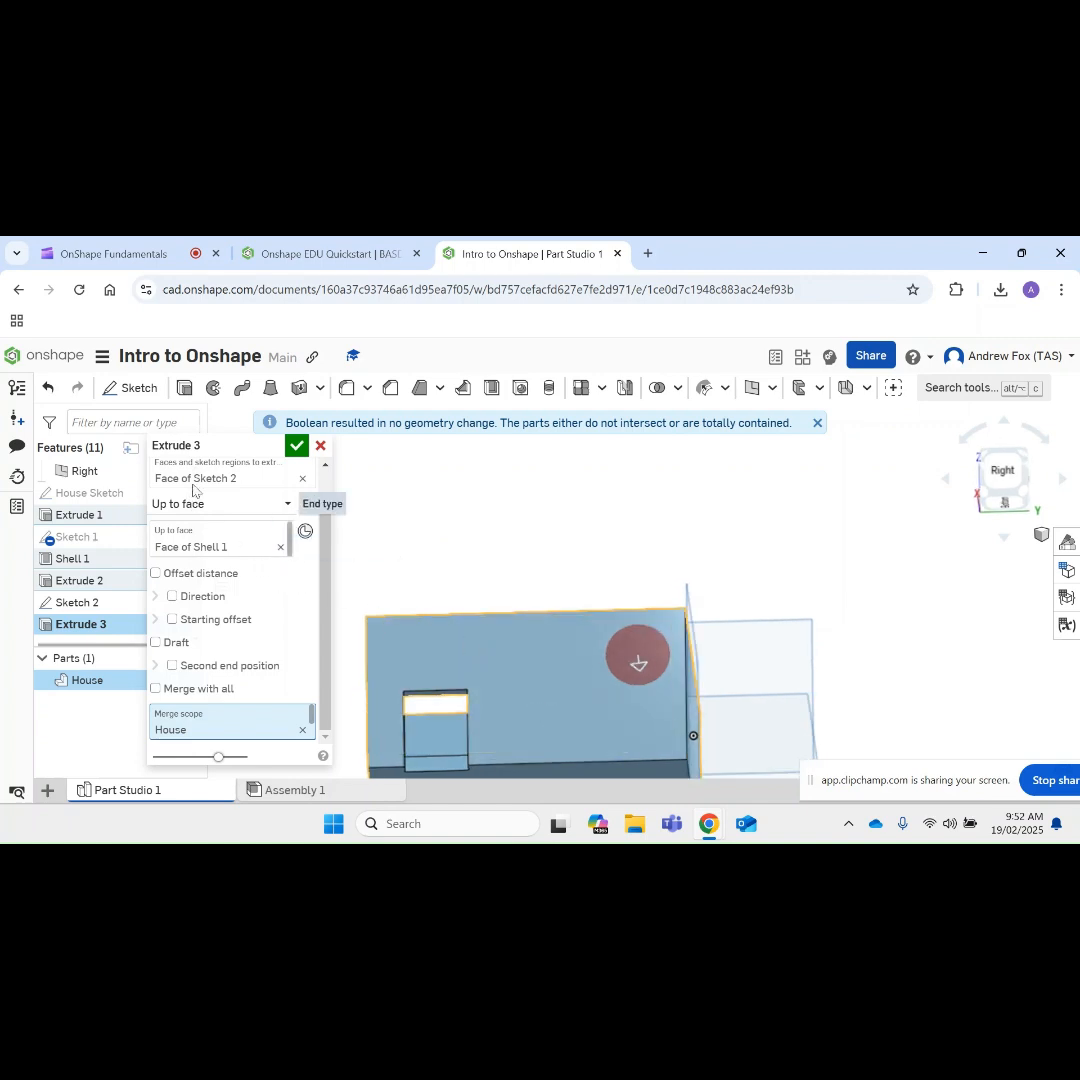
Step: Cut the round window with a Remove extrusion of the circle set to Through all
scroll(330, 540, up, 1)
scroll(330, 540, up, 2)
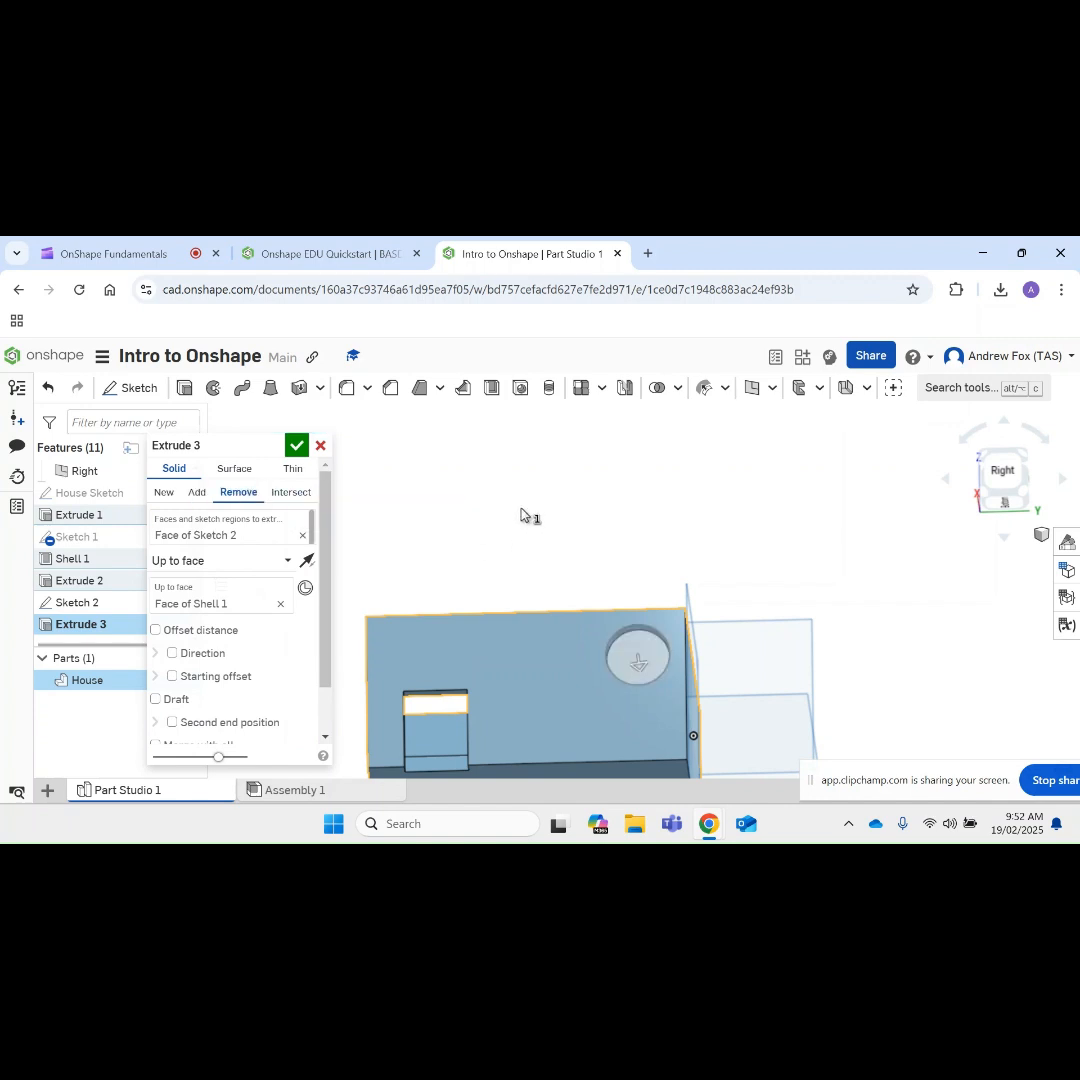
mouse_move(752, 492)
right_down()
mouse_move(699, 518)
mouse_move(740, 505)
right_up()
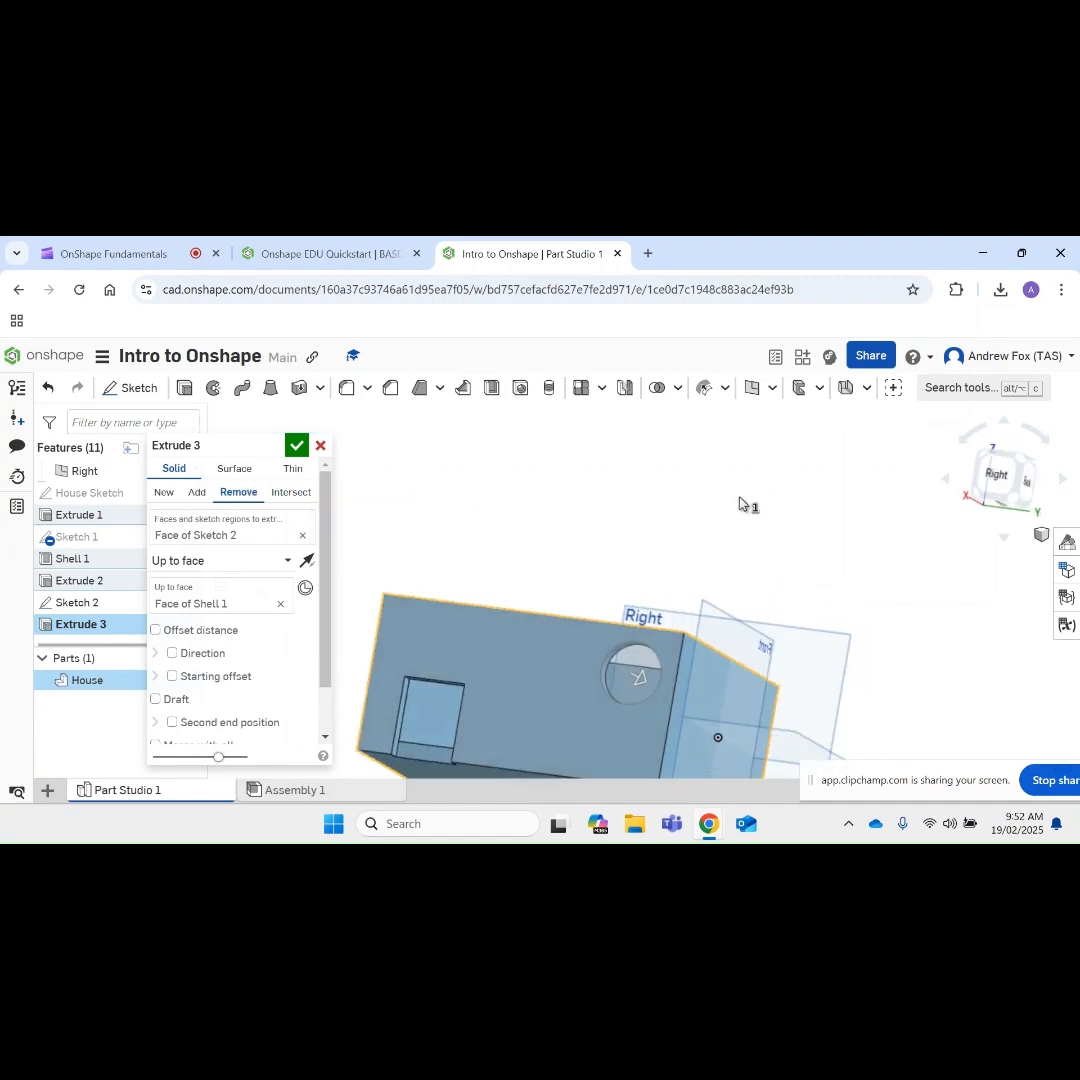
click(285, 558)
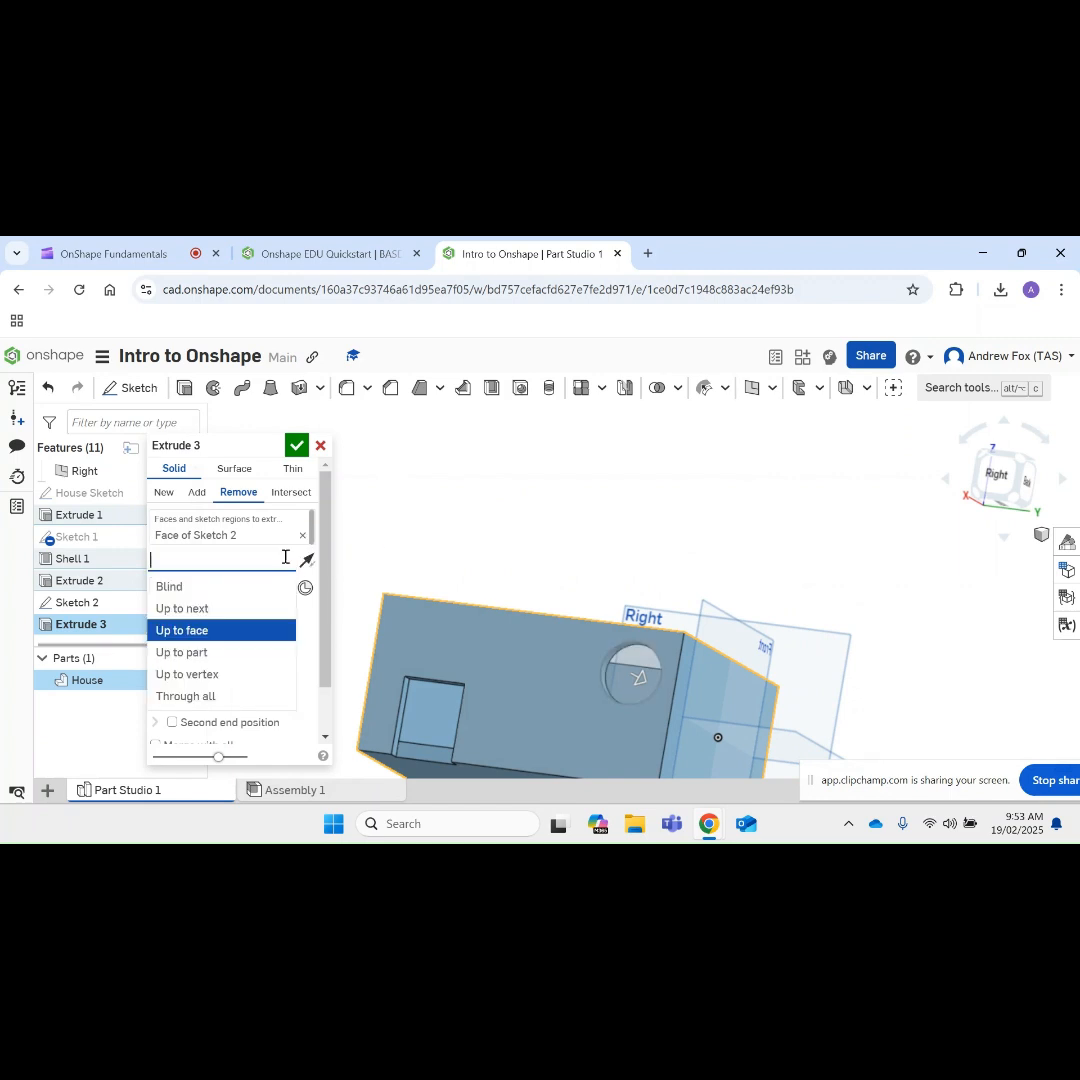
click(186, 696)
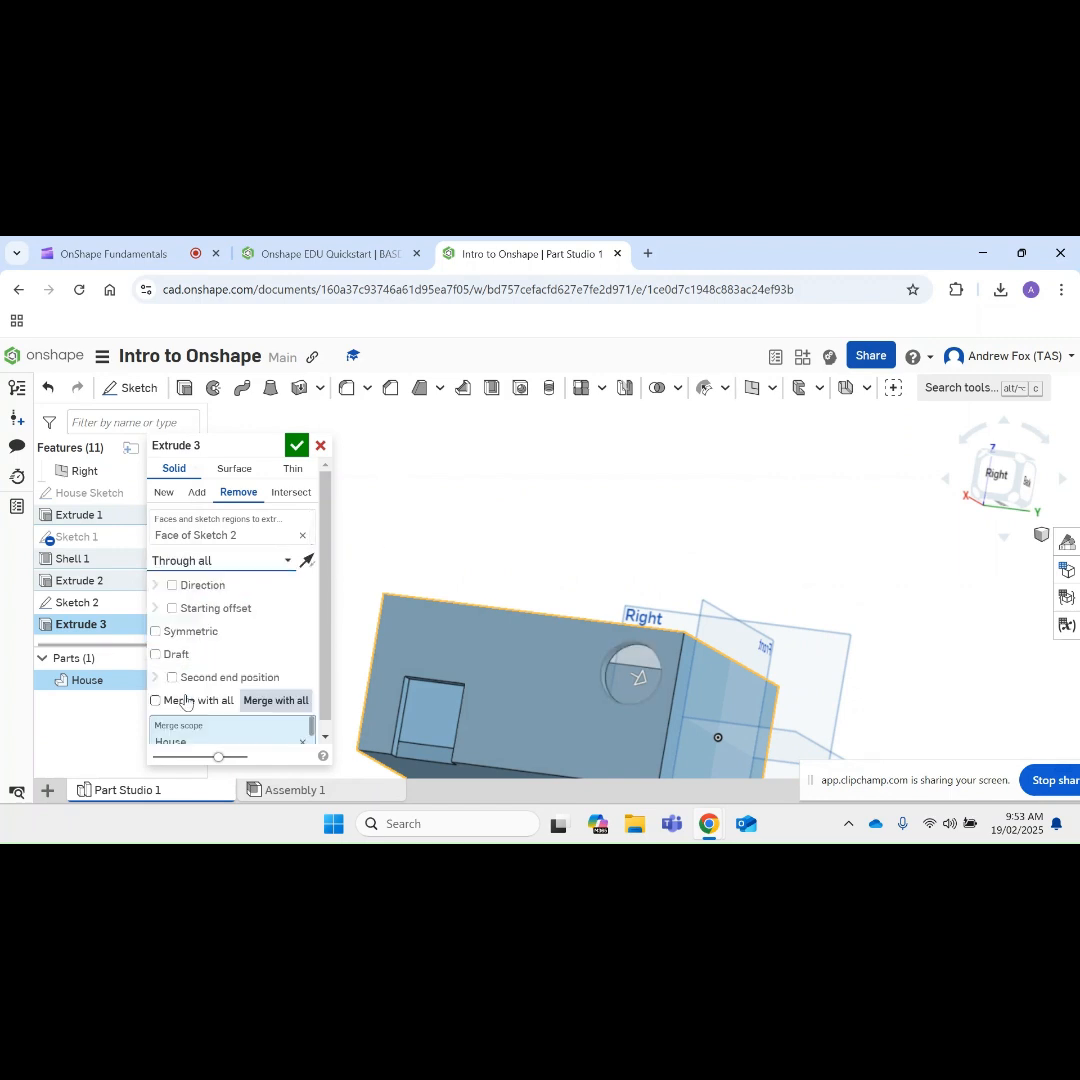
right_drag(665, 548, 539, 541)
click(320, 445)
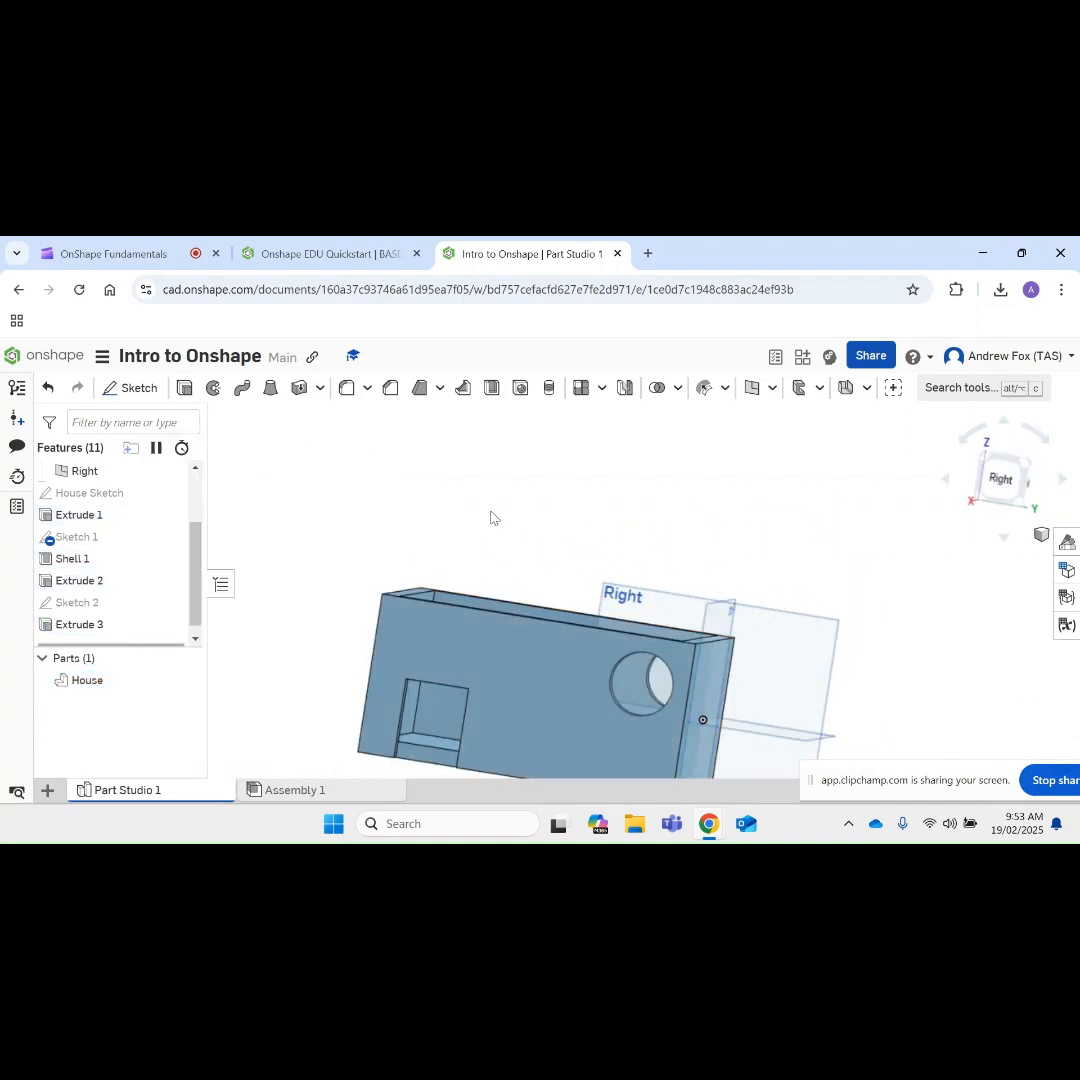
Step: Start a sketch on the house's outer front wall and draw a horizontal line about 103 mm long near its upper edge
right_click(636, 552)
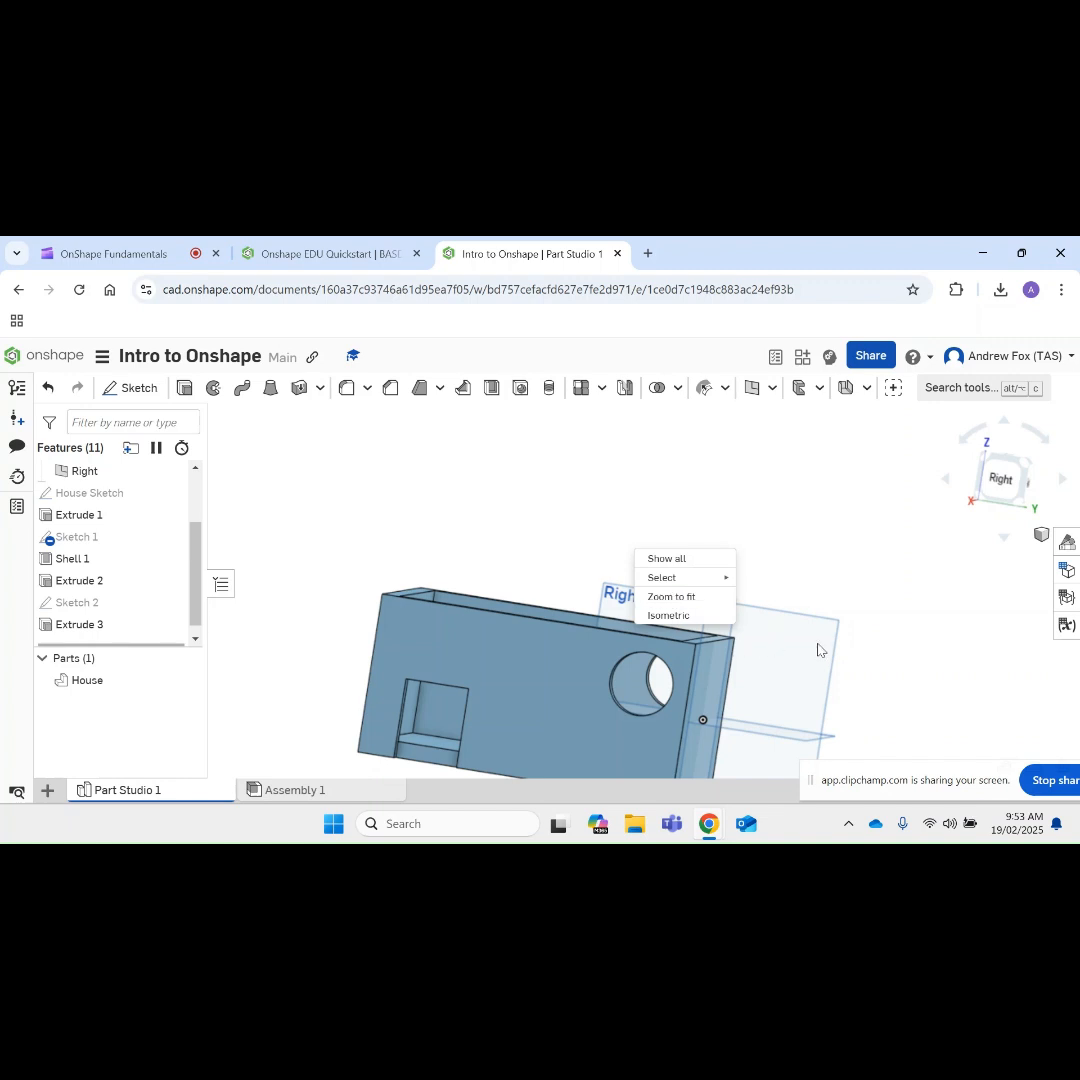
right_drag(920, 661, 745, 529)
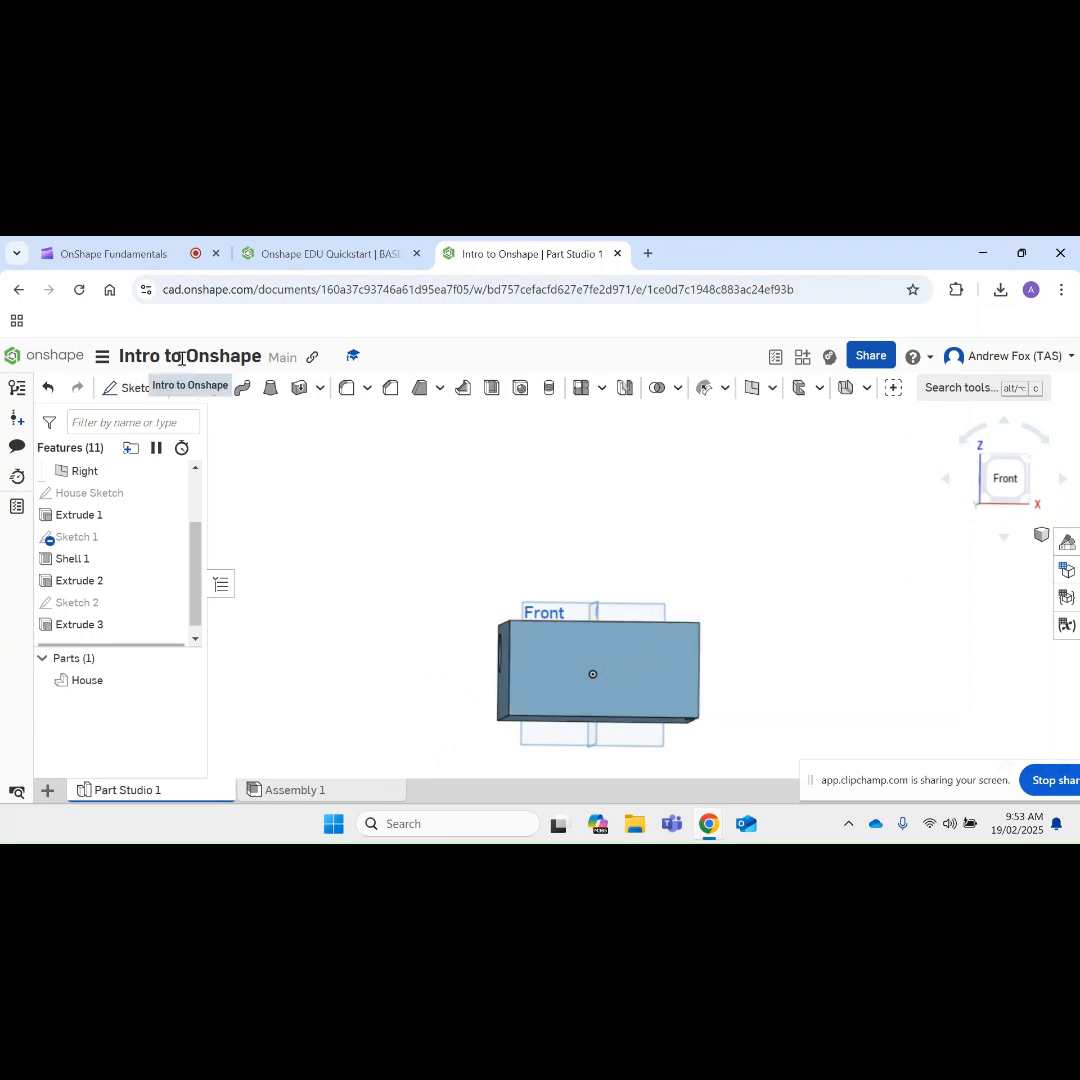
click(132, 387)
click(616, 676)
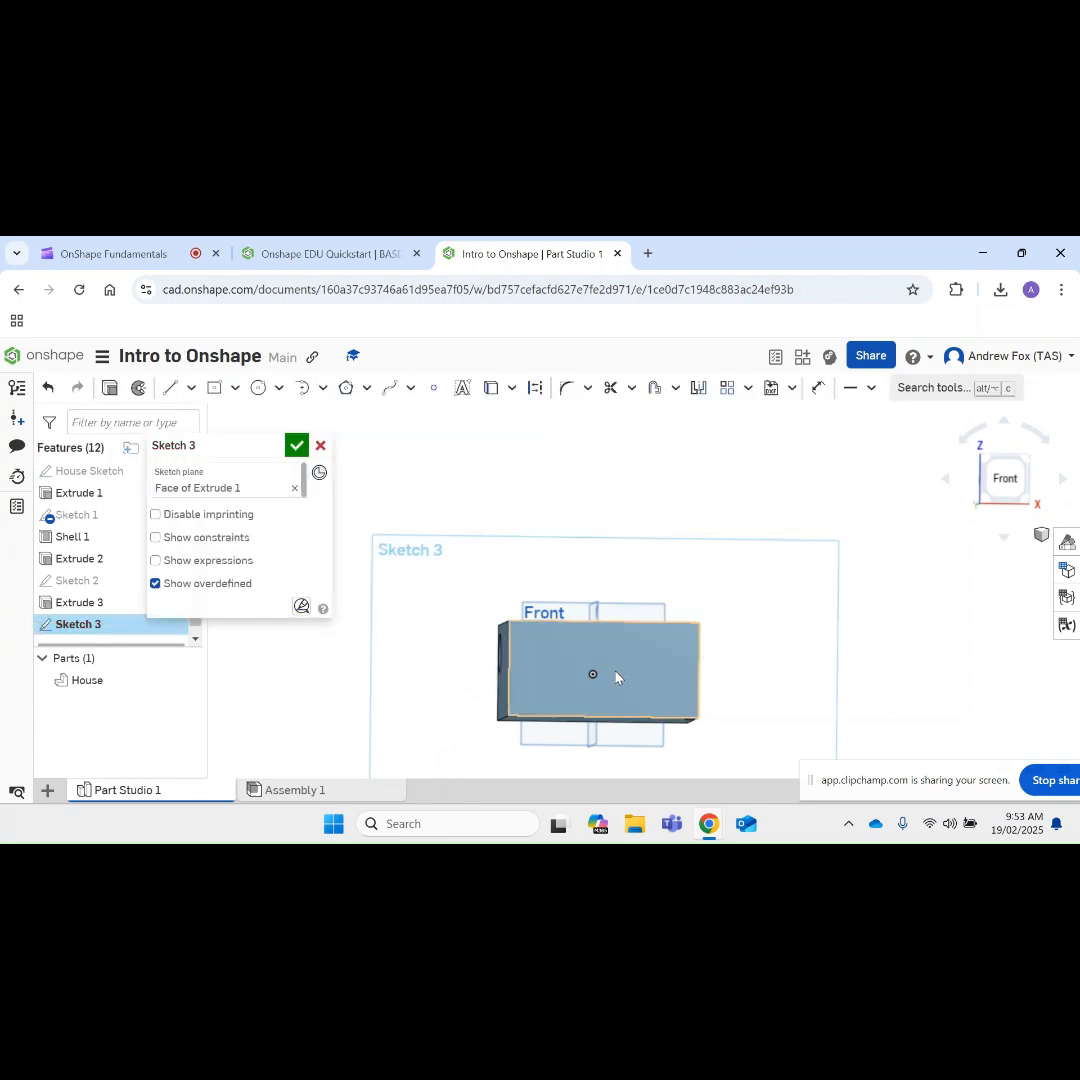
click(173, 390)
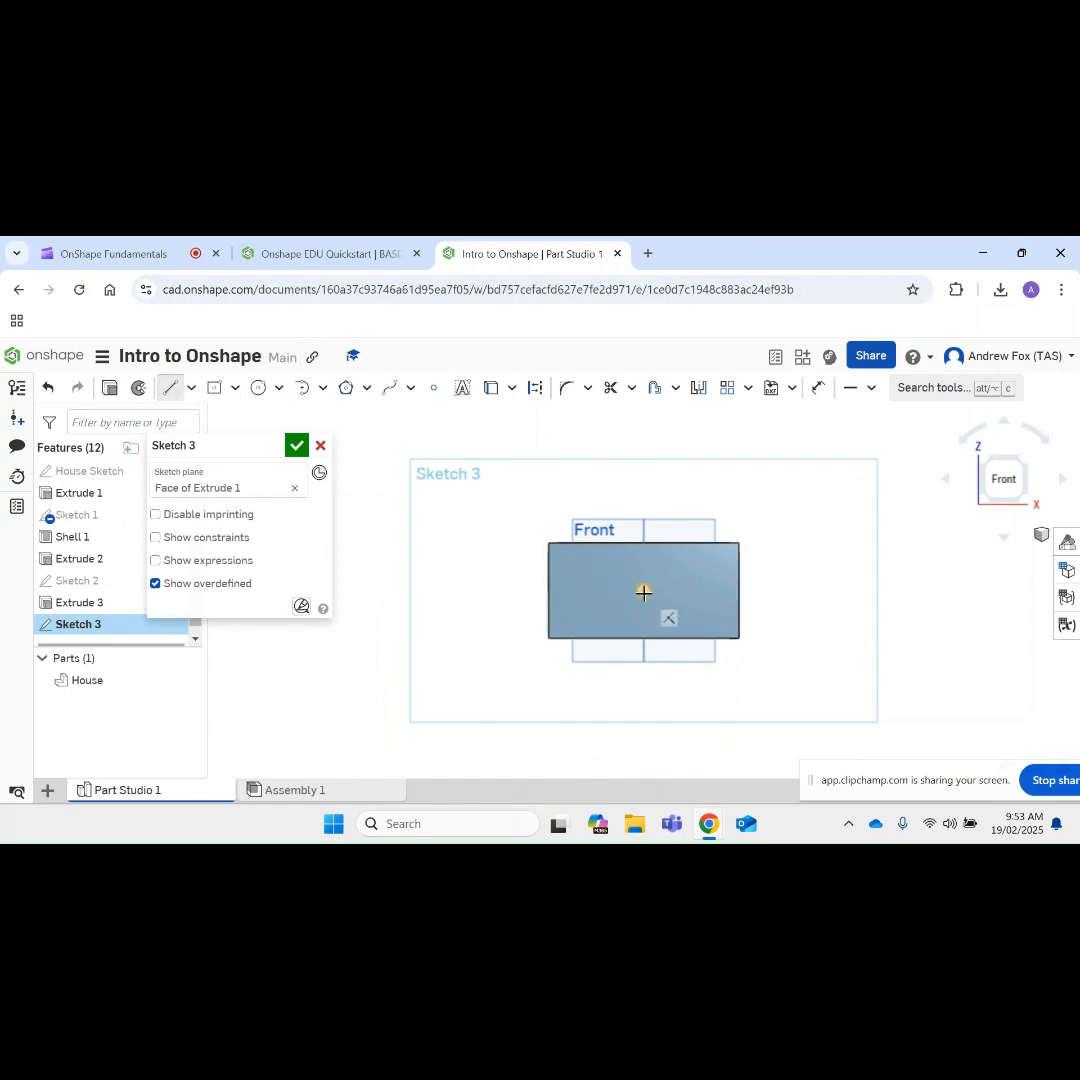
click(583, 562)
click(680, 563)
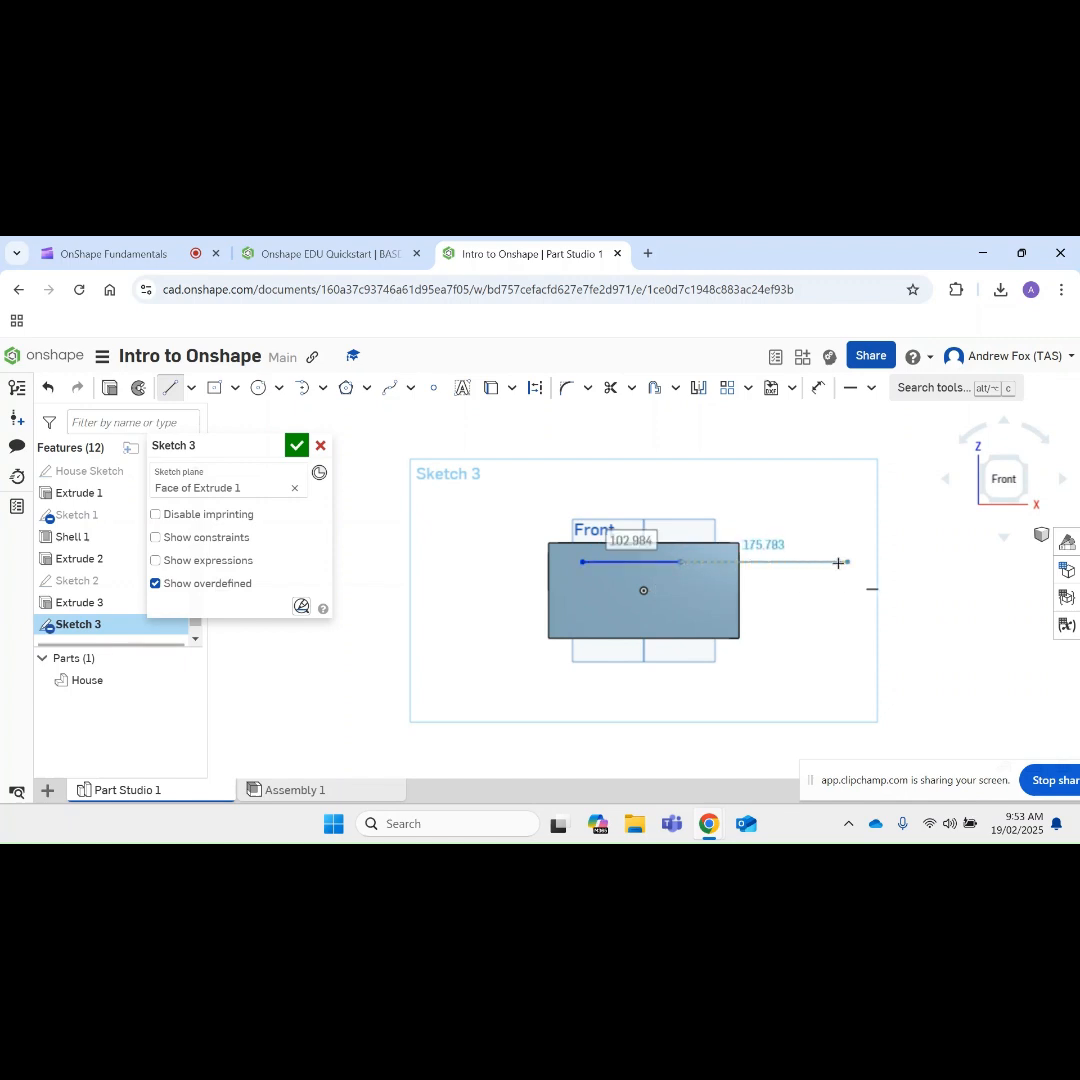
Step: Complete the slot-shaped window outline with a tangent arc of about 21 mm radius, a lower line about 101 mm long and a closing arc
key(t)
click(680, 562)
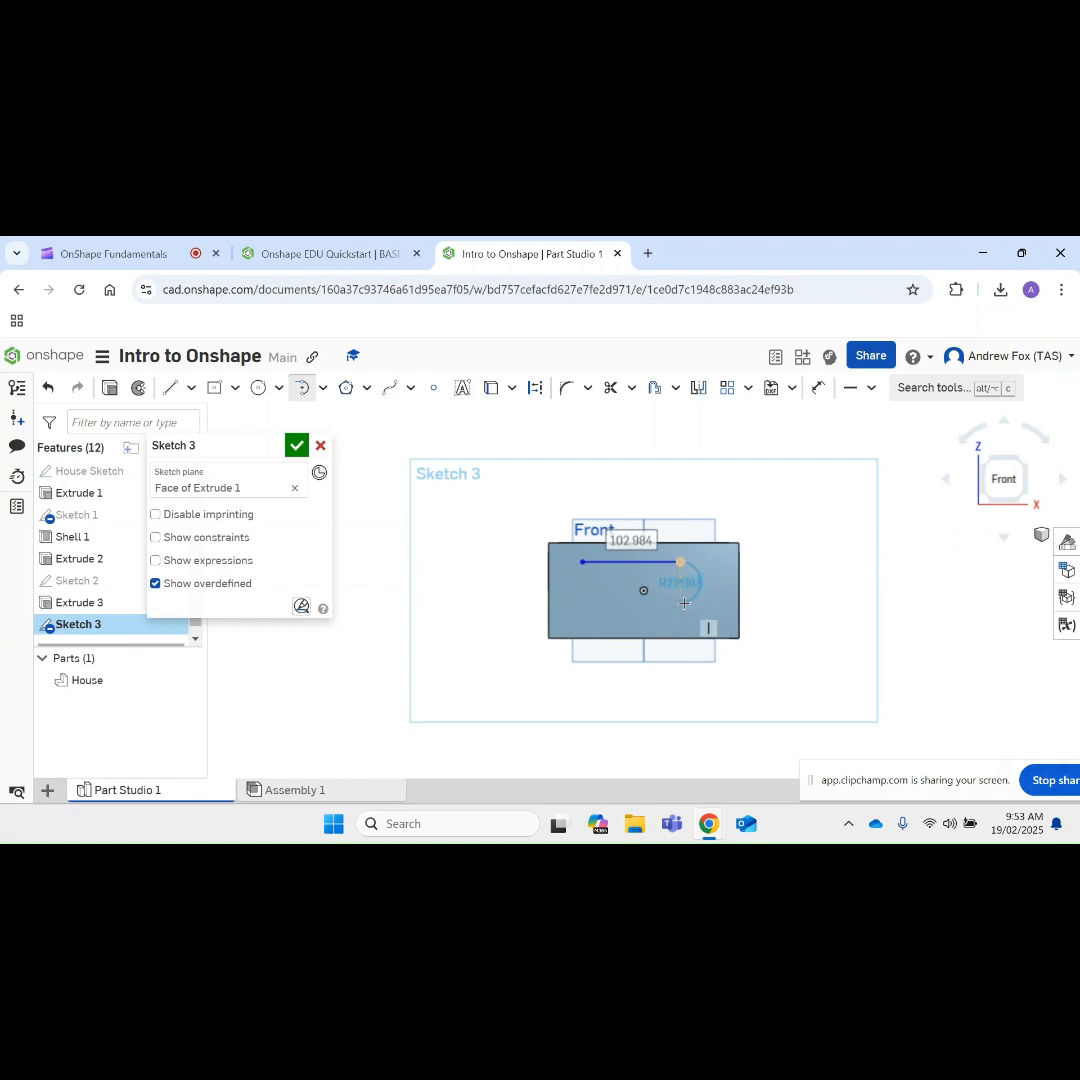
click(684, 603)
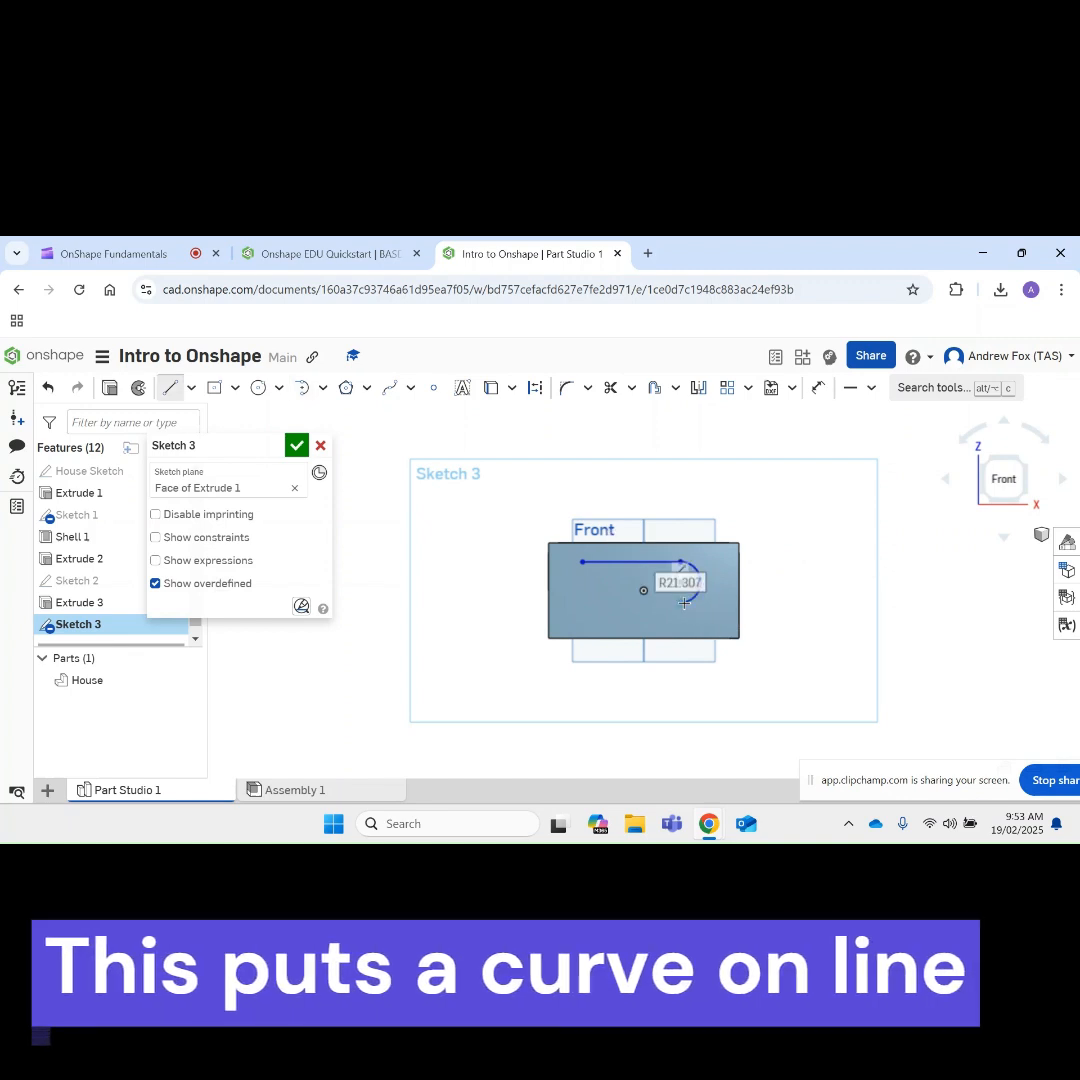
click(584, 600)
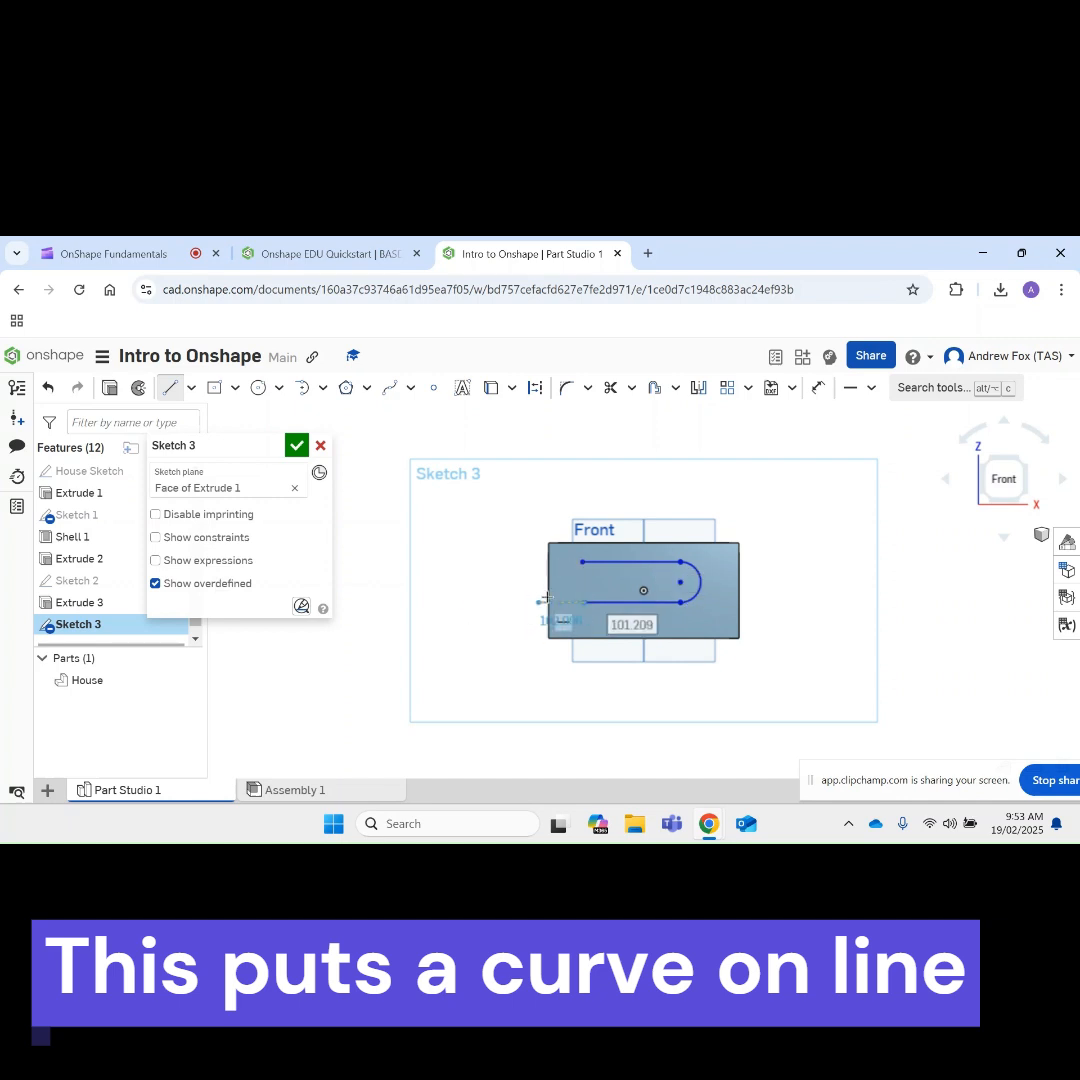
key(t)
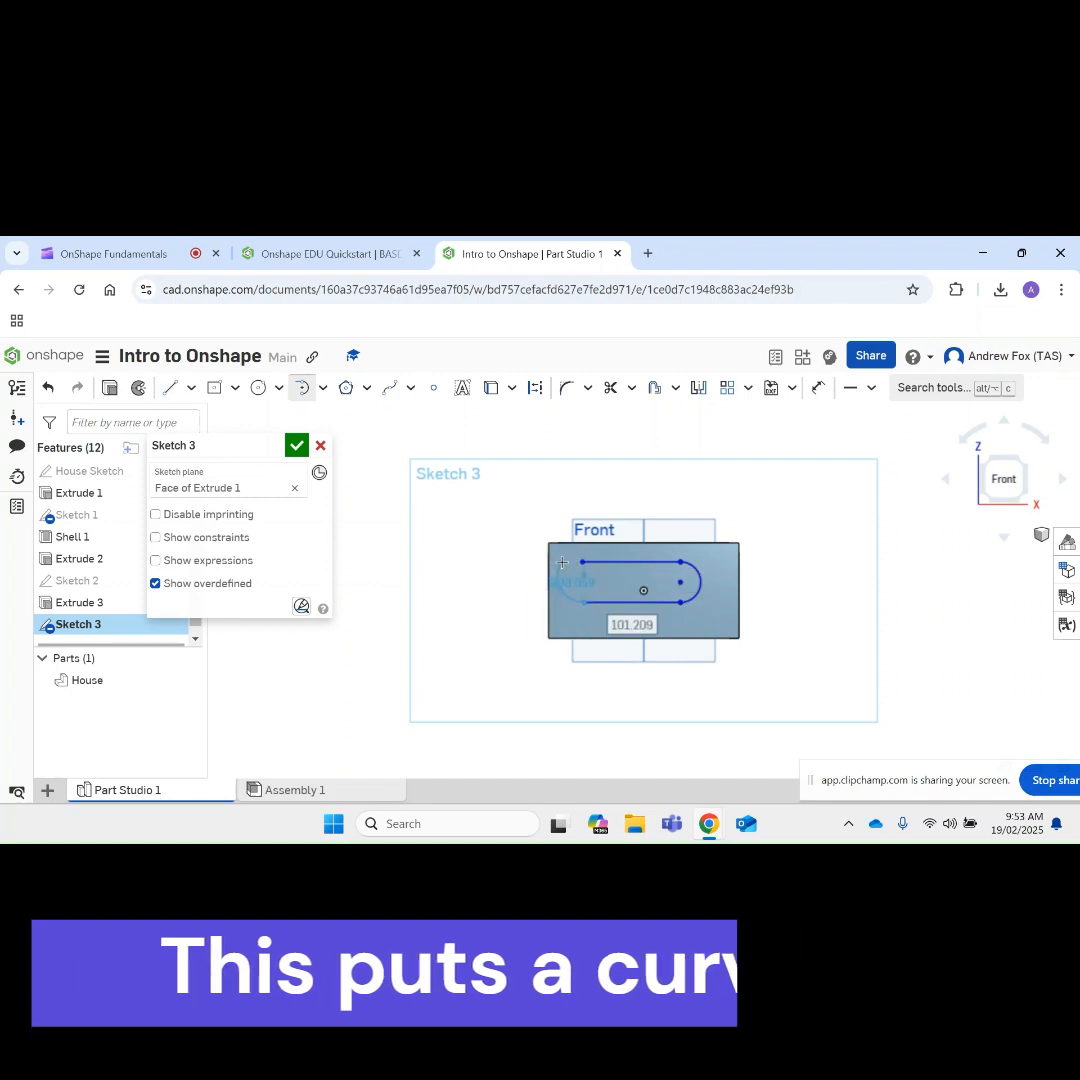
click(581, 563)
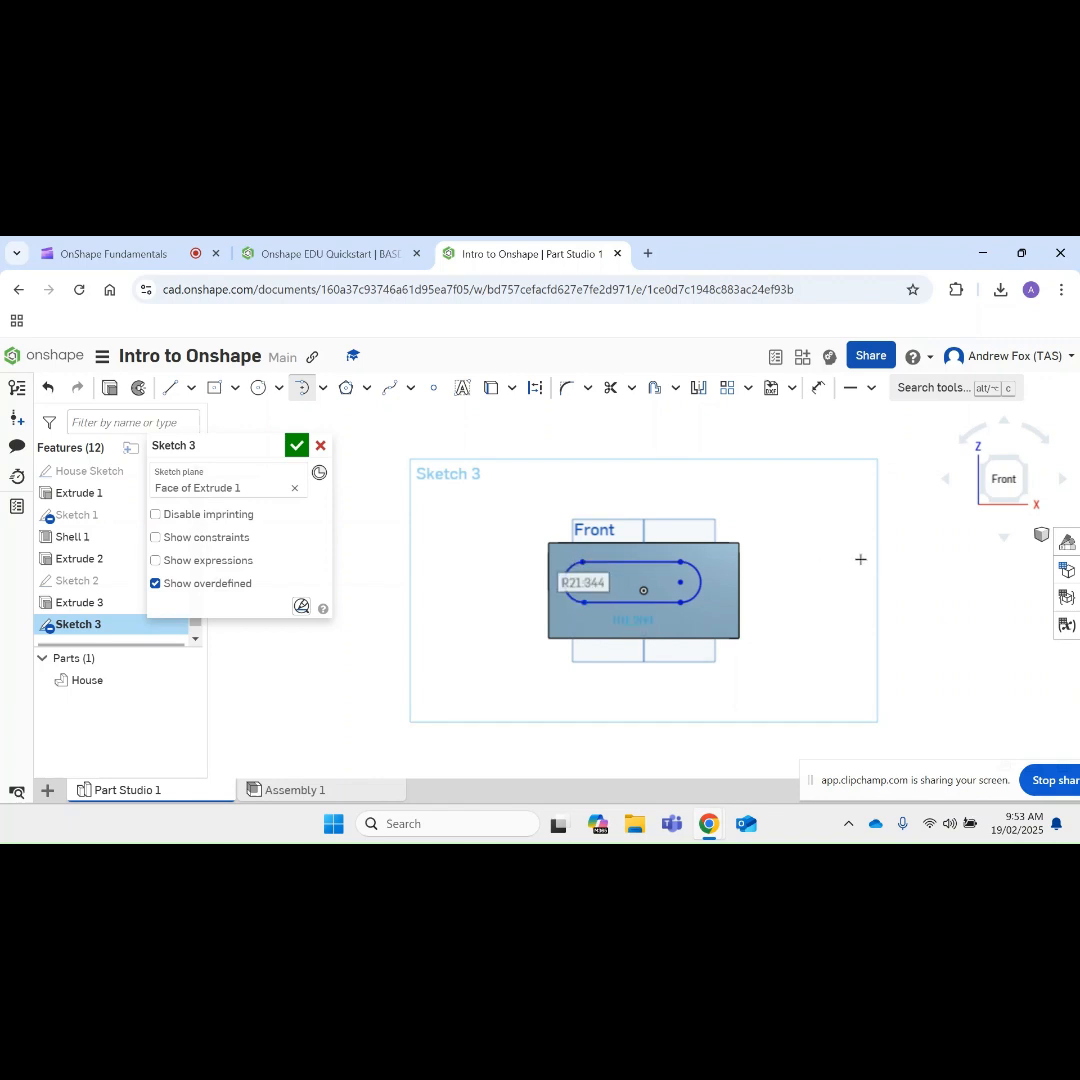
right_drag(861, 569, 823, 572)
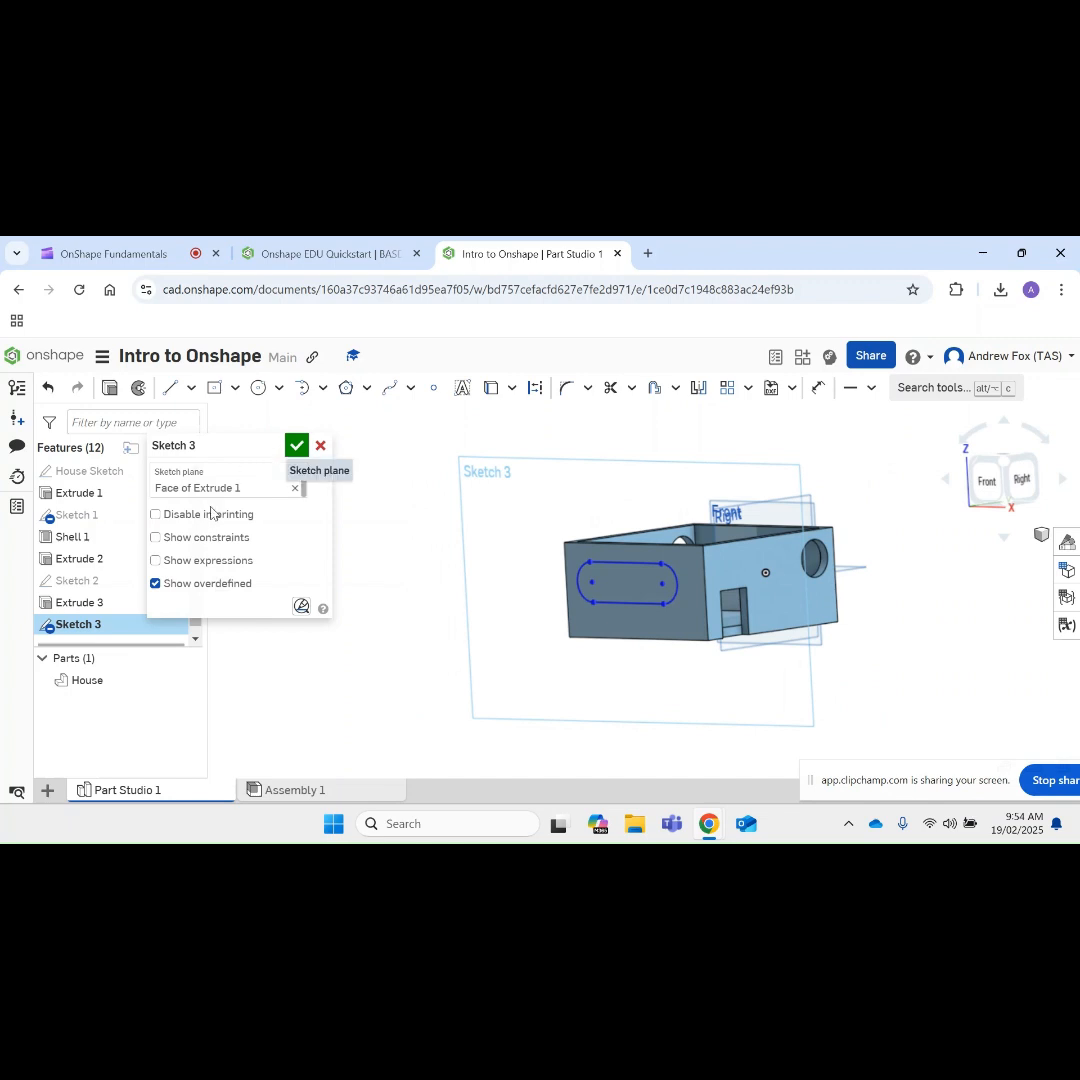
click(298, 444)
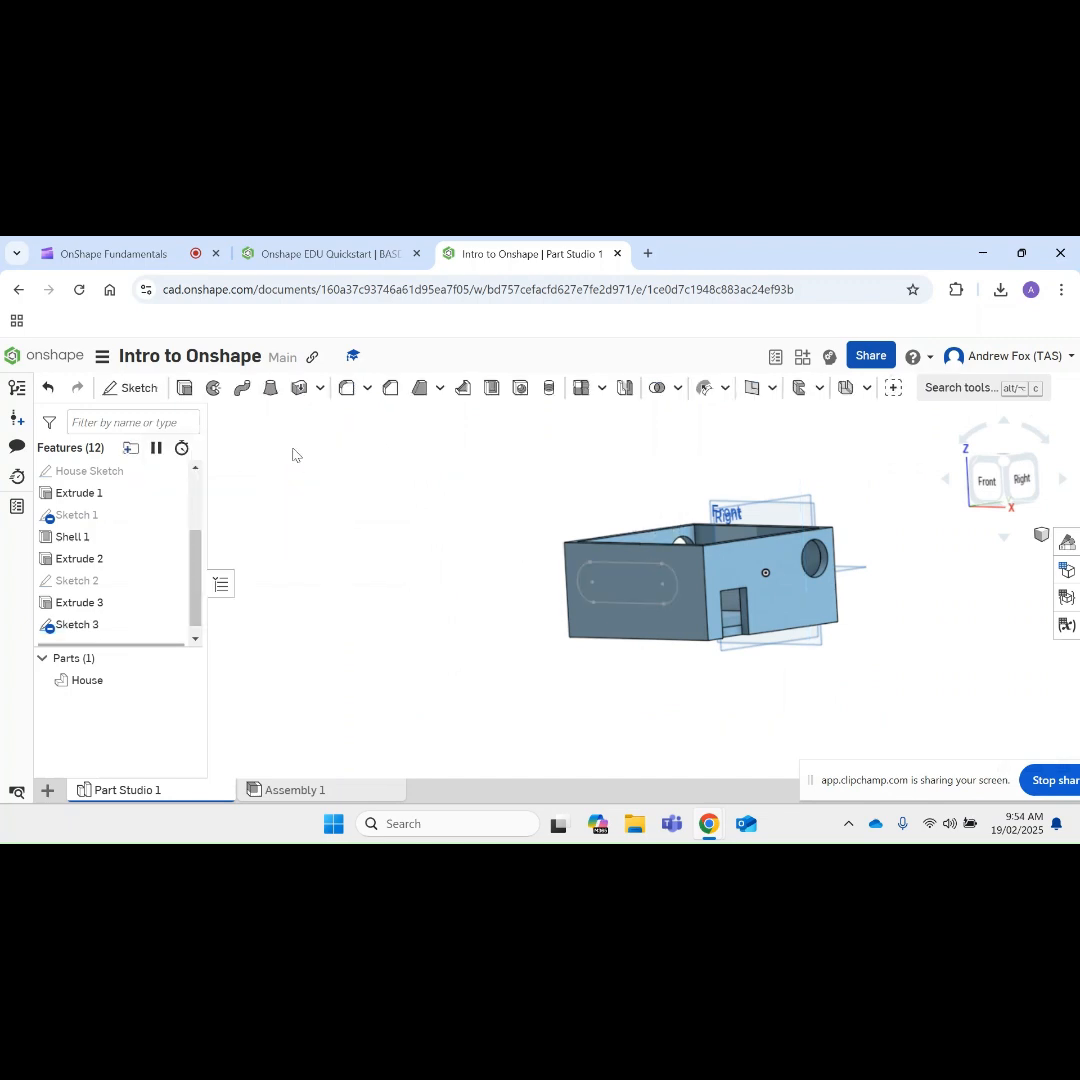
Step: Cut the slot-shaped window with a Remove extrusion of its sketch region set to Through all
click(184, 387)
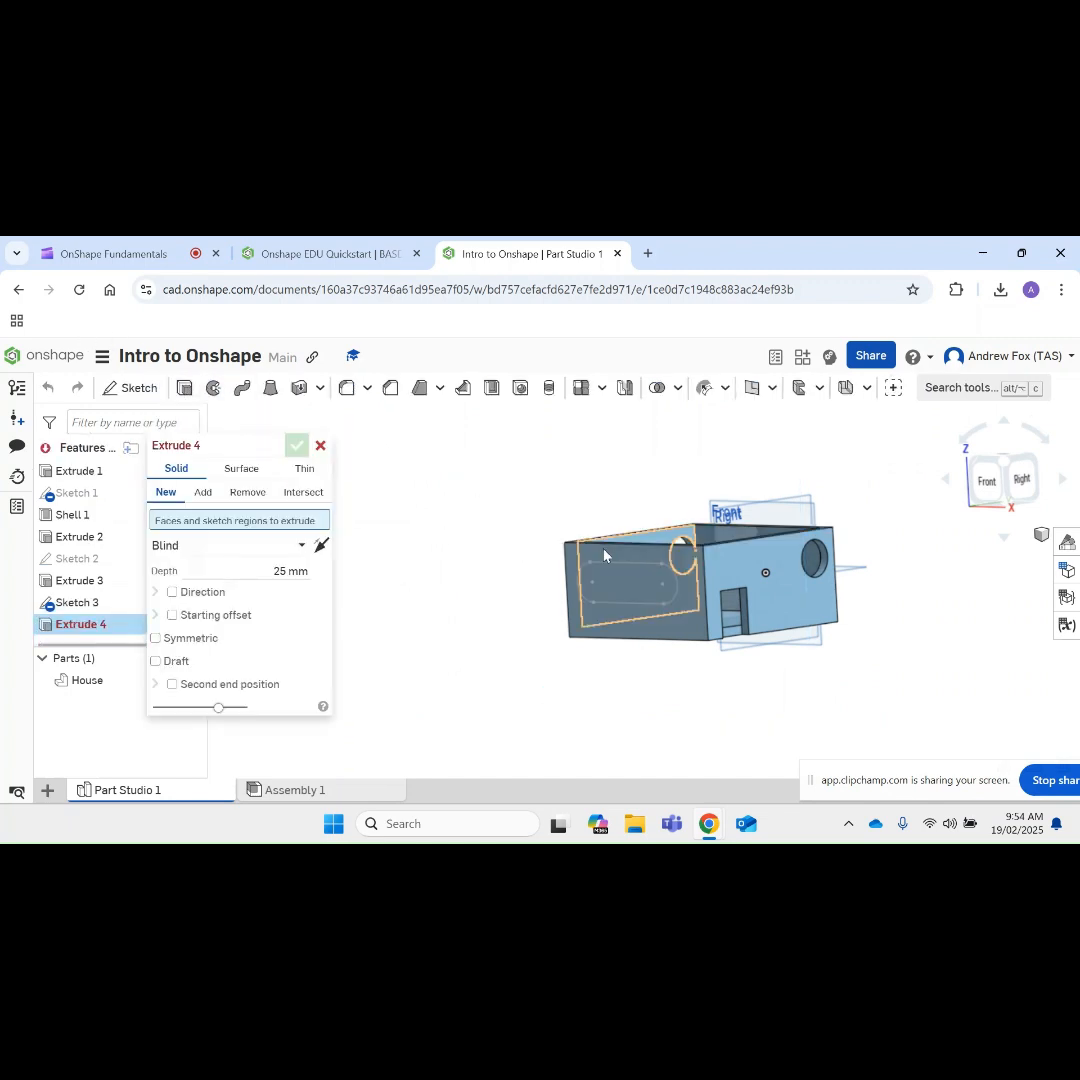
click(601, 569)
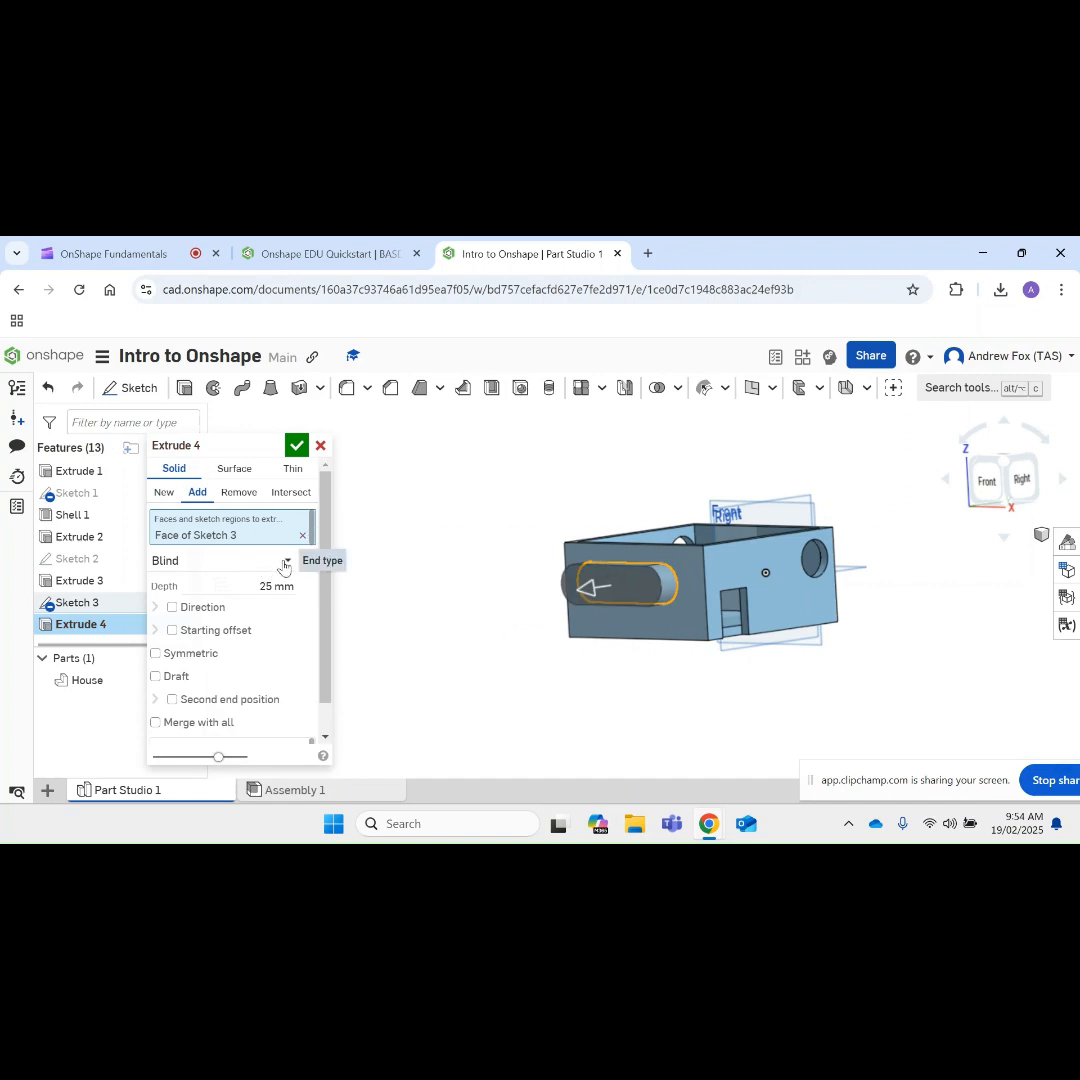
click(285, 564)
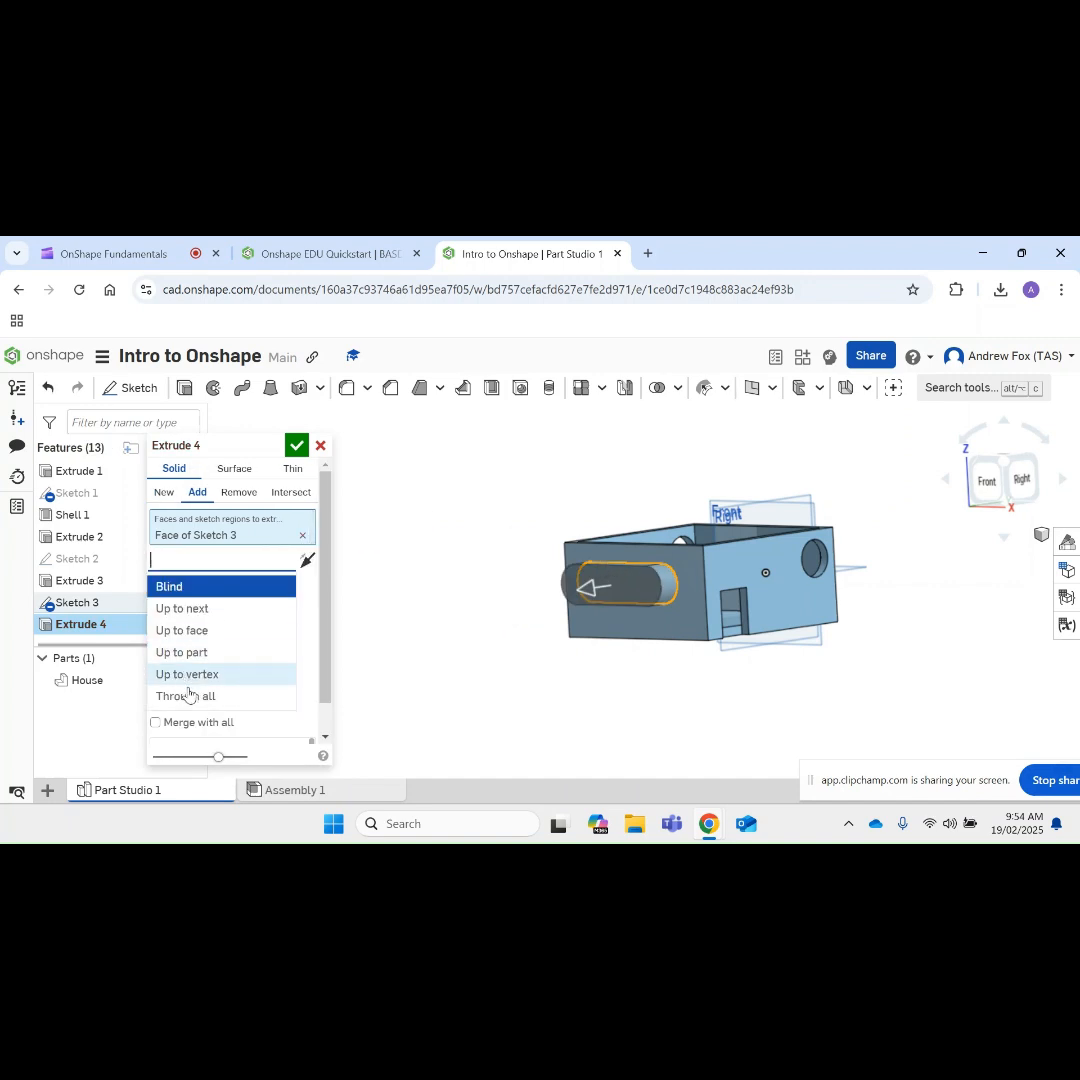
click(187, 696)
click(238, 492)
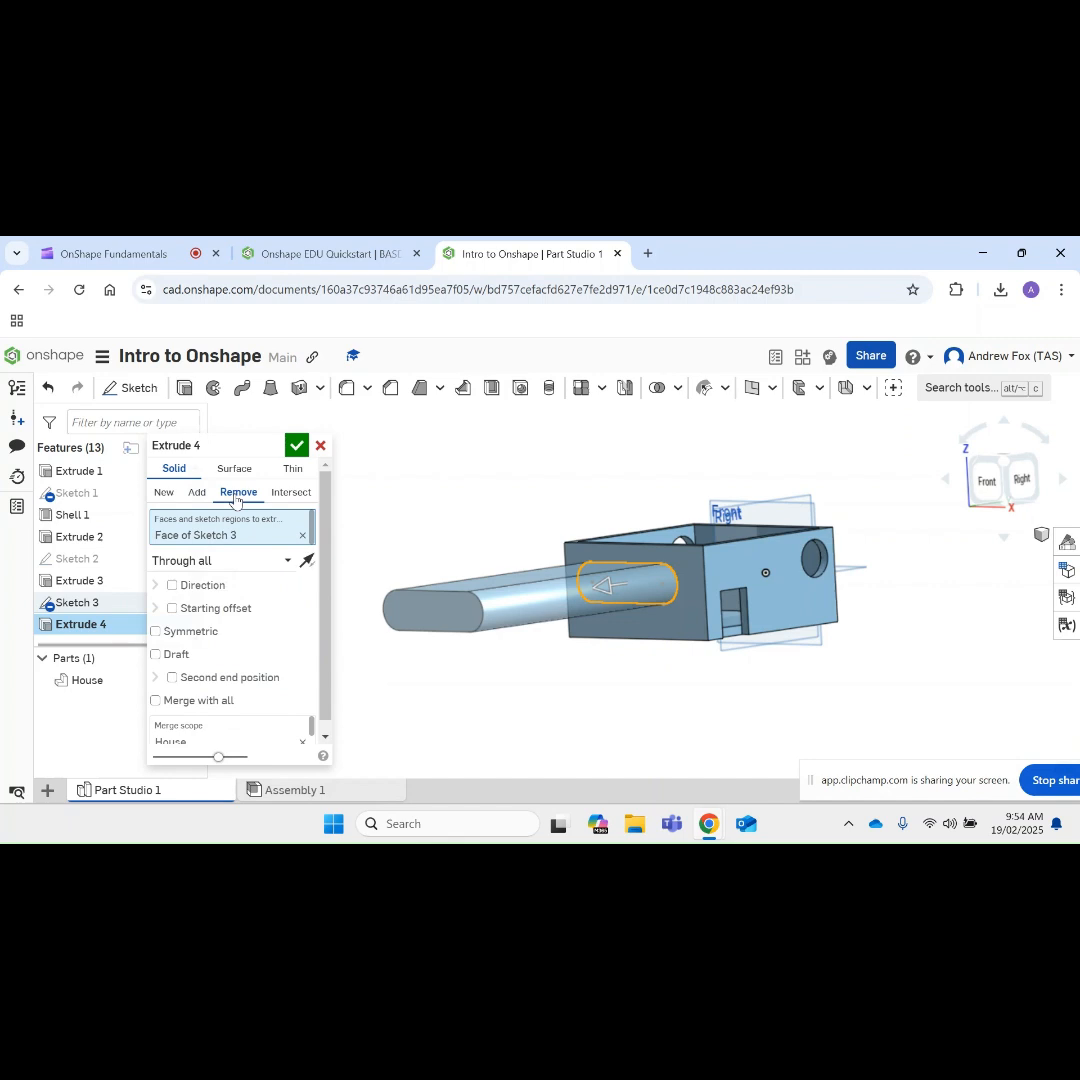
click(296, 445)
Step: Hide the House part and start a sketch on the Right plane
right_drag(349, 492, 664, 522)
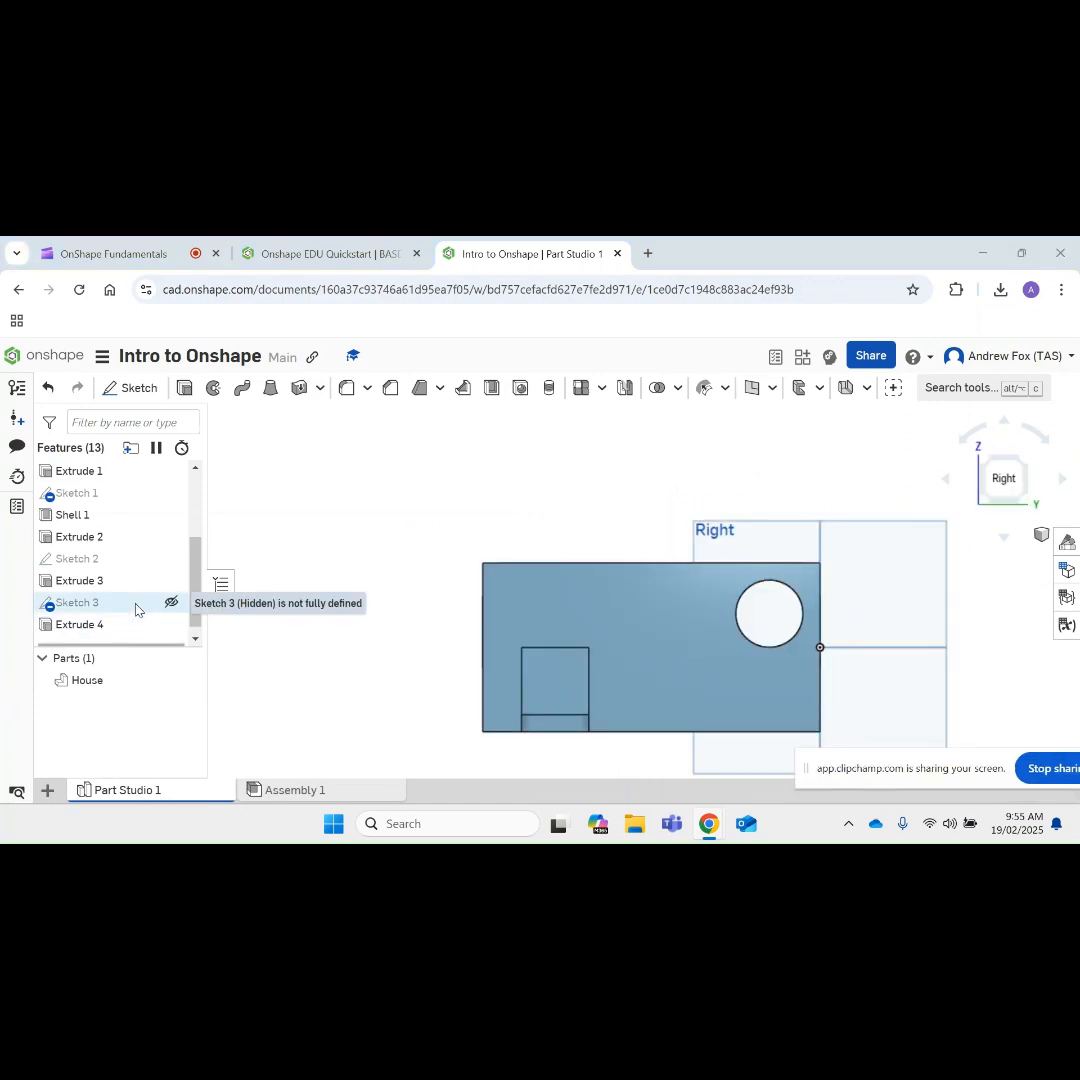
click(185, 680)
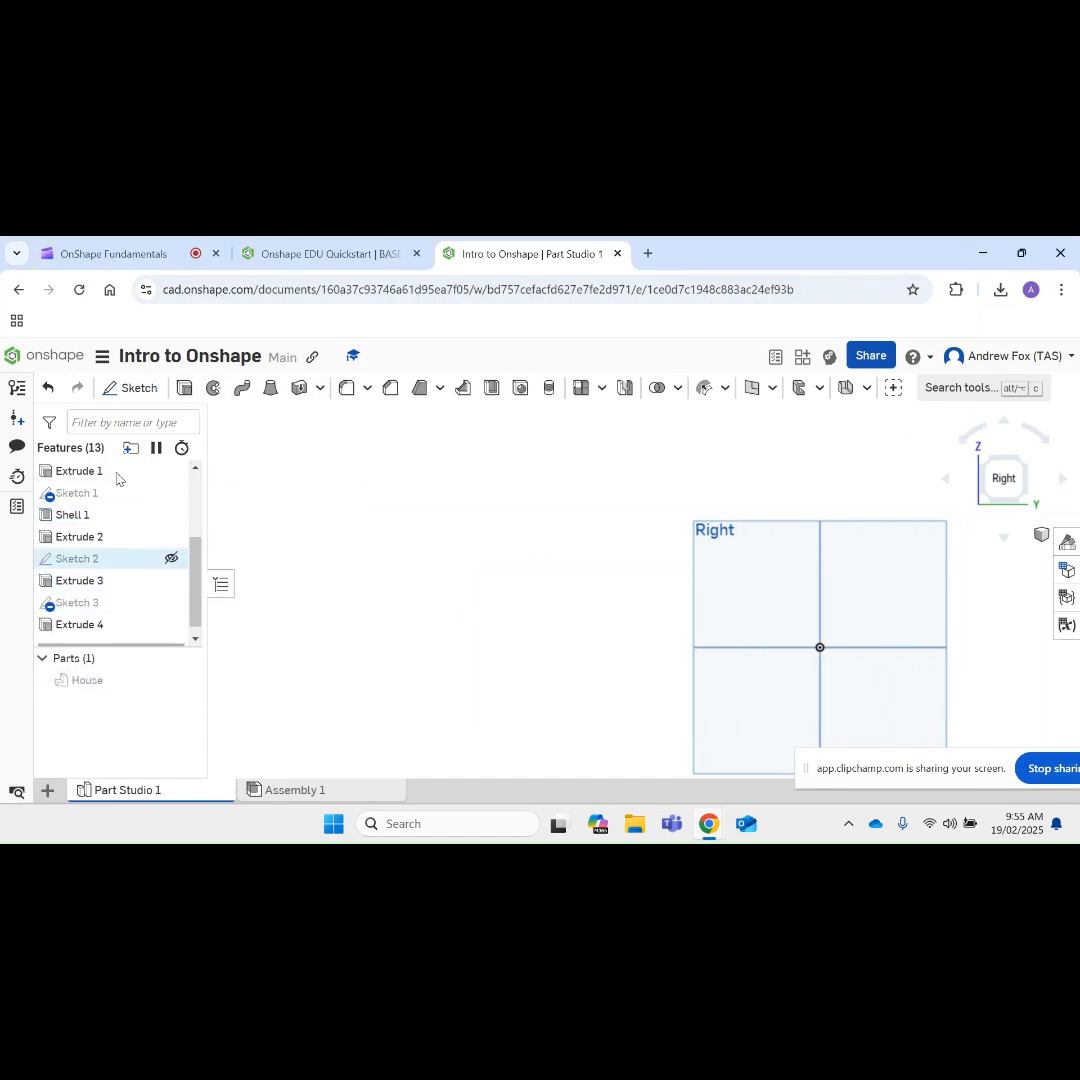
click(132, 389)
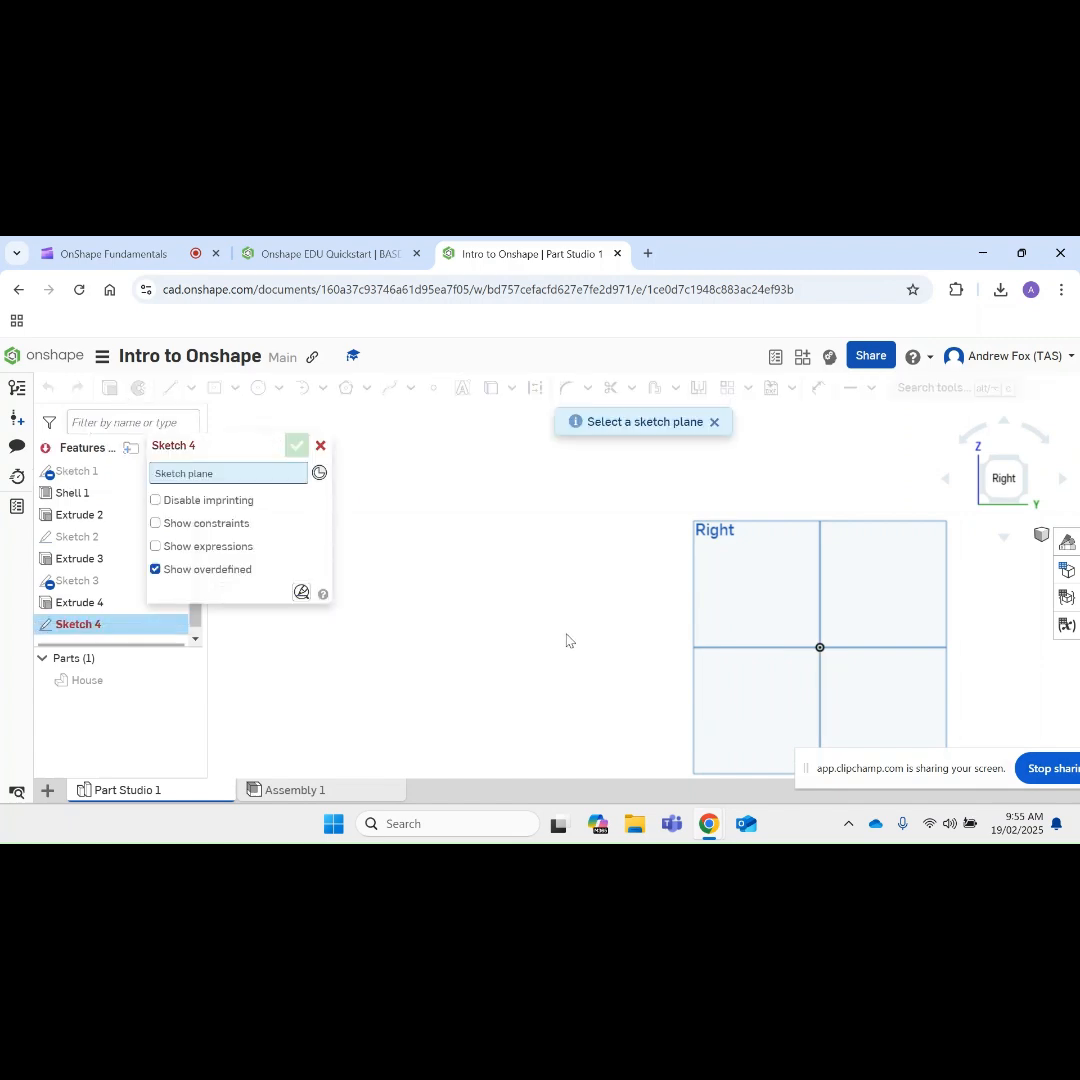
scroll(568, 590, down, 3)
scroll(844, 631, up, 3)
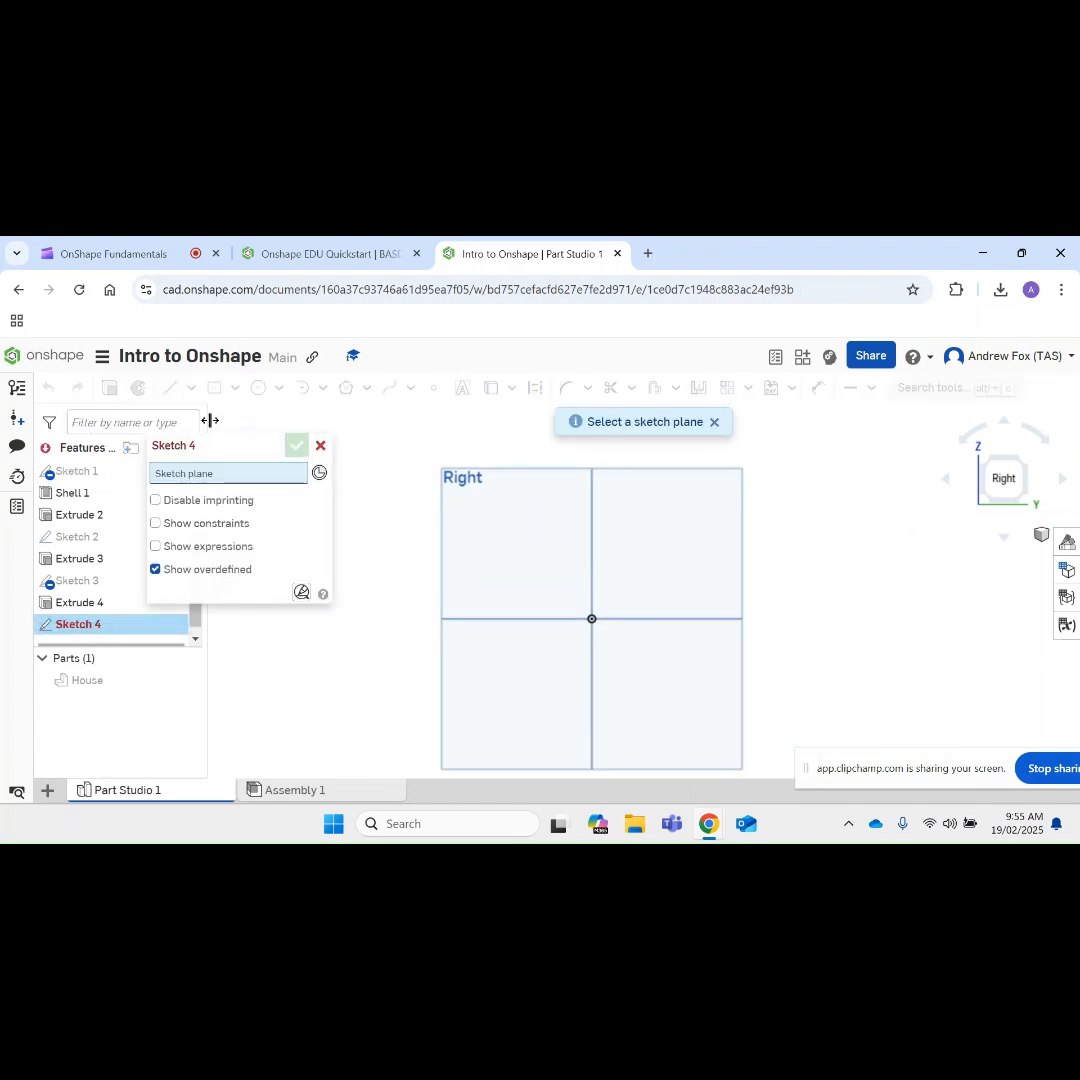
click(462, 540)
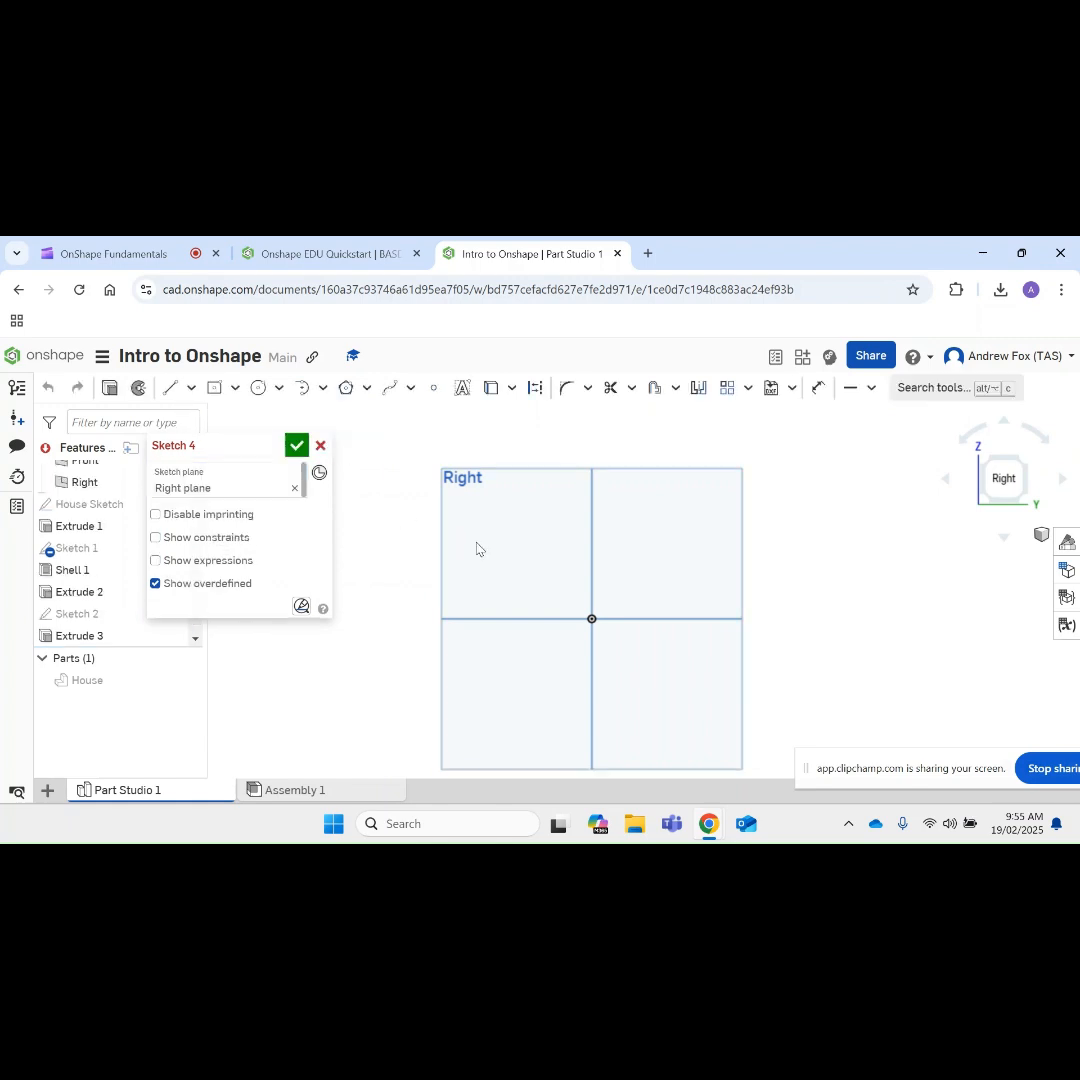
Step: Draw a closed triangle with a horizontal base about 149 mm long through the origin and sloping sides of about 100 mm and 102 mm
click(172, 390)
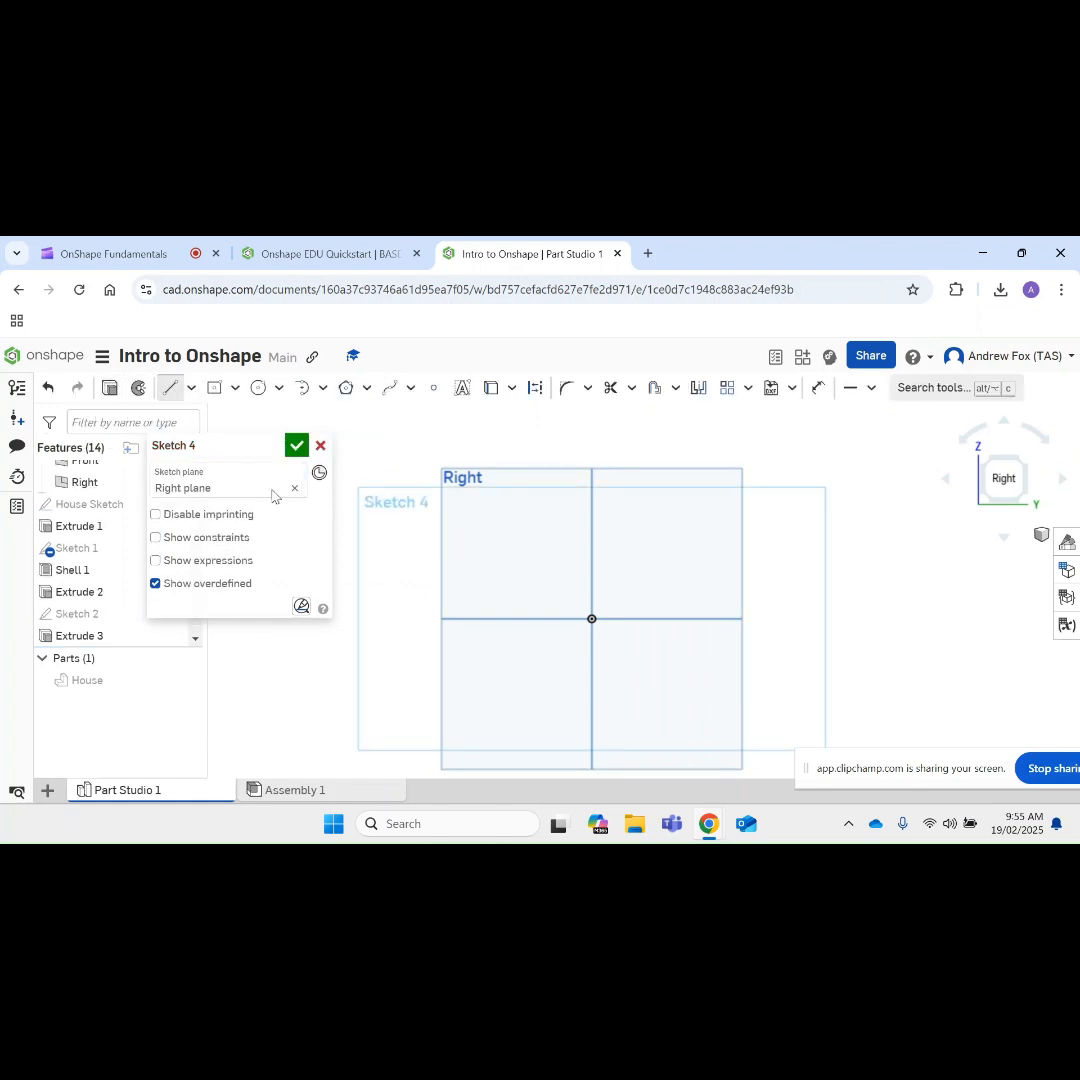
click(444, 618)
click(591, 482)
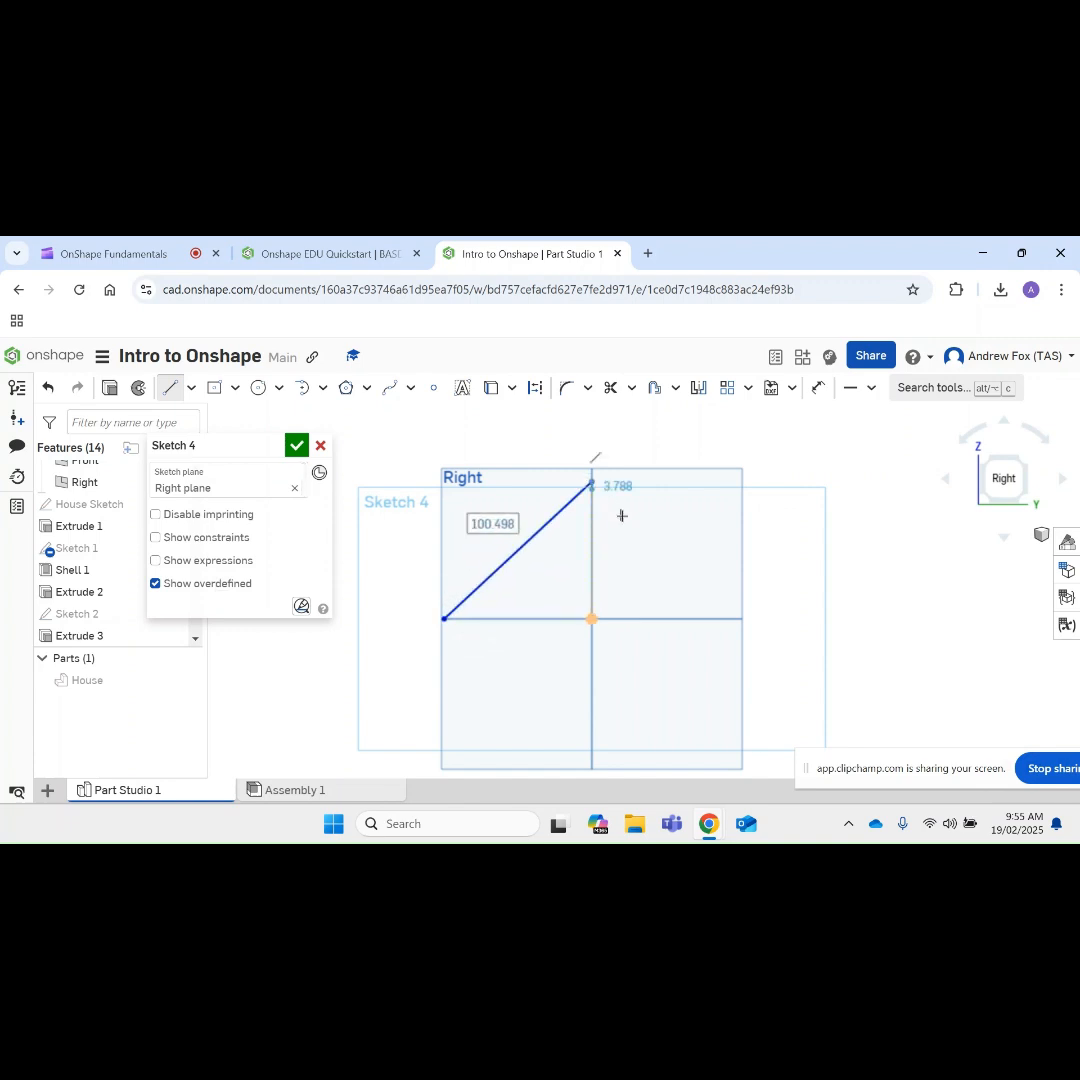
click(743, 618)
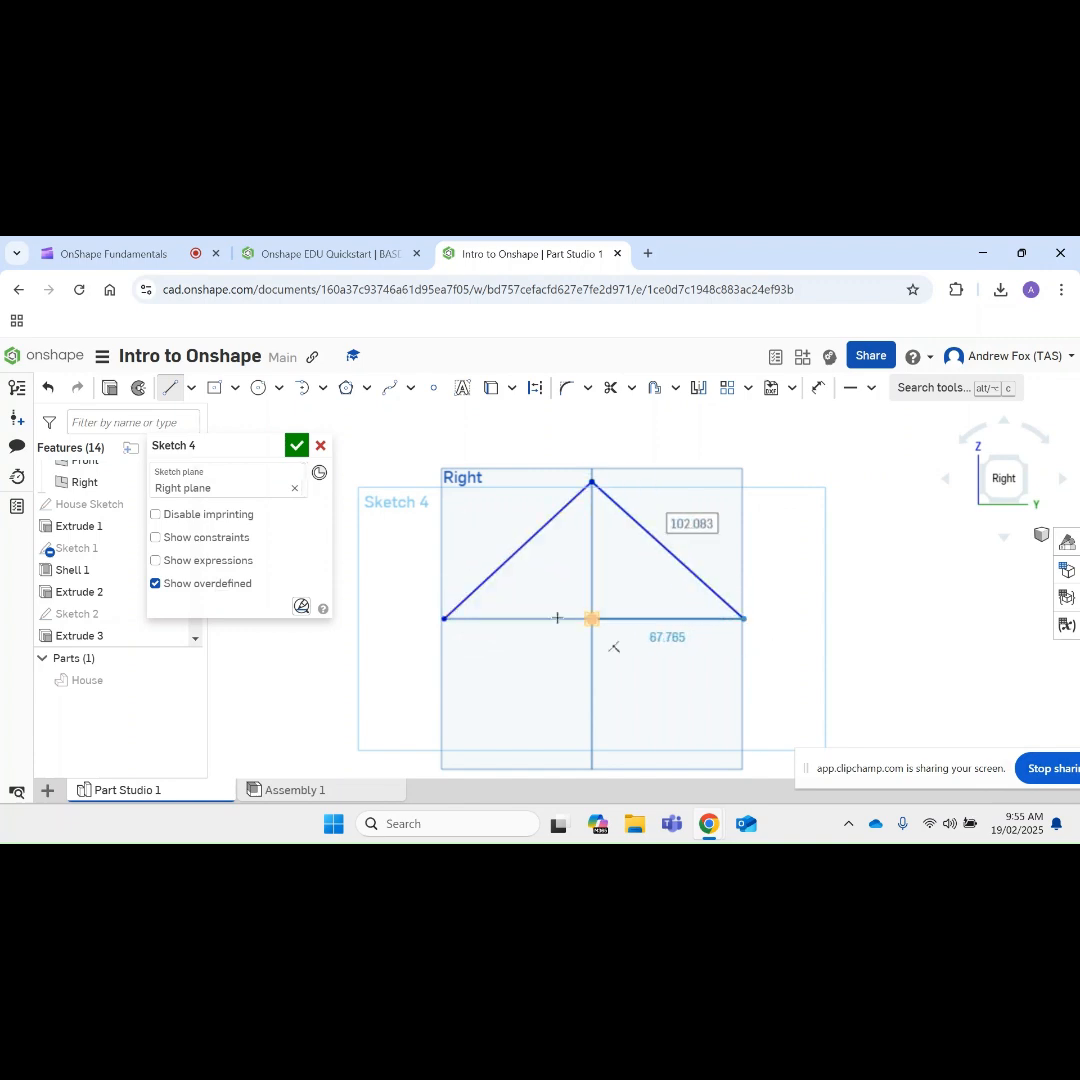
click(445, 619)
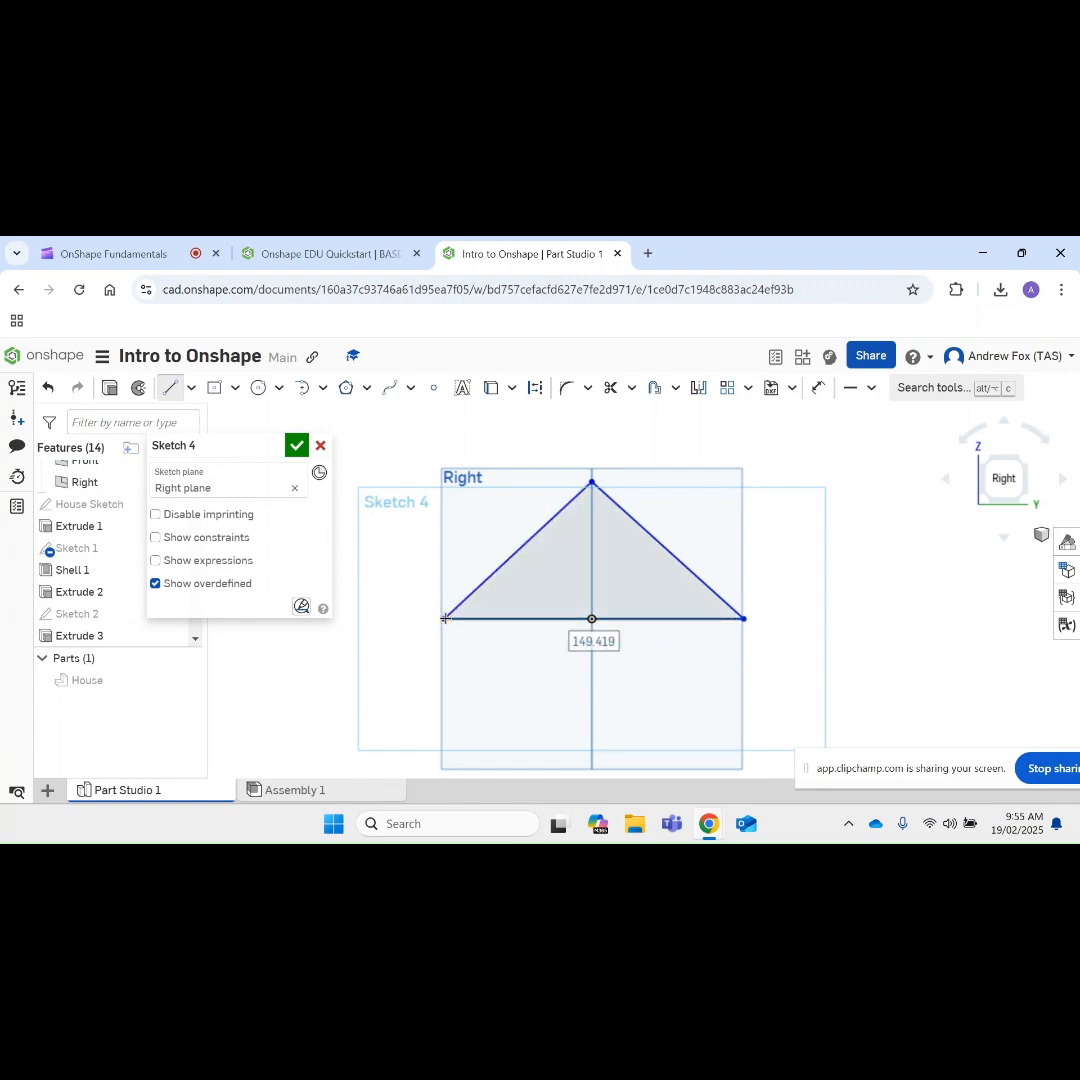
Step: Set the triangle's base length to 200 mm and finish the sketch
text(200)
key(Return)
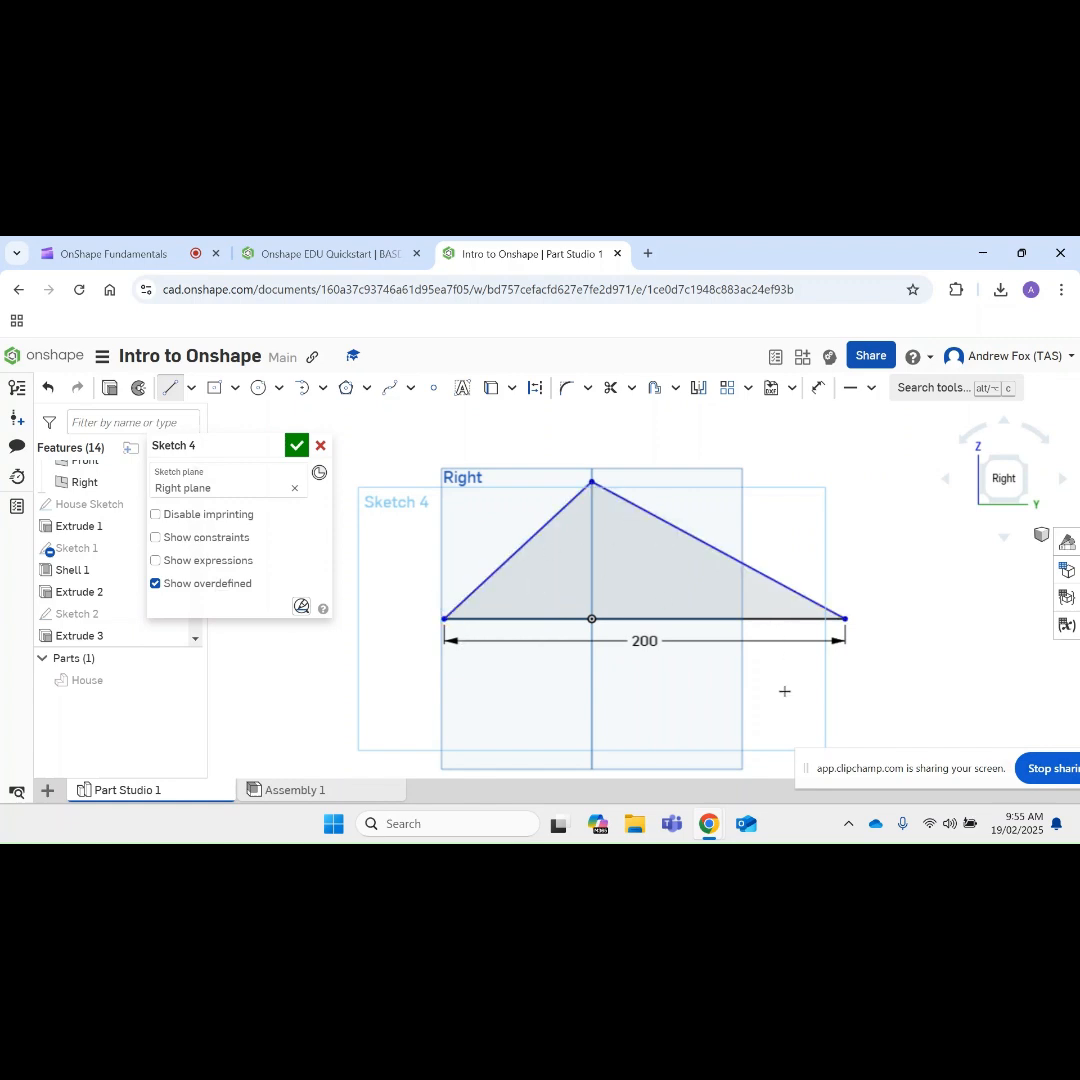
right_drag(785, 691, 718, 699)
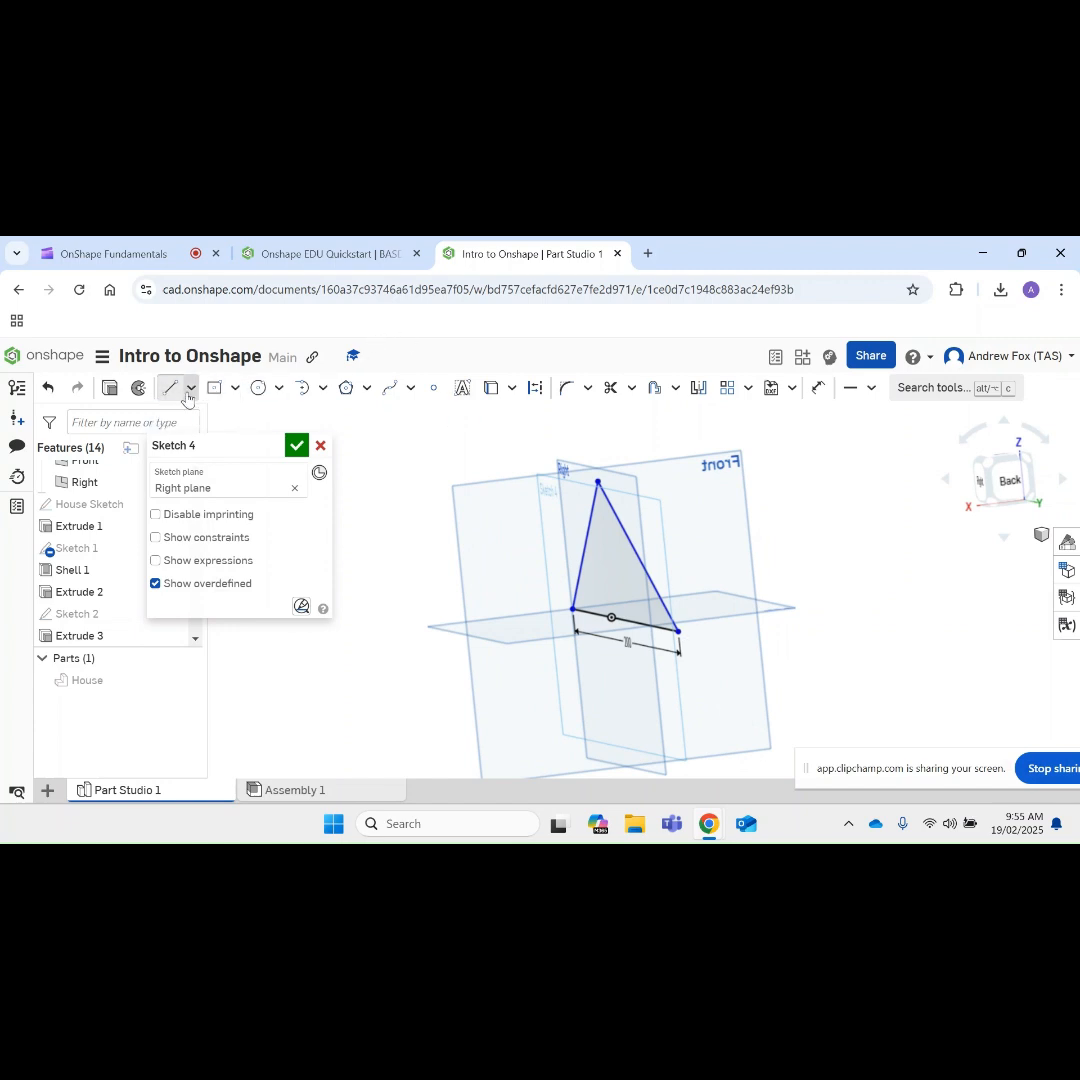
click(296, 447)
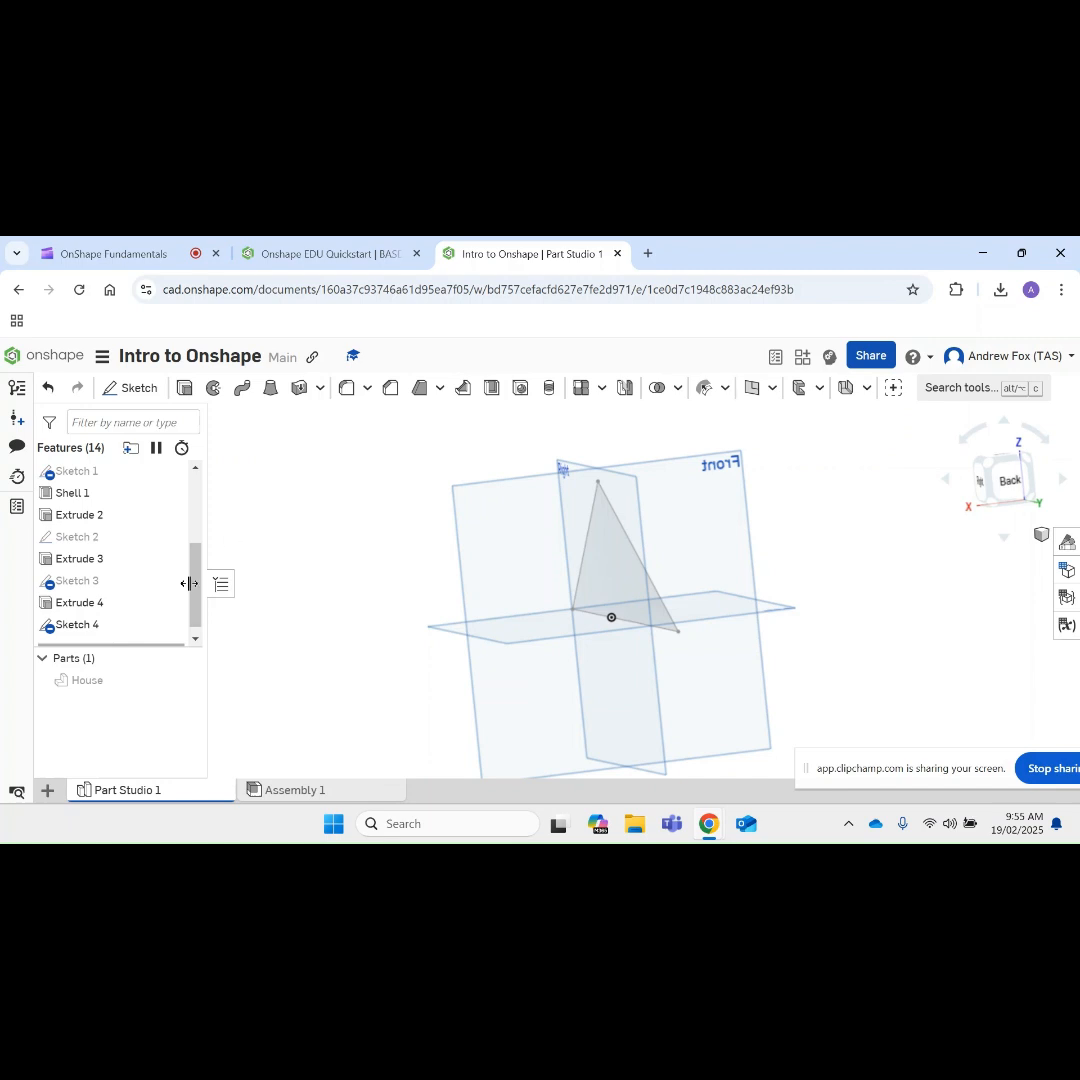
Step: Rename the triangle sketch as Roof
right_click(71, 630)
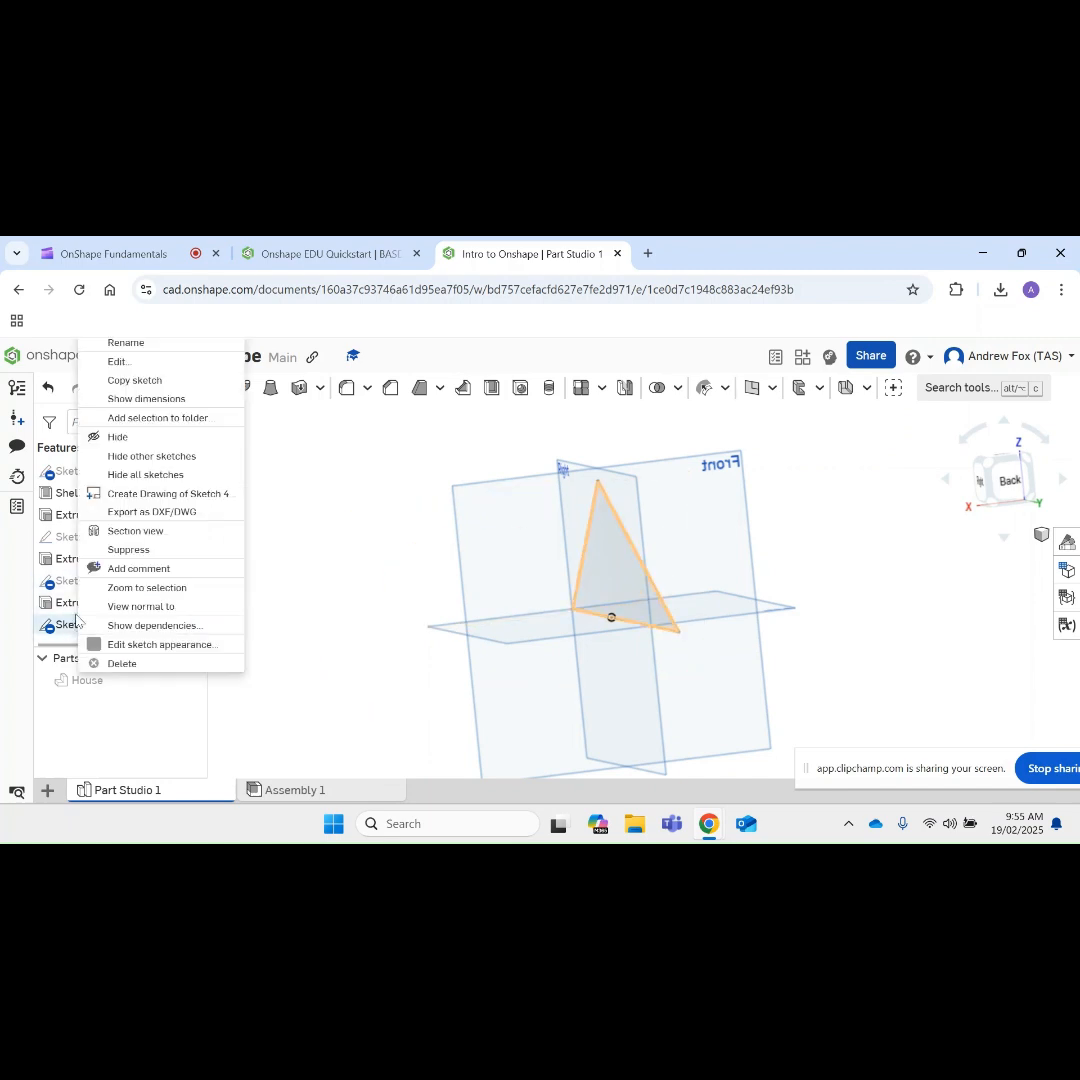
click(125, 342)
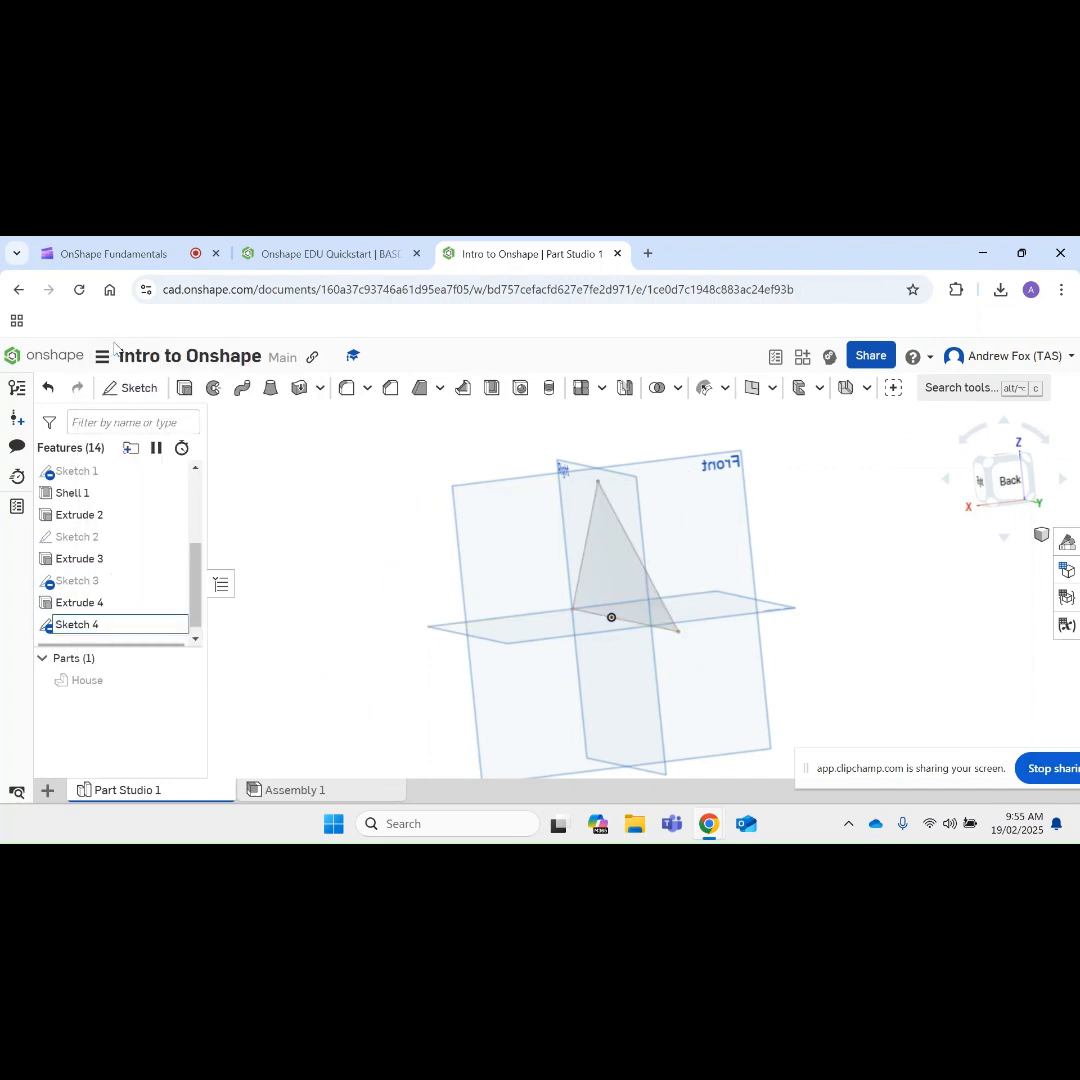
text(Ro)
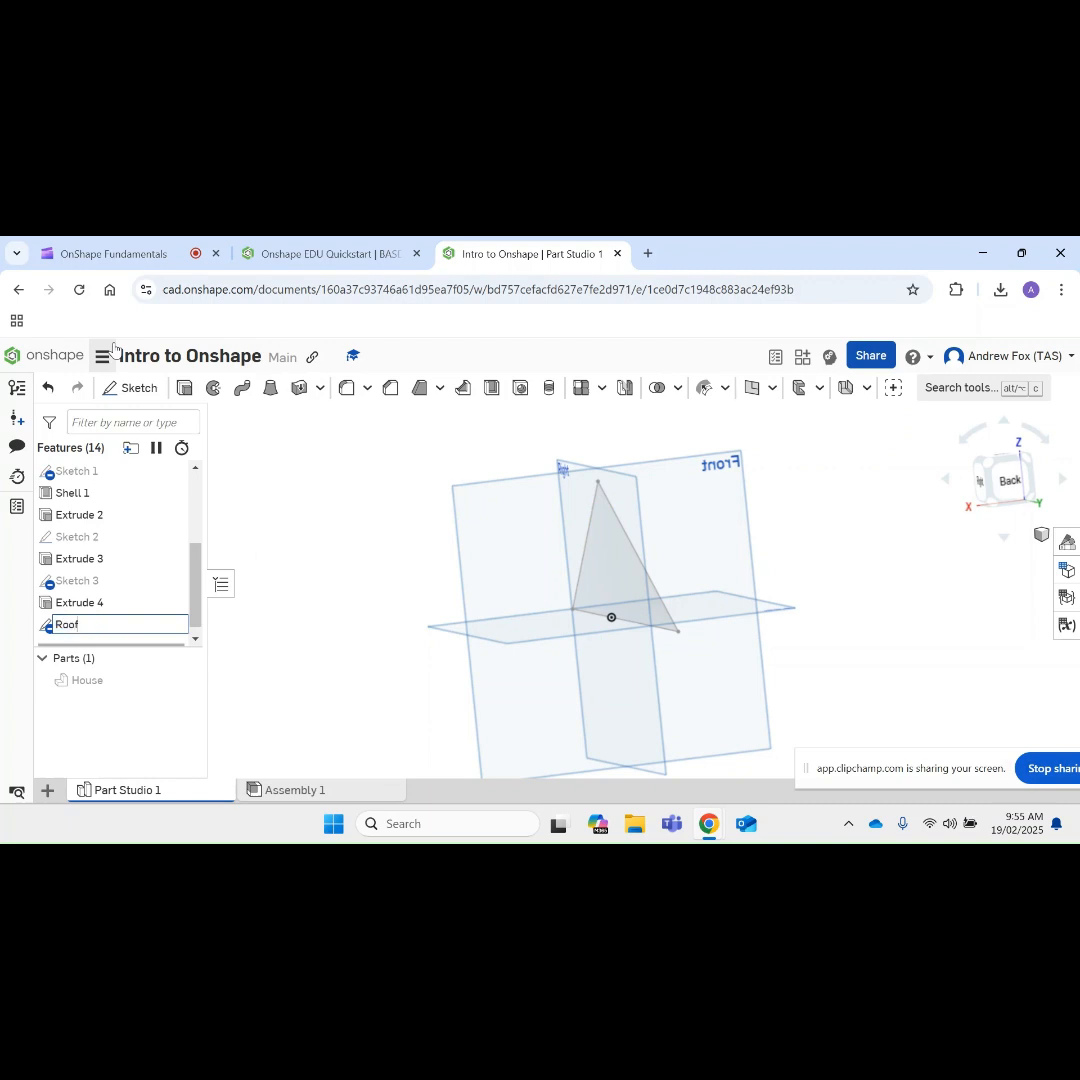
text(of)
key(Return)
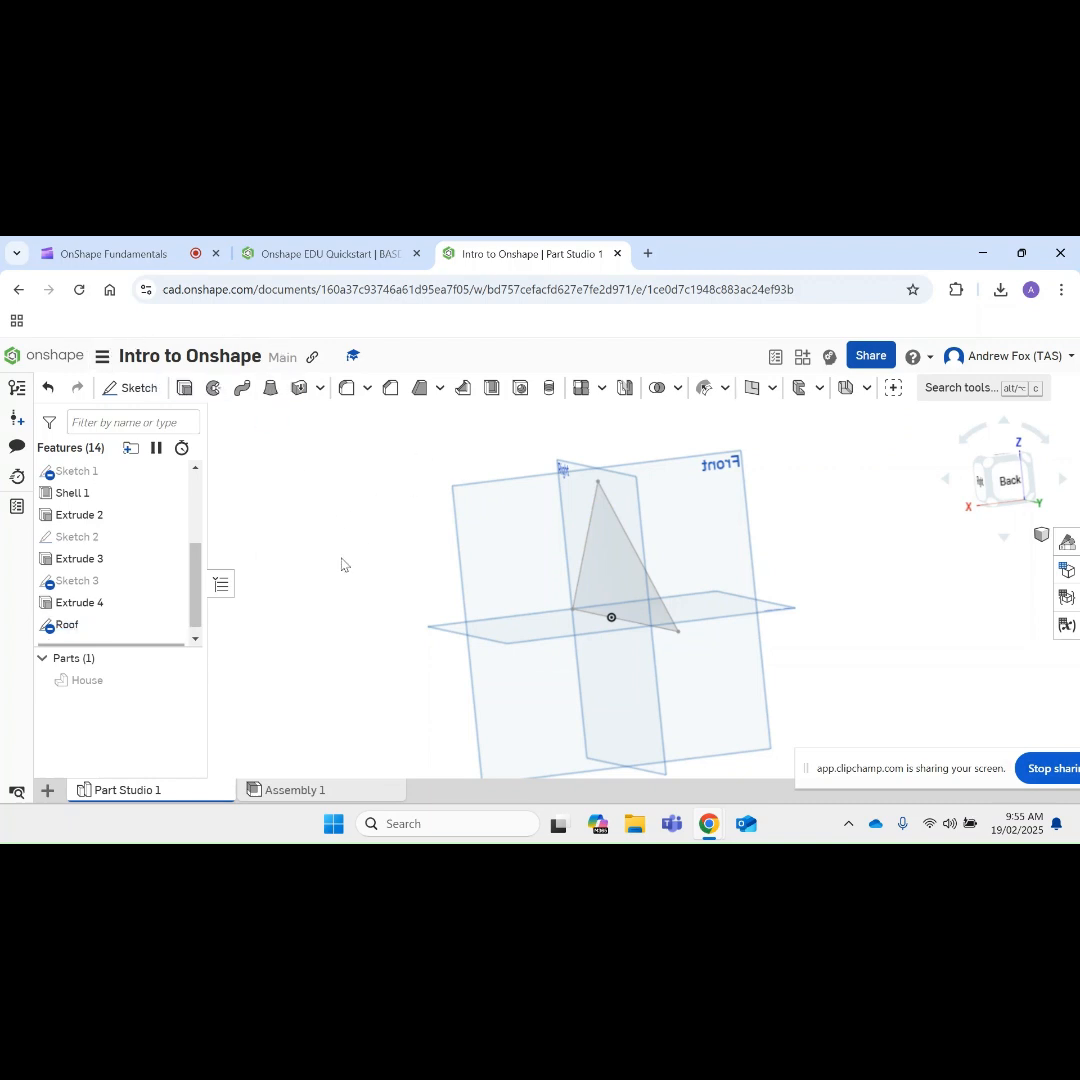
Step: Set up a new blind extrusion of the Roof sketch region with a depth of 200 mm
click(184, 388)
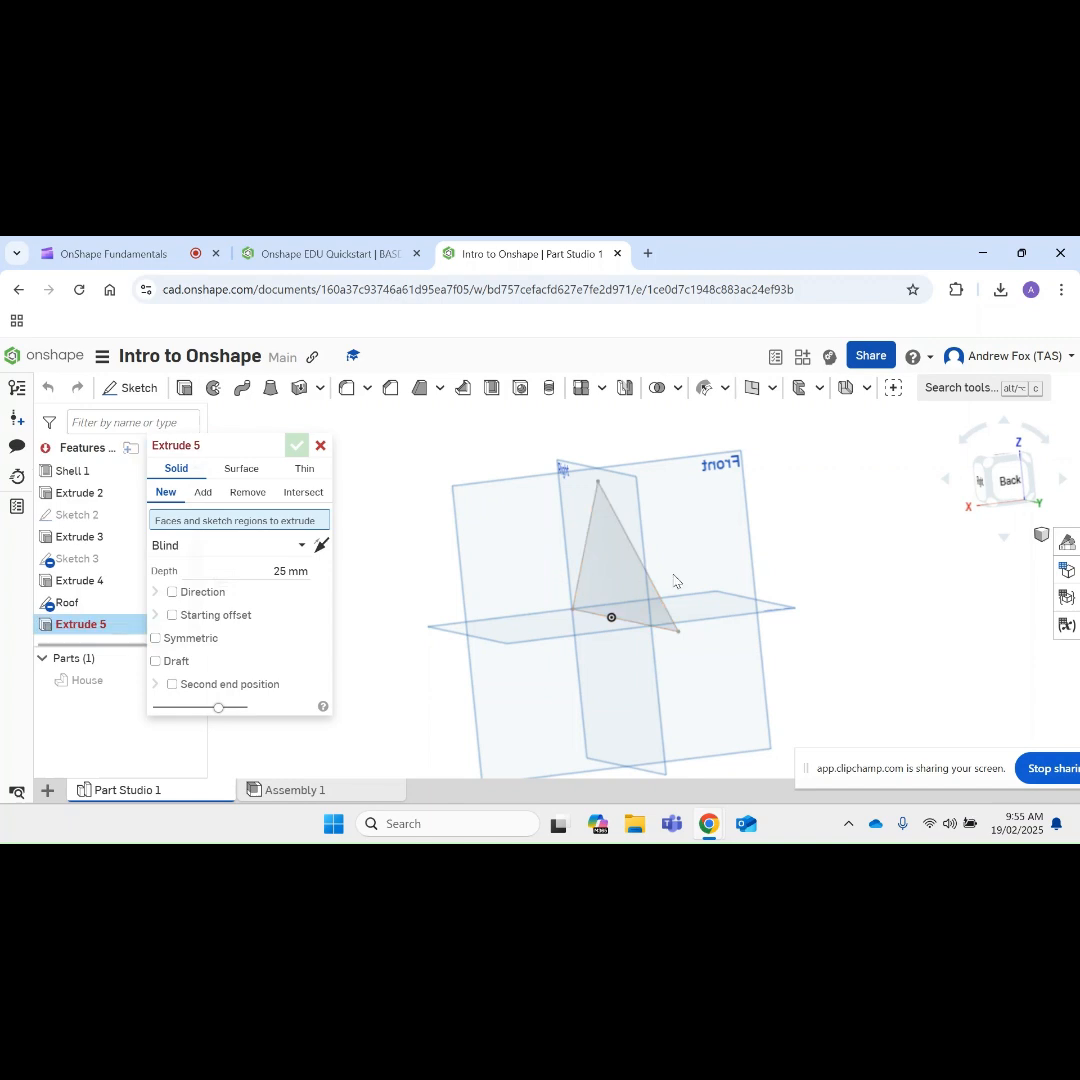
click(612, 578)
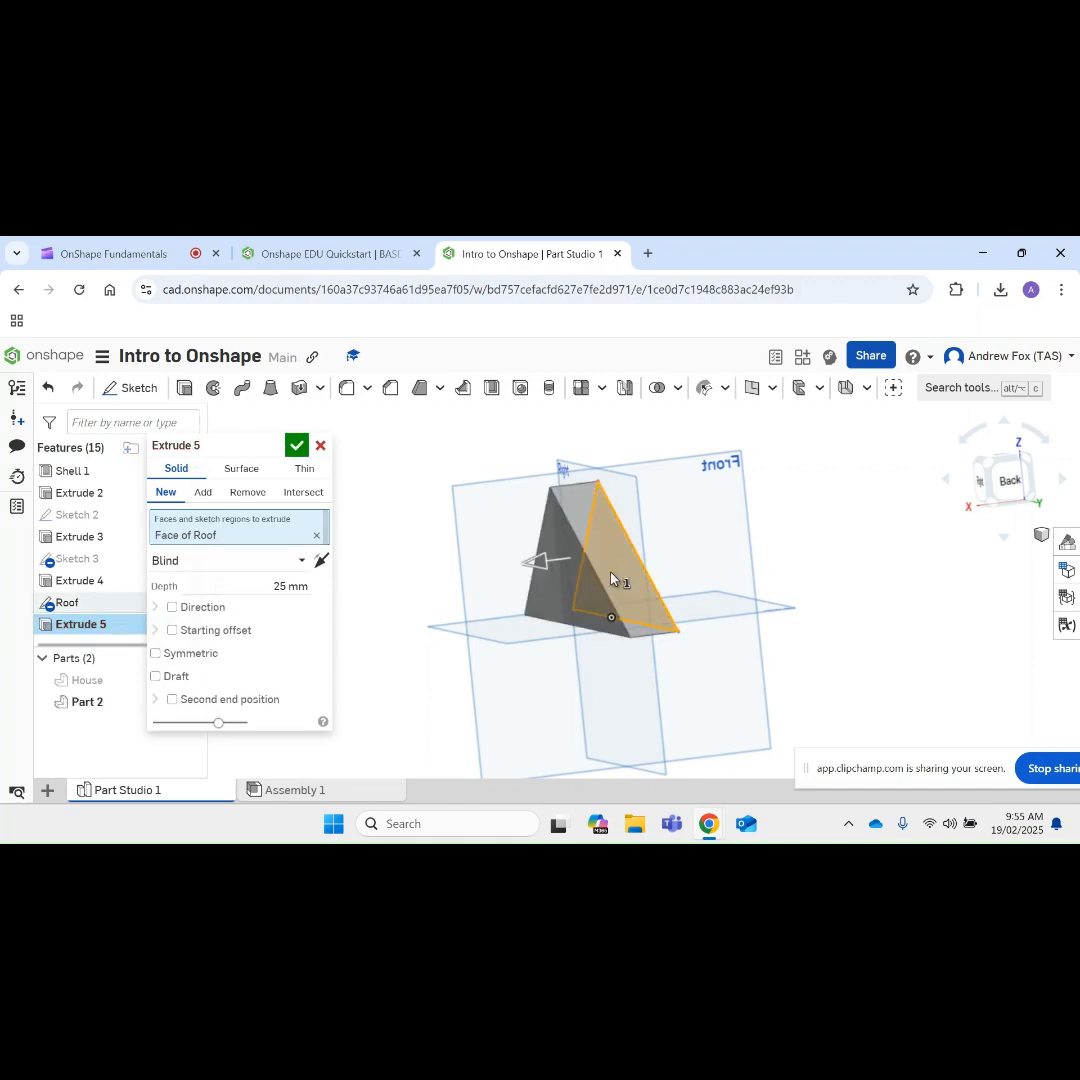
click(304, 586)
text(200)
key(Return)
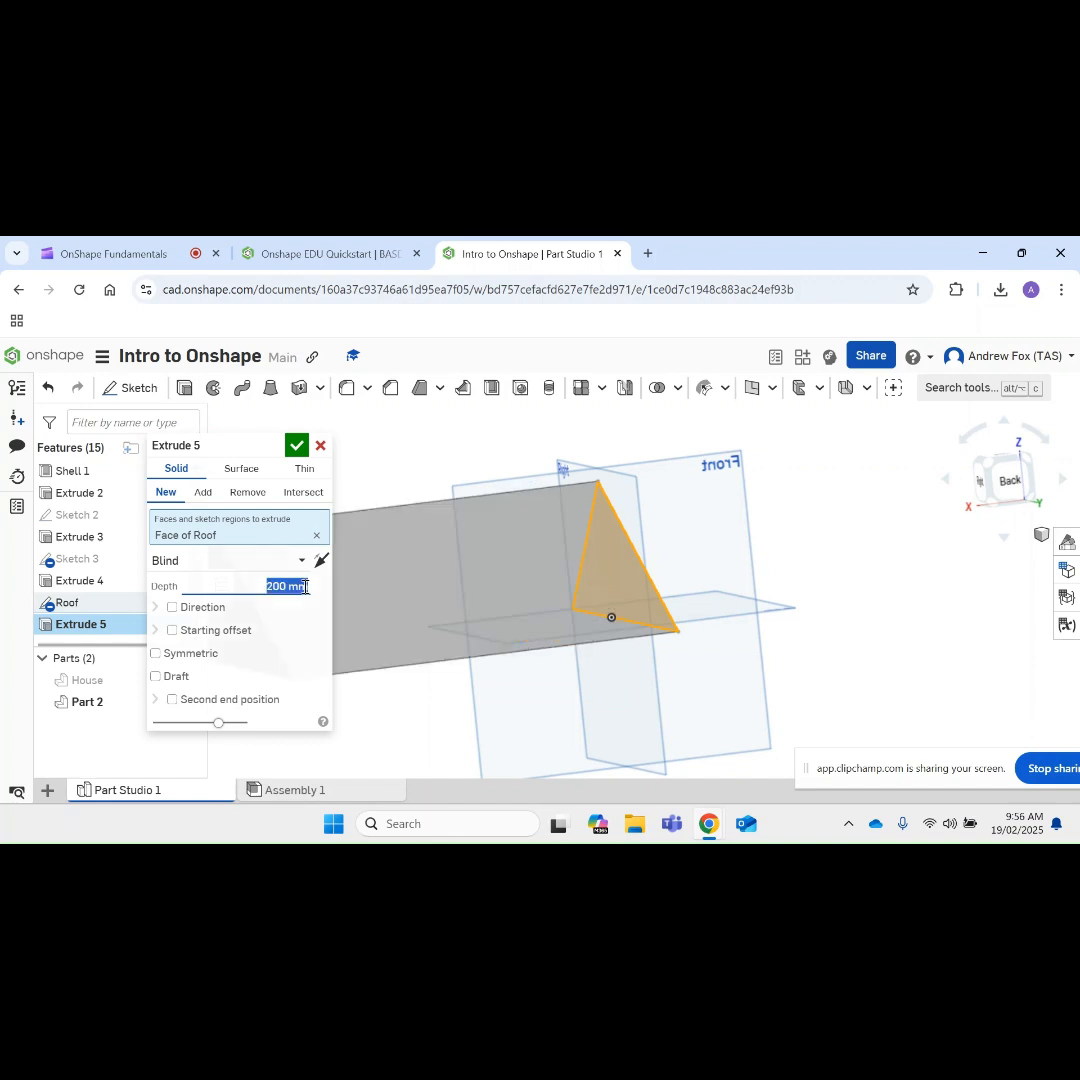
Step: Make the roof extrusion a Thin type using the Roof face with 5 mm wall thickness, and accept it
click(304, 468)
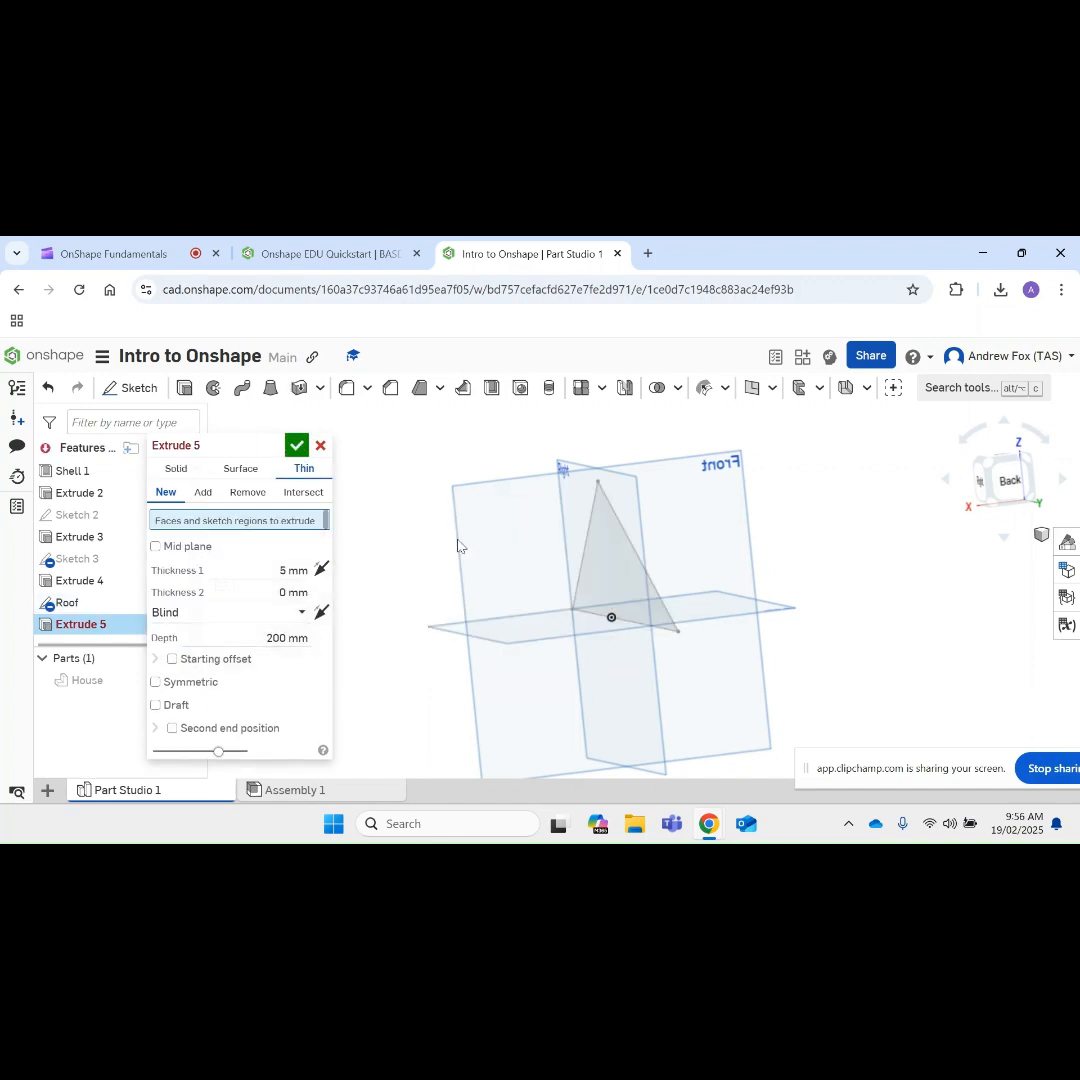
click(634, 588)
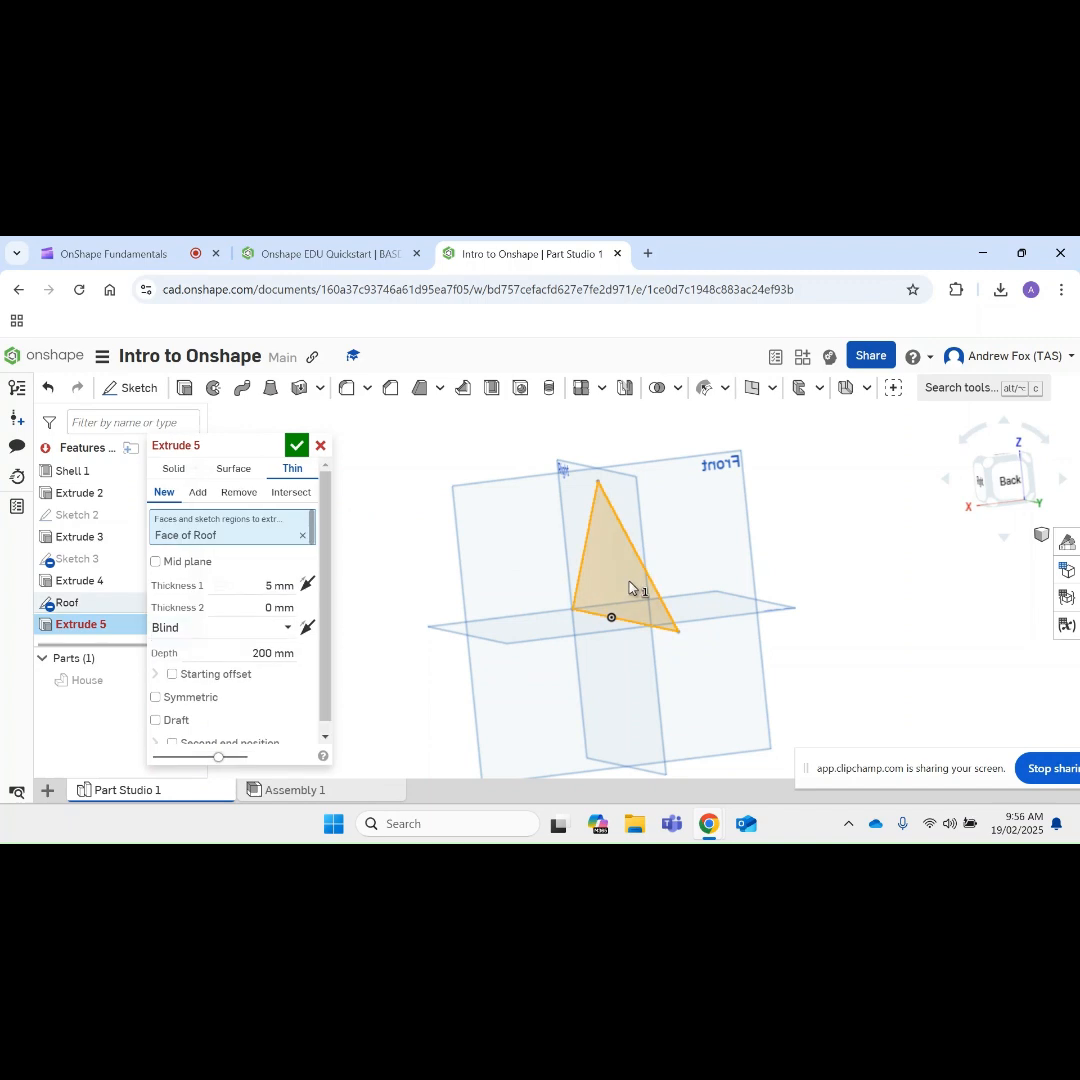
click(296, 445)
mouse_move(659, 566)
right_down()
mouse_move(742, 556)
mouse_move(567, 641)
mouse_move(490, 646)
right_up()
scroll(741, 561, down, 3)
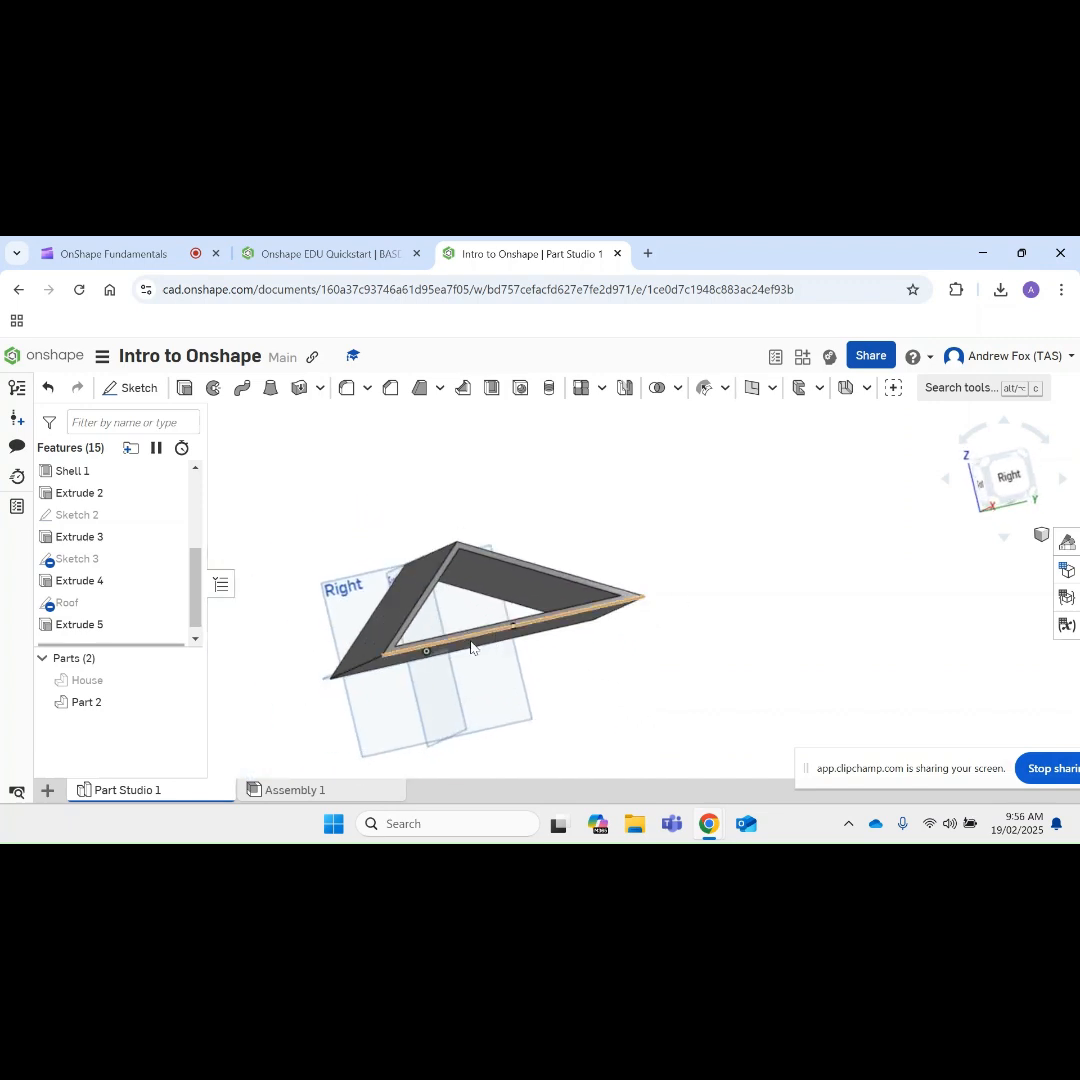
Step: Edit the roof extrusion to try the Surface and Solid types, and return it to Thin
right_click(77, 626)
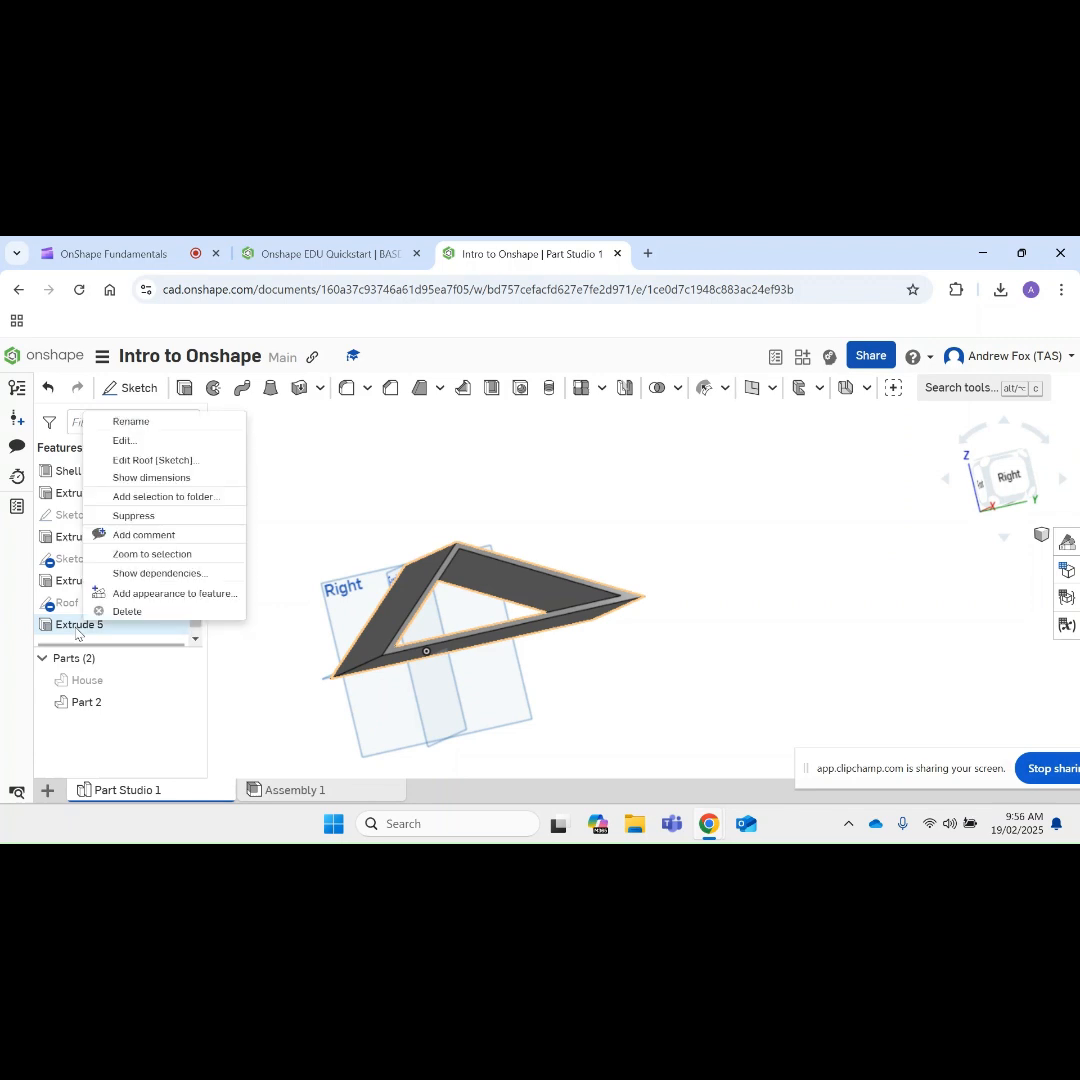
click(125, 440)
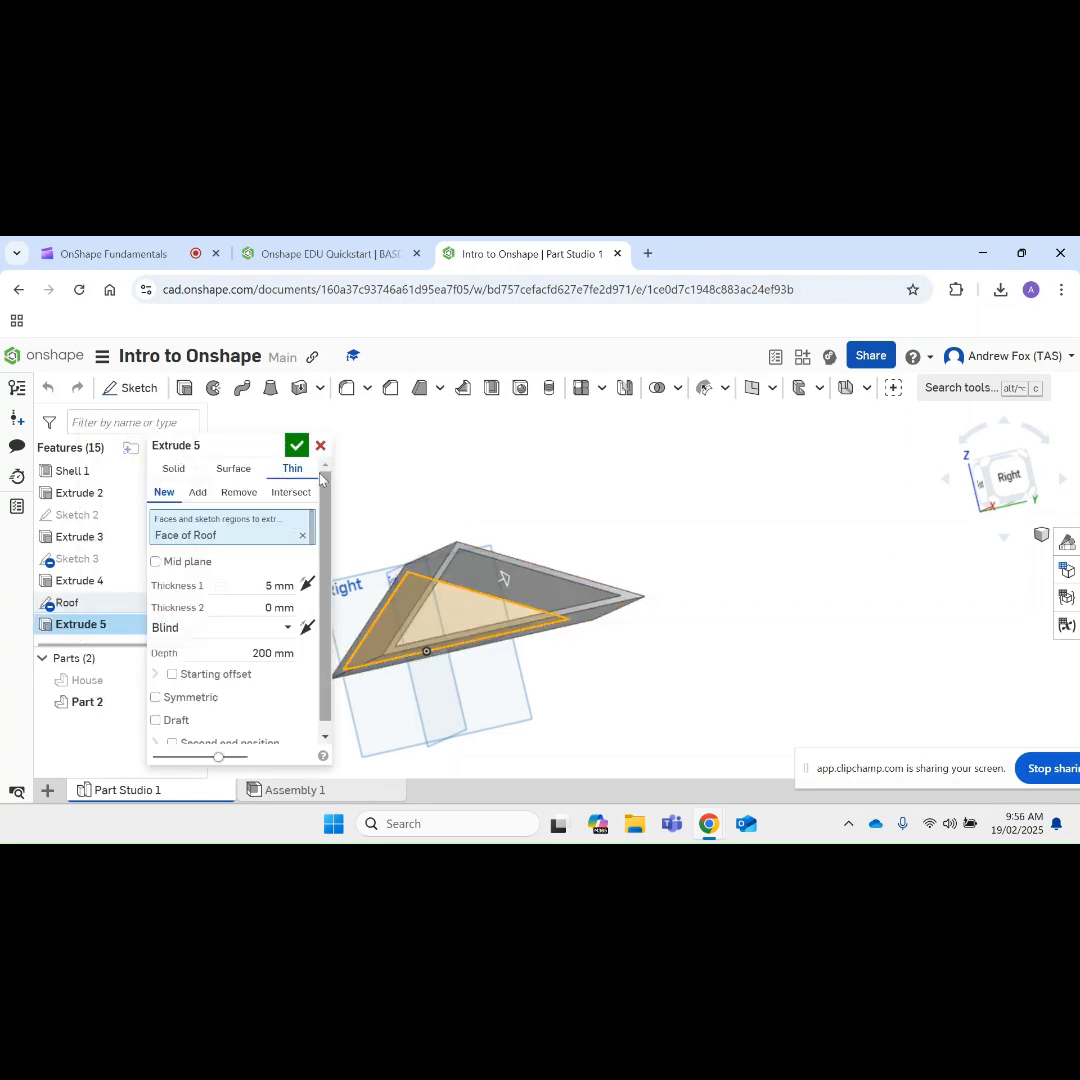
click(238, 470)
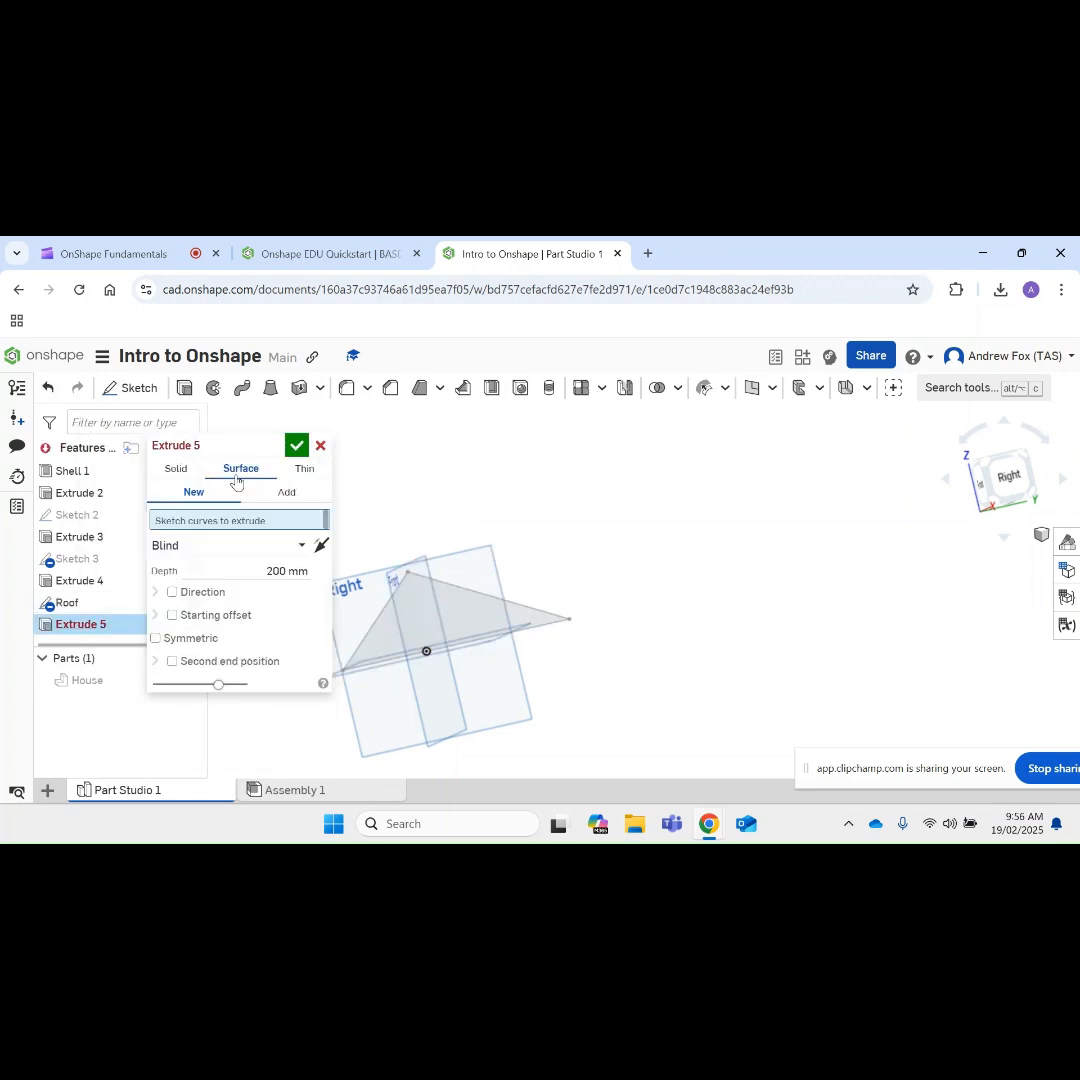
click(168, 469)
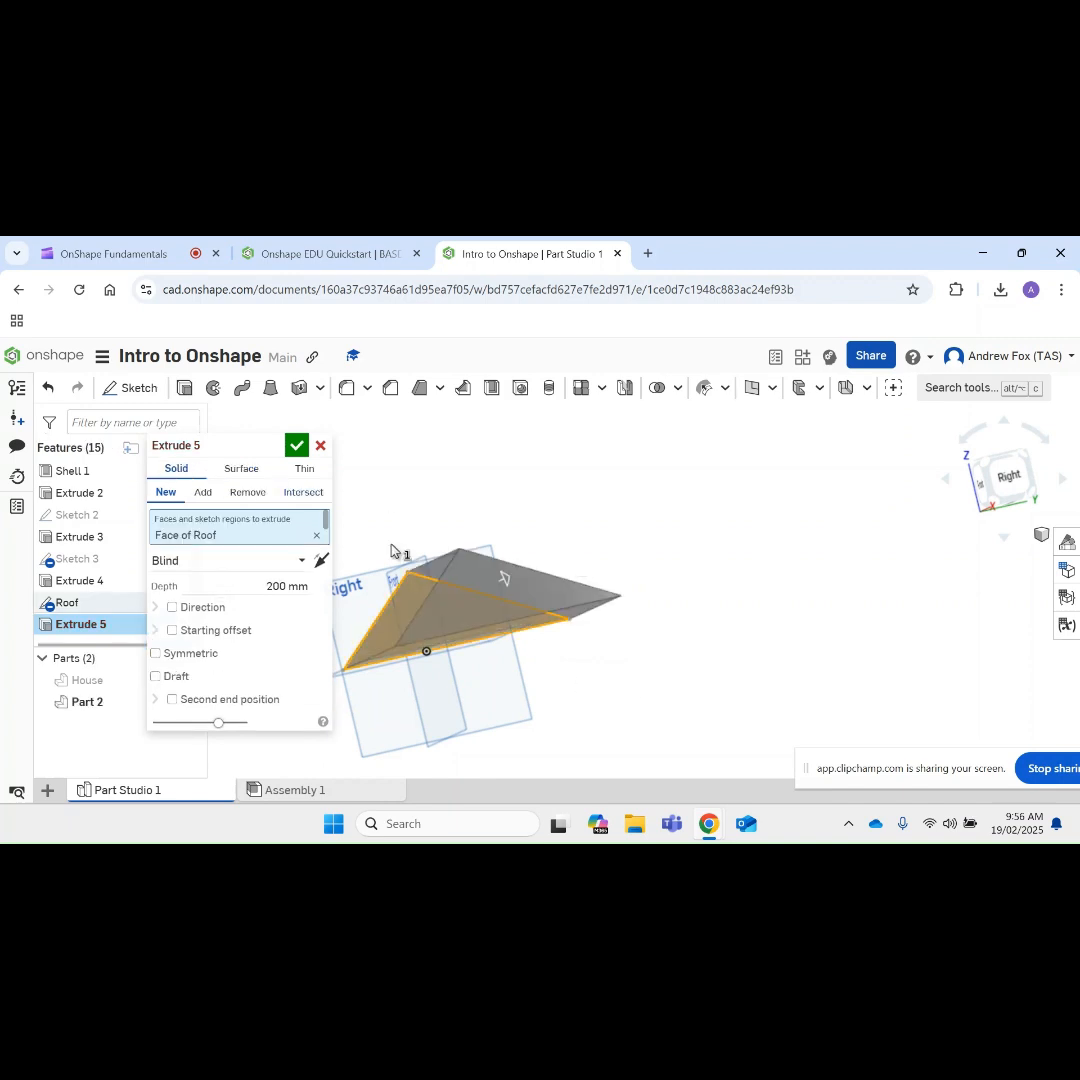
click(305, 469)
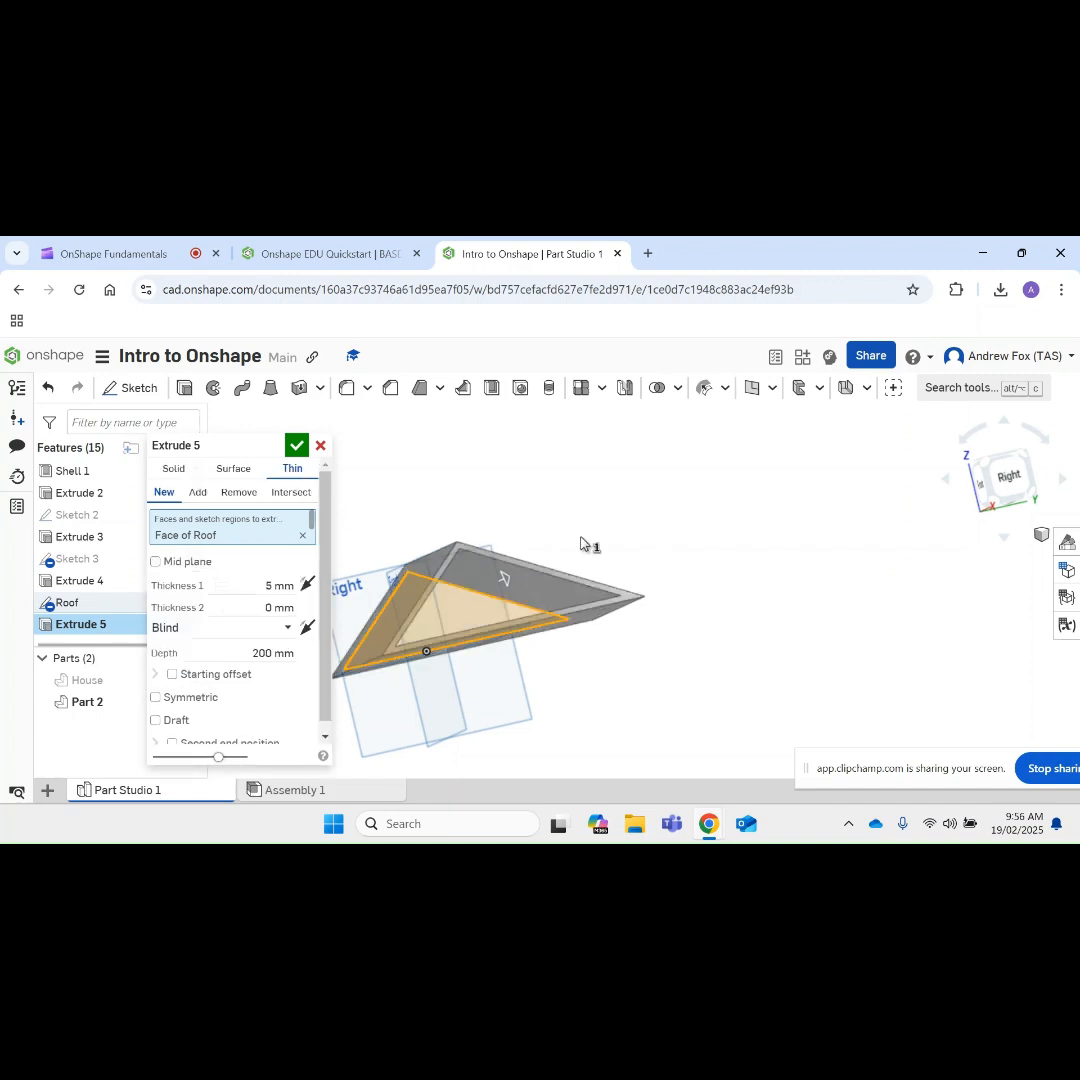
click(297, 446)
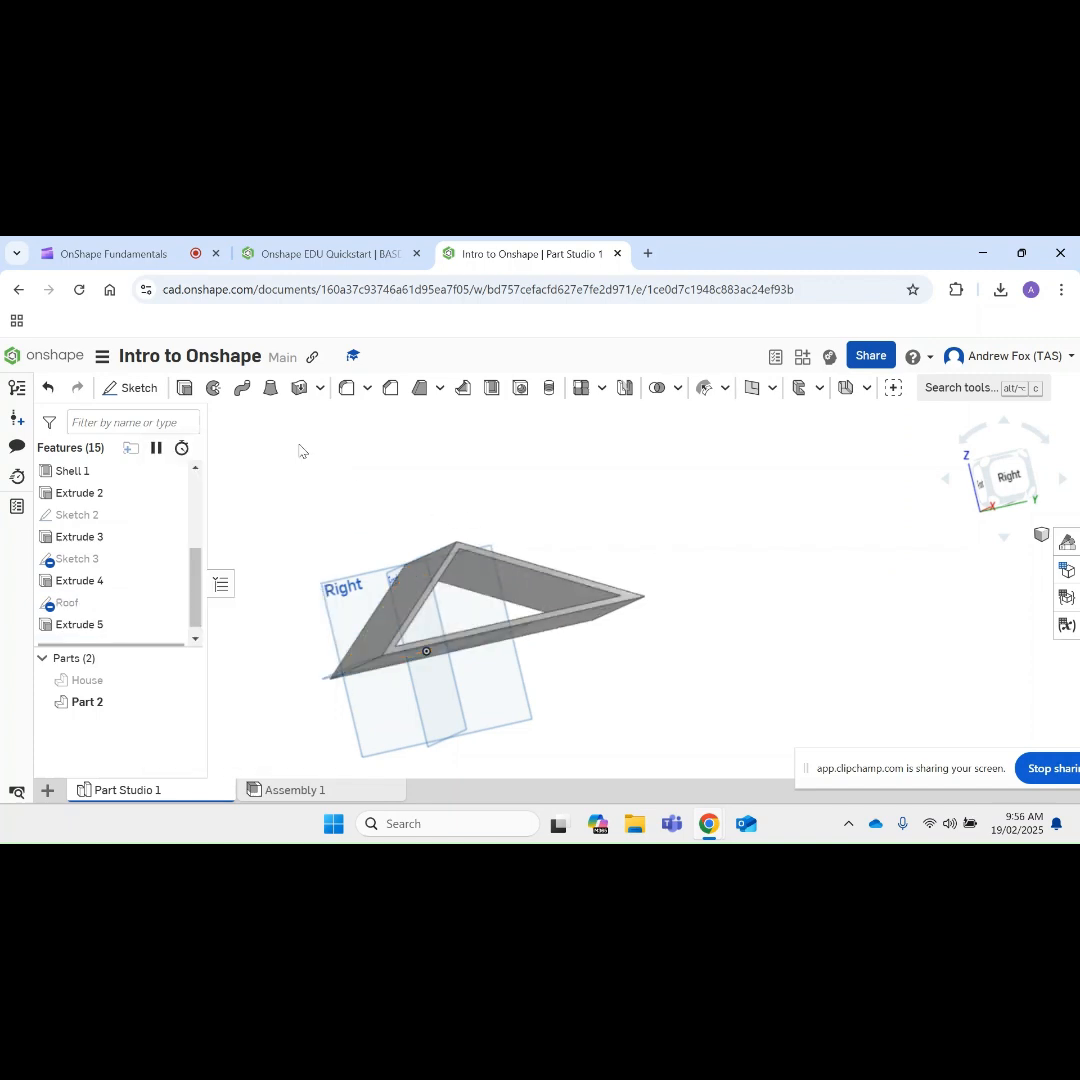
Step: Rename the new part as Roof and show the House part again
right_click(86, 702)
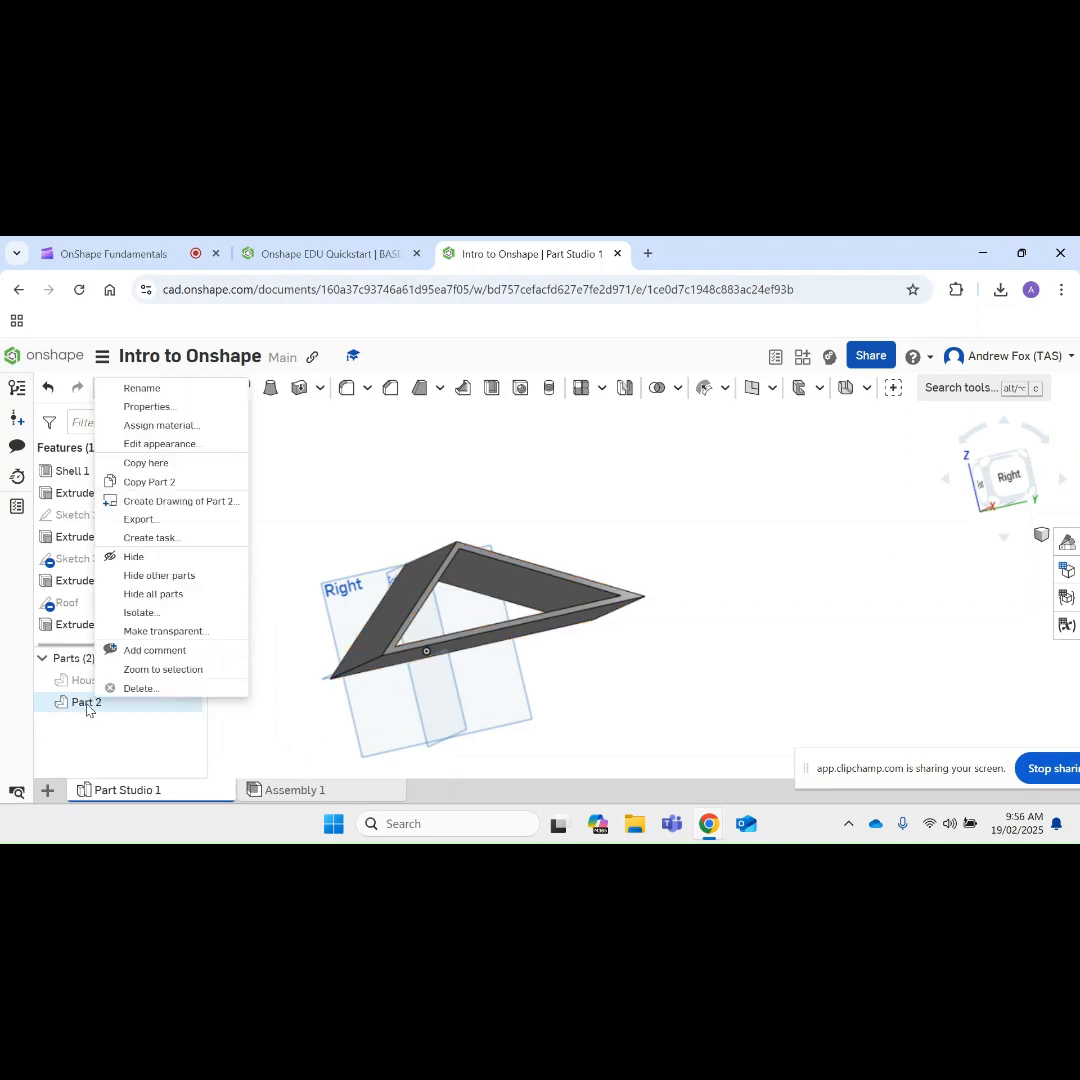
click(143, 390)
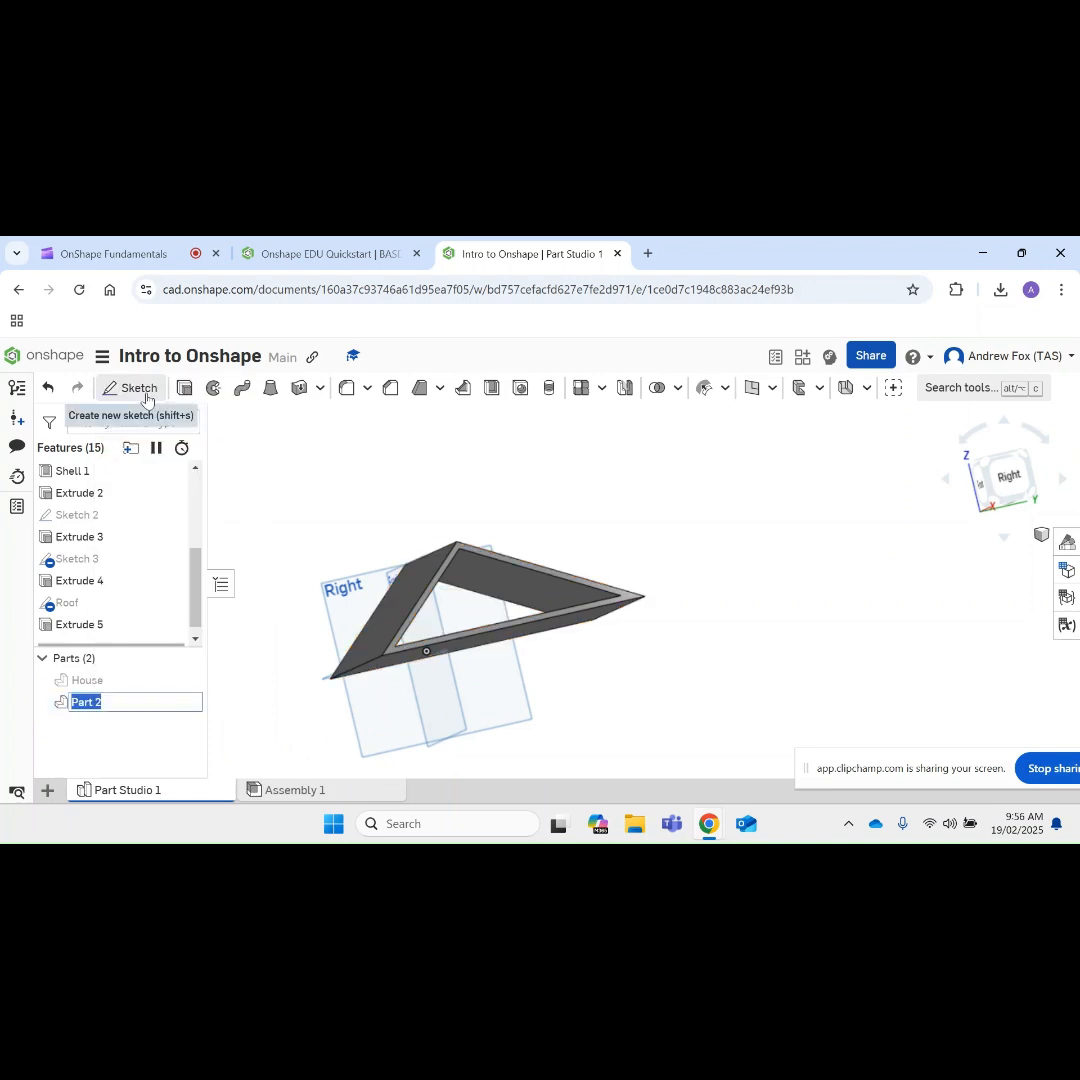
text(Roof)
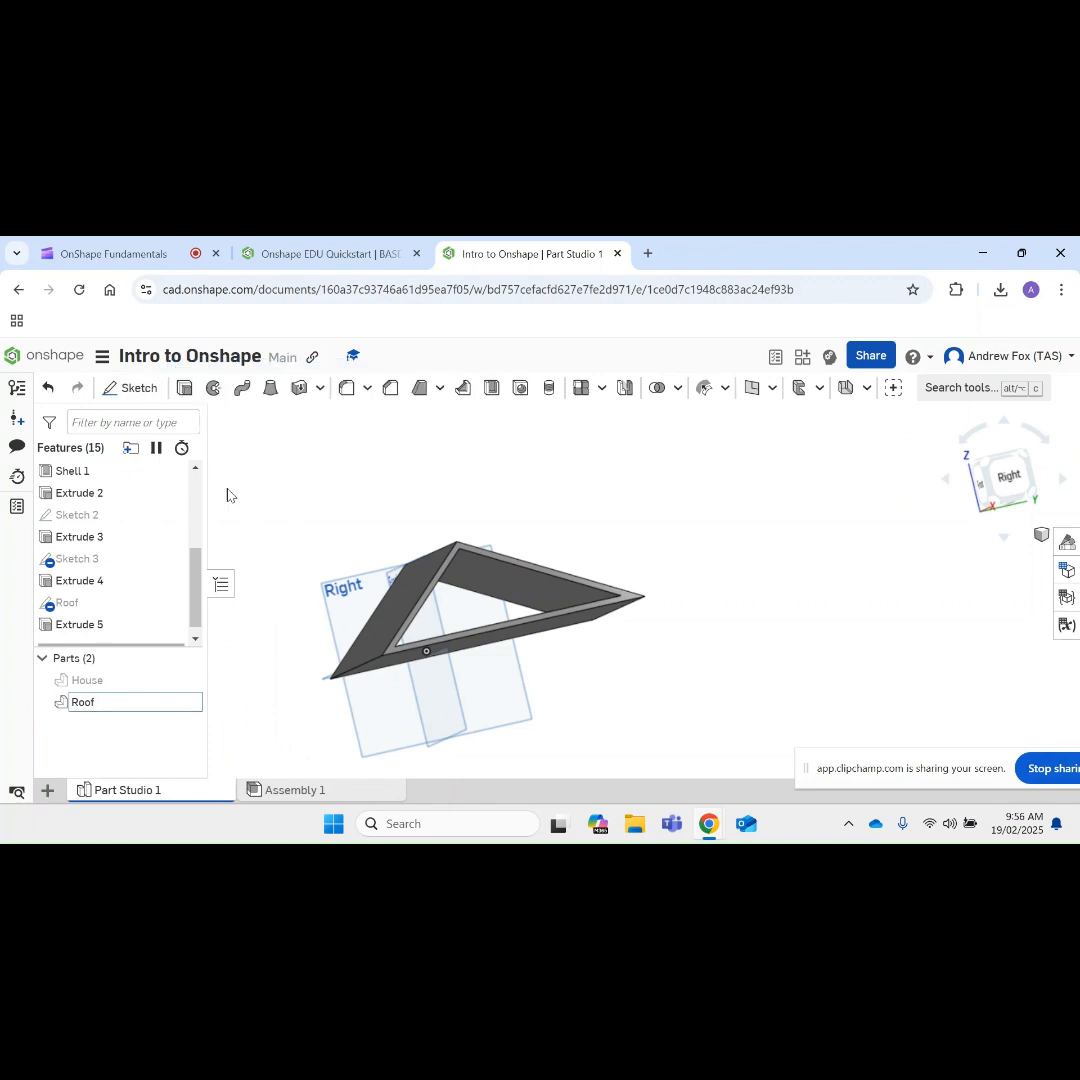
click(231, 545)
right_drag(805, 576, 580, 592)
click(185, 681)
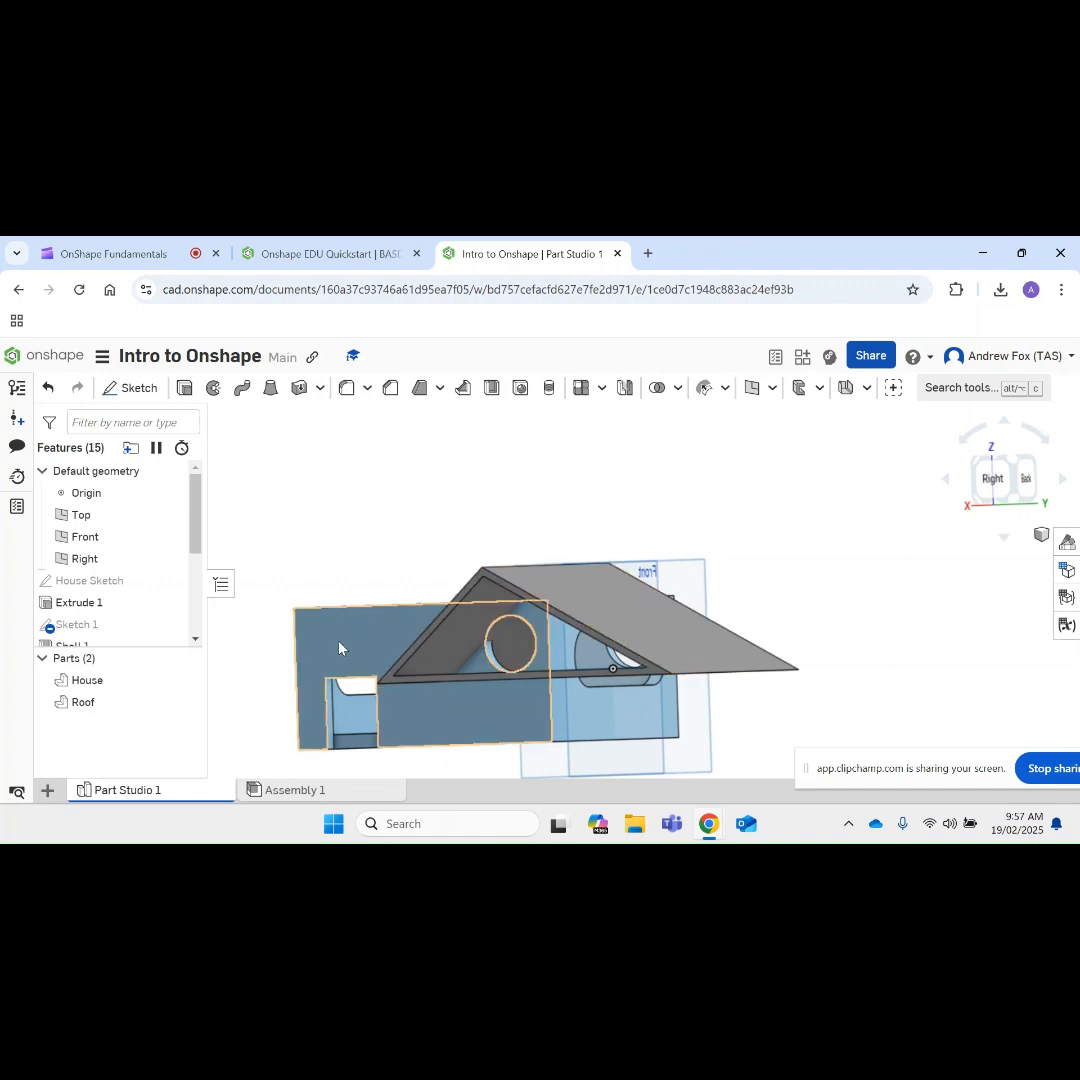
Step: Open Assembly 1 and insert the House part from Part Studio 1
click(307, 792)
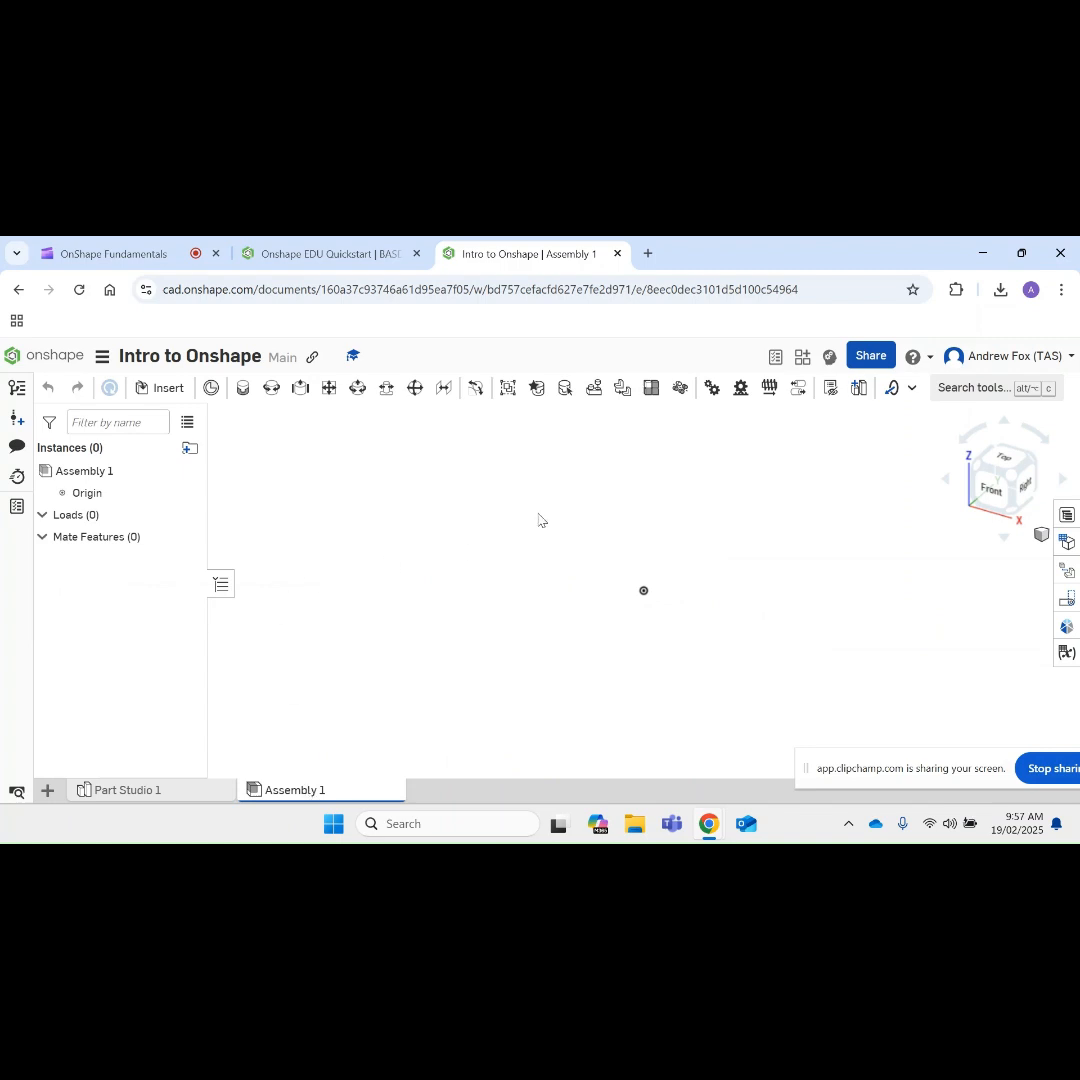
click(157, 390)
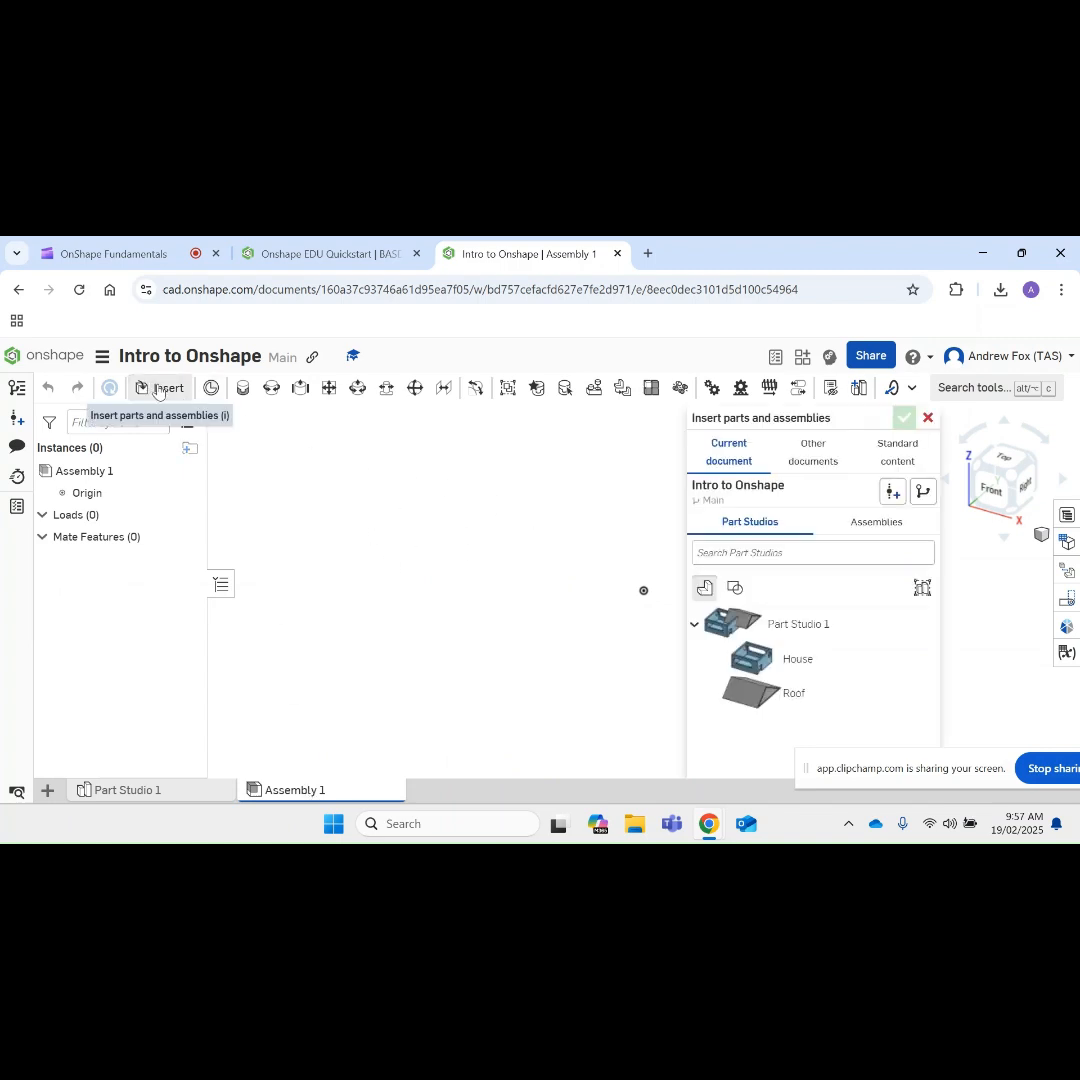
click(788, 662)
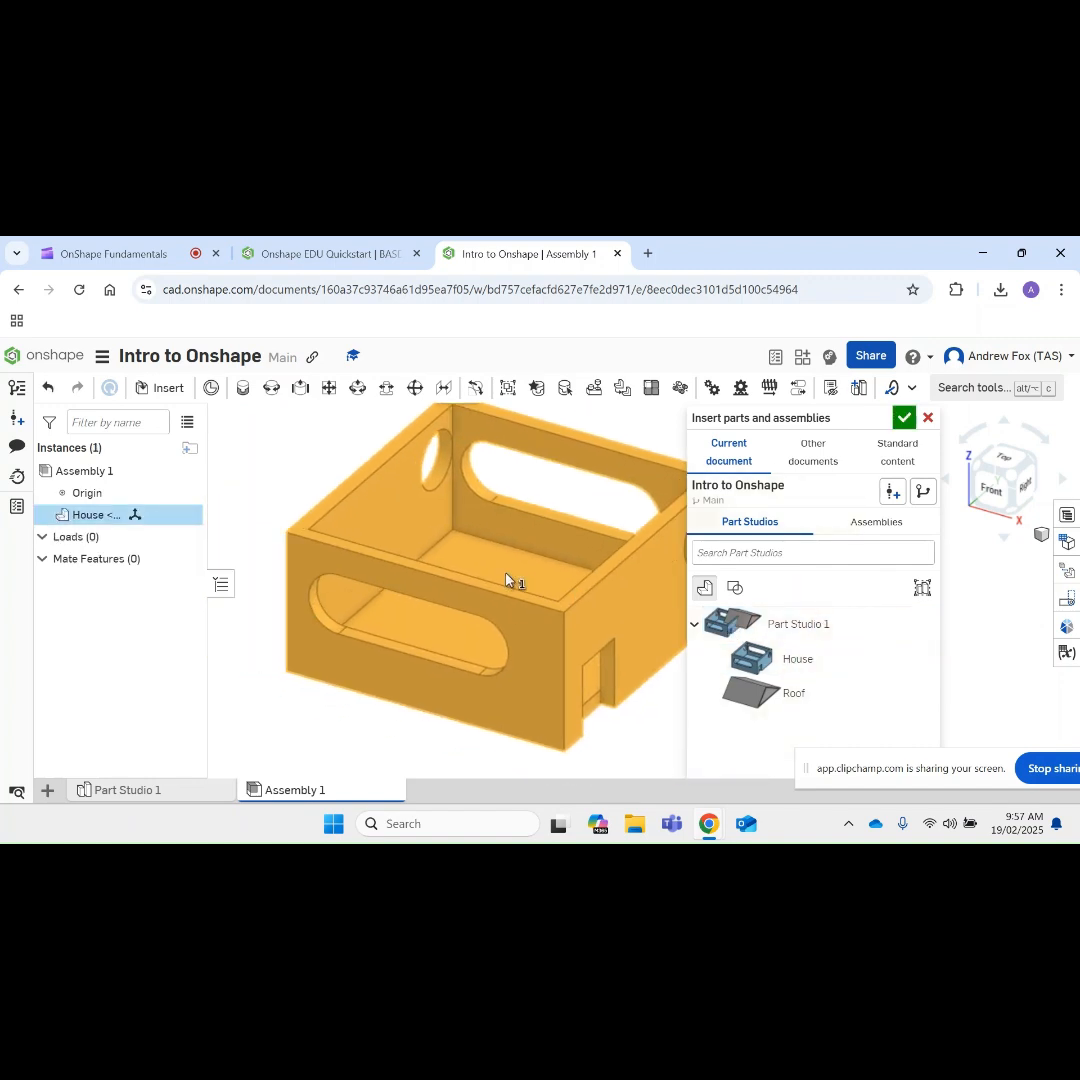
Step: Insert the Roof part from Part Studio 1 into the assembly over the House and accept the insertion
click(506, 580)
click(767, 692)
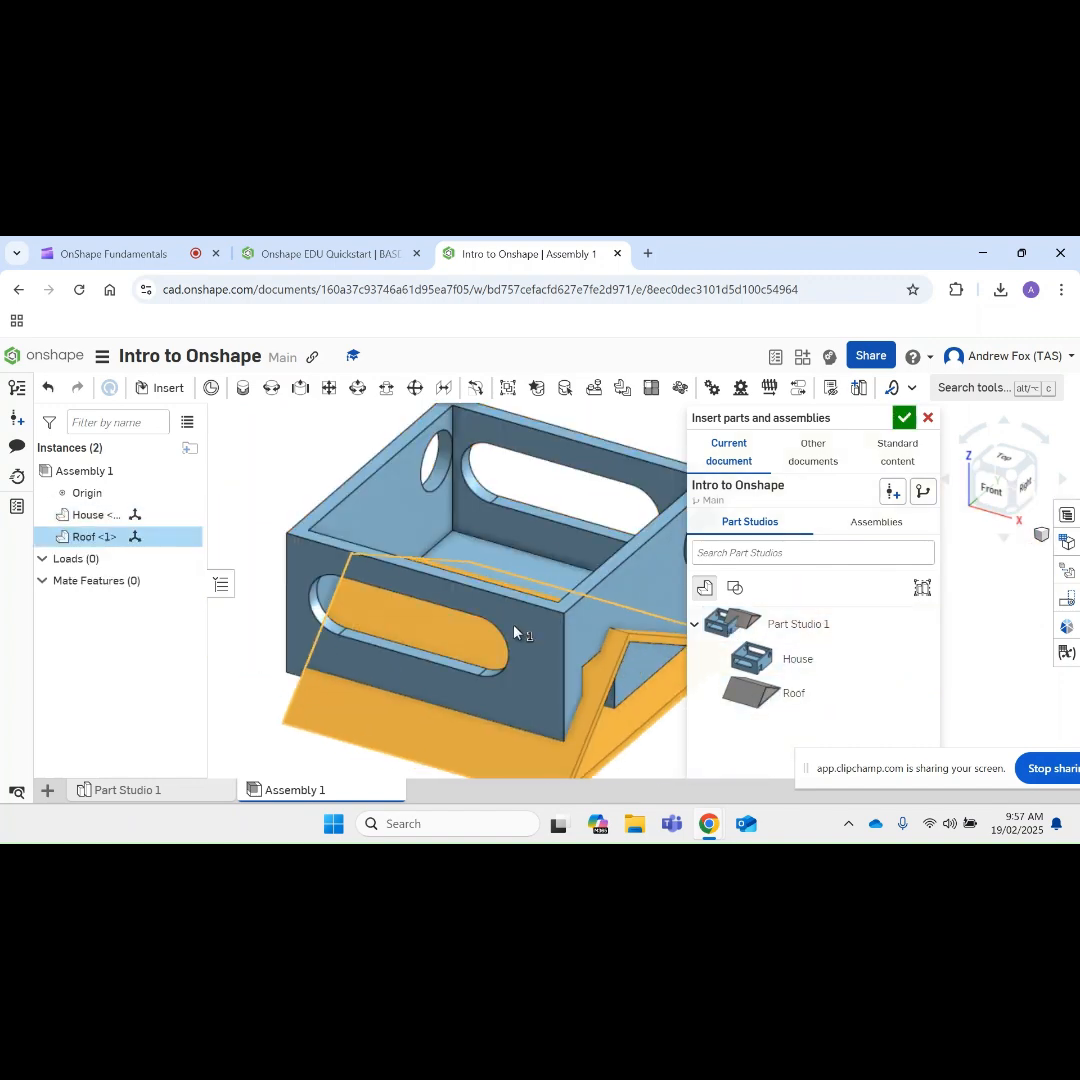
click(492, 510)
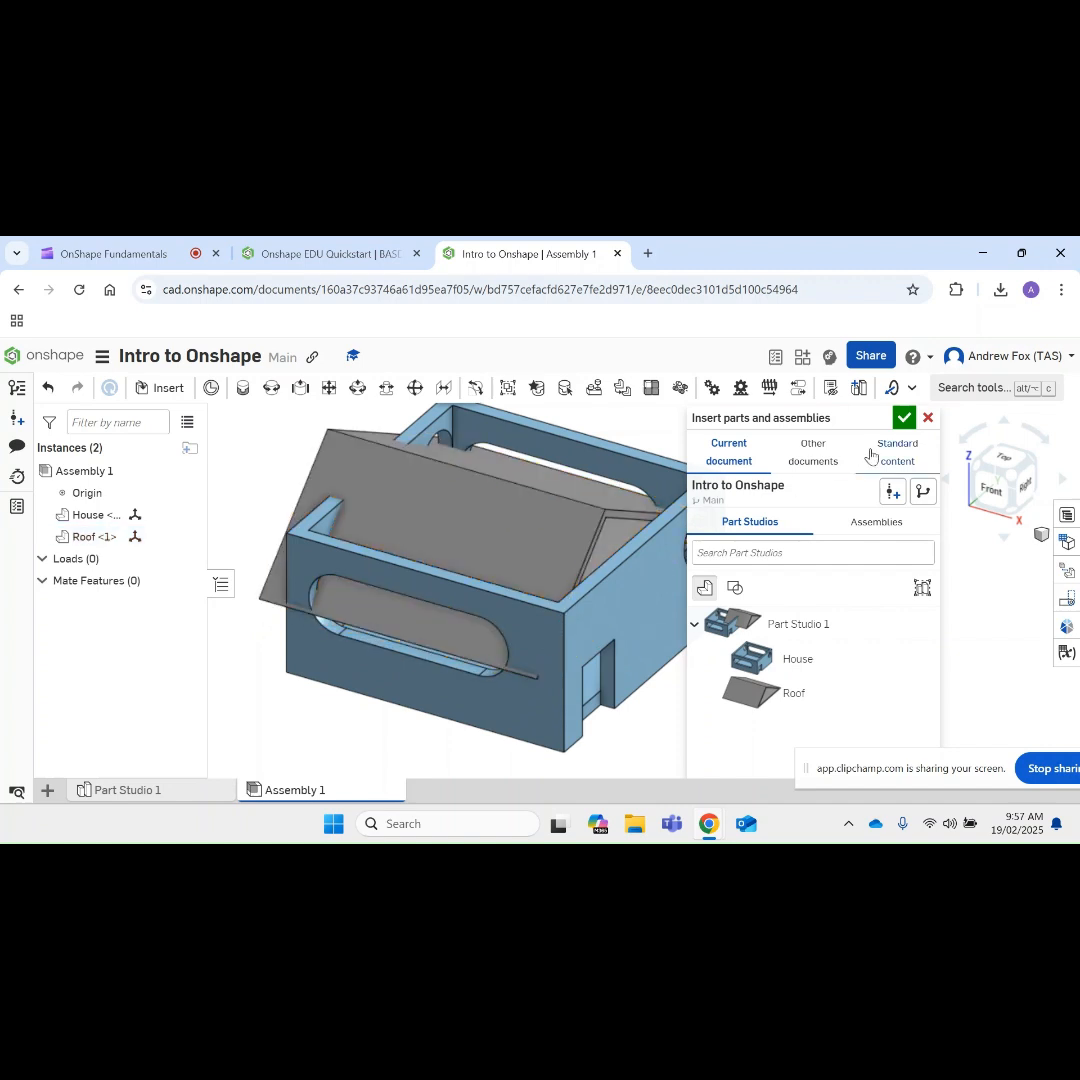
click(903, 417)
Step: Move the Roof instance away from the House so the two parts are clearly separated
right_drag(644, 587, 524, 490)
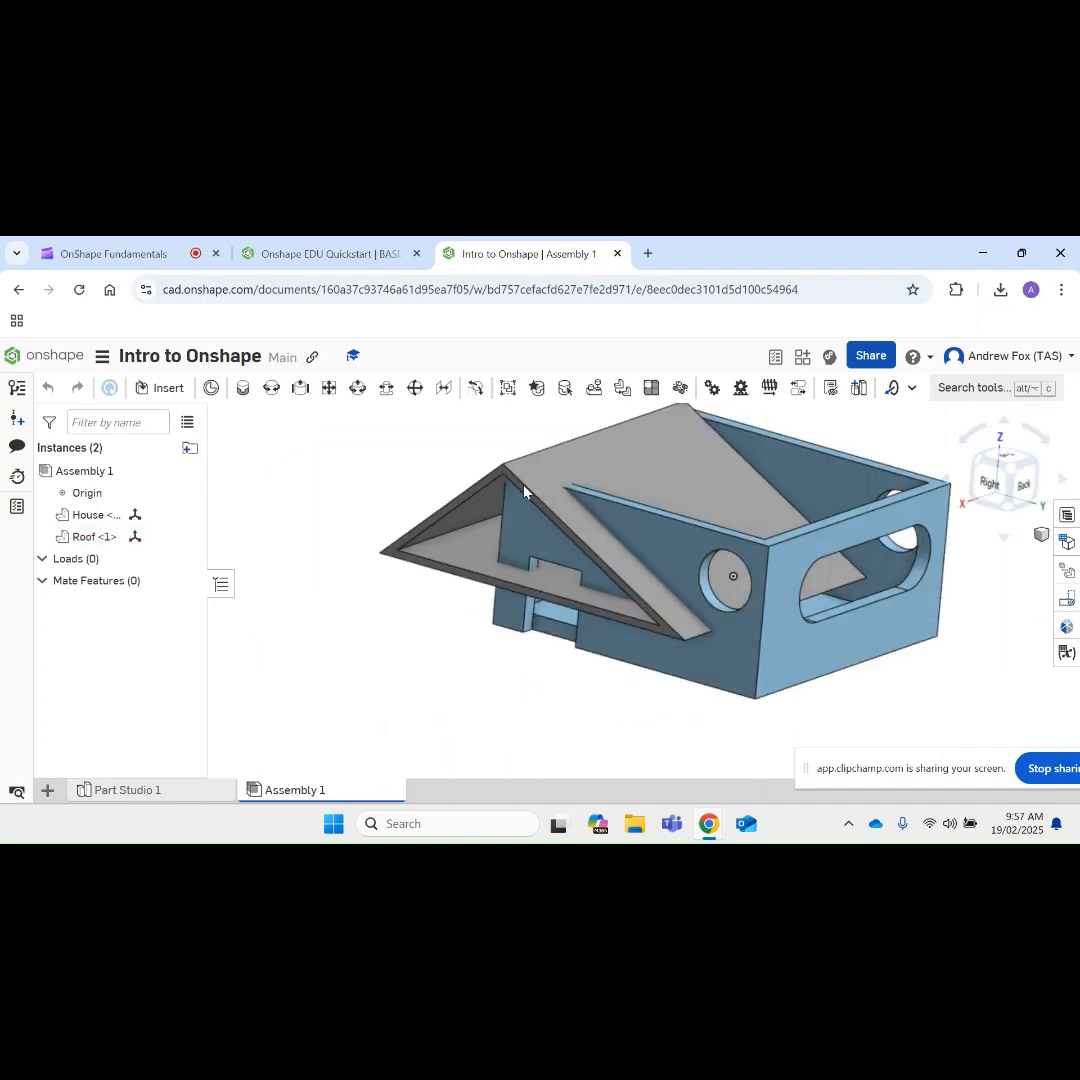
drag(524, 487, 232, 429)
drag(646, 573, 672, 677)
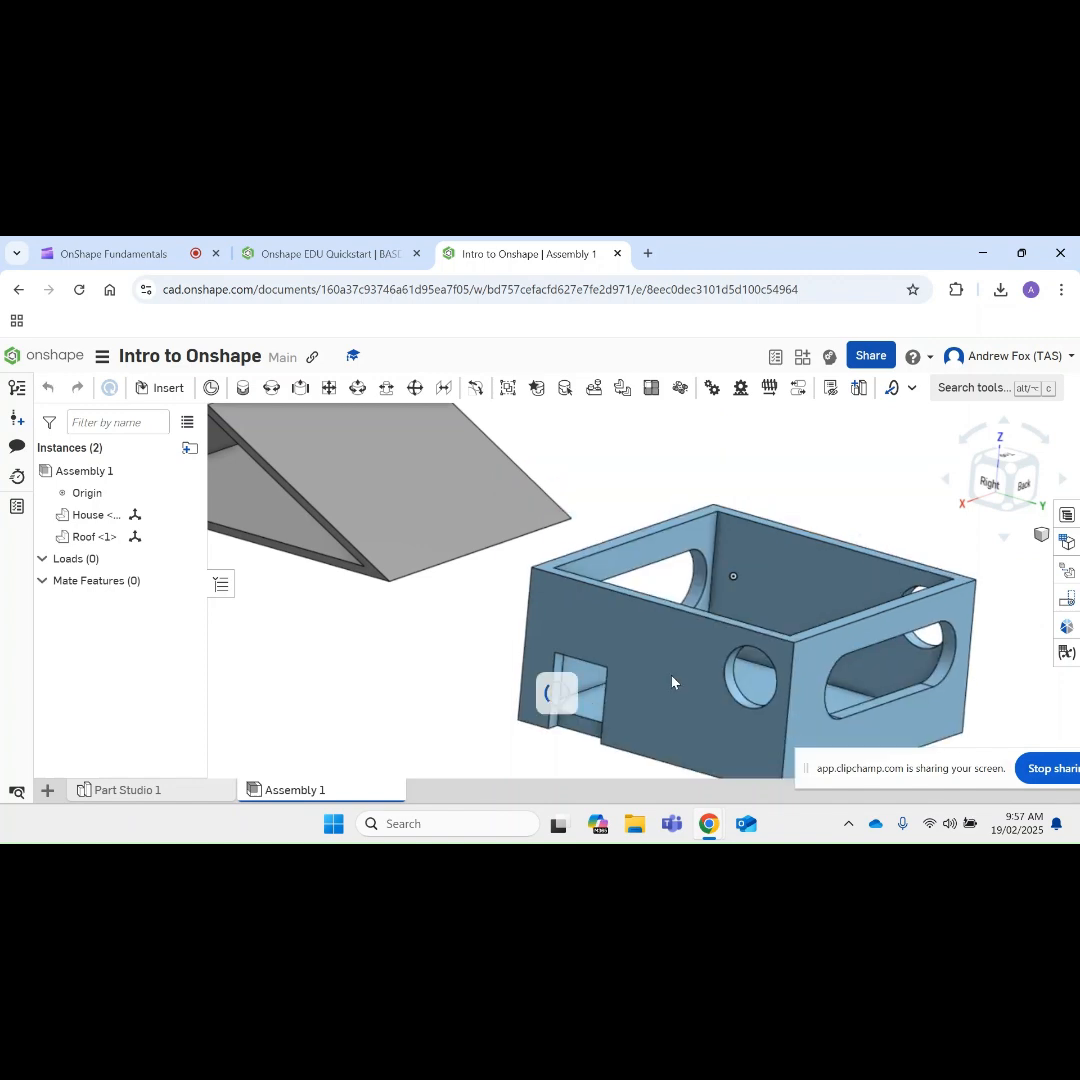
Step: Fix the House instance in place in the assembly
scroll(672, 682, down, 5)
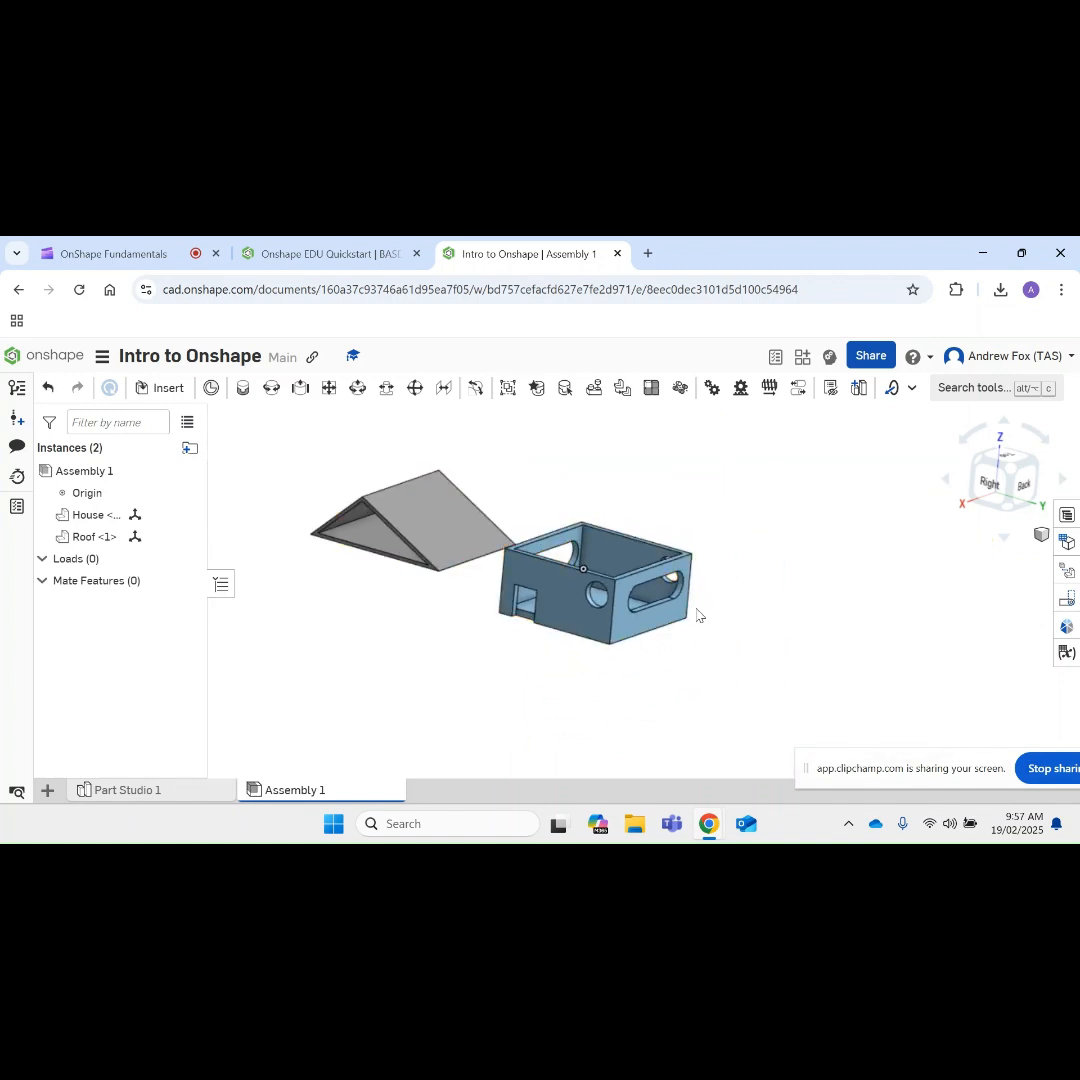
right_click(562, 600)
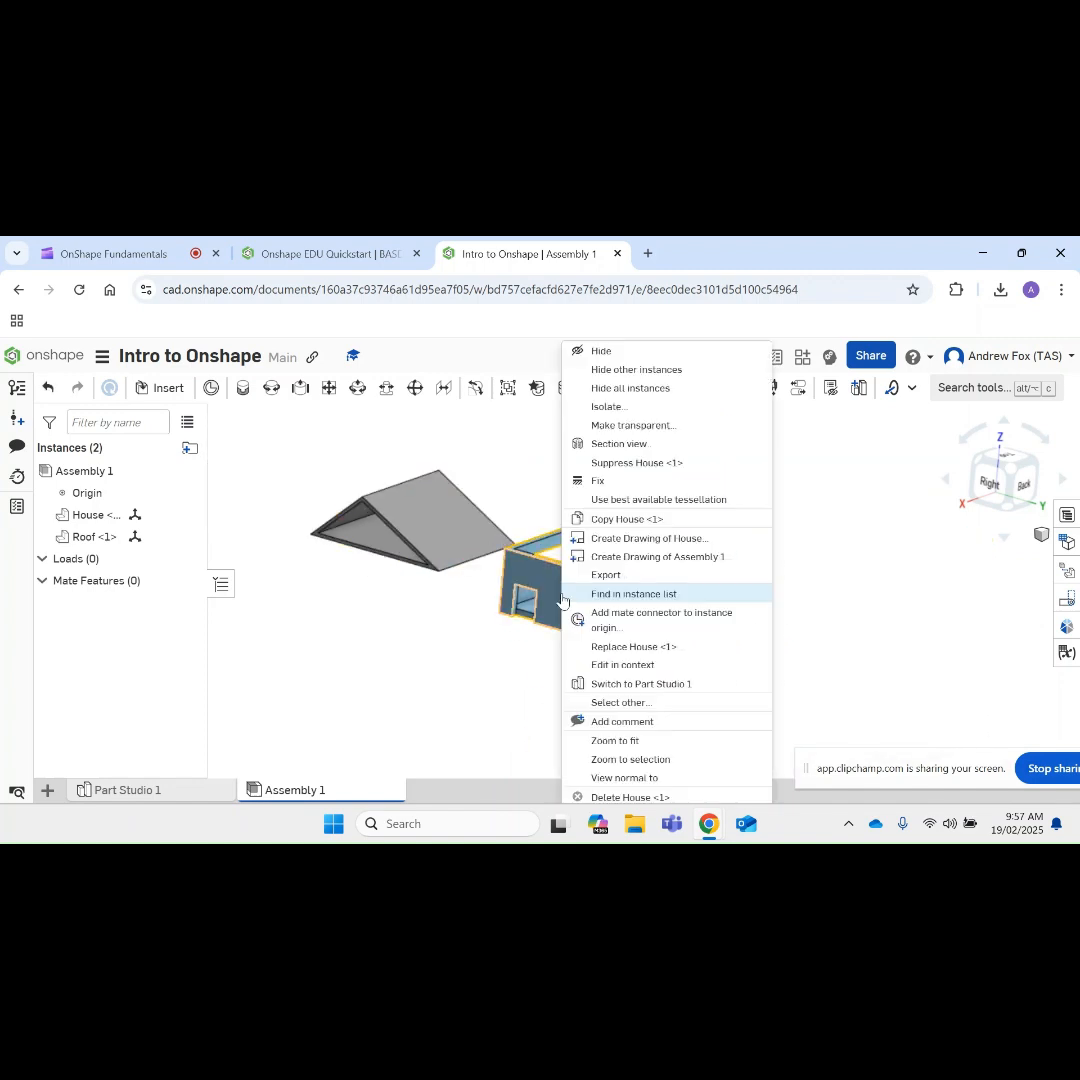
click(600, 480)
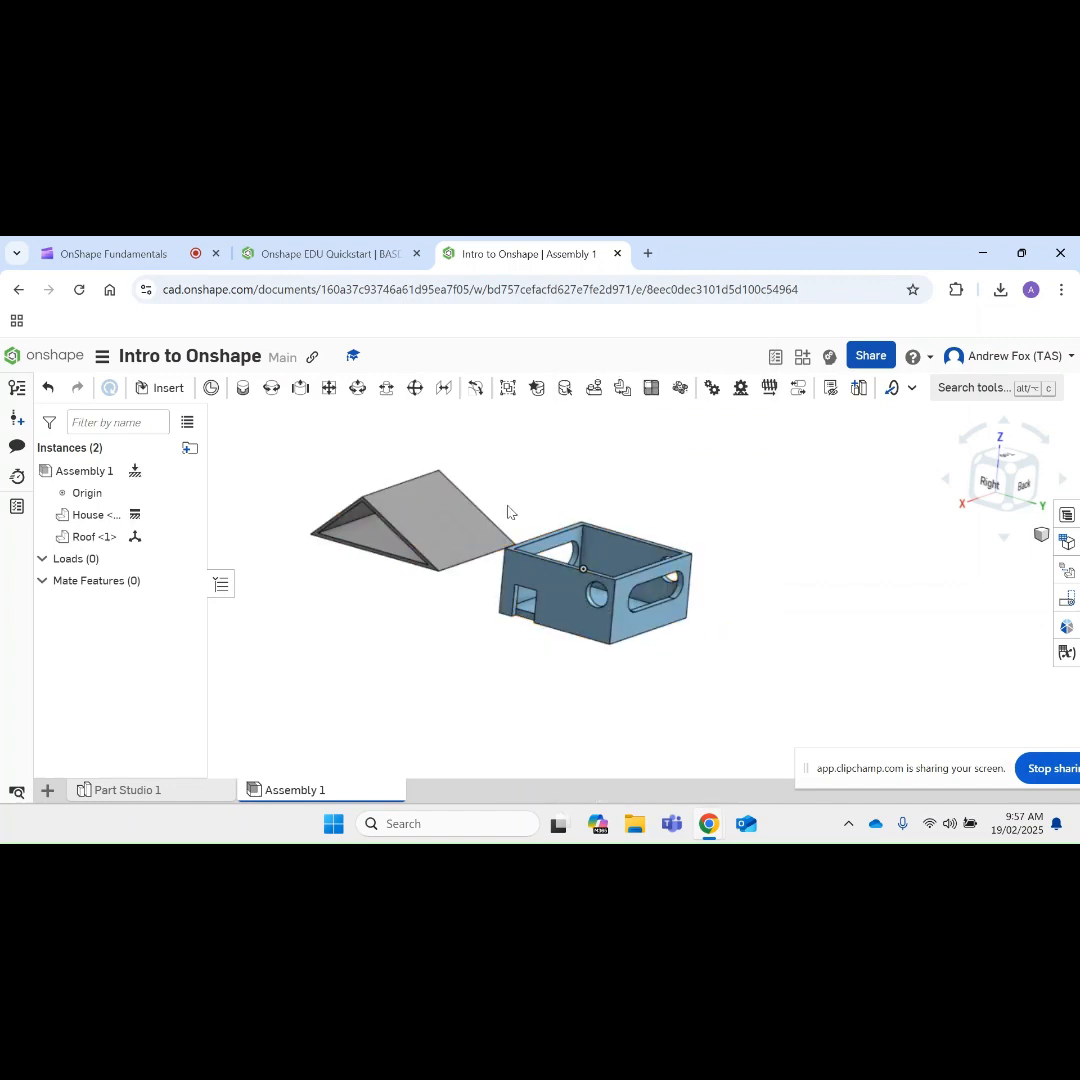
Step: Start a Fastened mate and pick the centre of the Roof's underside as the first mate connector
drag(508, 512, 434, 468)
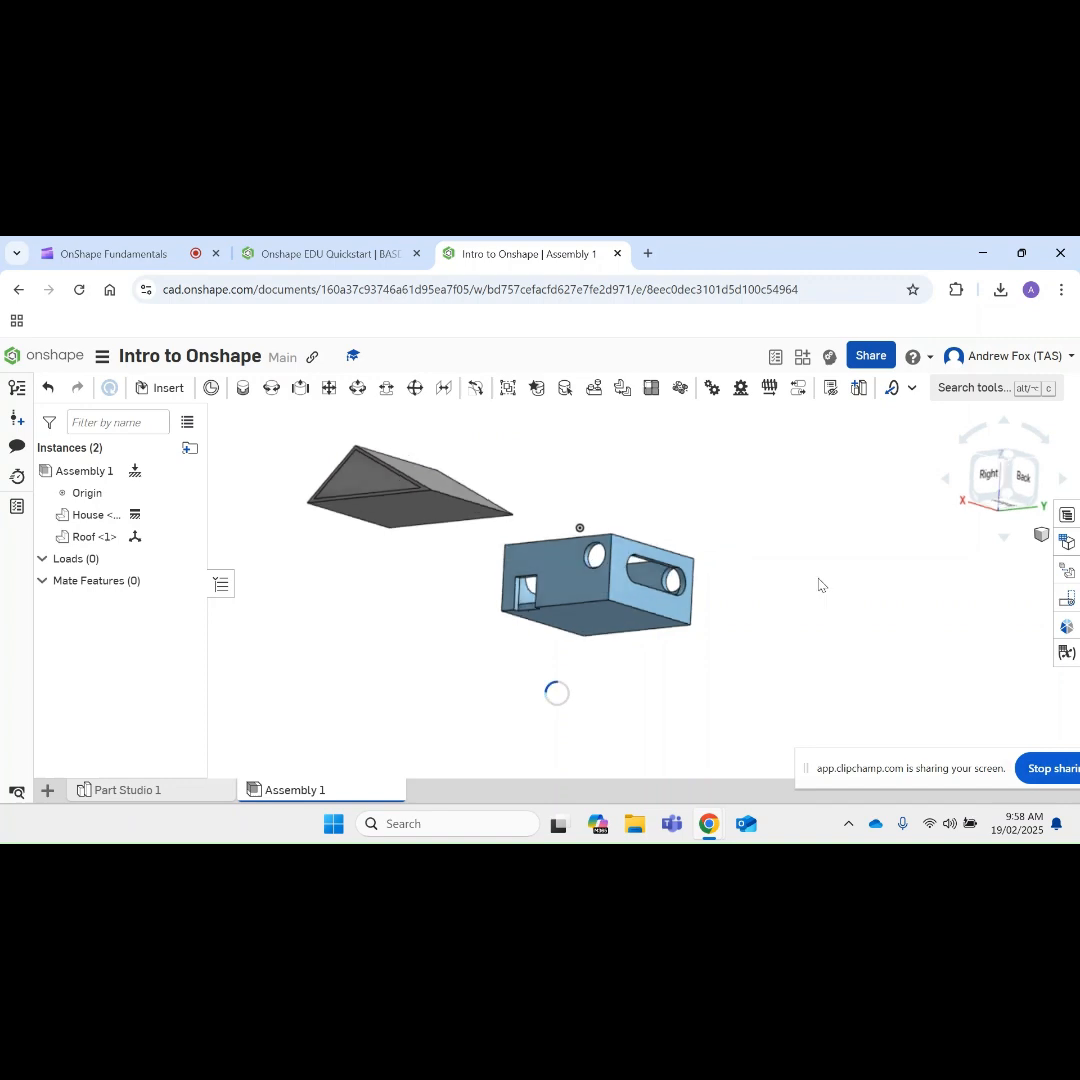
right_drag(818, 578, 849, 609)
right_drag(733, 636, 731, 634)
right_drag(453, 588, 458, 557)
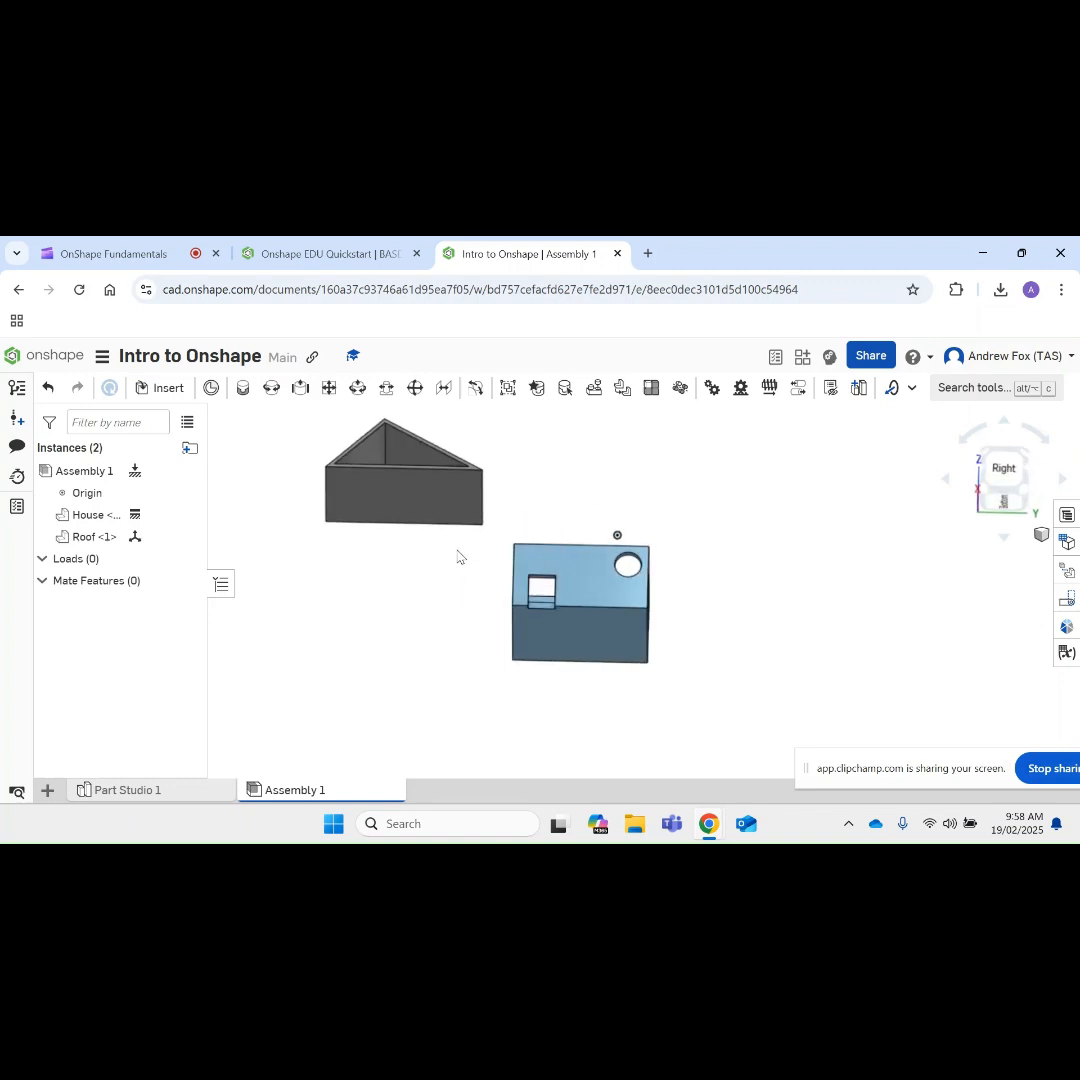
click(242, 392)
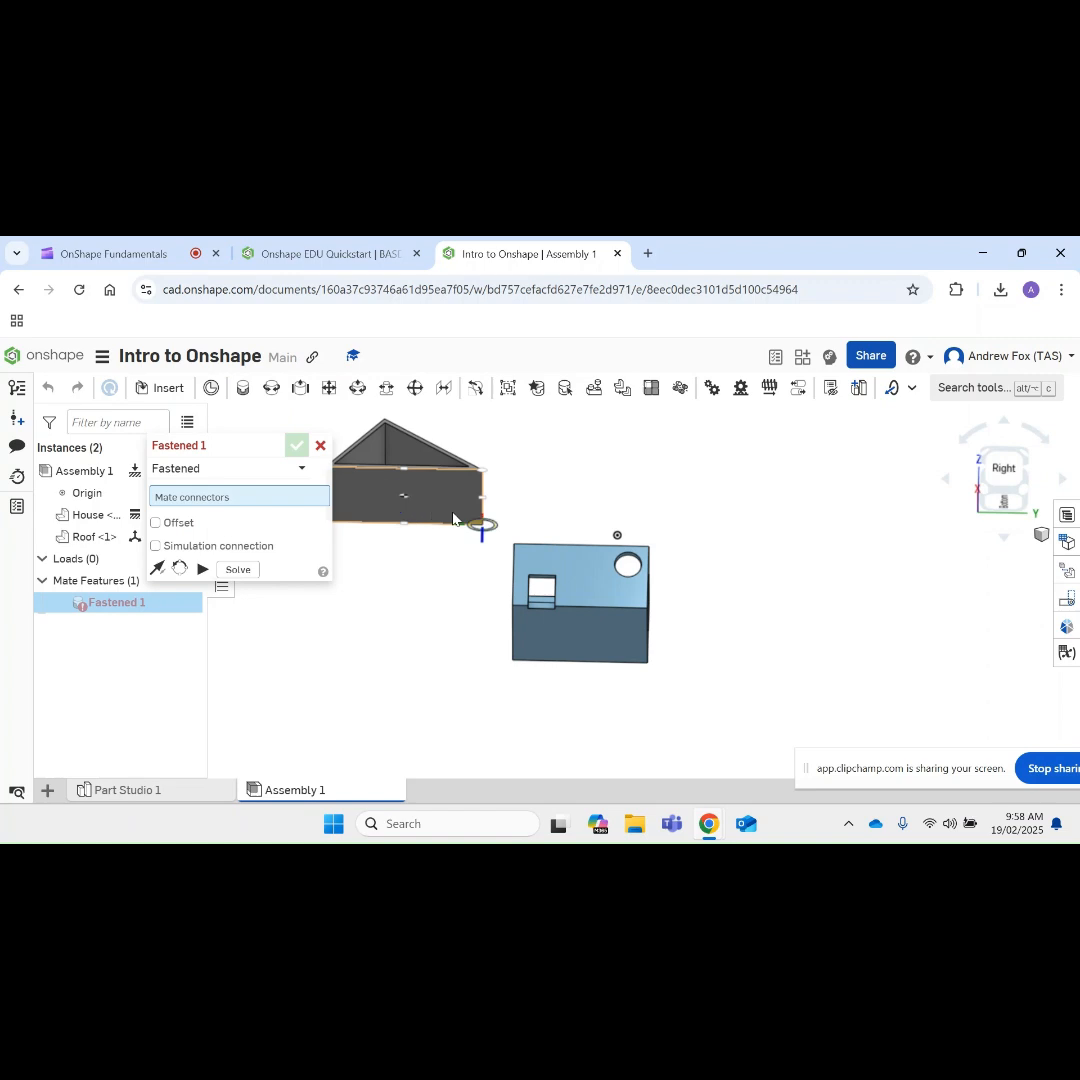
scroll(448, 512, up, 5)
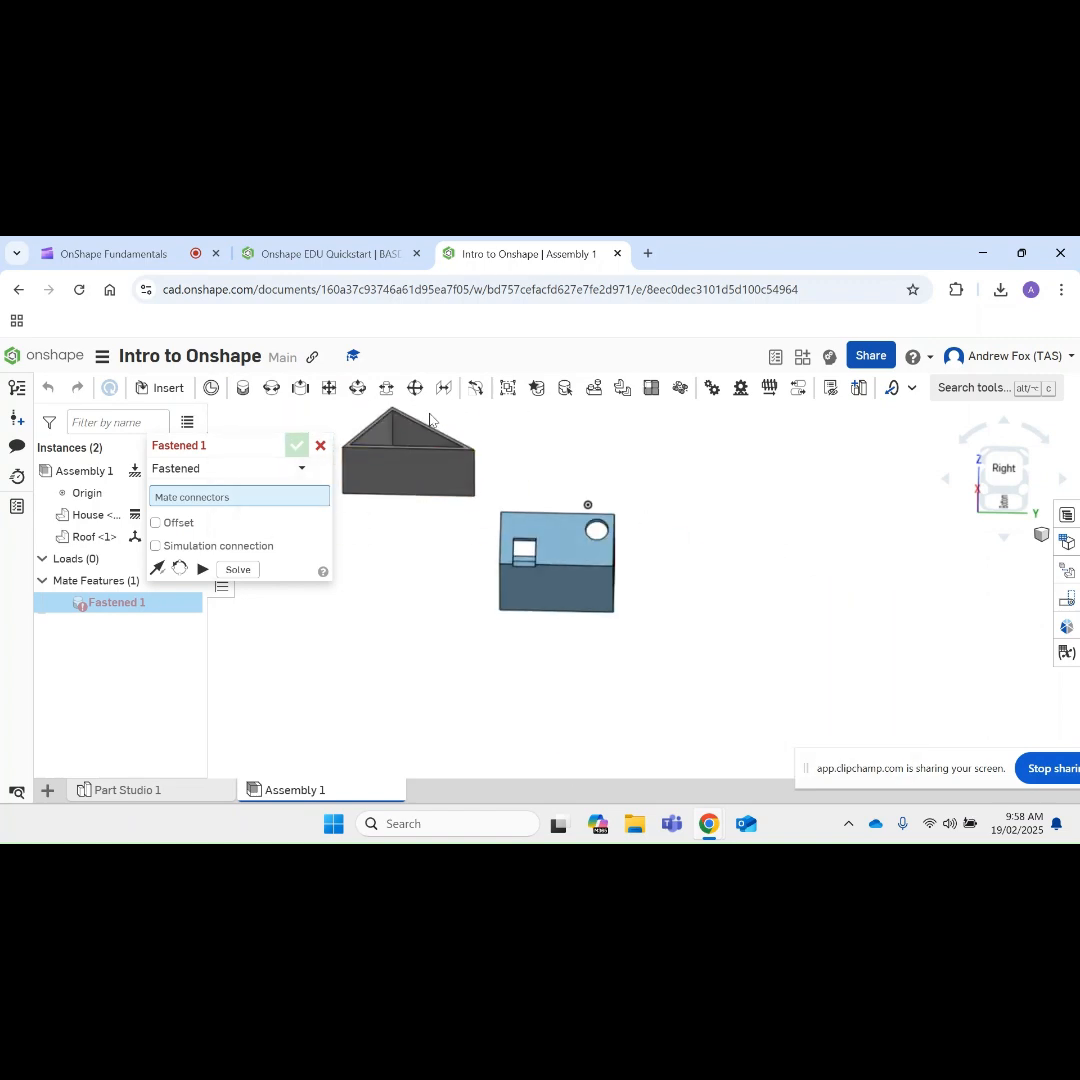
scroll(410, 485, up, 4)
scroll(413, 487, down, 4)
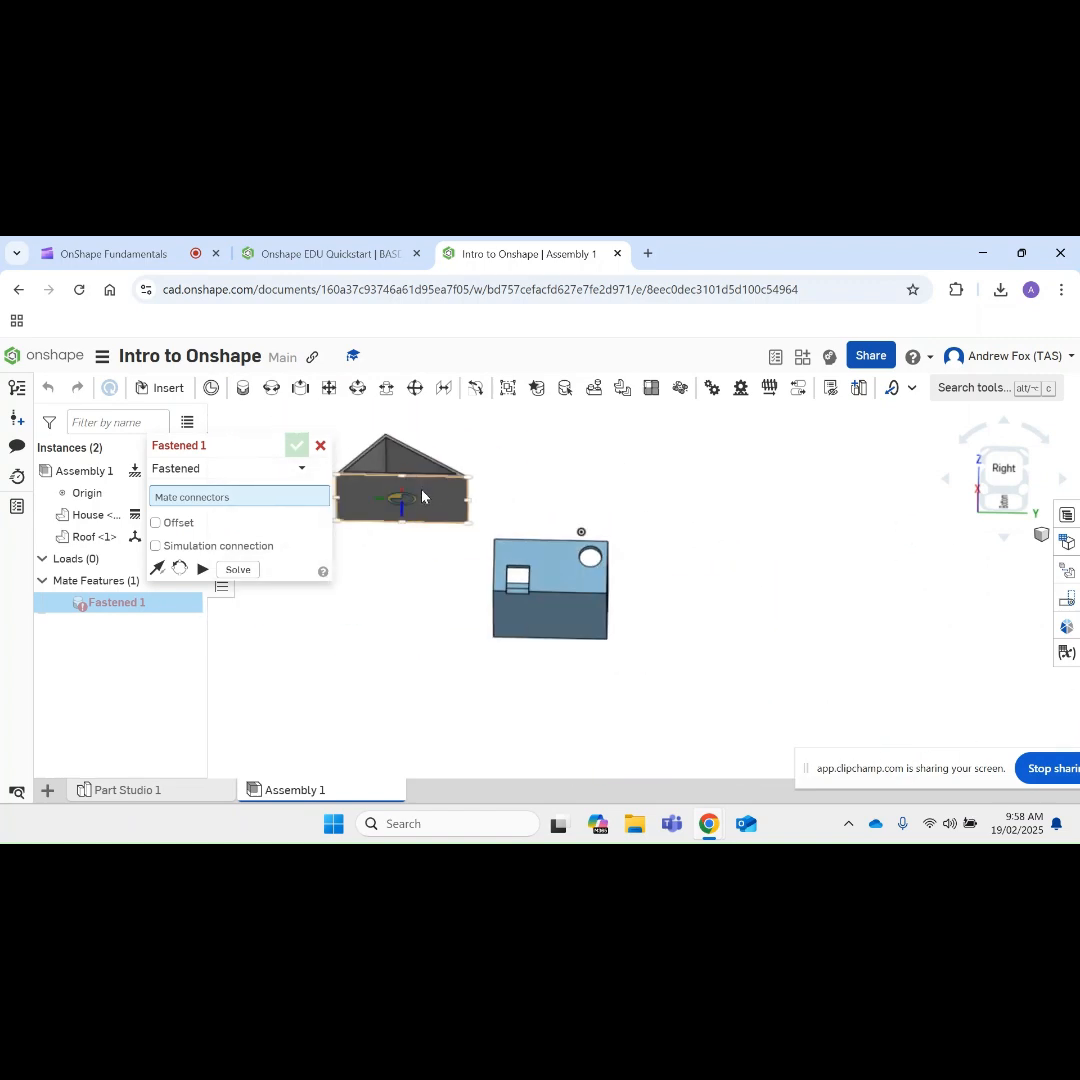
right_drag(420, 498, 445, 507)
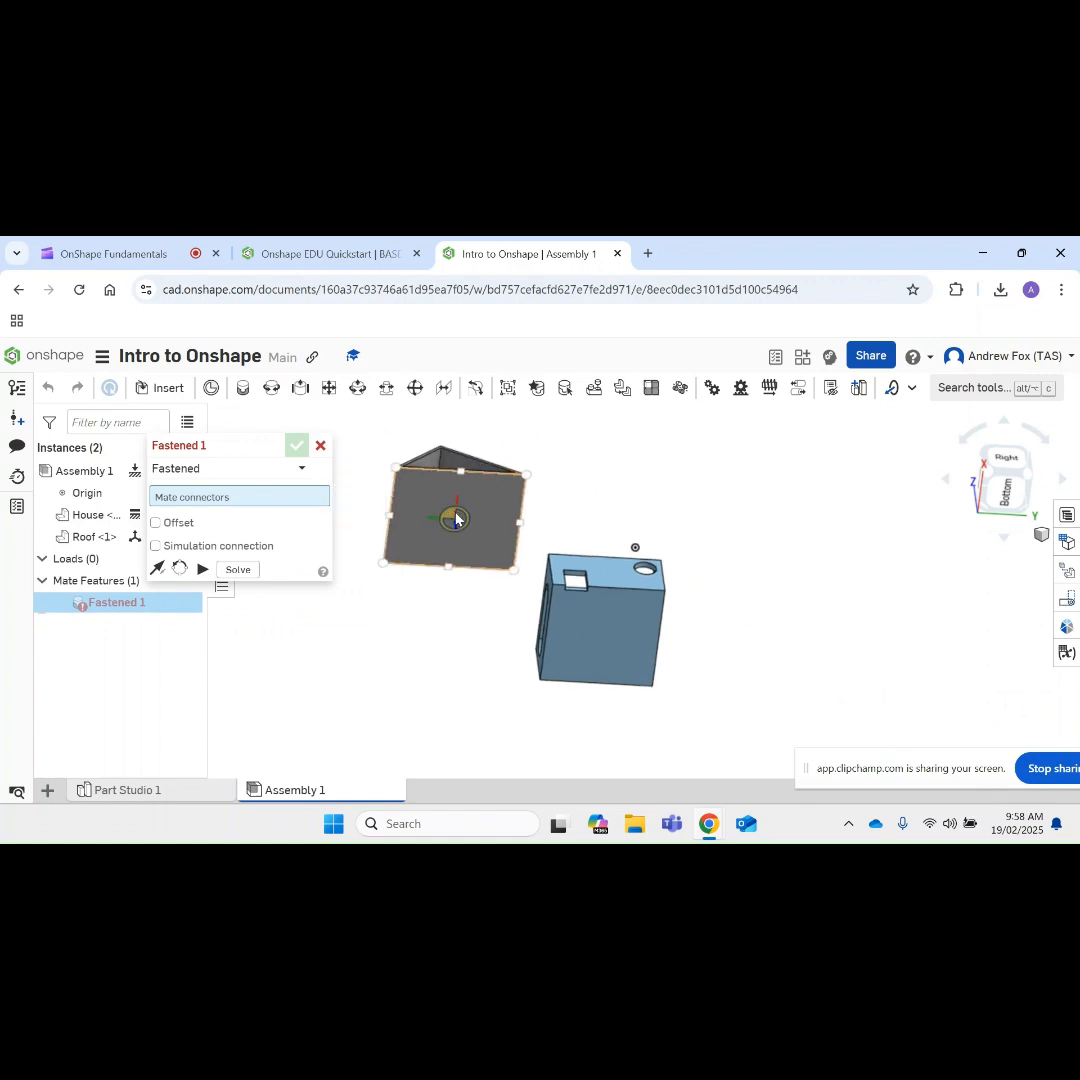
click(455, 518)
Step: Try fastening the Roof to the centre of the House floor, and undo that connector choice
scroll(540, 516, down, 5)
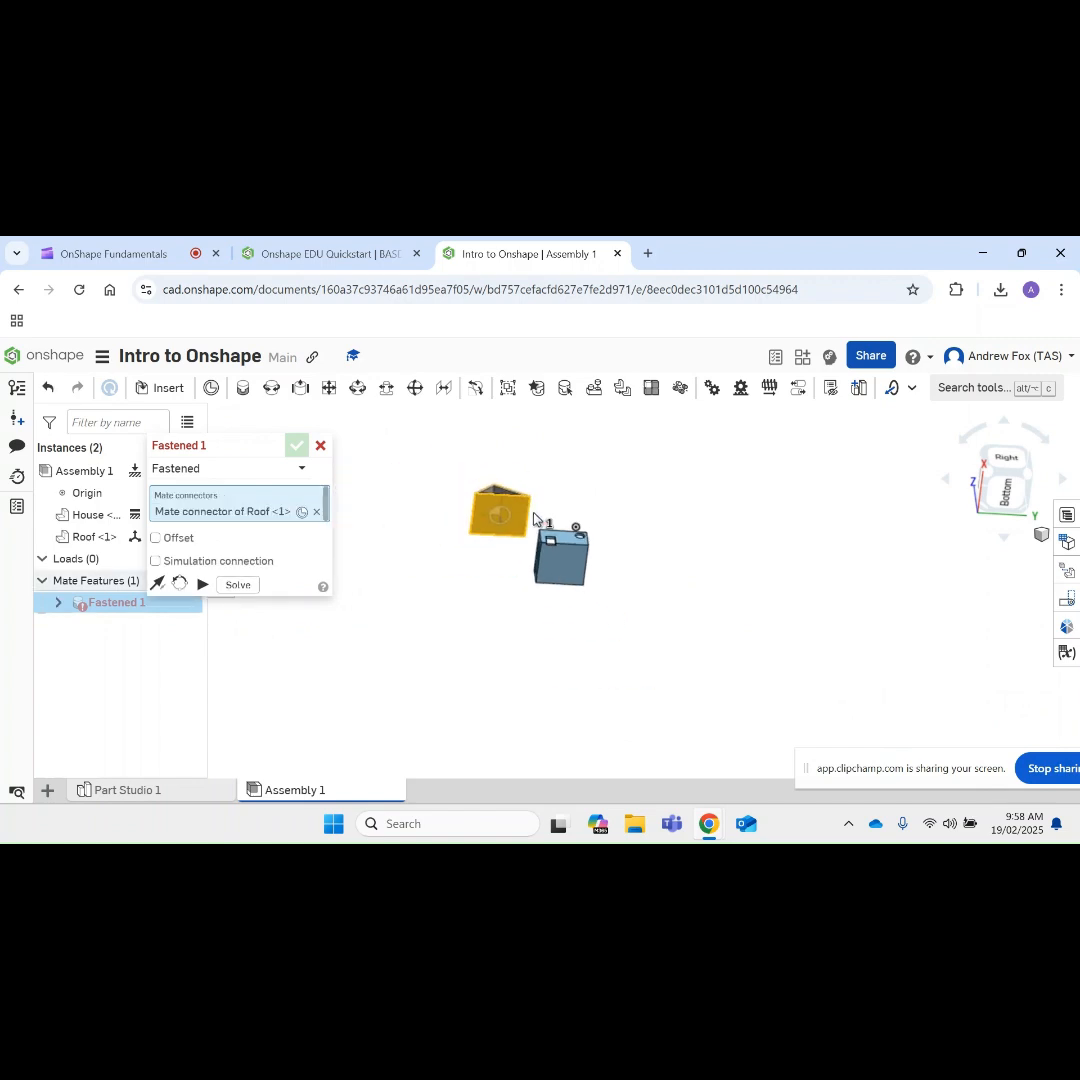
scroll(586, 500, up, 2)
right_drag(585, 500, 571, 571)
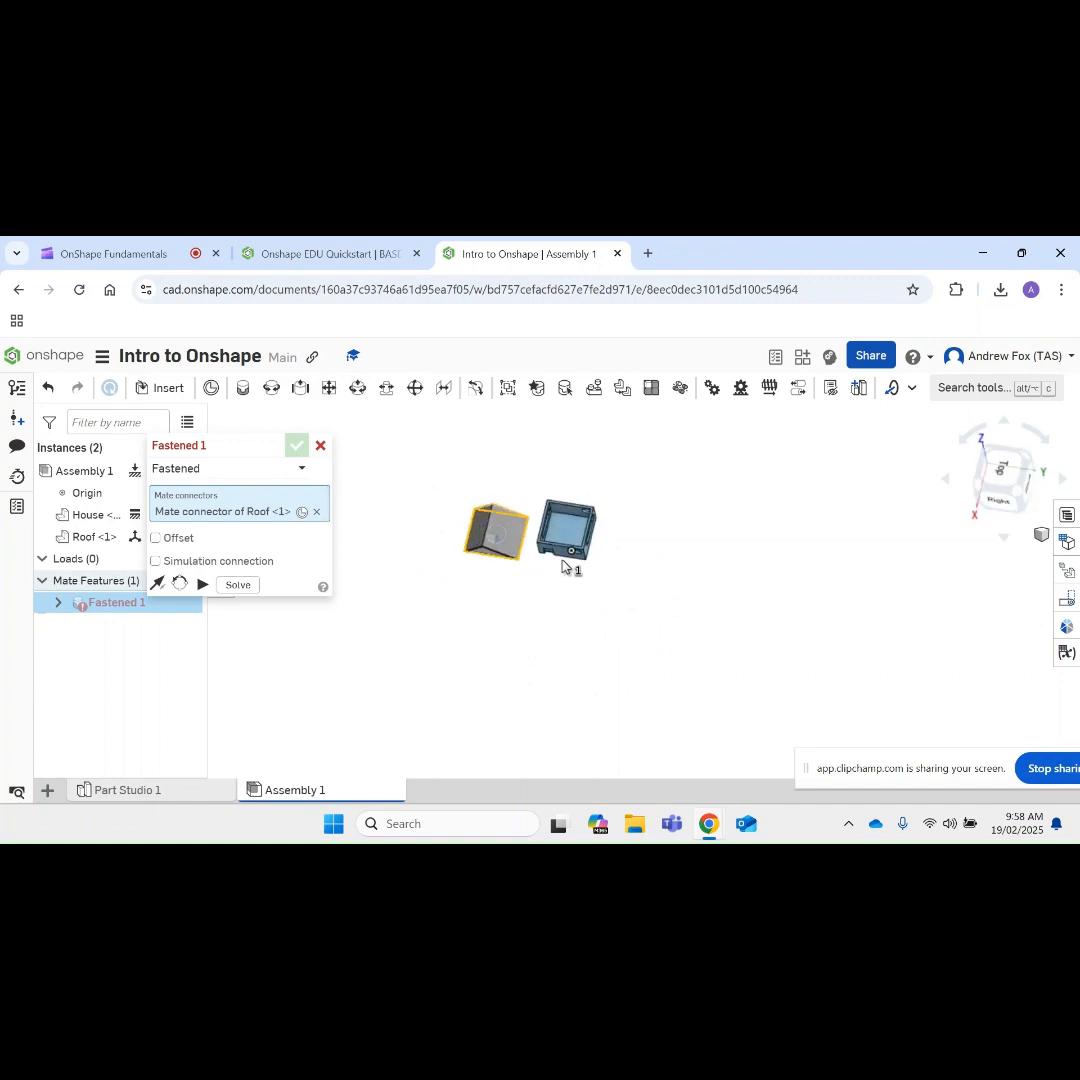
scroll(567, 532, up, 5)
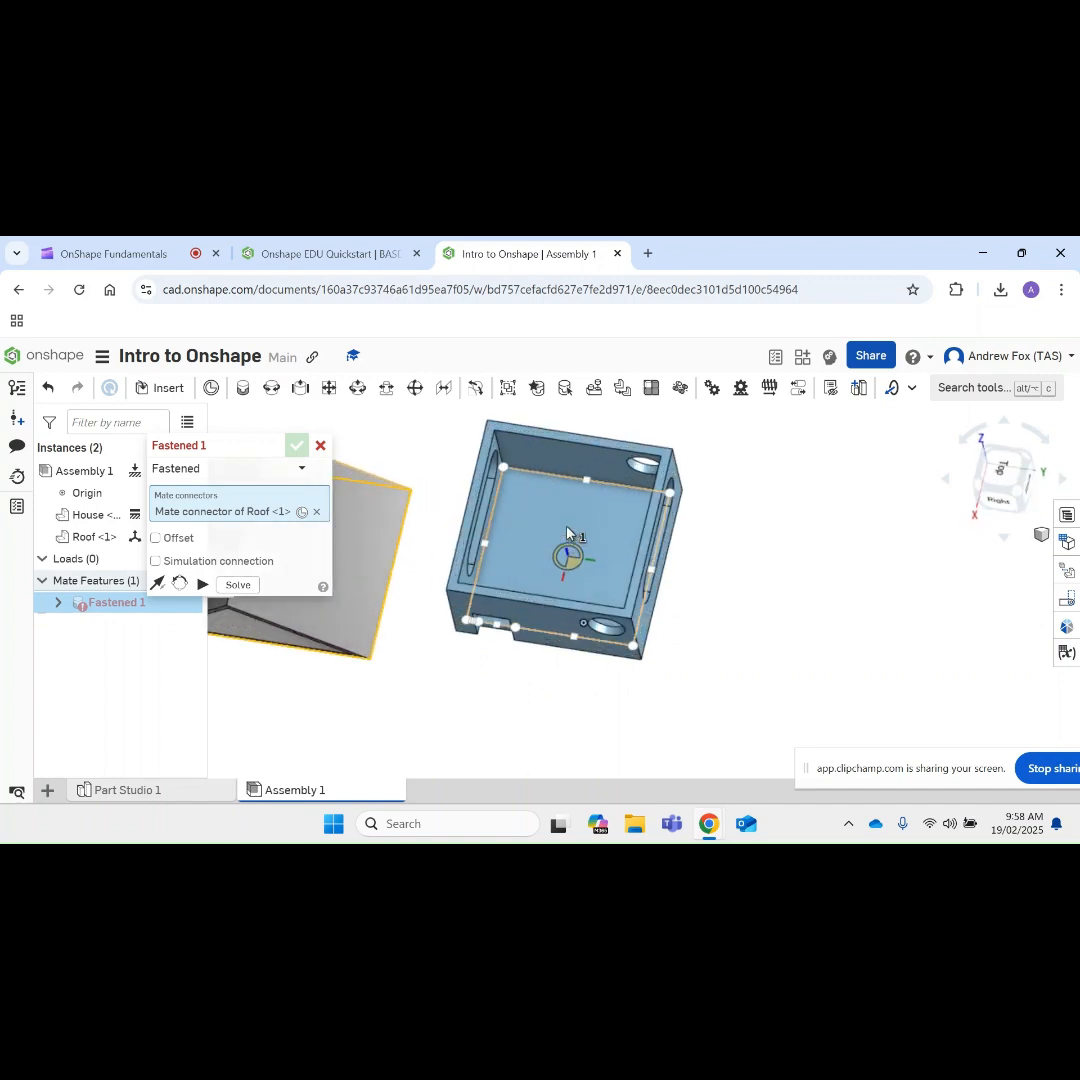
click(568, 568)
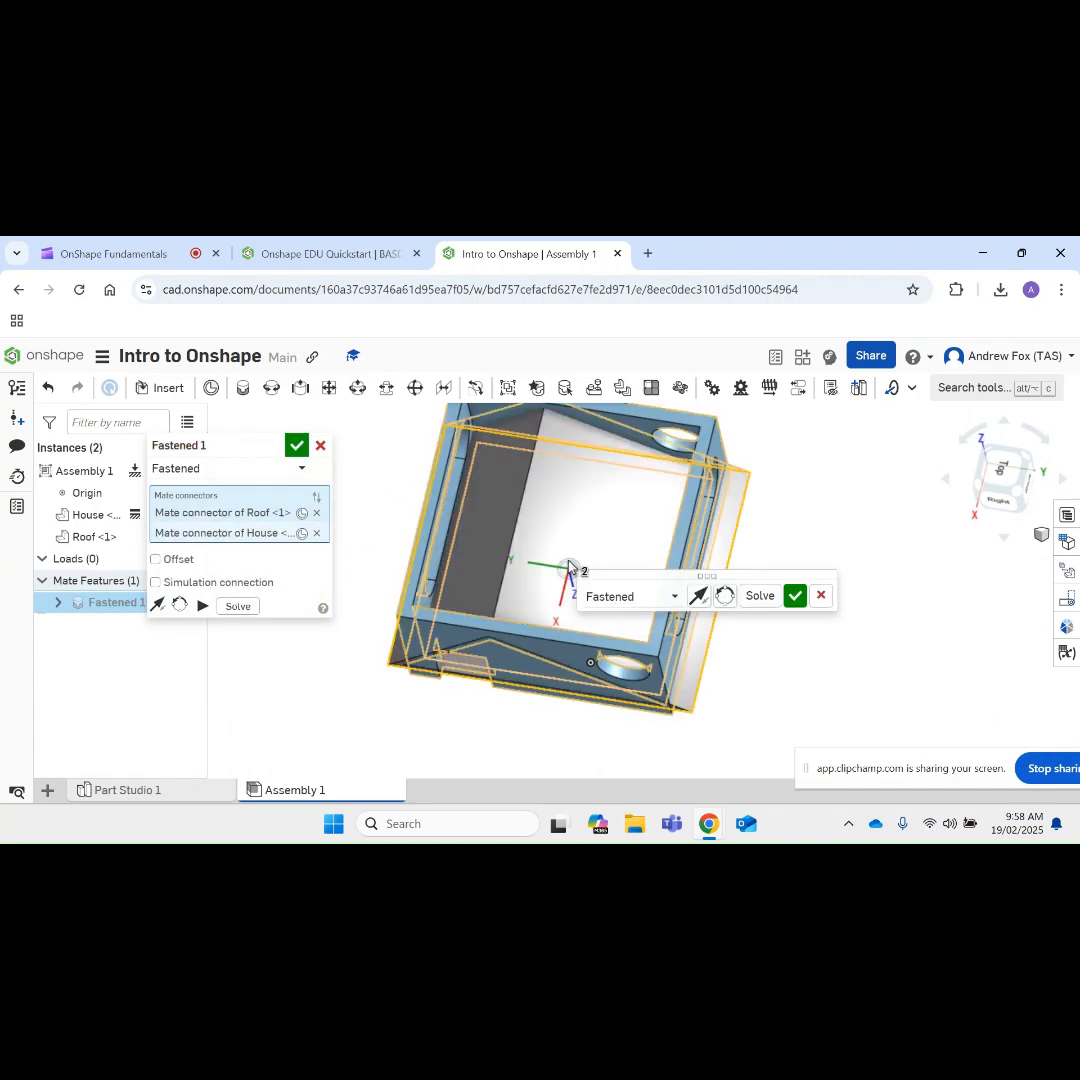
key(shift+4)
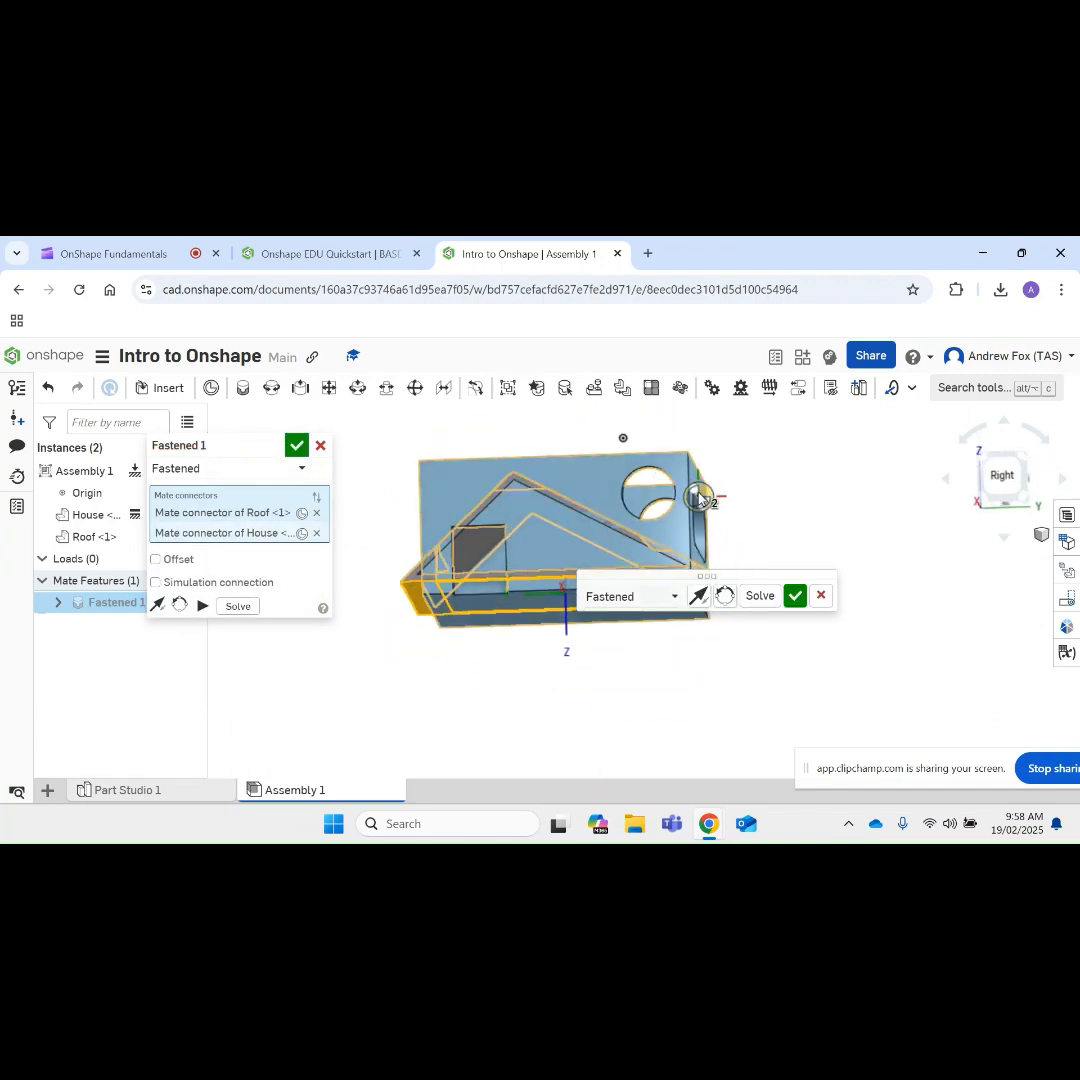
click(699, 497)
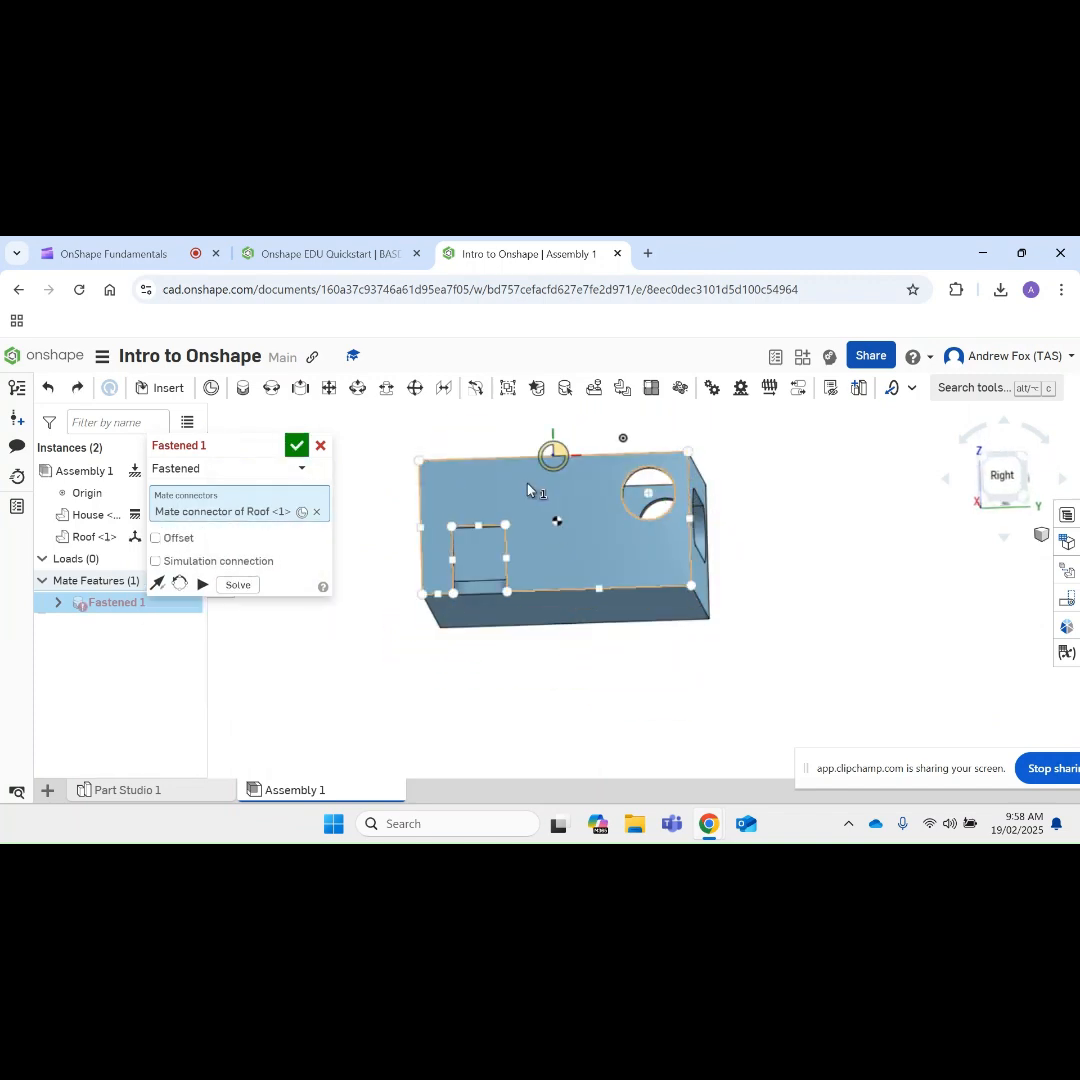
Step: Pick a corner of the Roof's underside as a mate connector for the Fastened mate
scroll(470, 488, down, 5)
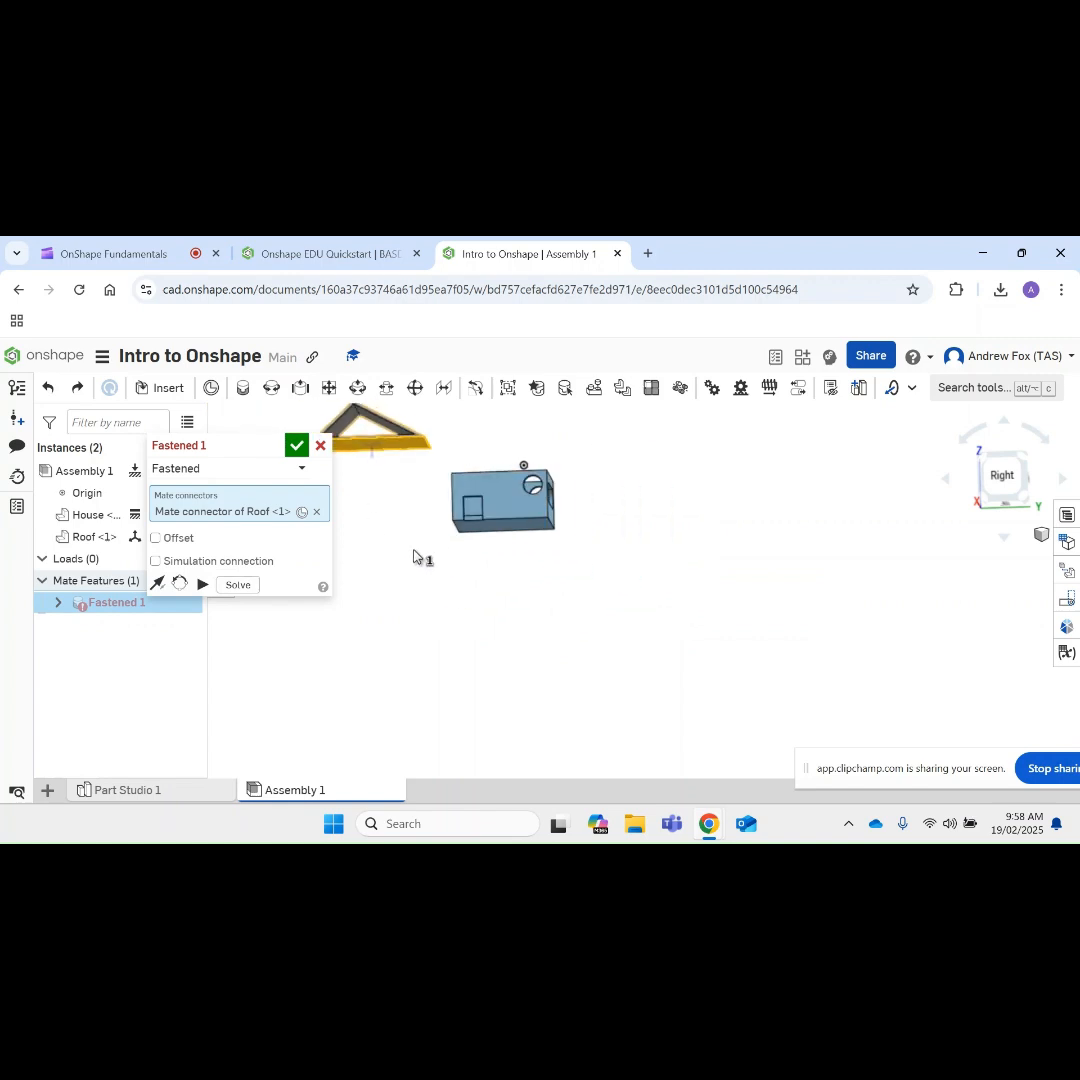
right_click(401, 470)
click(441, 441)
right_drag(429, 448, 381, 472)
scroll(381, 472, up, 3)
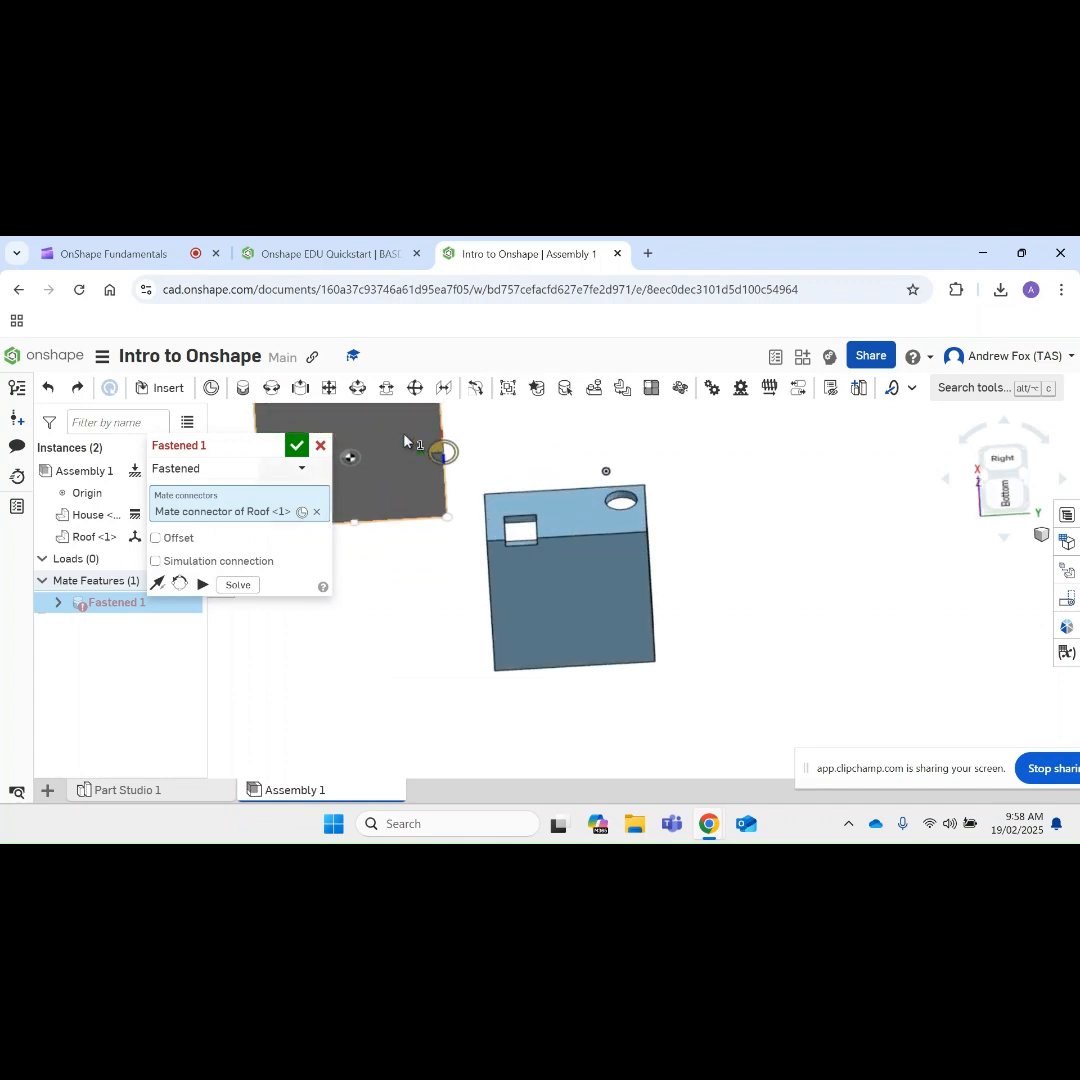
click(447, 516)
Step: Fasten the Roof to the matching outer corner on the House's top wall edge and accept the mate
scroll(615, 470, down, 5)
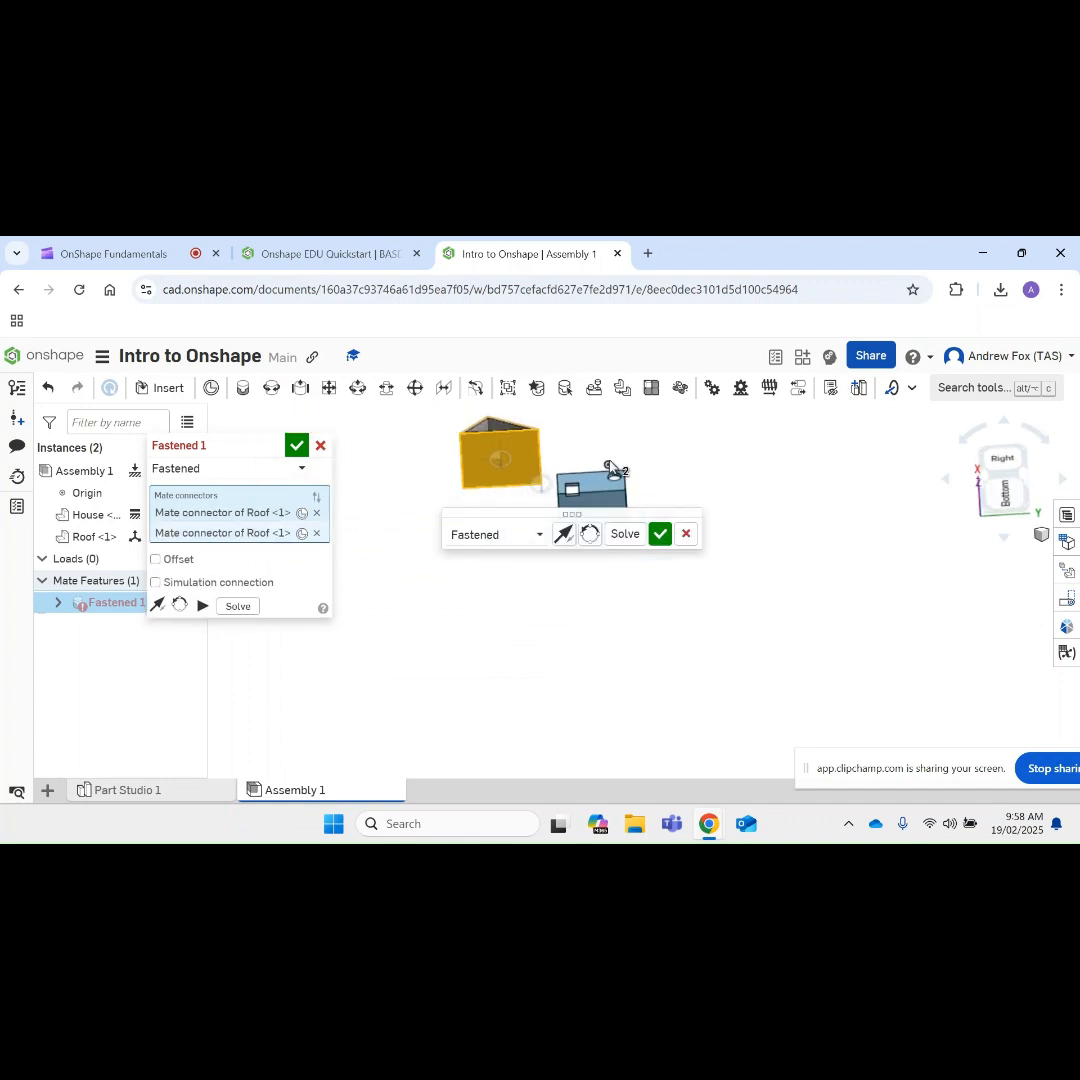
right_drag(636, 455, 639, 578)
scroll(624, 432, up, 5)
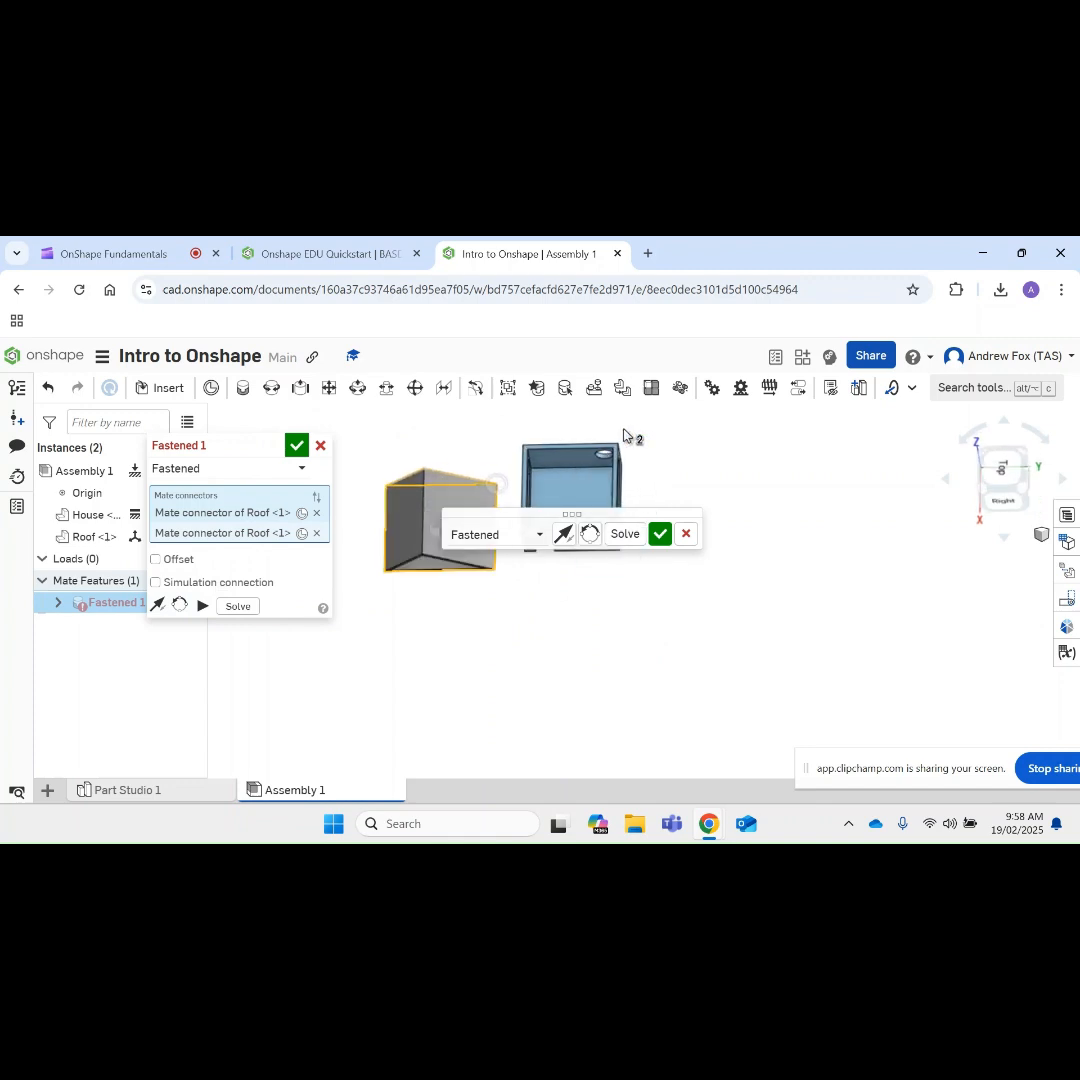
scroll(623, 436, up, 3)
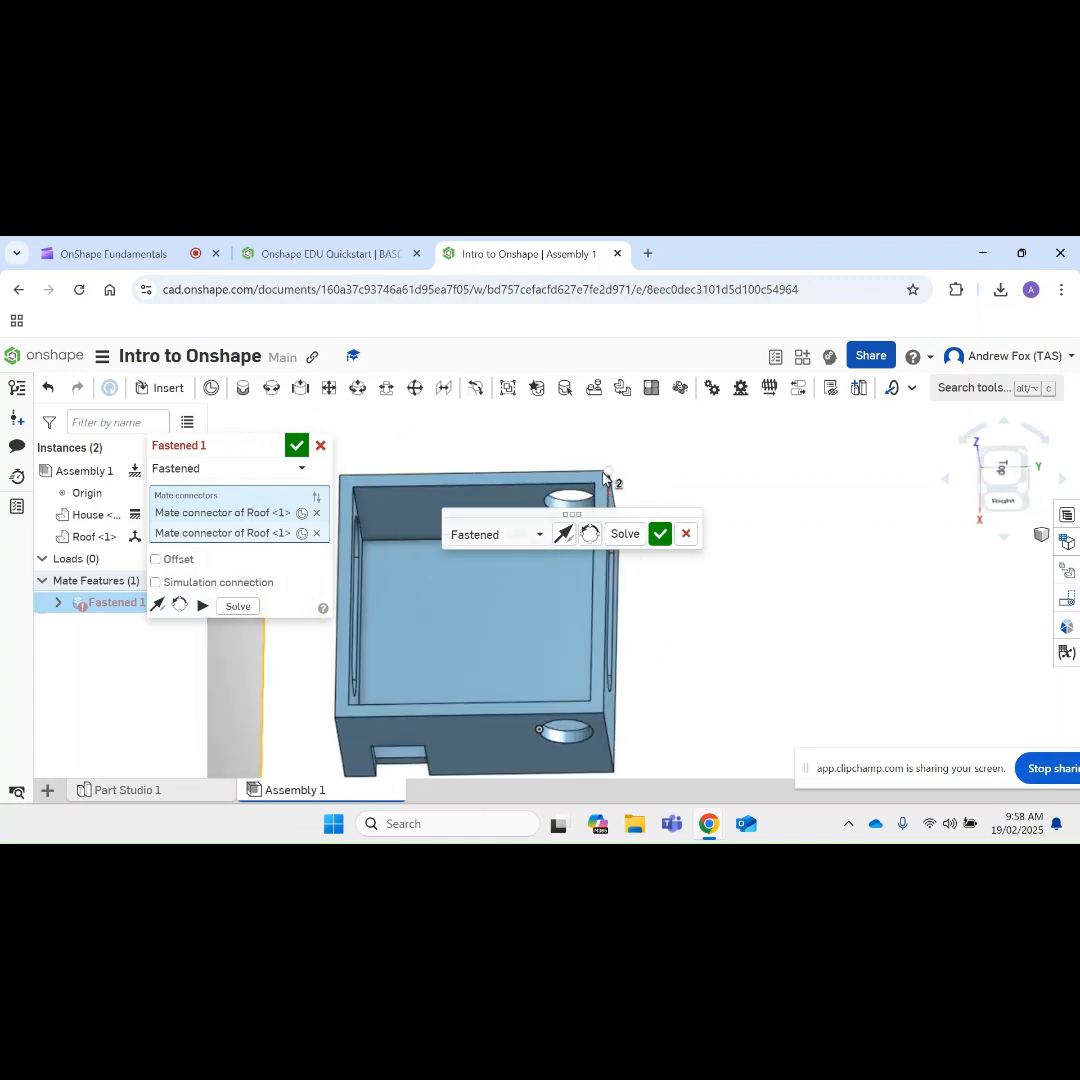
click(600, 480)
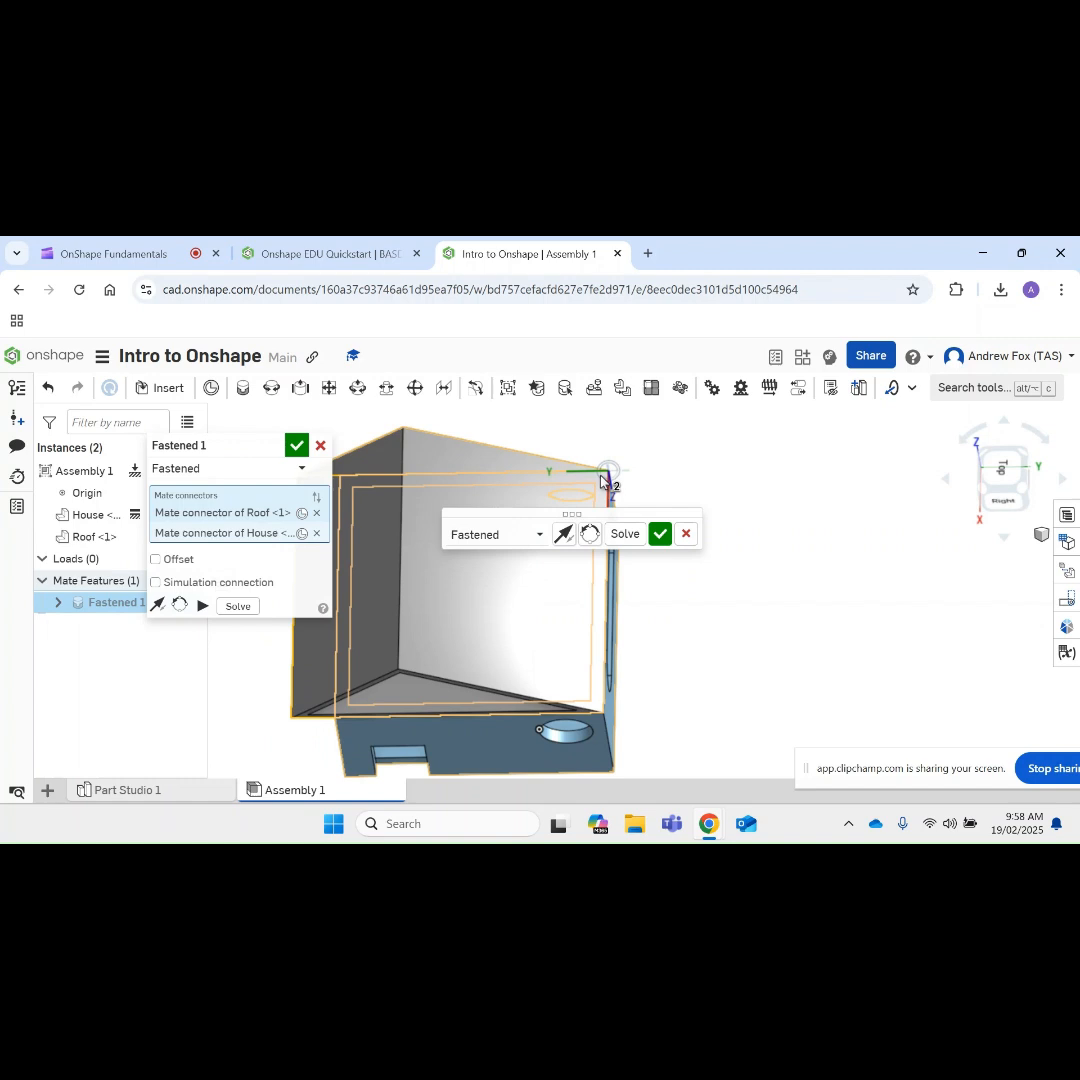
right_drag(591, 453, 697, 502)
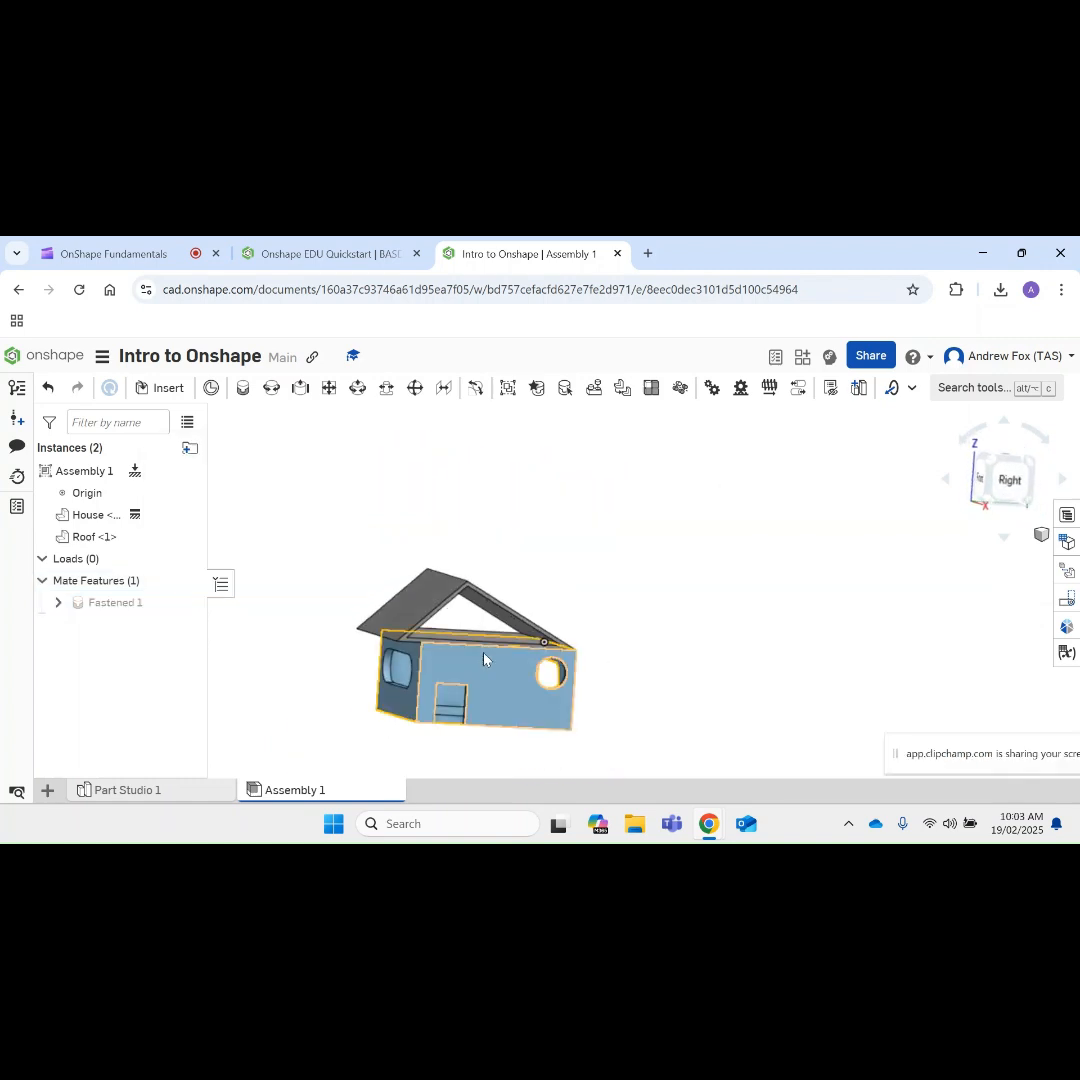
scroll(484, 653, up, 3)
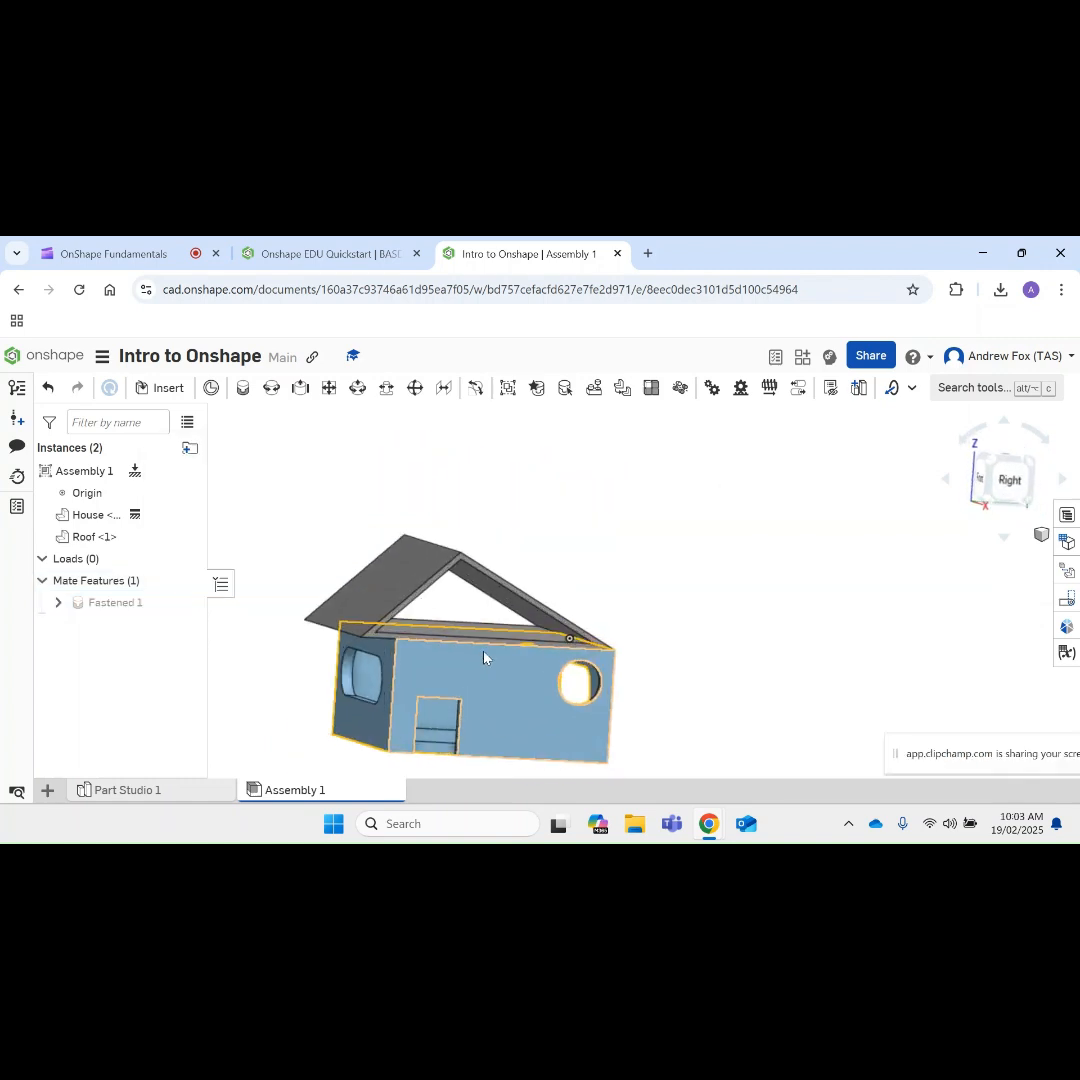
scroll(484, 653, down, 3)
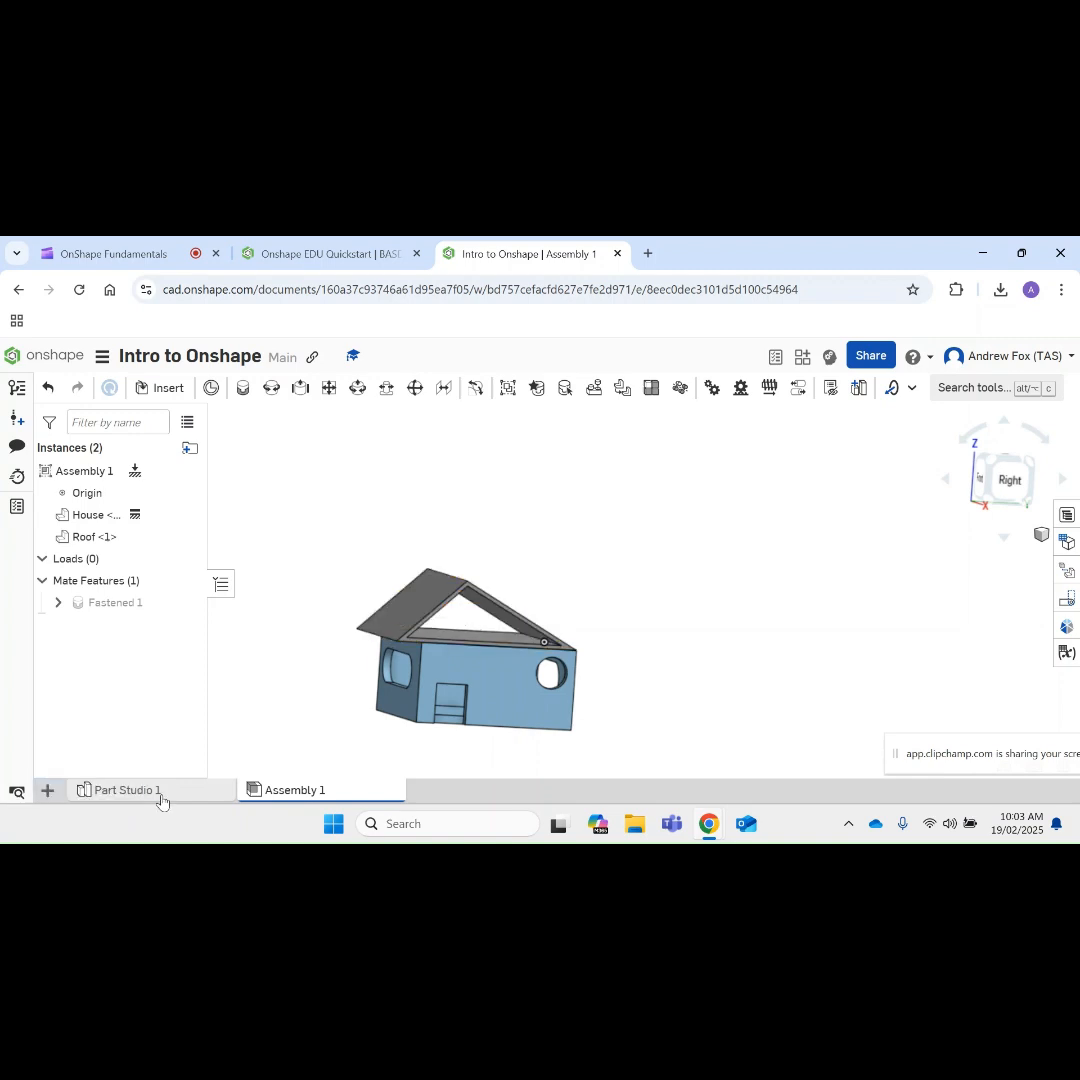
Step: Switch to Part Studio 1 and open the Roof sketch for editing
click(125, 789)
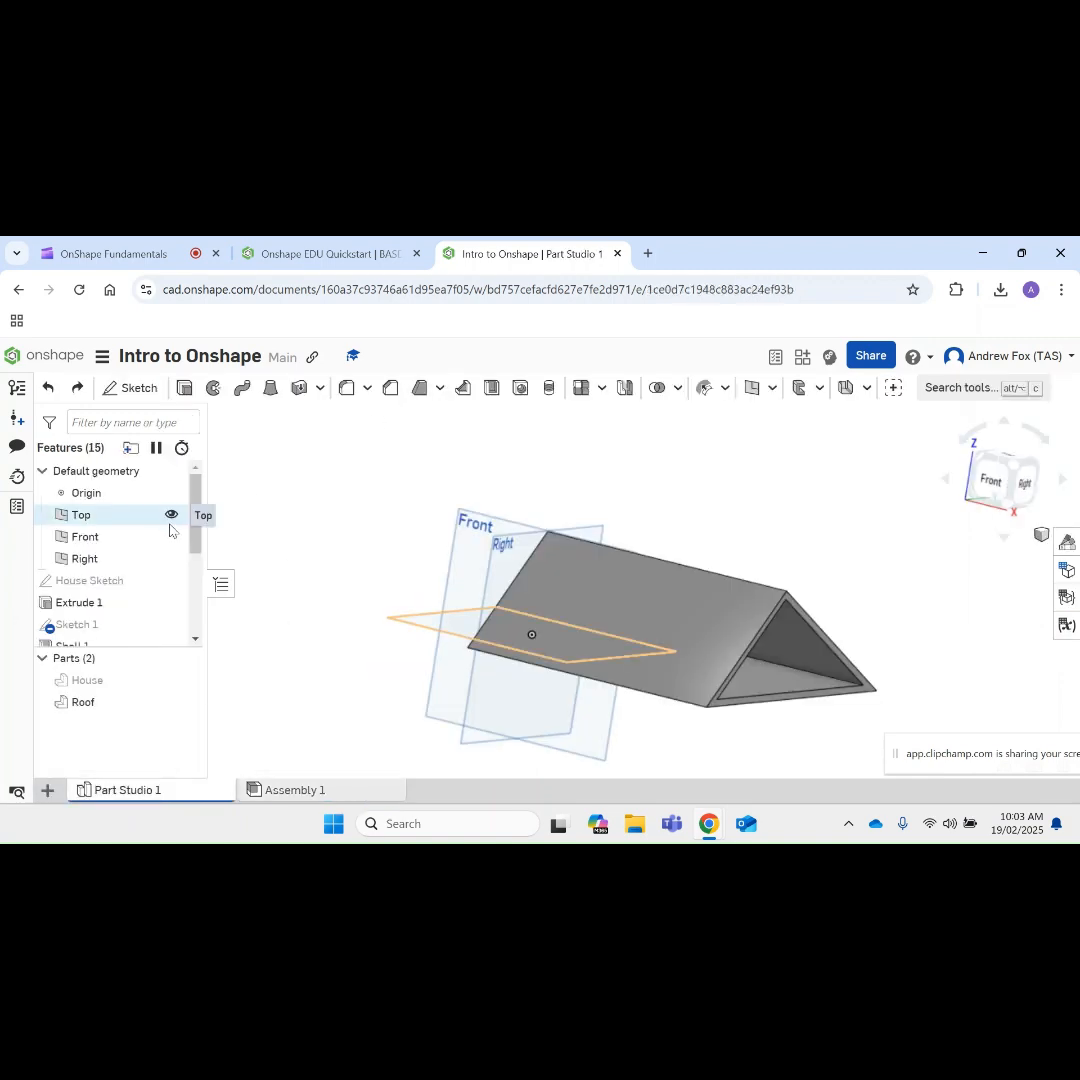
drag(197, 492, 196, 577)
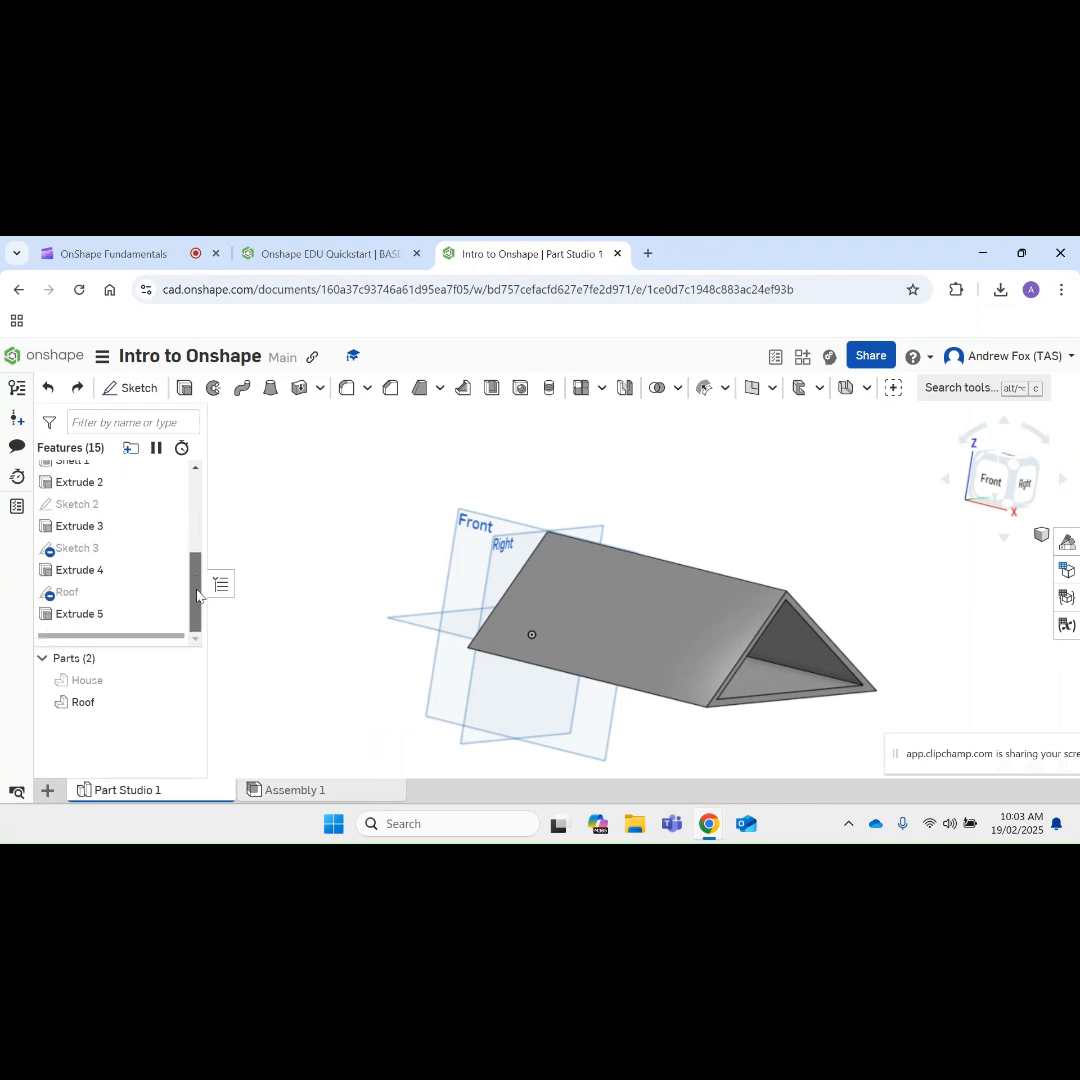
click(70, 598)
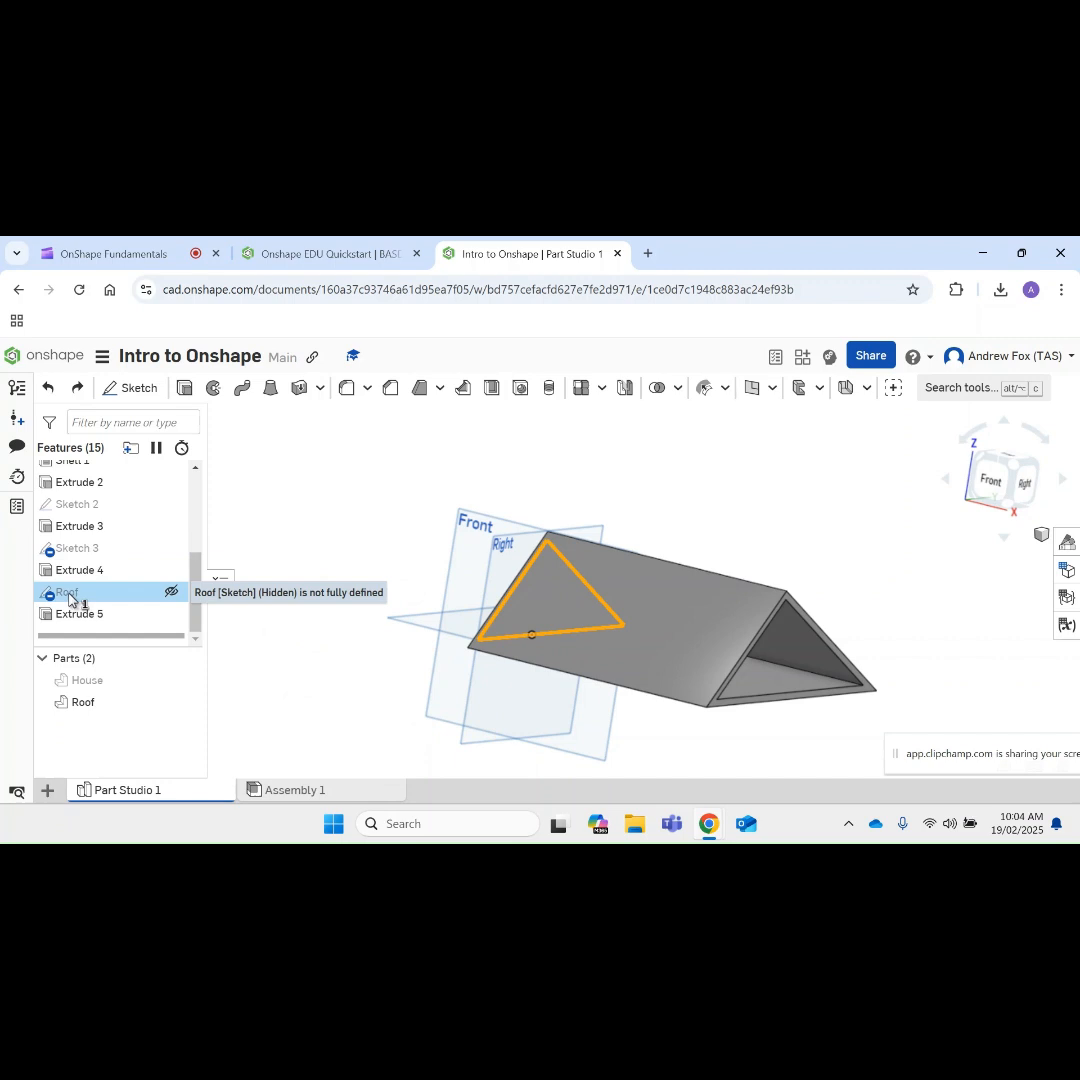
right_click(70, 598)
click(107, 366)
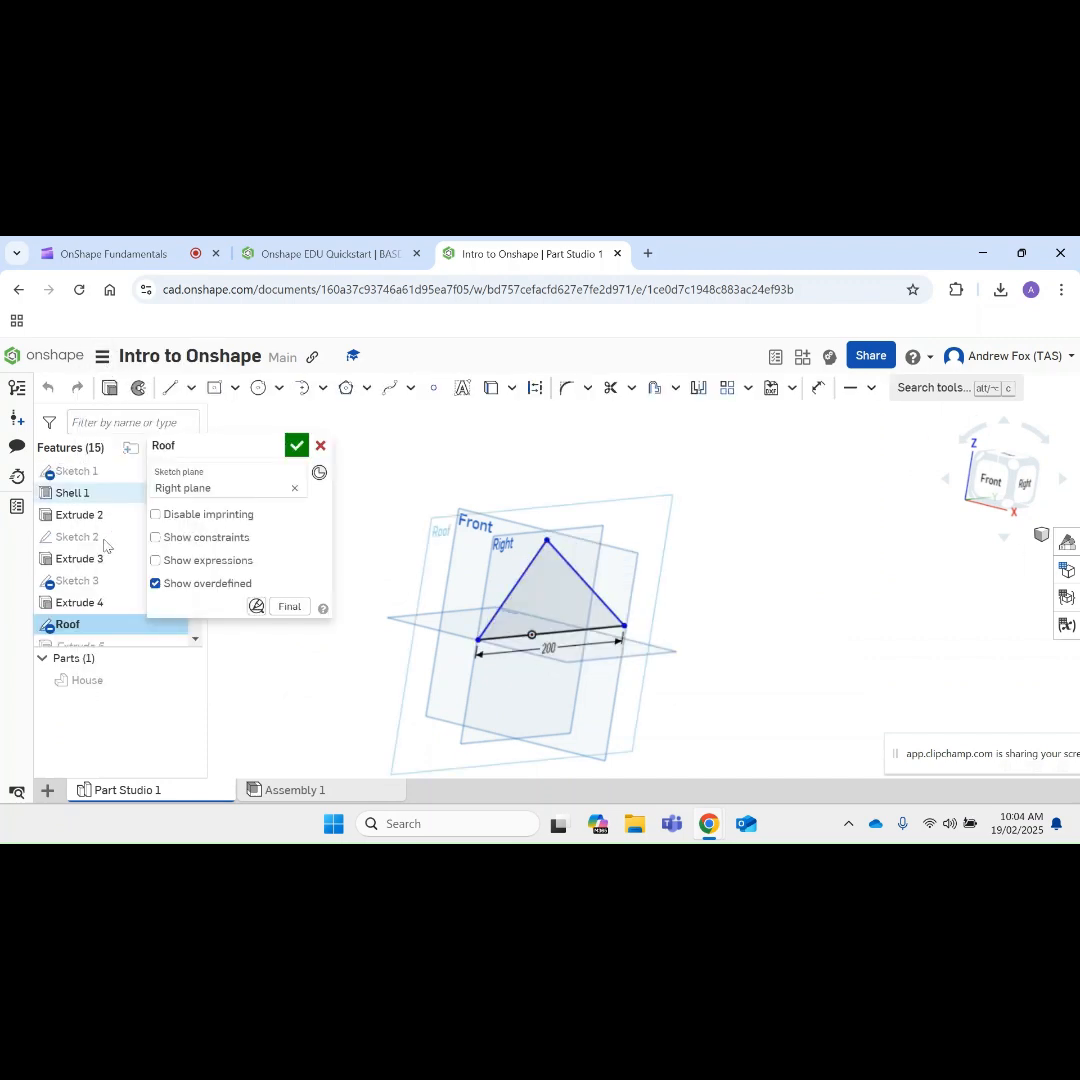
Step: Raise the roof triangle's apex to about 76 mm above its base line
right_drag(439, 698, 518, 694)
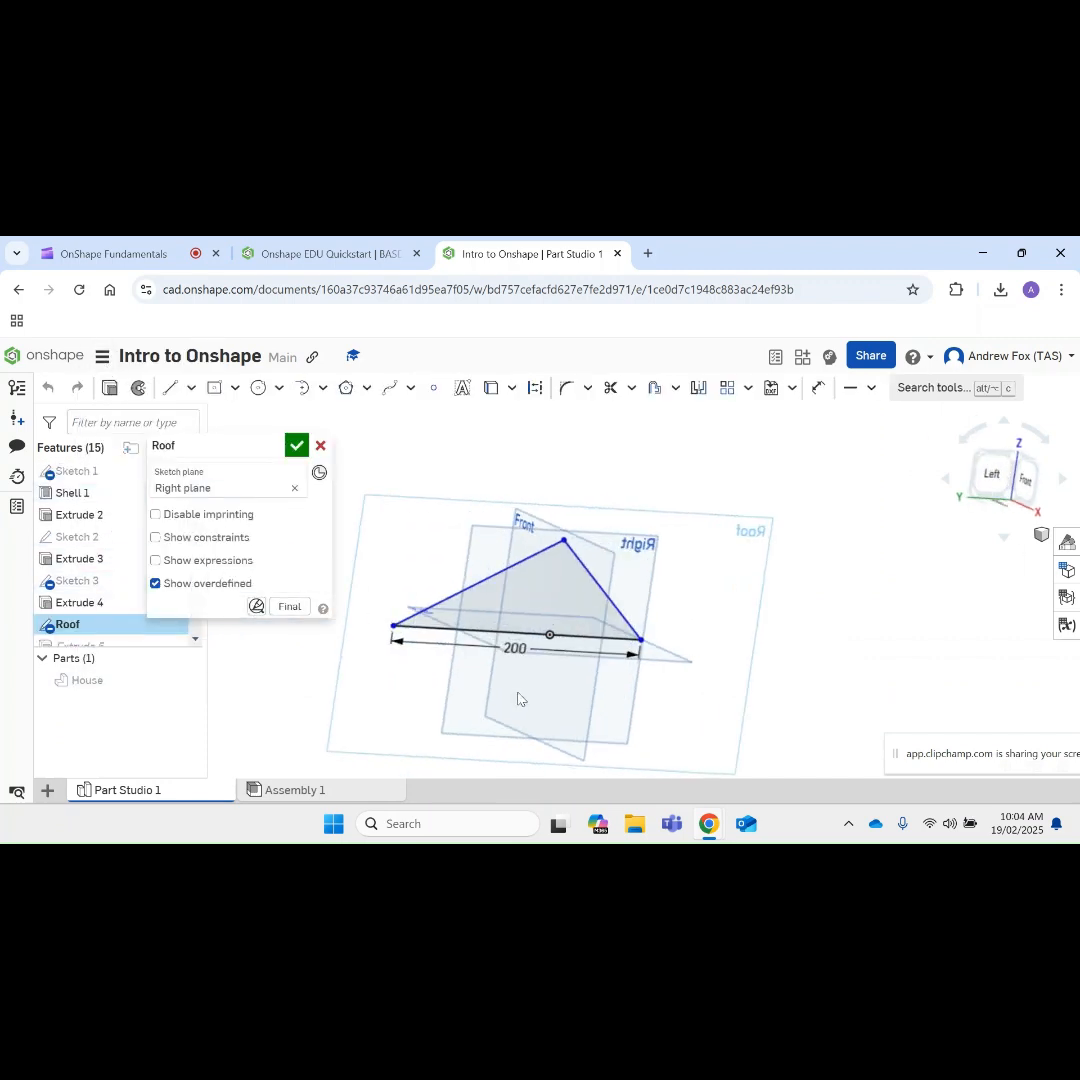
click(526, 650)
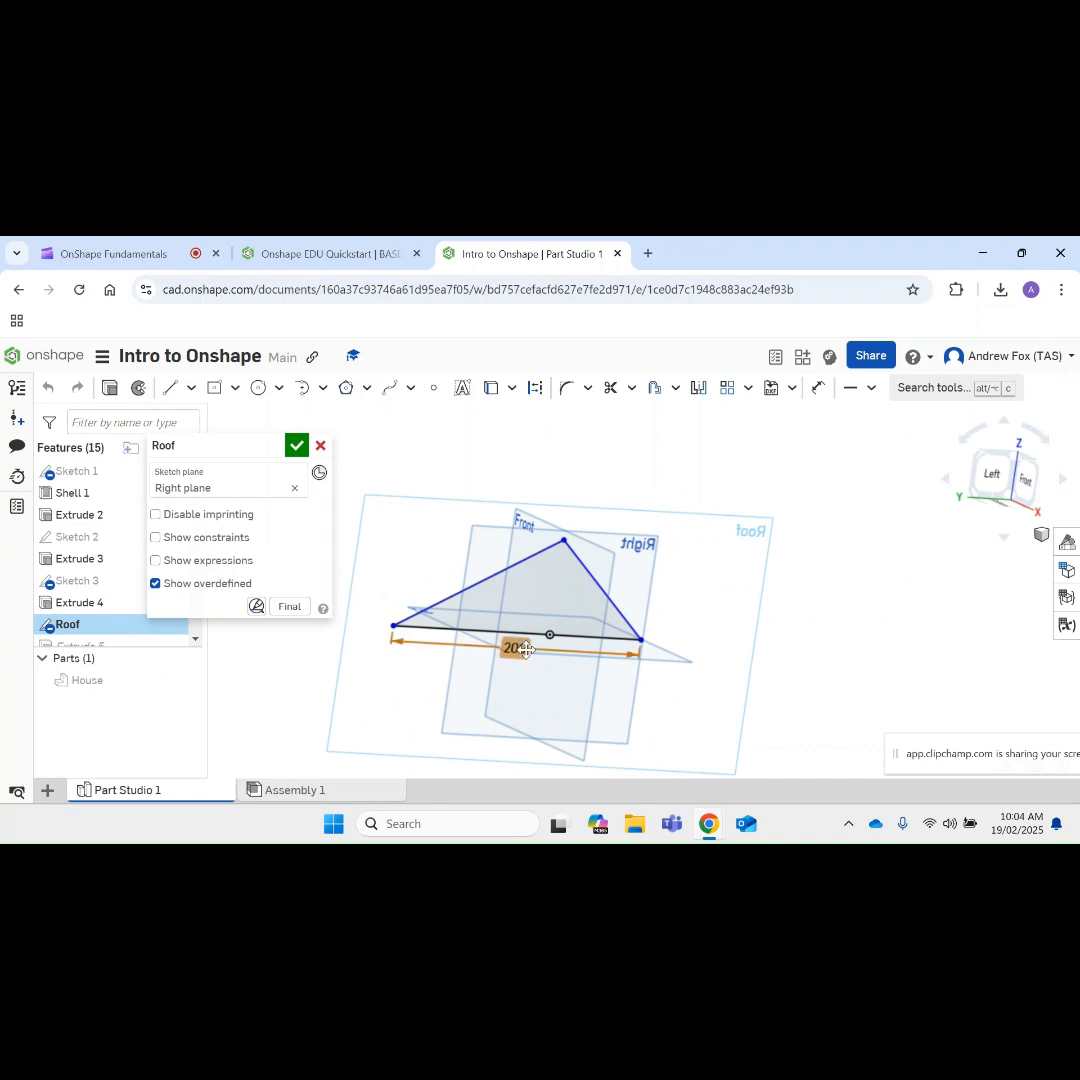
key(Delete)
mouse_move(555, 539)
mouse_down()
mouse_move(466, 563)
mouse_move(432, 521)
mouse_up()
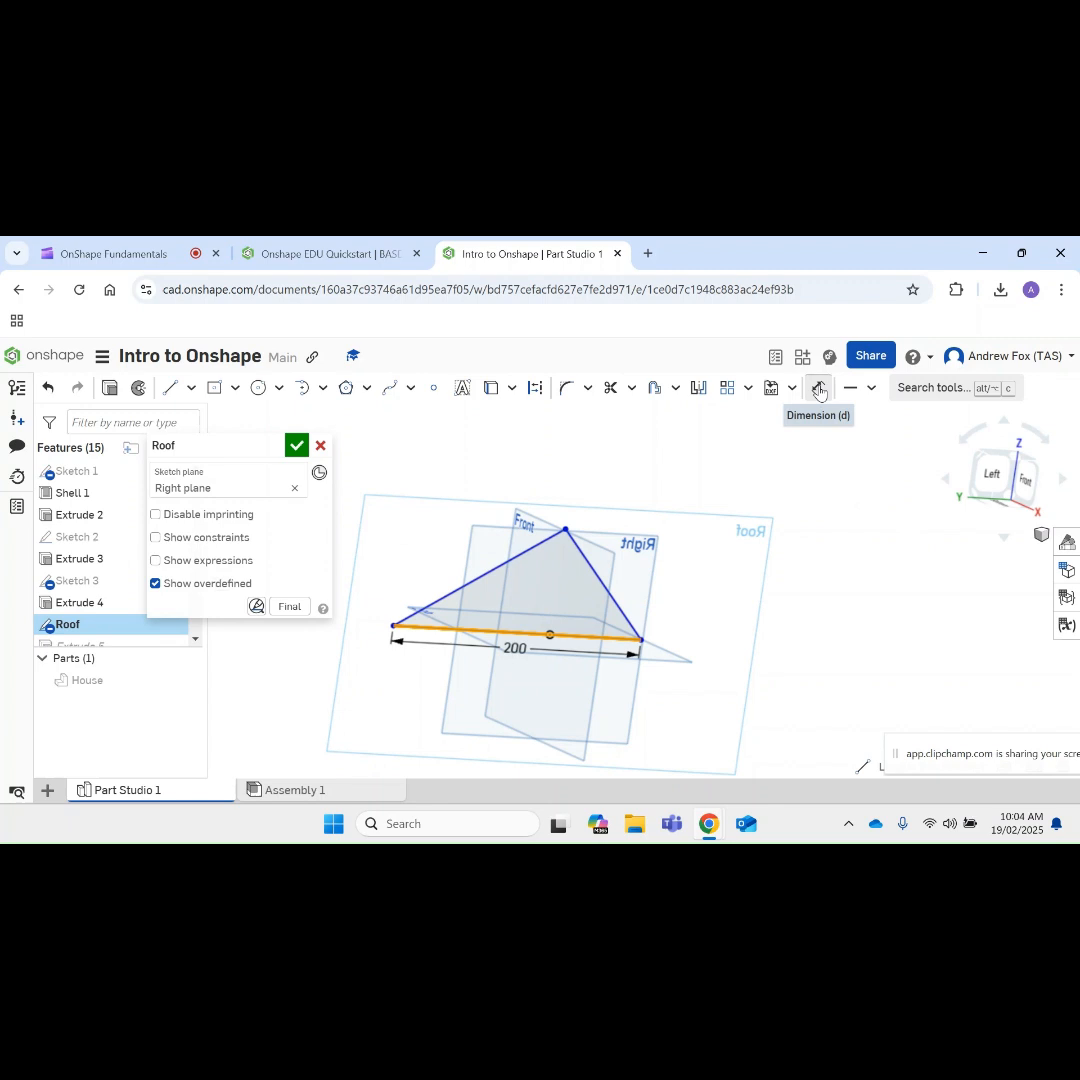
Step: Dimension the roof triangle's height from its base line to the apex and set it to 100 mm
click(818, 390)
click(566, 528)
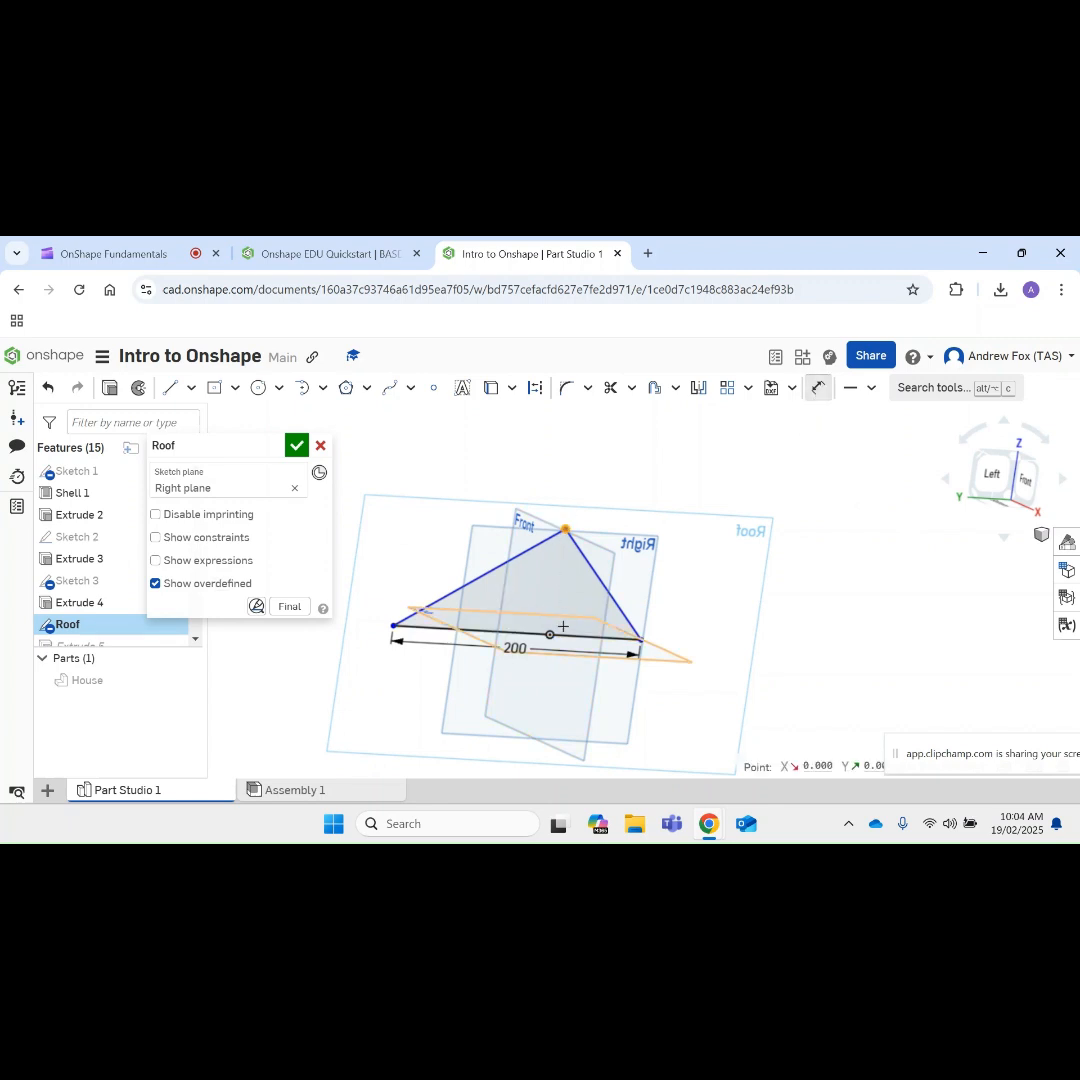
click(500, 631)
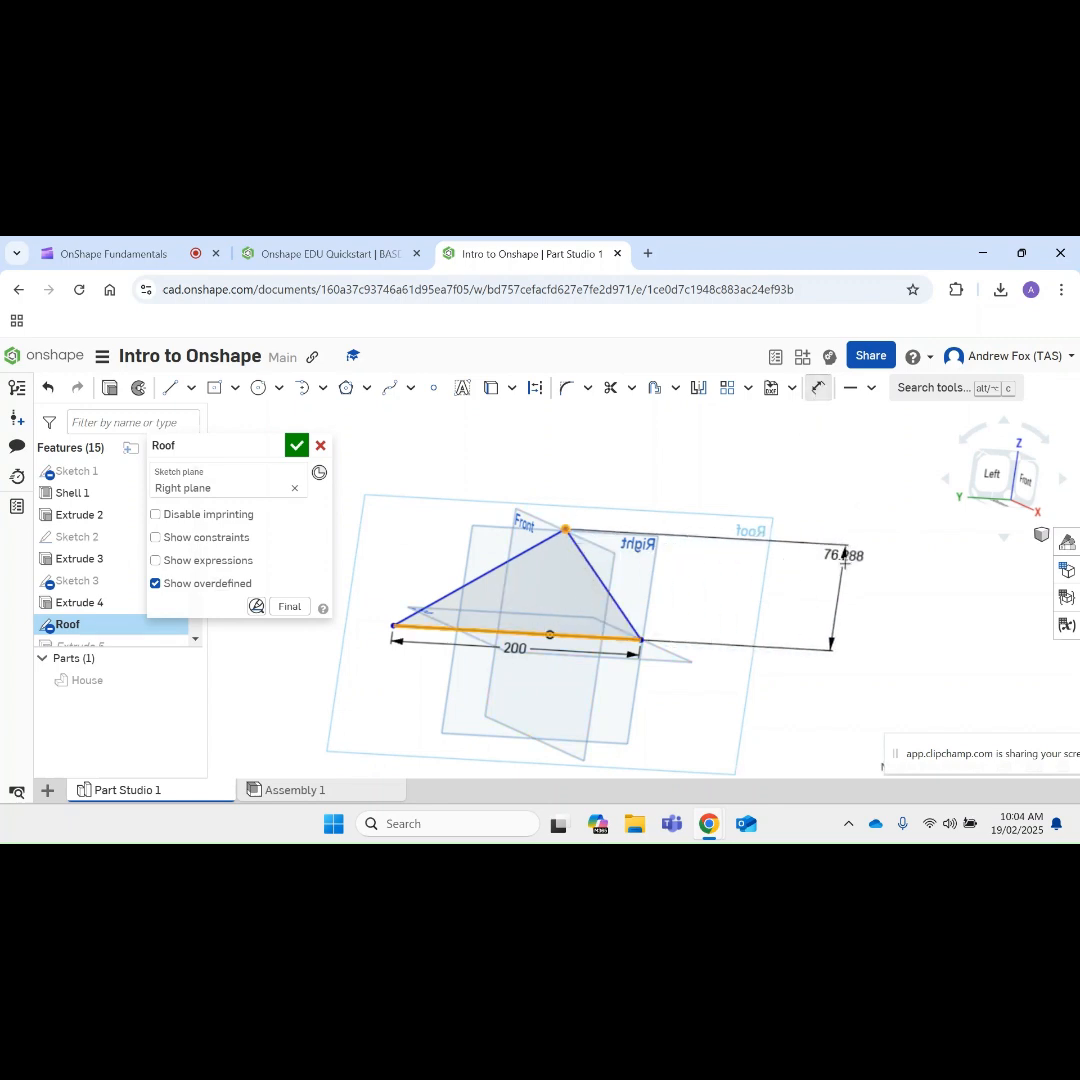
click(848, 599)
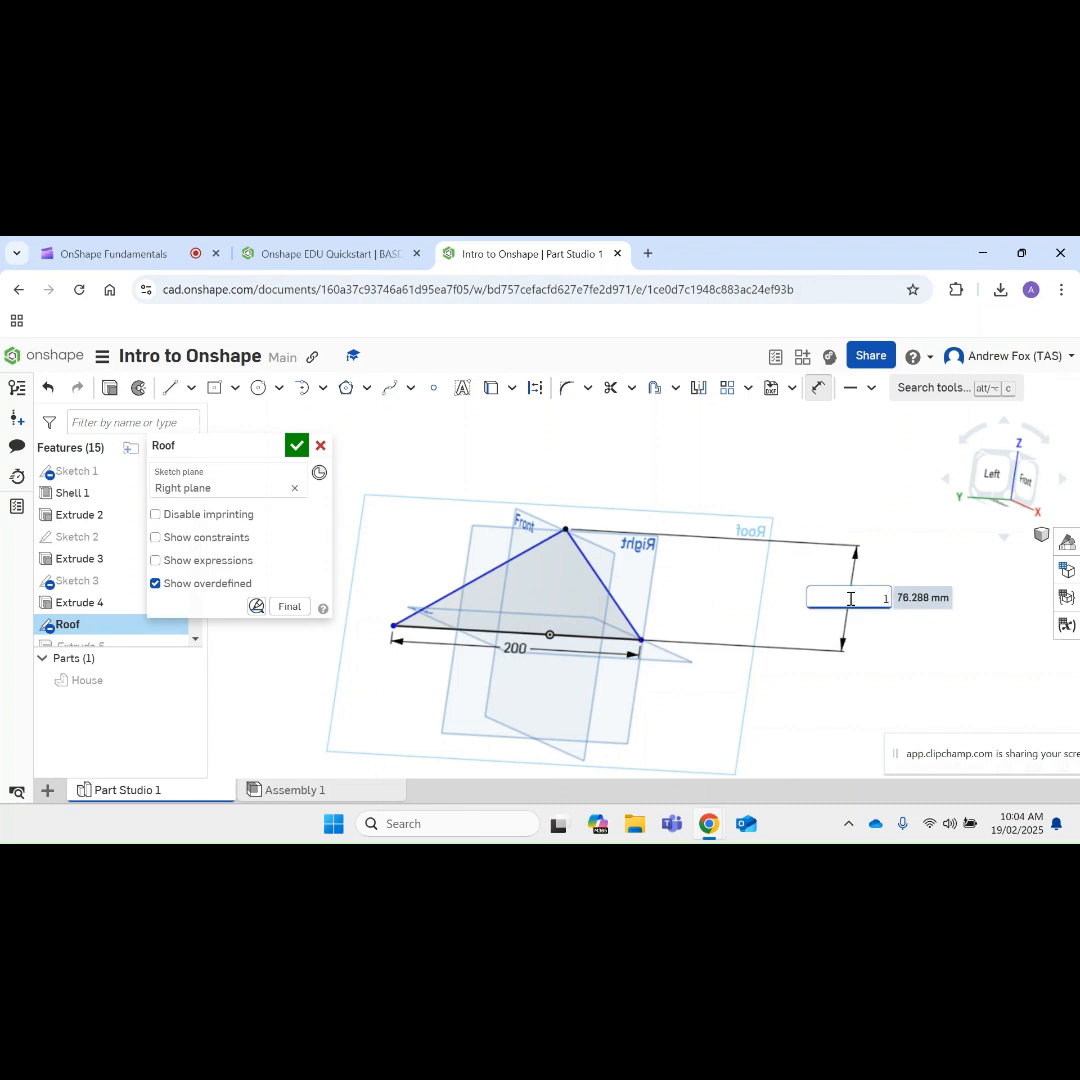
text(100)
key(Return)
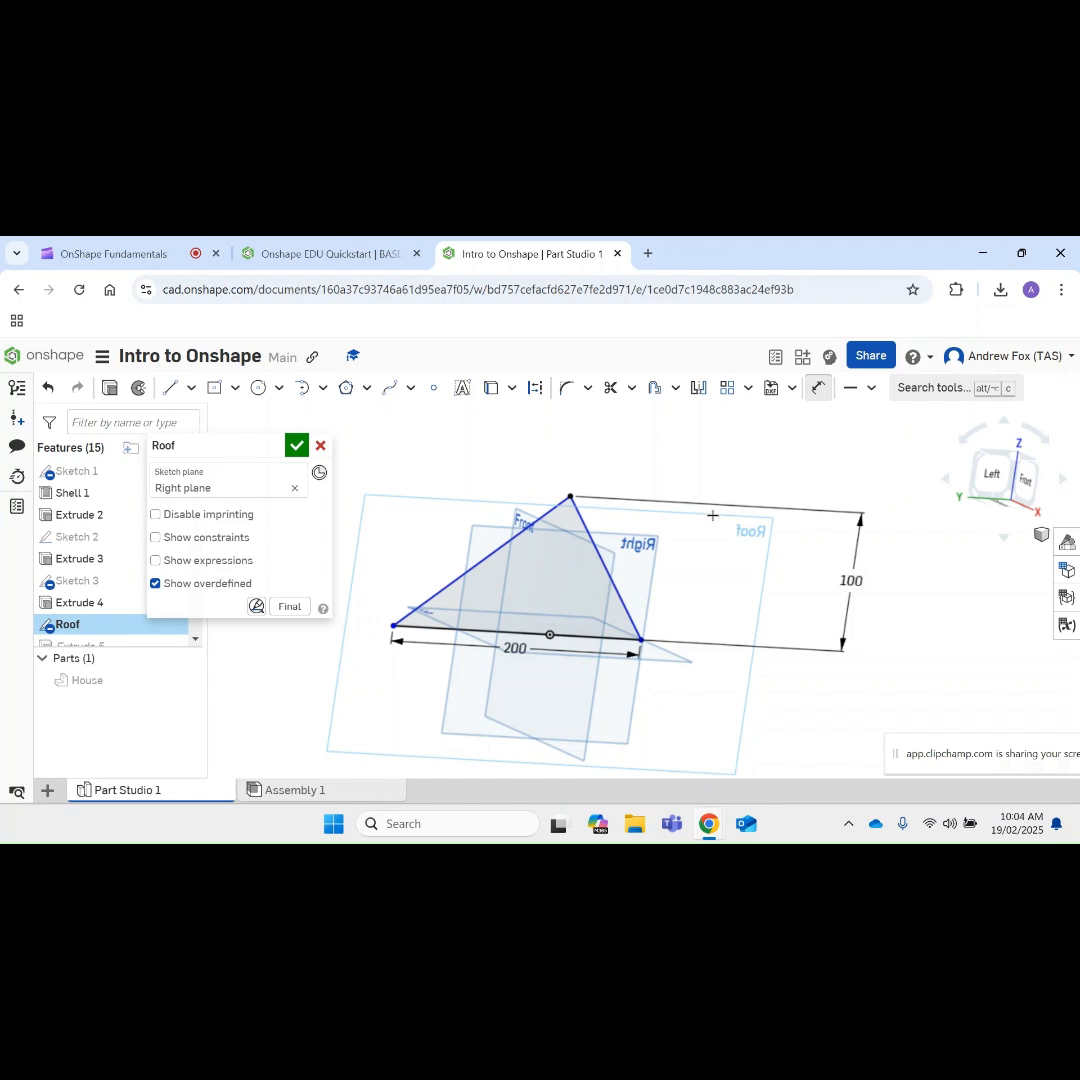
key(Escape)
Step: Apply an Equal constraint to the roof triangle's two sloping sides and accept the Roof sketch
click(590, 545)
click(507, 546)
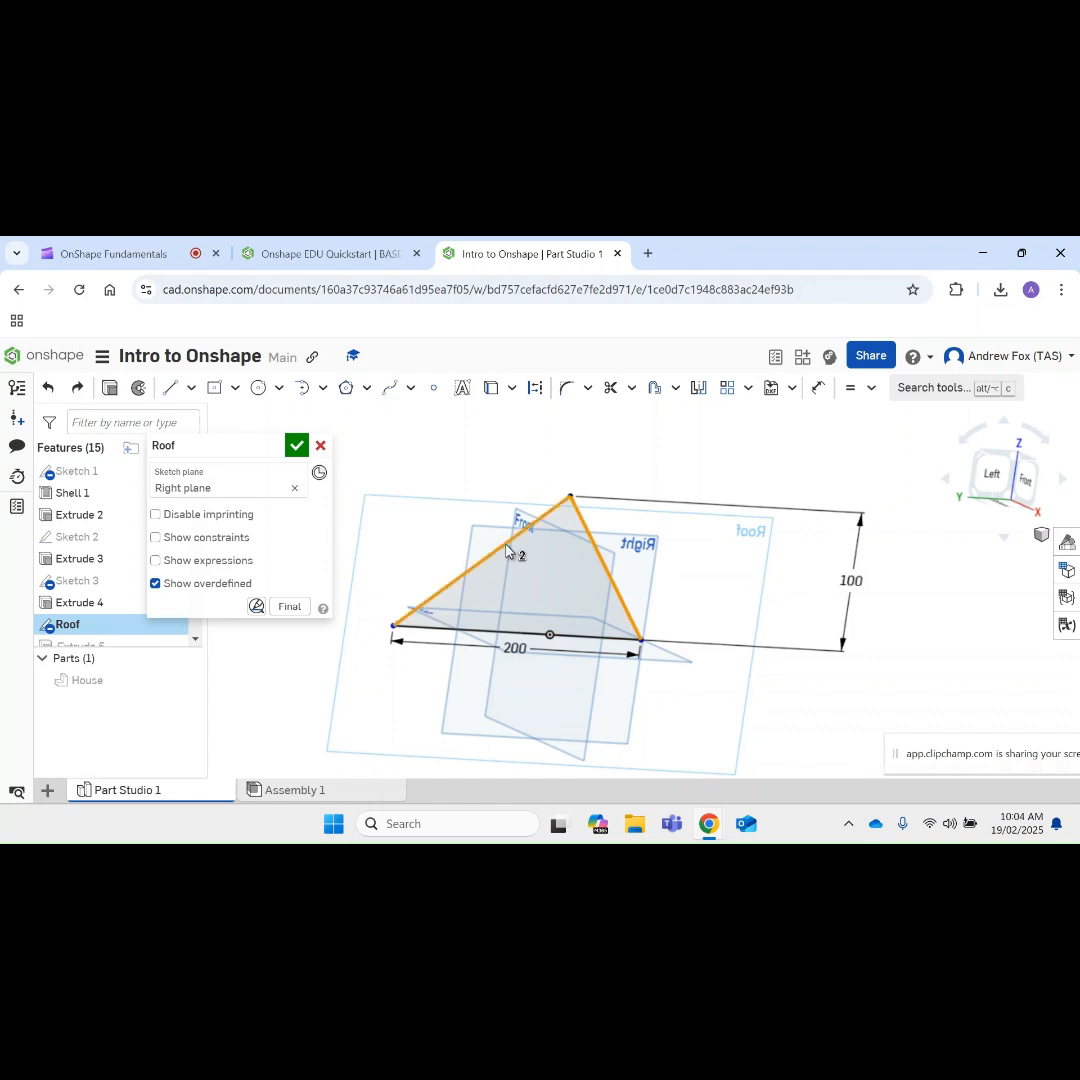
click(872, 388)
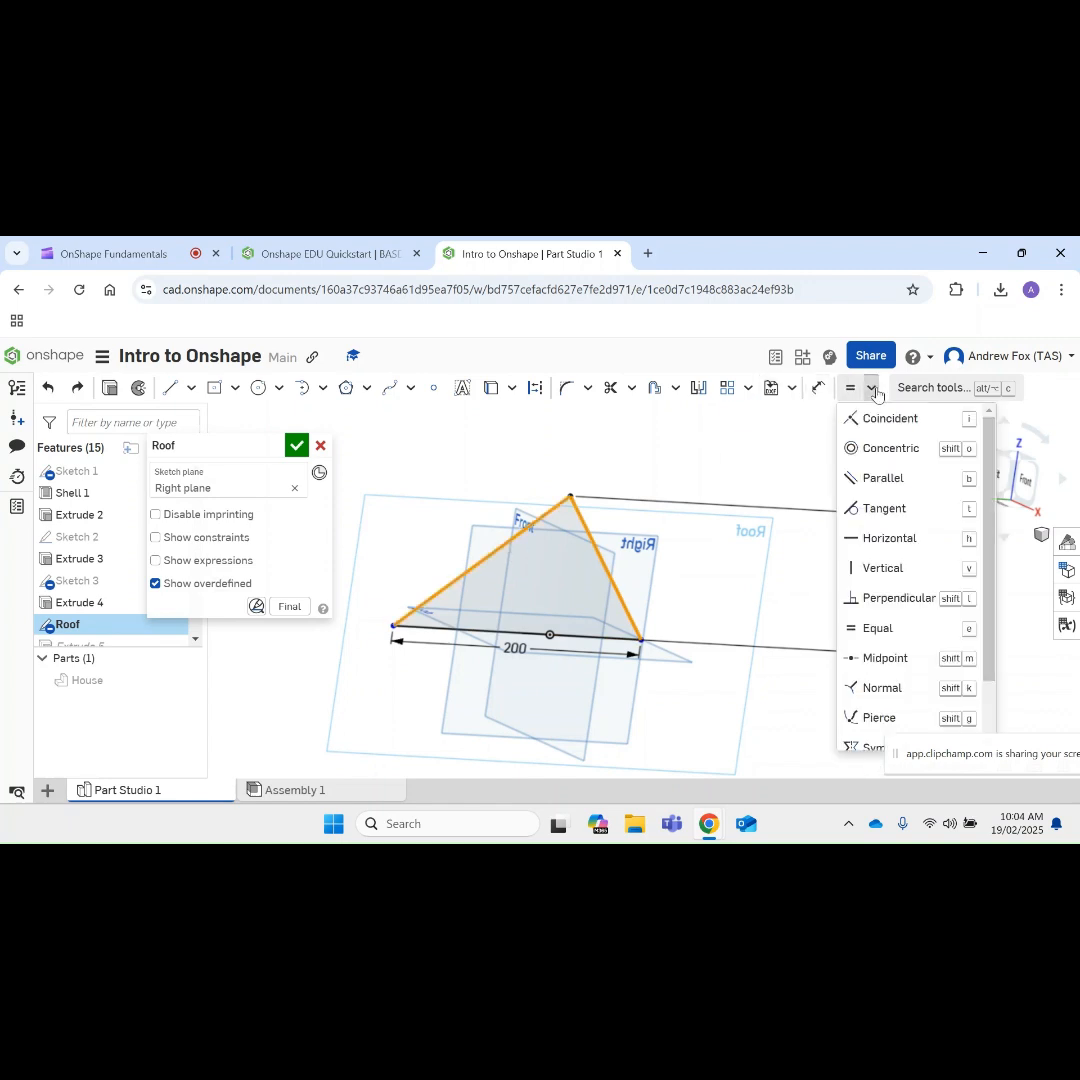
click(879, 630)
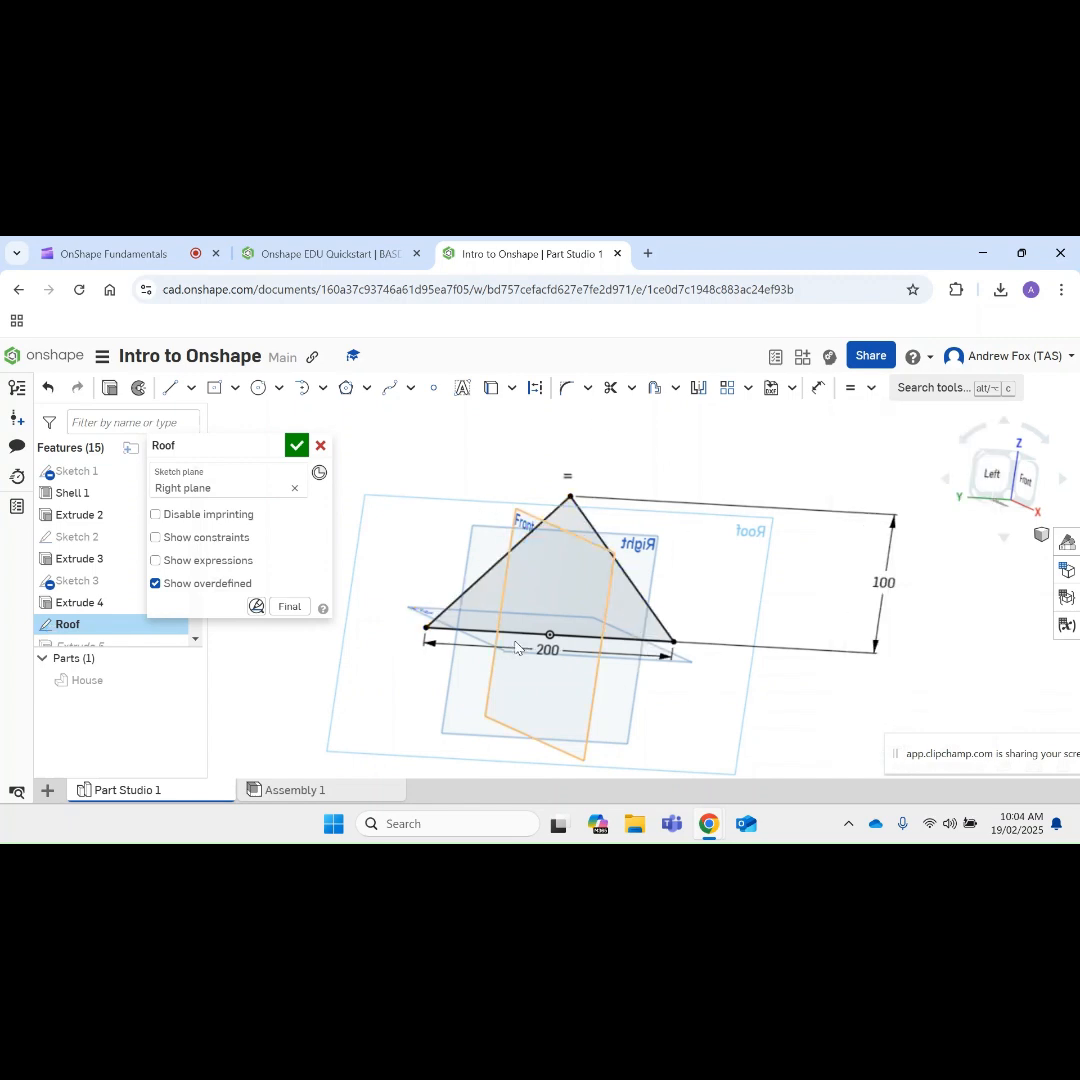
click(295, 443)
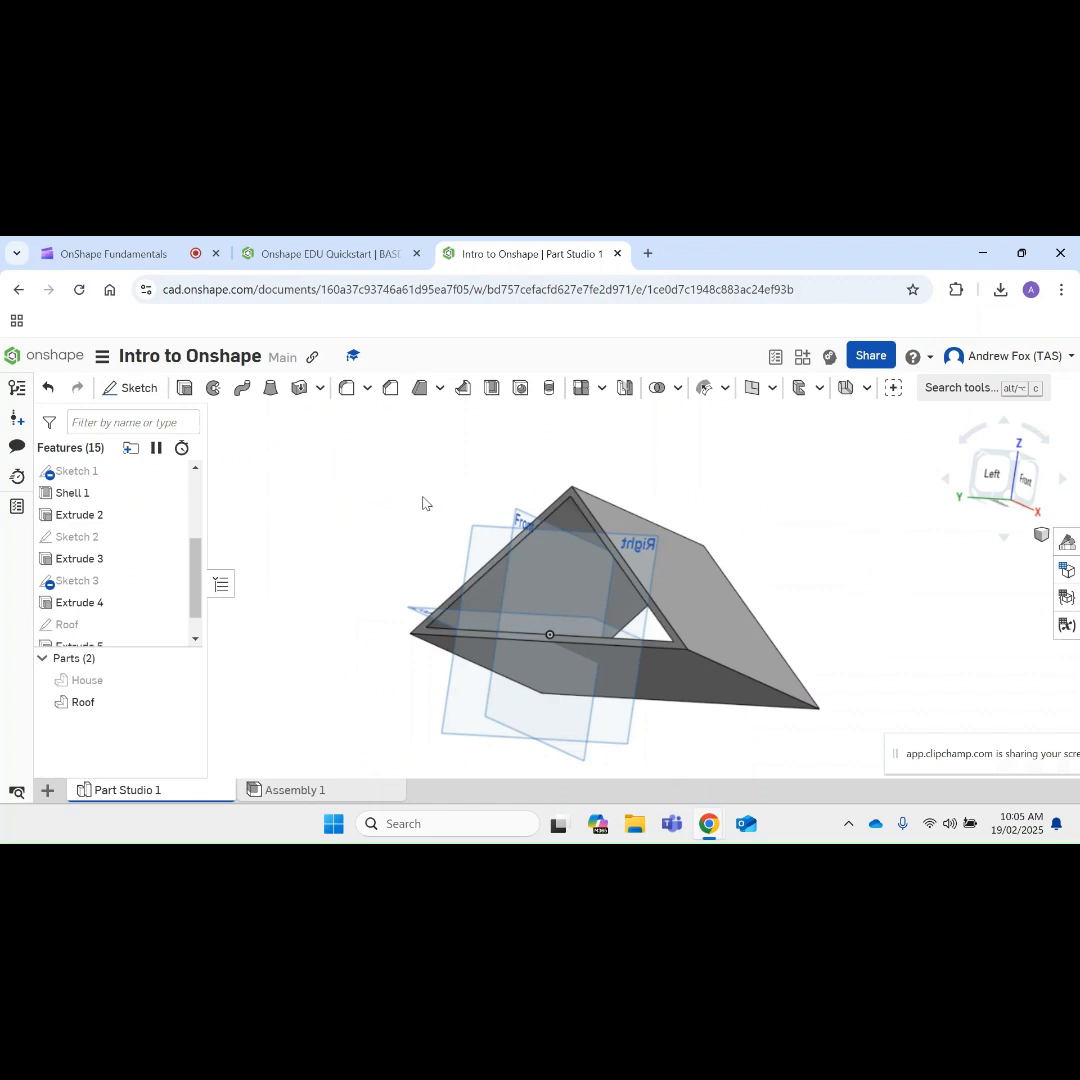
Step: Edit the Roof's extrusion, Extrude 5, changing its type from Thin to Solid, and accept it
right_click(469, 479)
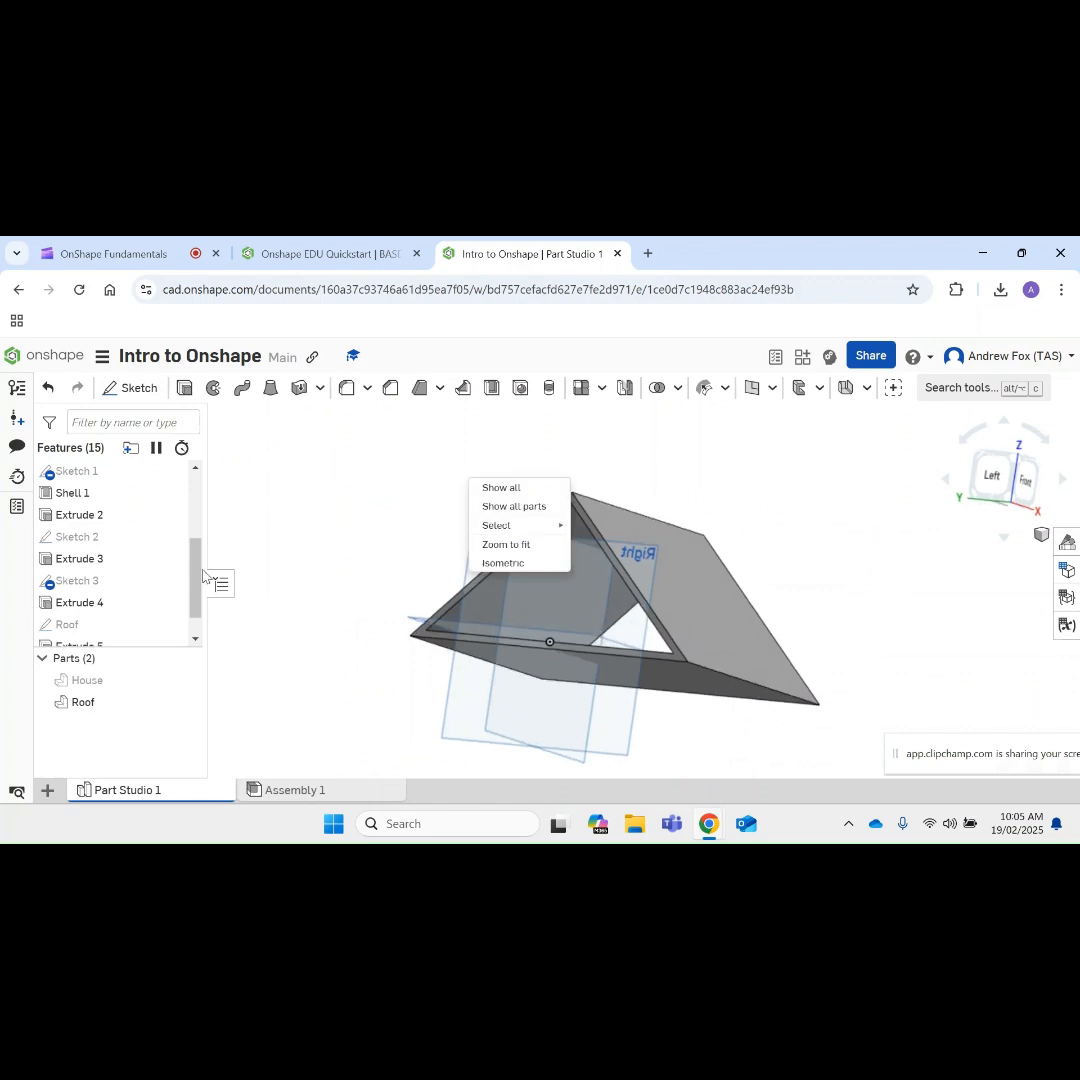
scroll(110, 590, down, 1)
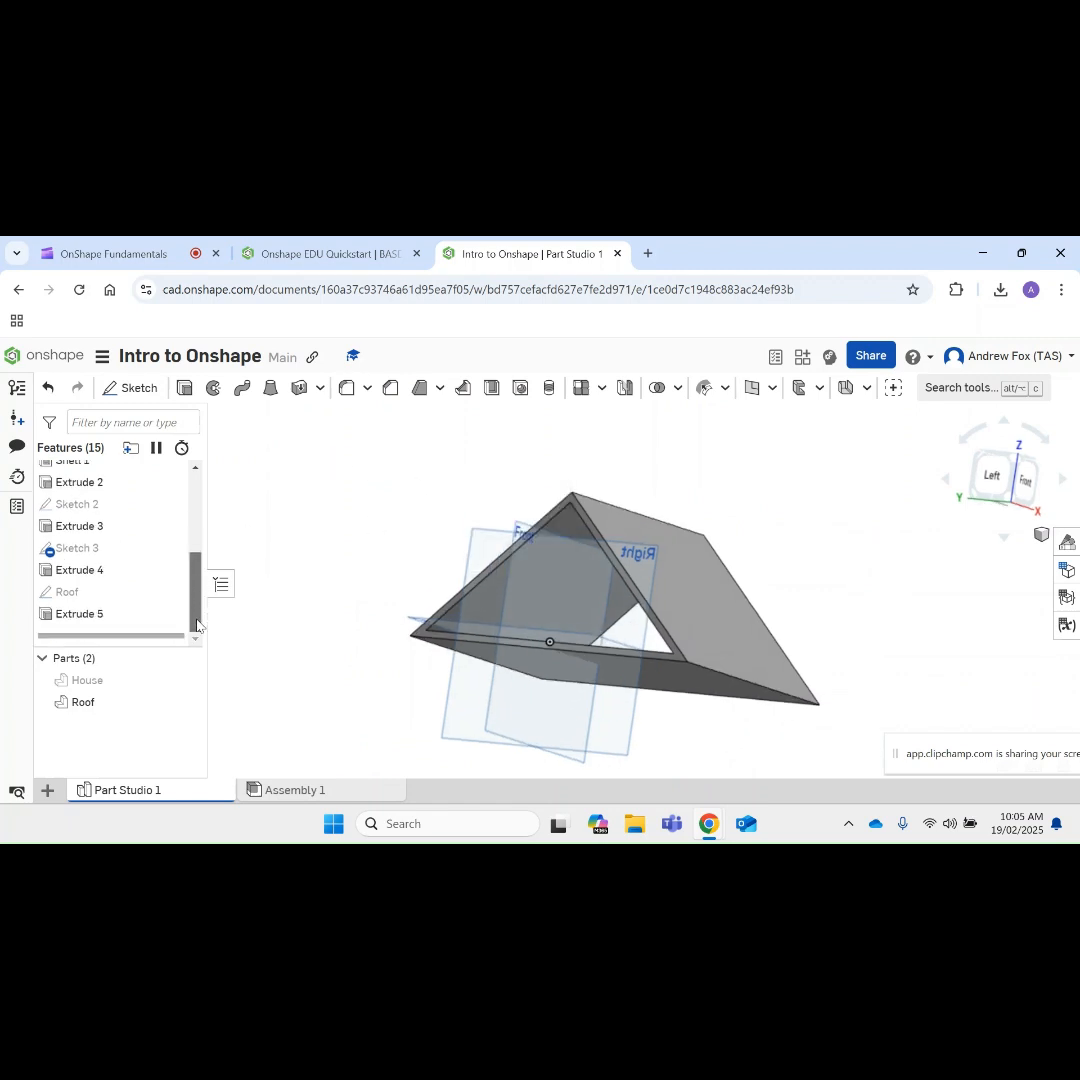
right_click(103, 622)
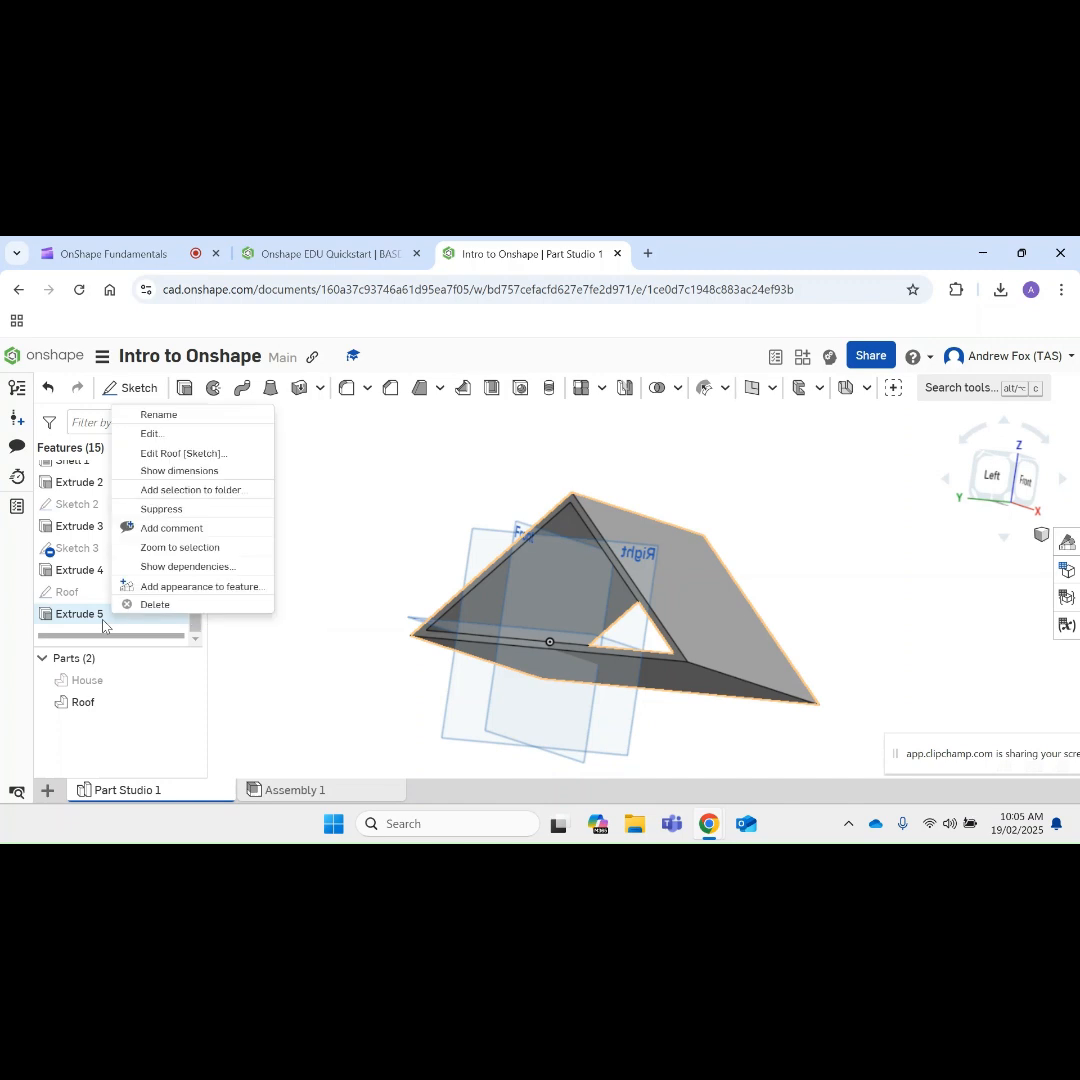
click(152, 434)
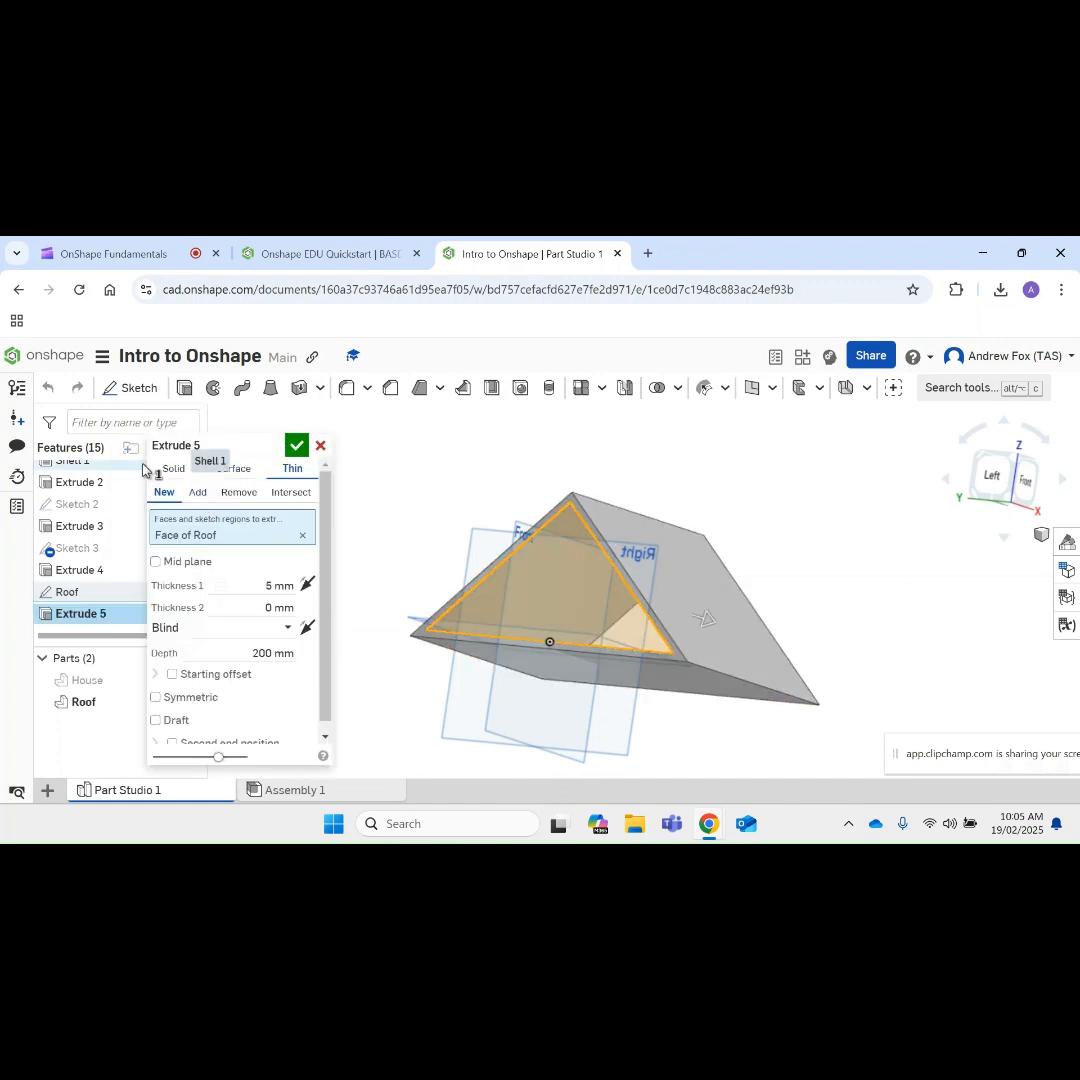
click(174, 468)
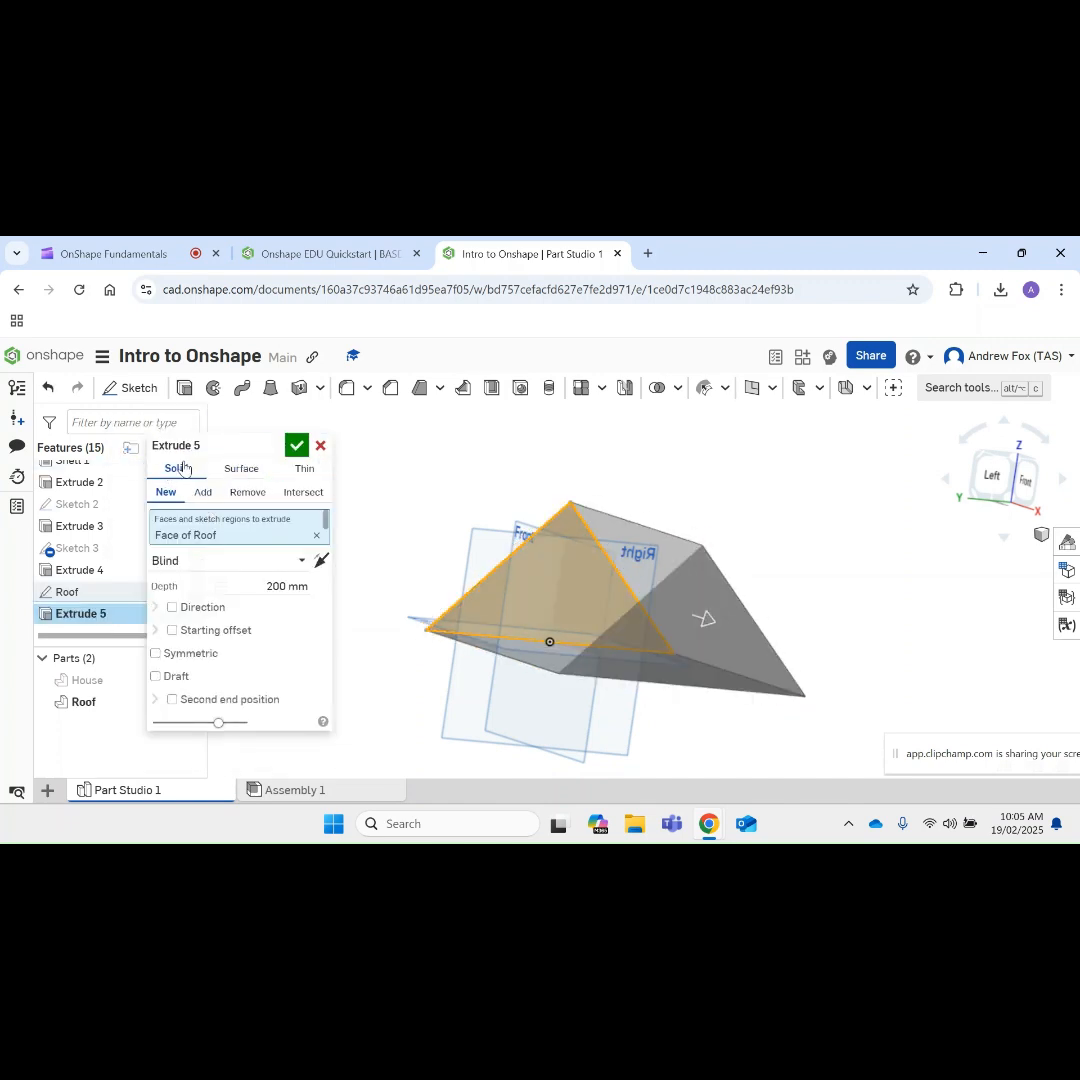
click(297, 446)
right_drag(417, 552, 413, 625)
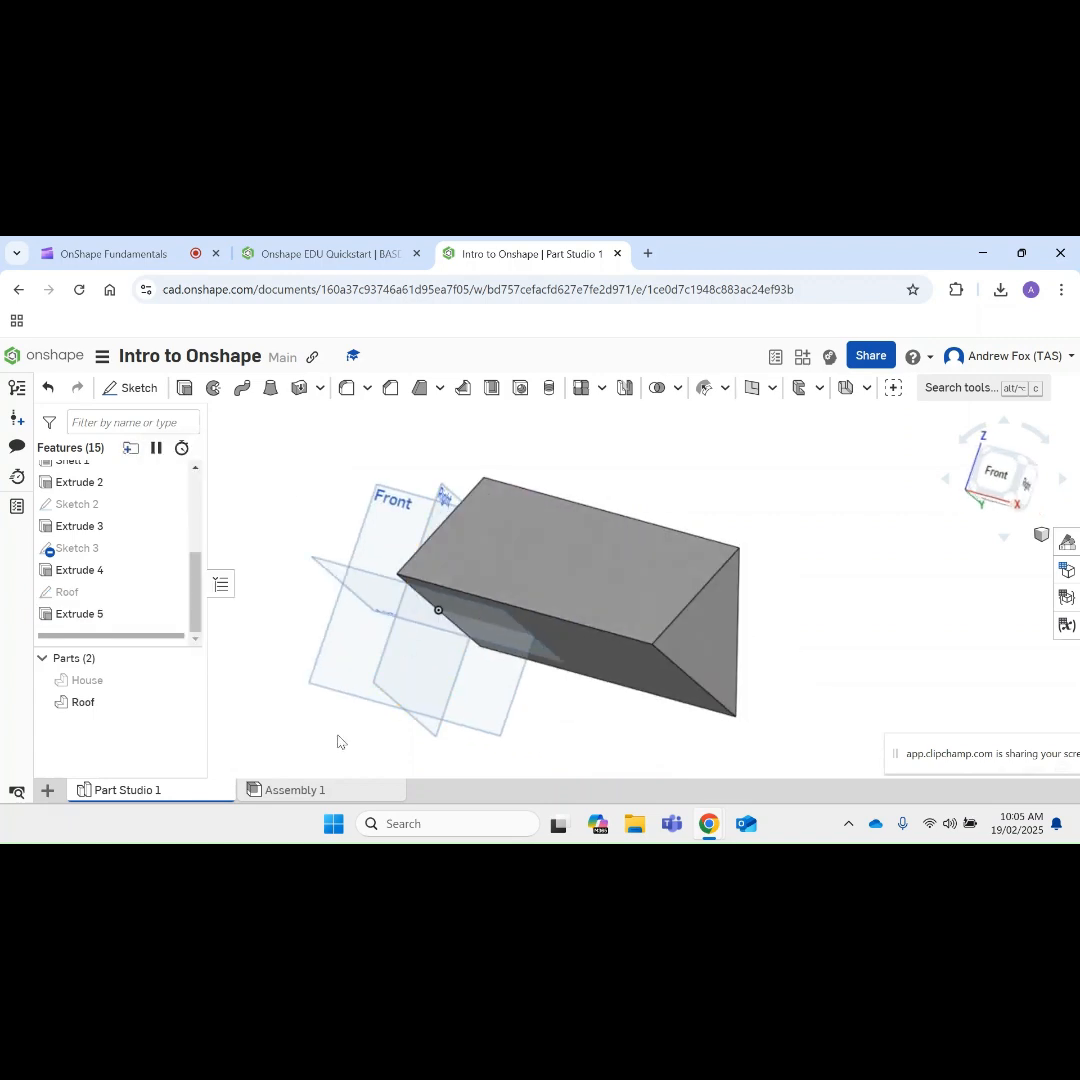
Step: Switch to Assembly 1 and inspect the fit of the updated Roof on the House from several sides
click(300, 791)
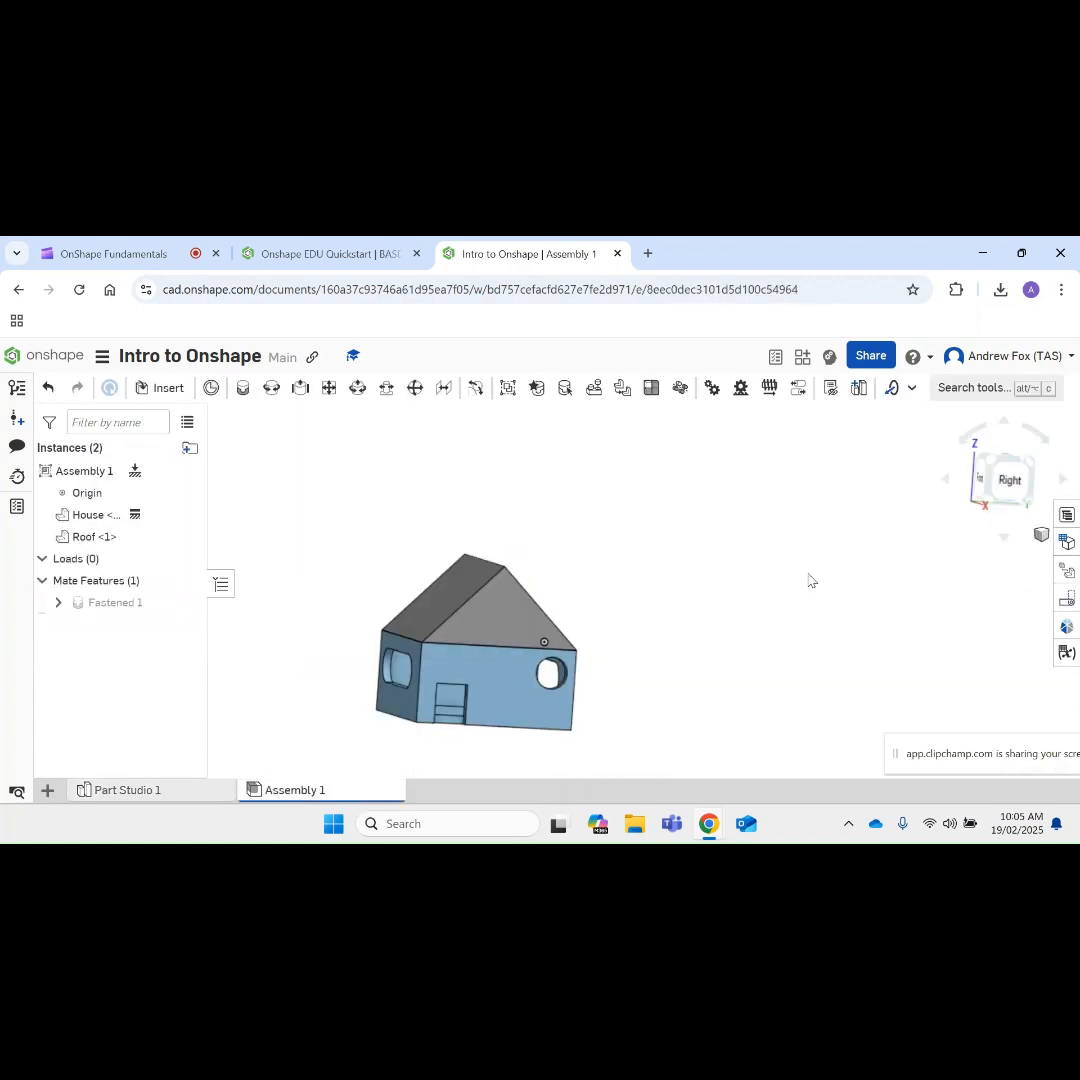
right_drag(744, 586, 903, 561)
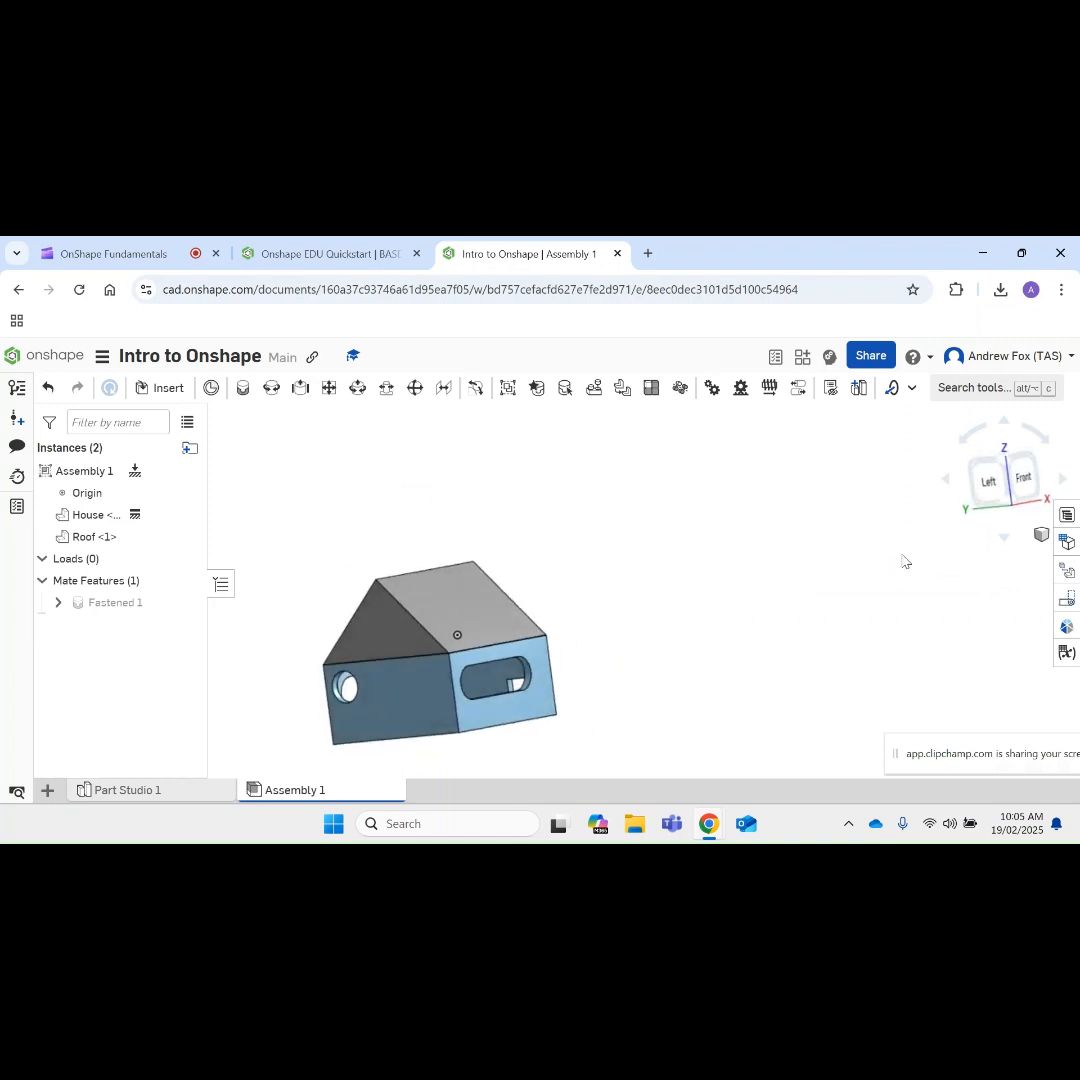
right_drag(585, 561, 795, 531)
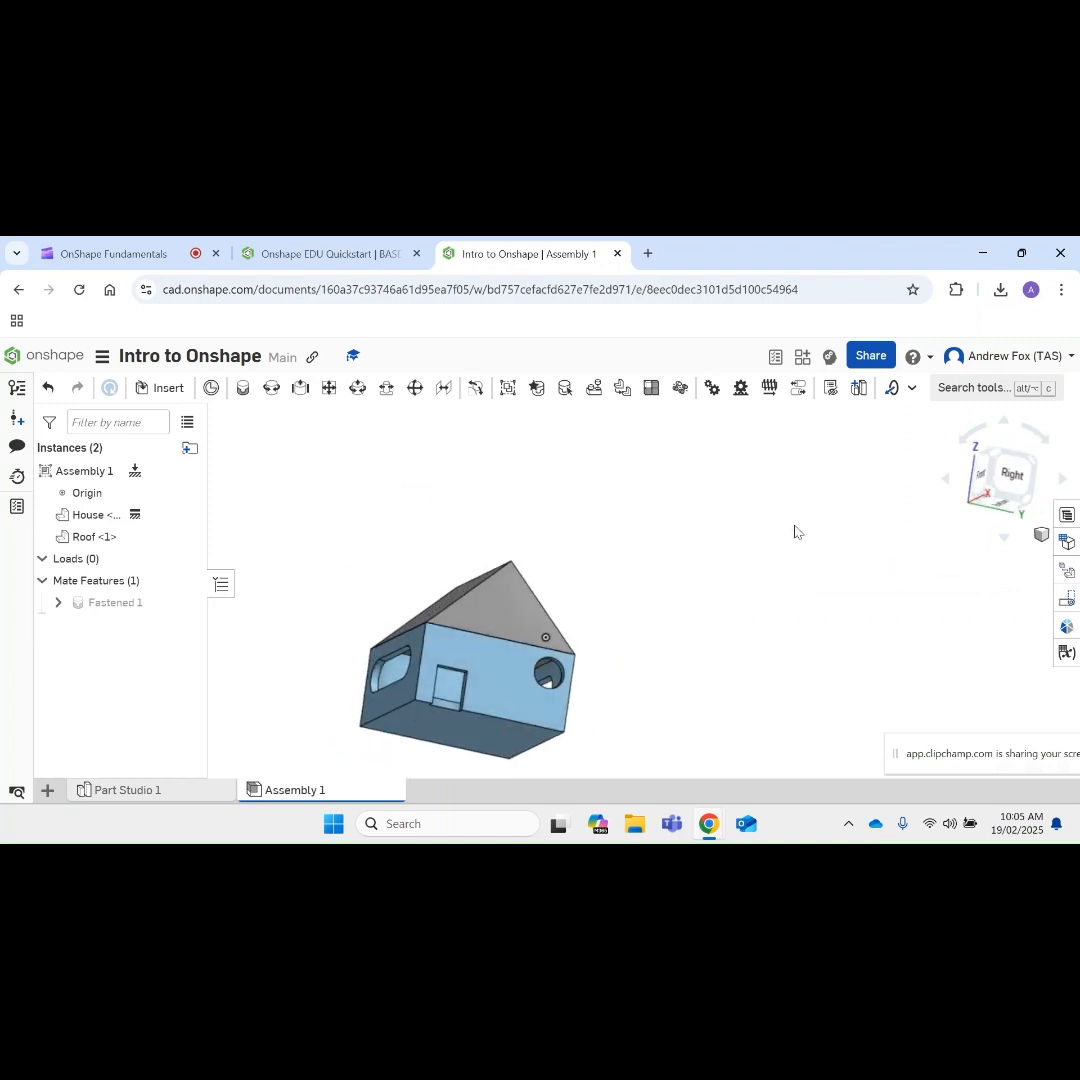